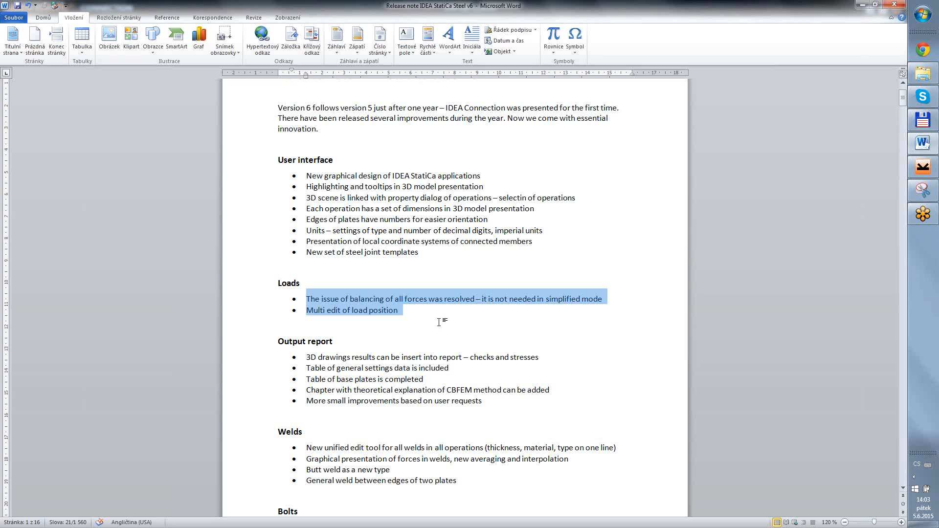
Highlight the five bullet points under Output report in the release notes
{"action": "scroll", "coordinate": [424, 325], "scroll_direction": "down", "scroll_amount": 2}
{"action": "scroll", "coordinate": [424, 326], "scroll_direction": "down", "scroll_amount": 1}
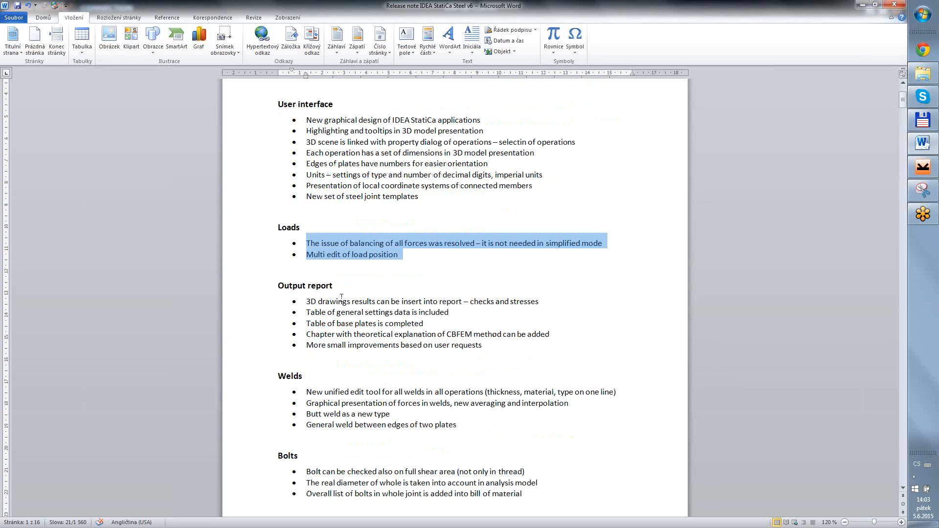
{"action": "left_click_drag", "start_coordinate": [279, 285], "coordinate": [352, 305]}
{"action": "left_click", "coordinate": [365, 323]}
{"action": "left_click_drag", "start_coordinate": [483, 345], "coordinate": [313, 300]}
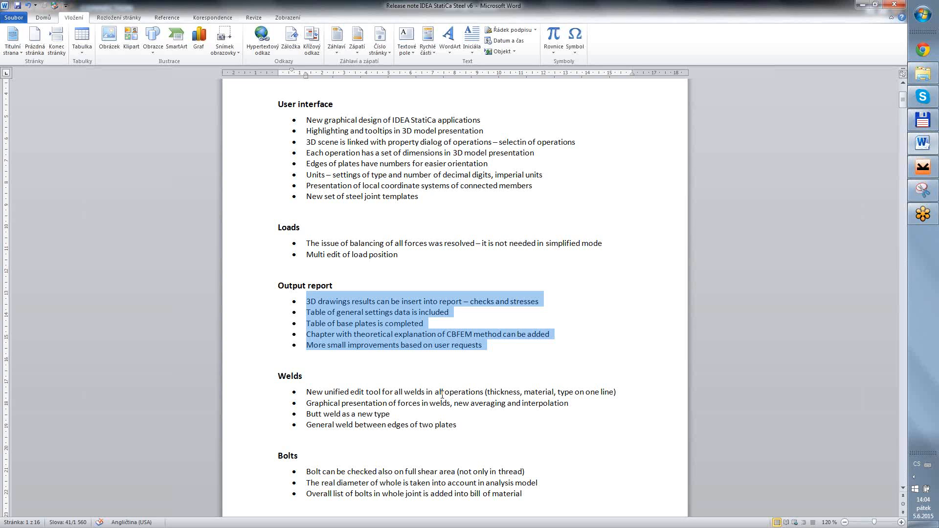
{"action": "left_click", "coordinate": [456, 333]}
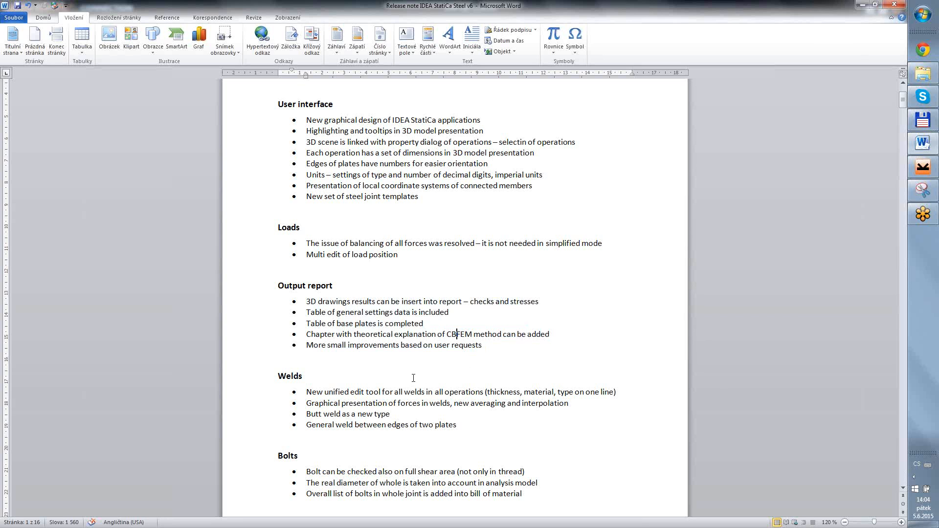
Highlight the four bullets under Welds, and separately the one on graphical presentation of forces in welds
{"action": "scroll", "coordinate": [405, 350], "scroll_direction": "down", "scroll_amount": 2}
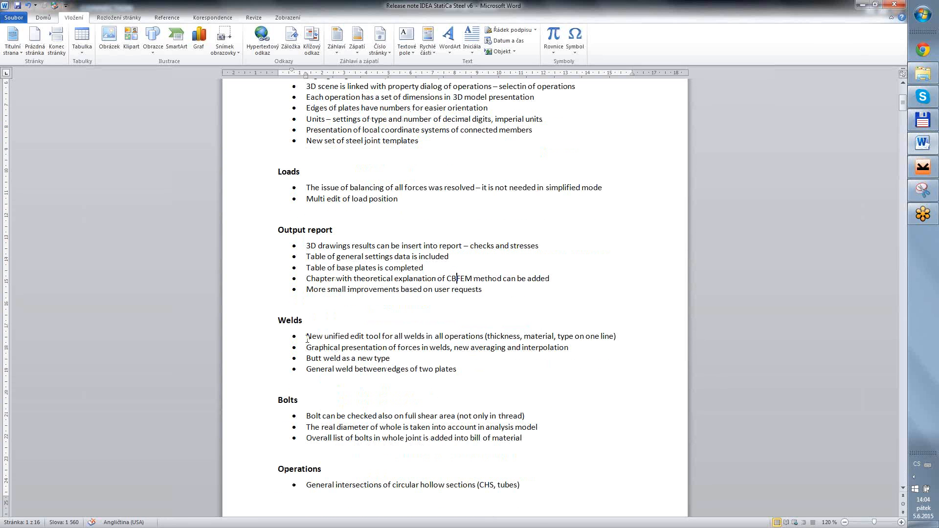
{"action": "left_click_drag", "start_coordinate": [306, 336], "coordinate": [460, 373]}
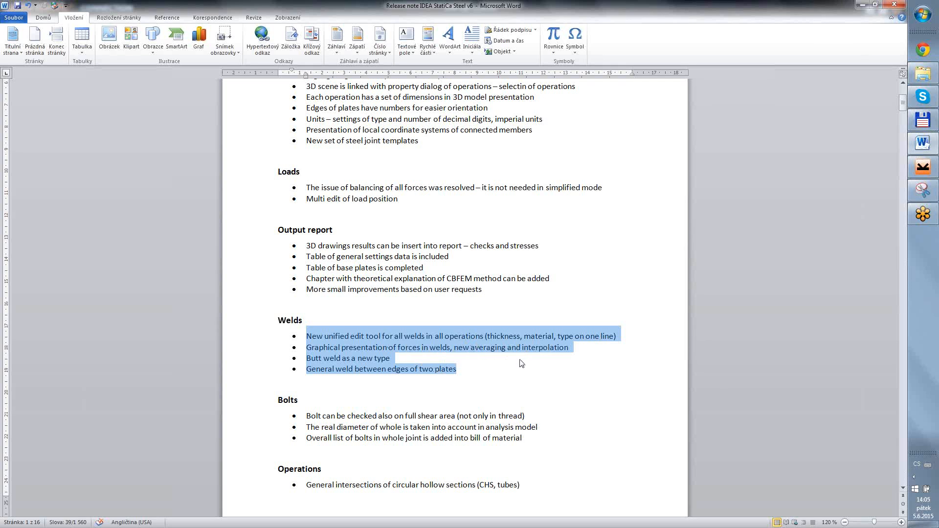
{"action": "left_click", "coordinate": [465, 360]}
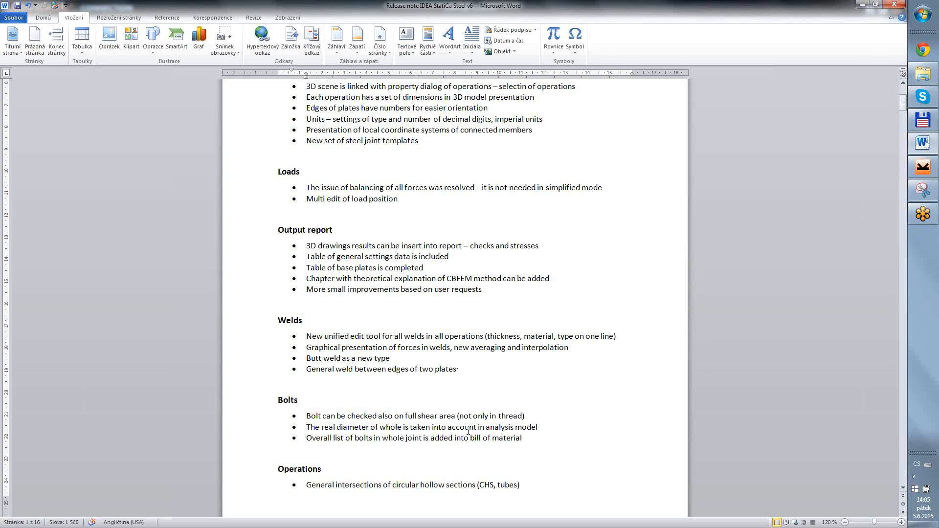
{"action": "left_click_drag", "start_coordinate": [307, 348], "coordinate": [544, 350]}
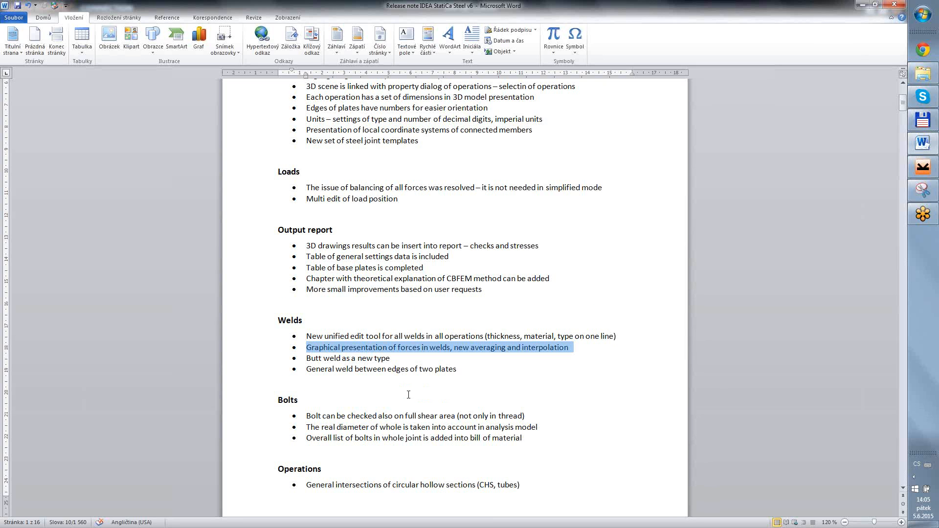
Highlight the three bullet points under the Bolts heading
{"action": "scroll", "coordinate": [408, 395], "scroll_direction": "down", "scroll_amount": 2}
{"action": "left_click", "coordinate": [307, 361]}
{"action": "left_click_drag", "start_coordinate": [306, 362], "coordinate": [456, 389]}
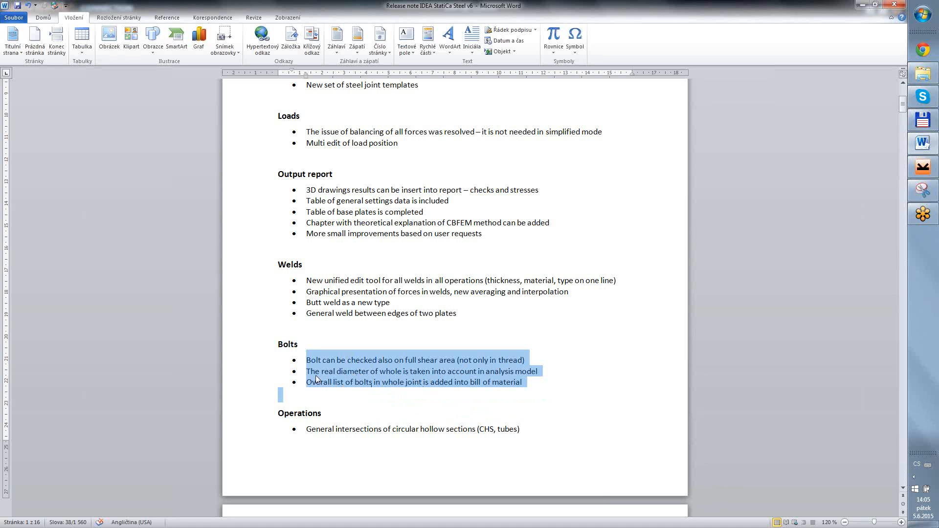
Under Operations, highlight the connecting plate for hollow sections item and the Opening/Notch item, each with its sub-points
{"action": "scroll", "coordinate": [316, 376], "scroll_direction": "down", "scroll_amount": 3}
{"action": "scroll", "coordinate": [369, 351], "scroll_direction": "down", "scroll_amount": 3}
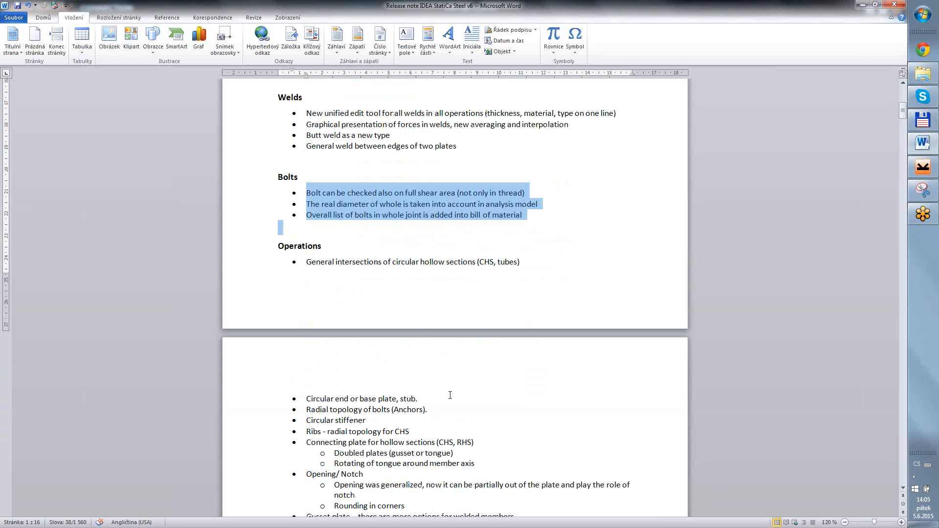
{"action": "scroll", "coordinate": [454, 396], "scroll_direction": "down", "scroll_amount": 1}
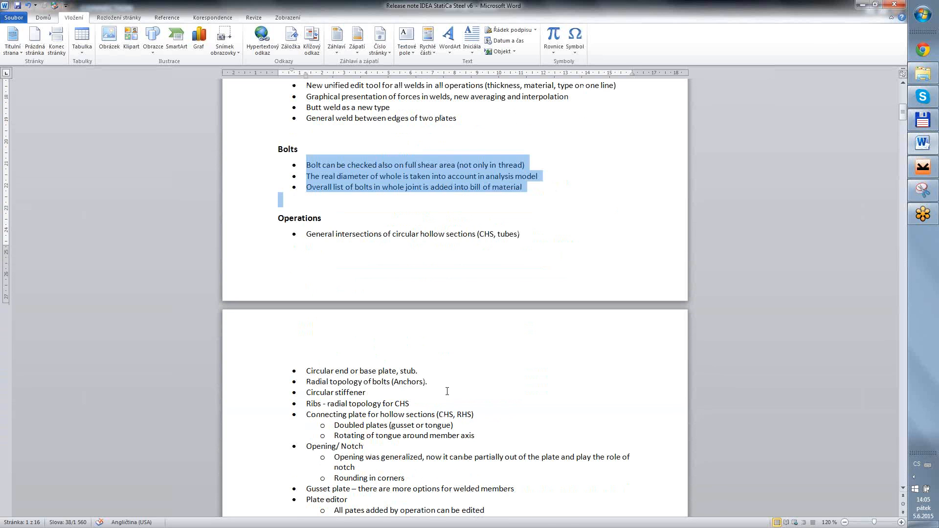
{"action": "scroll", "coordinate": [447, 392], "scroll_direction": "down", "scroll_amount": 1}
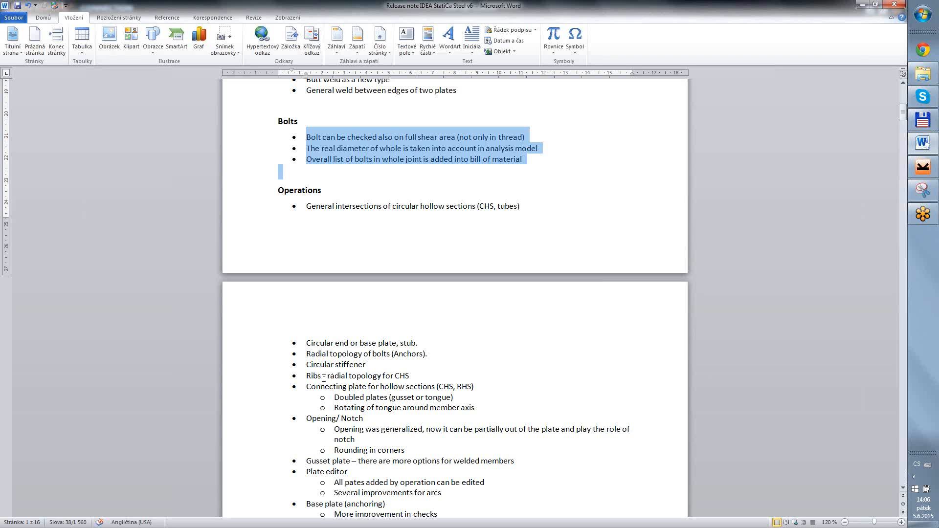
{"action": "left_click_drag", "start_coordinate": [309, 389], "coordinate": [486, 411]}
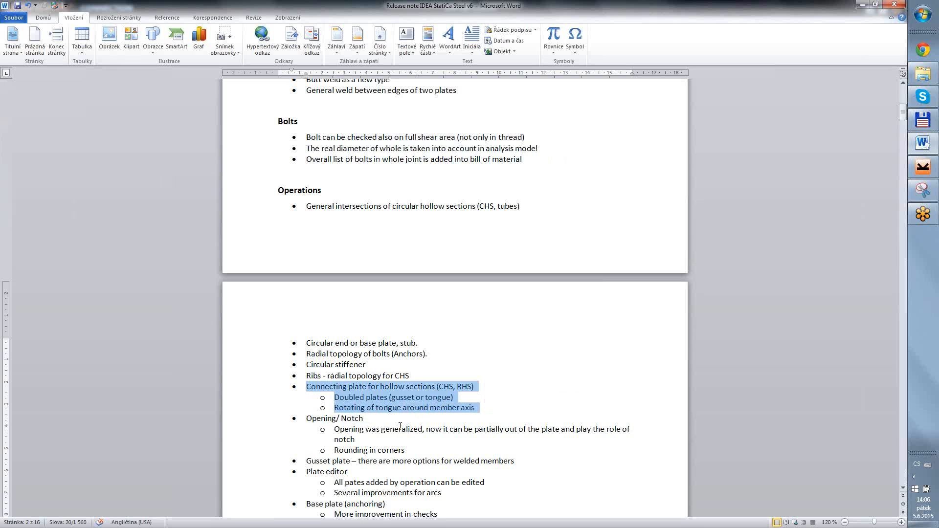
{"action": "left_click", "coordinate": [381, 446]}
{"action": "left_click_drag", "start_coordinate": [416, 446], "coordinate": [307, 419]}
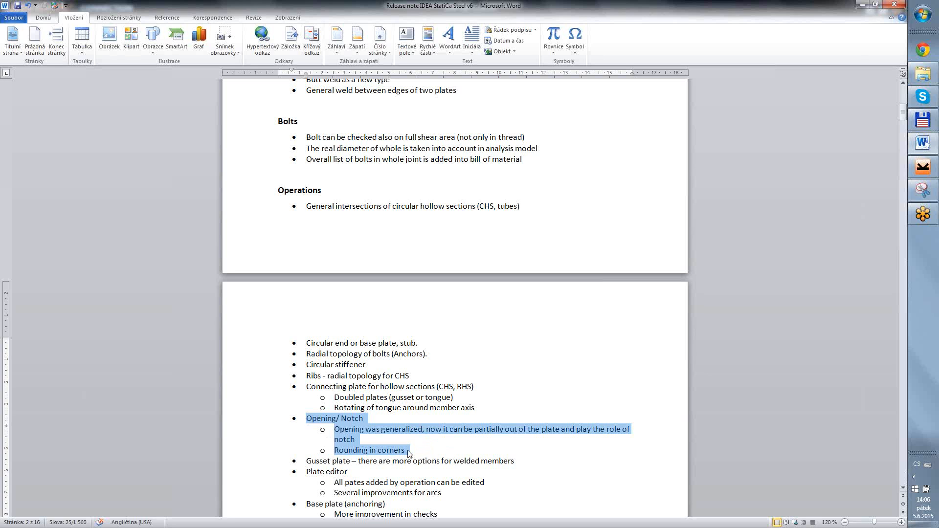
{"action": "left_click", "coordinate": [383, 451]}
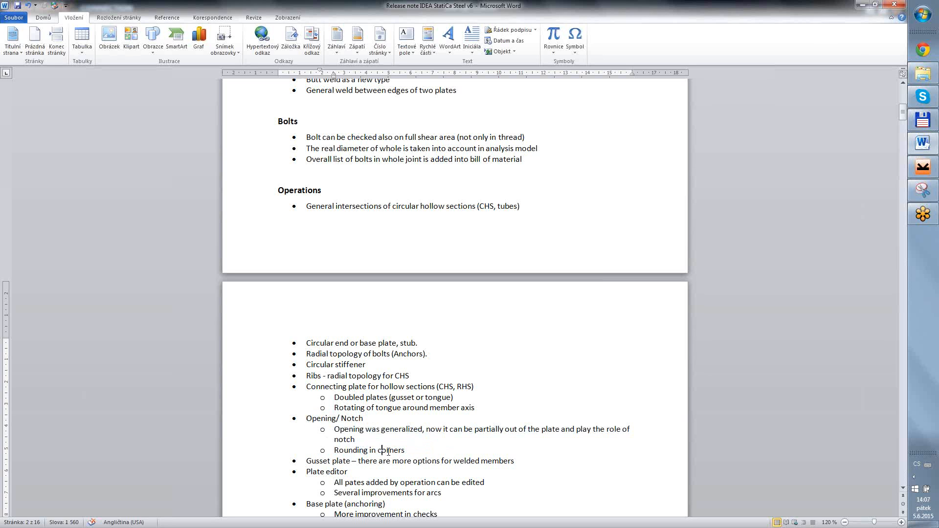
Highlight the Gusset plate bullet and the Plate editor bullet in the Operations list
{"action": "scroll", "coordinate": [376, 453], "scroll_direction": "down", "scroll_amount": 3}
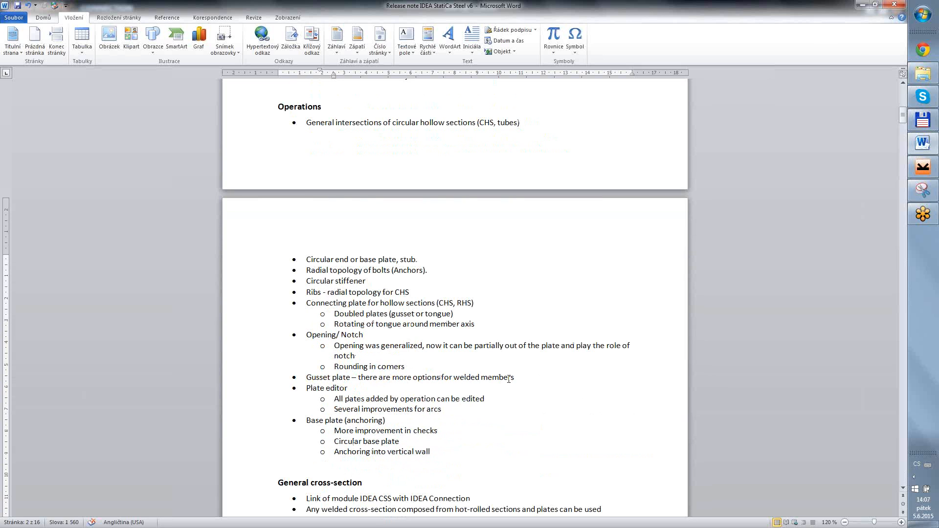
{"action": "left_click_drag", "start_coordinate": [514, 378], "coordinate": [306, 378]}
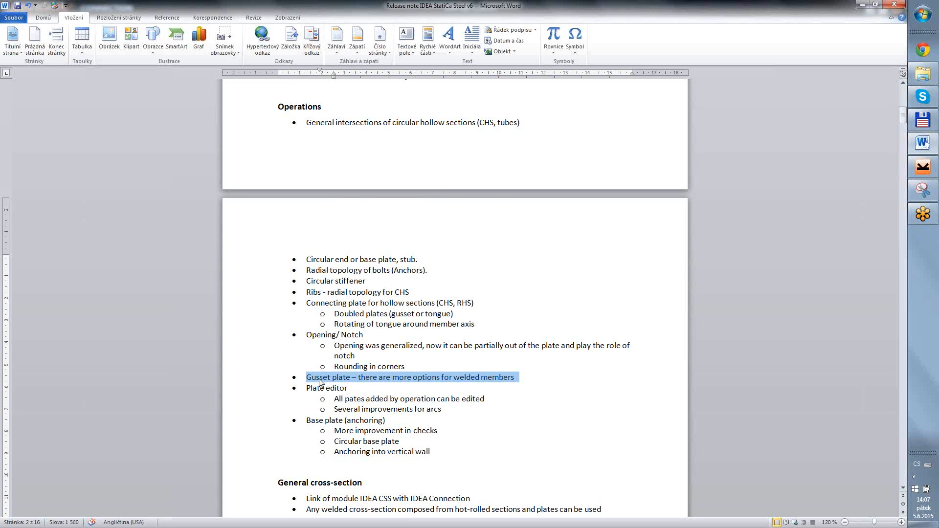
{"action": "left_click", "coordinate": [345, 402]}
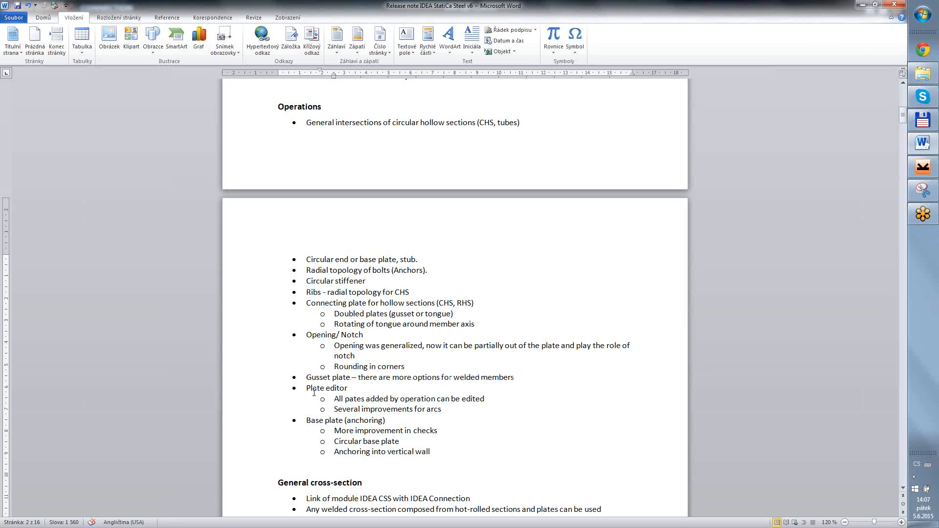
{"action": "left_click_drag", "start_coordinate": [308, 388], "coordinate": [344, 399]}
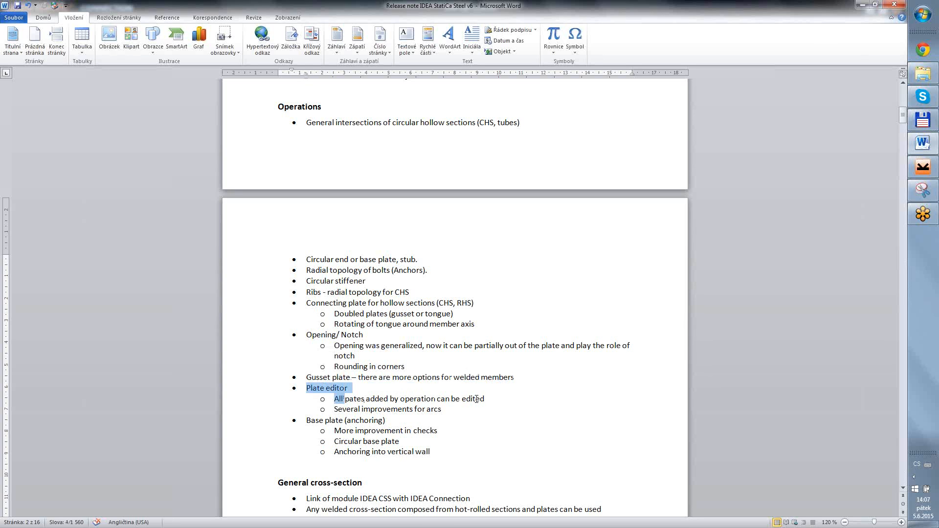
Correct the typo "pates" to "plates" in the first sub-point under Plate editor
{"action": "left_click_drag", "start_coordinate": [487, 400], "coordinate": [343, 402]}
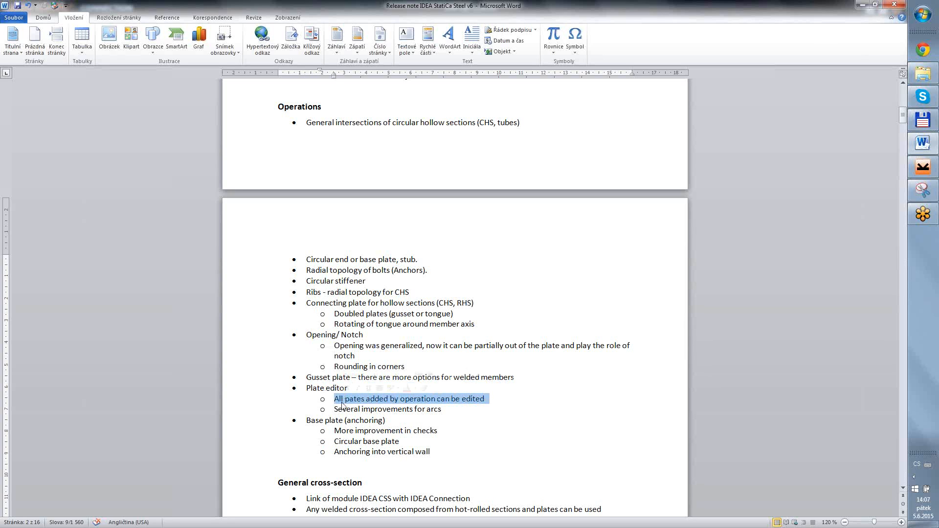
{"action": "left_click", "coordinate": [349, 409]}
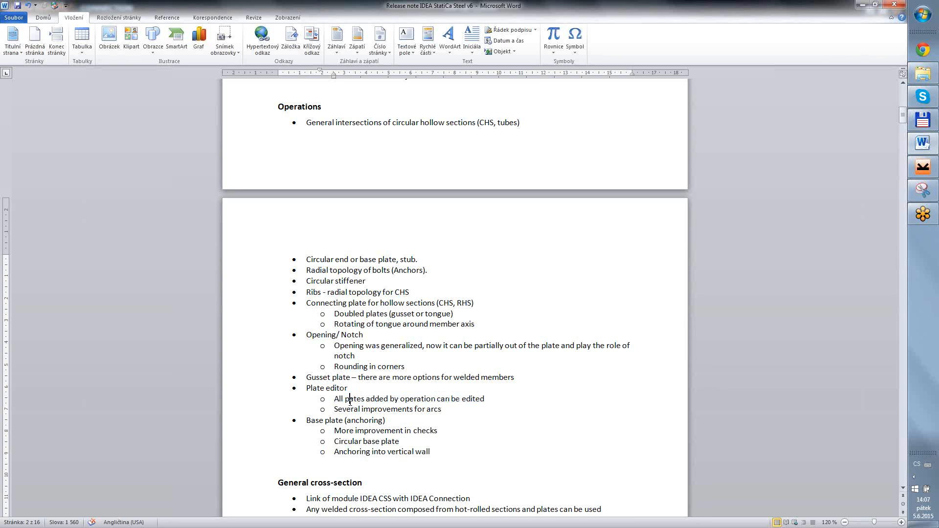
{"action": "type", "text": "l"}
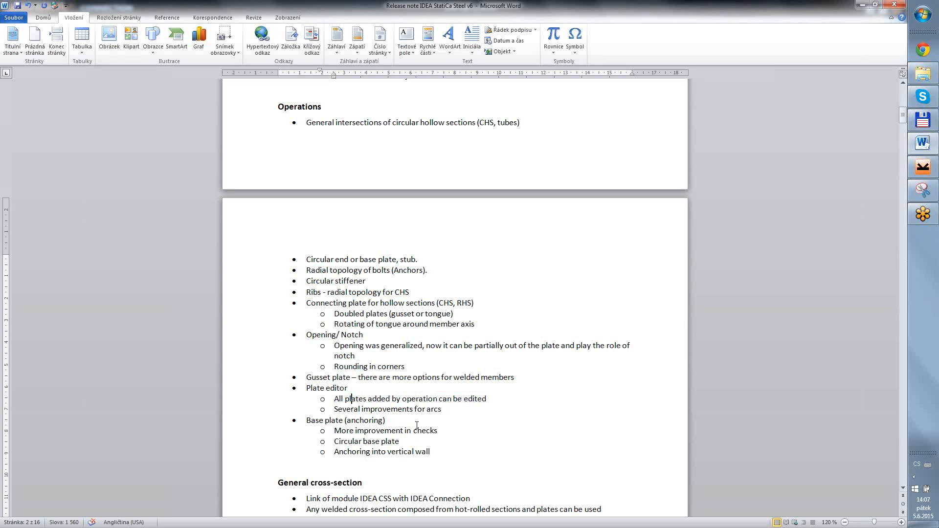
Highlight the three Base plate (anchoring) sub-points one by one, as well as the General cross-section heading
{"action": "scroll", "coordinate": [365, 404], "scroll_direction": "down", "scroll_amount": 1}
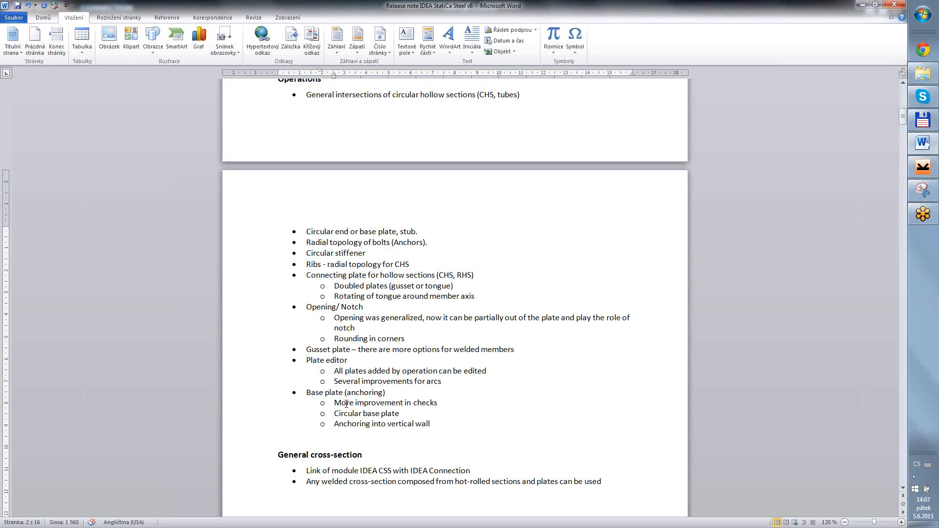
{"action": "left_click_drag", "start_coordinate": [335, 404], "coordinate": [430, 407]}
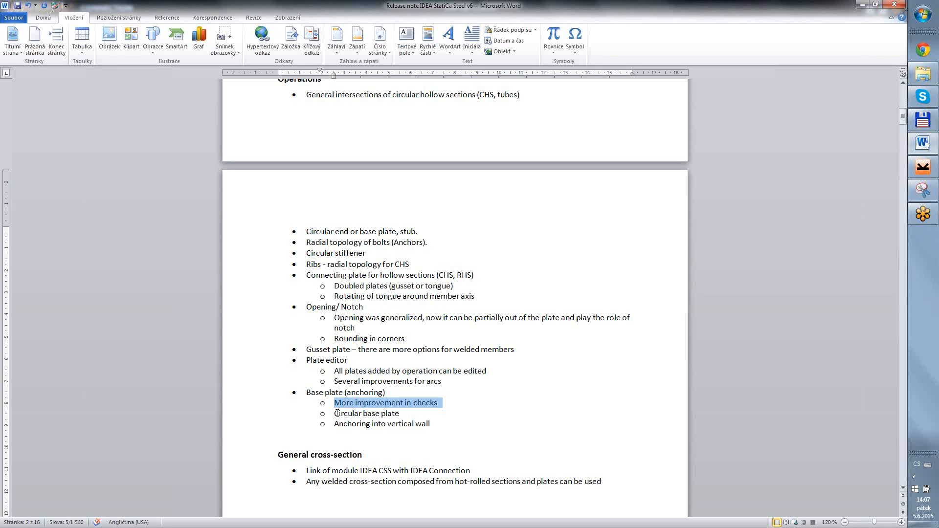
{"action": "left_click_drag", "start_coordinate": [337, 414], "coordinate": [395, 417]}
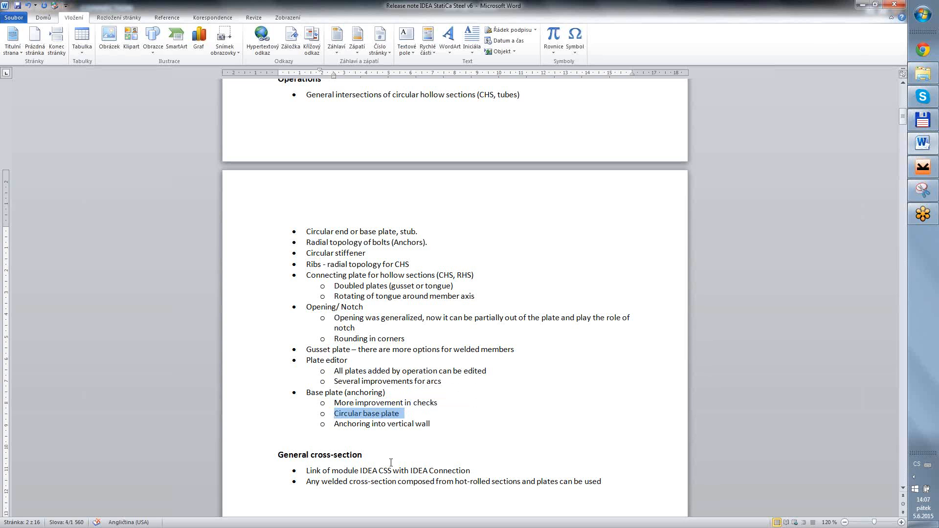
{"action": "left_click_drag", "start_coordinate": [335, 426], "coordinate": [422, 430]}
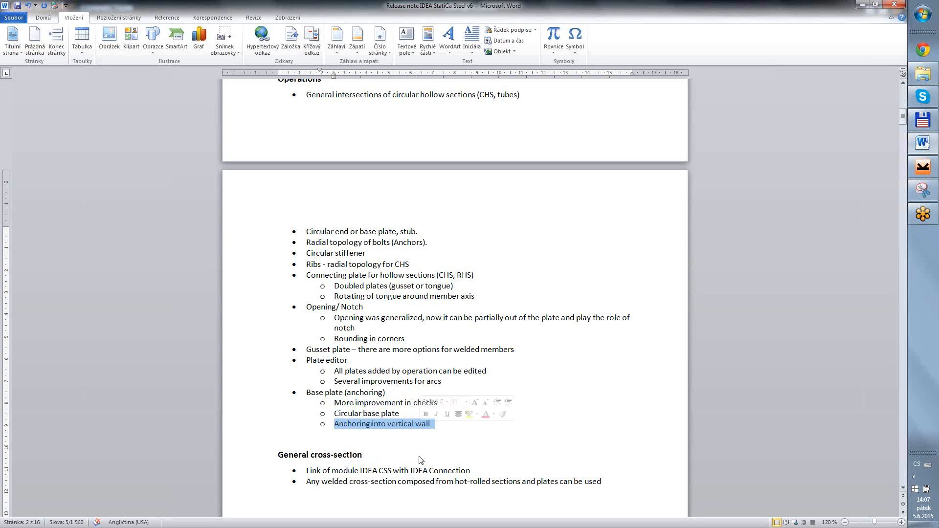
{"action": "scroll", "coordinate": [420, 459], "scroll_direction": "down", "scroll_amount": 5}
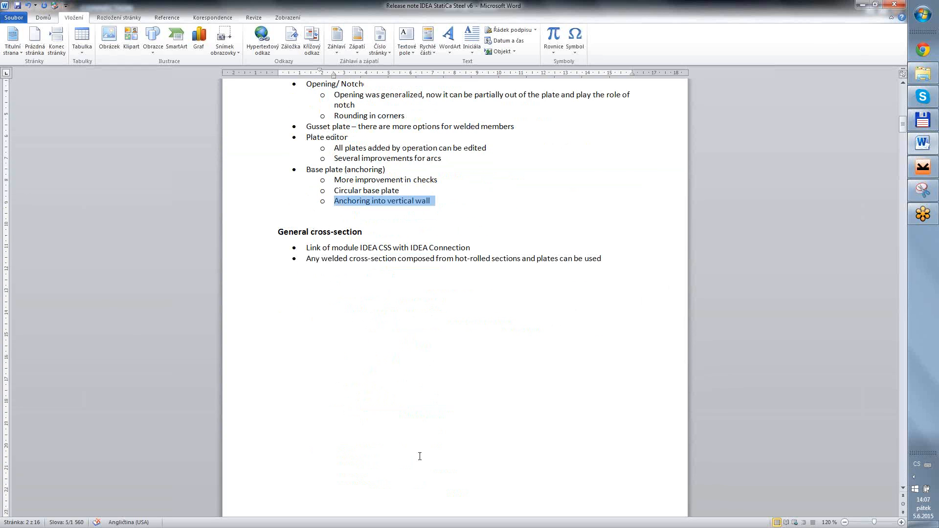
{"action": "left_click_drag", "start_coordinate": [278, 232], "coordinate": [342, 231]}
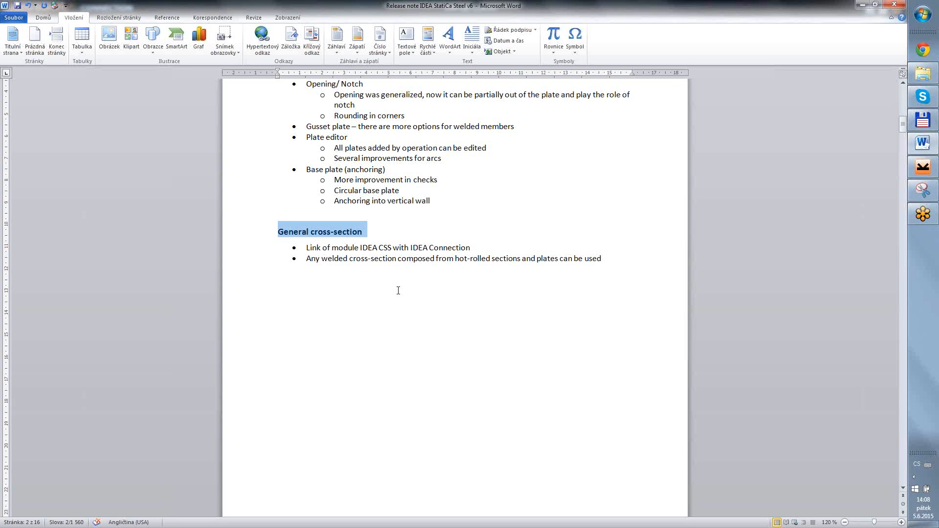
Look back over the Welds, Bolts, Operations and General cross-section lists on the first two pages
{"action": "scroll", "coordinate": [420, 230], "scroll_direction": "down", "scroll_amount": 5}
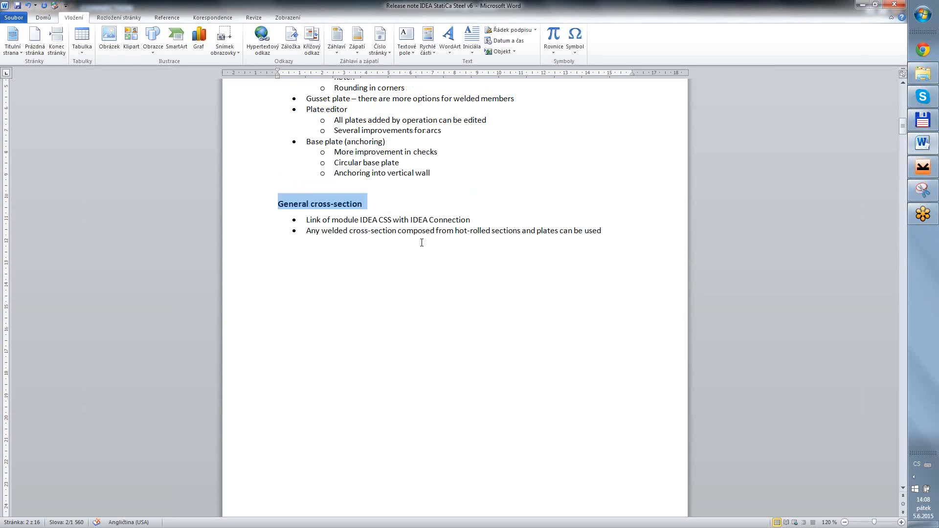
{"action": "scroll", "coordinate": [422, 243], "scroll_direction": "up", "scroll_amount": 12}
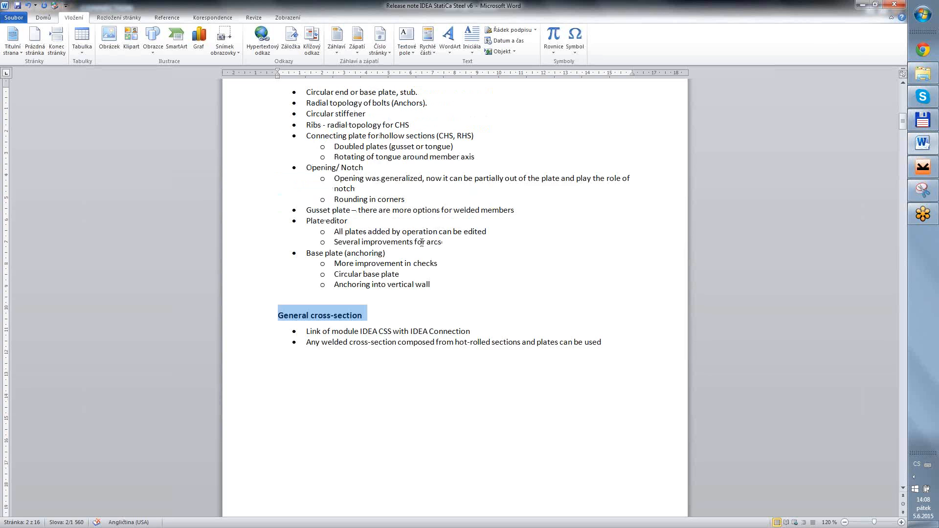
{"action": "scroll", "coordinate": [422, 243], "scroll_direction": "down", "scroll_amount": 3}
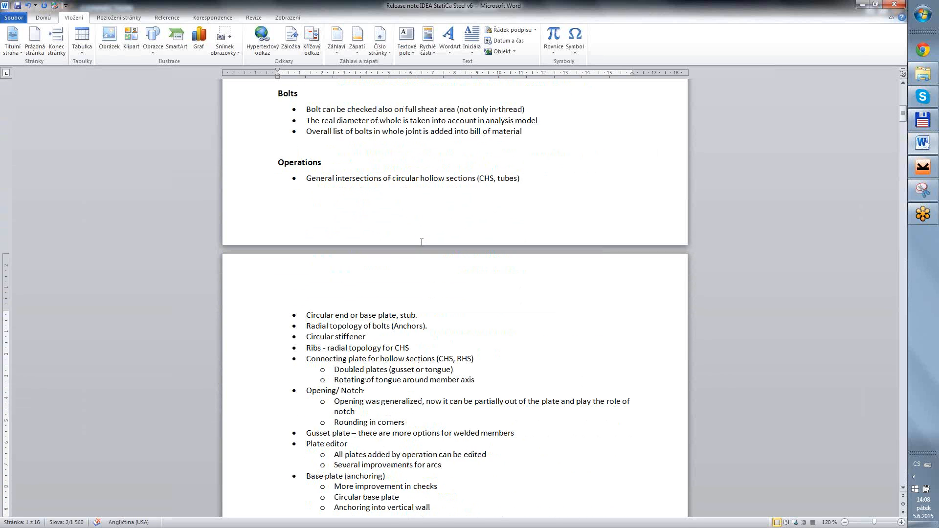
{"action": "scroll", "coordinate": [421, 242], "scroll_direction": "down", "scroll_amount": 3}
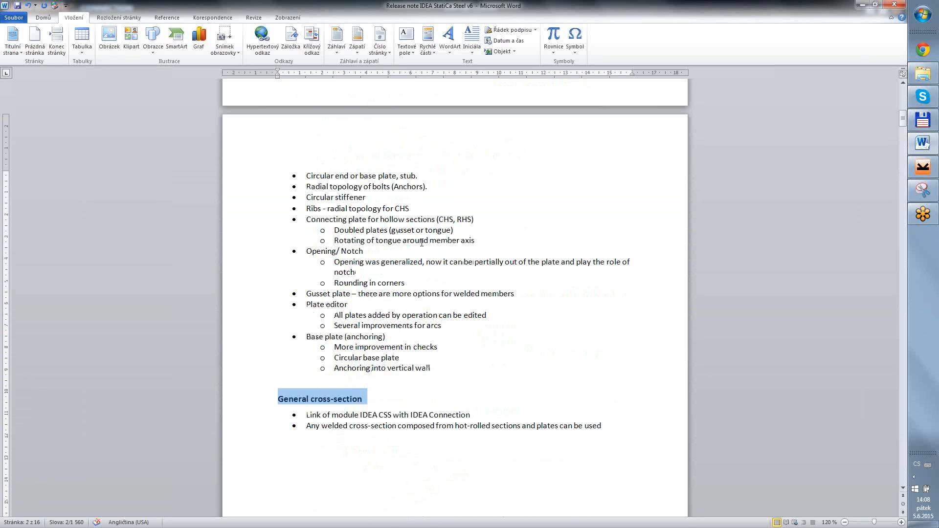
{"action": "scroll", "coordinate": [421, 243], "scroll_direction": "up", "scroll_amount": 6}
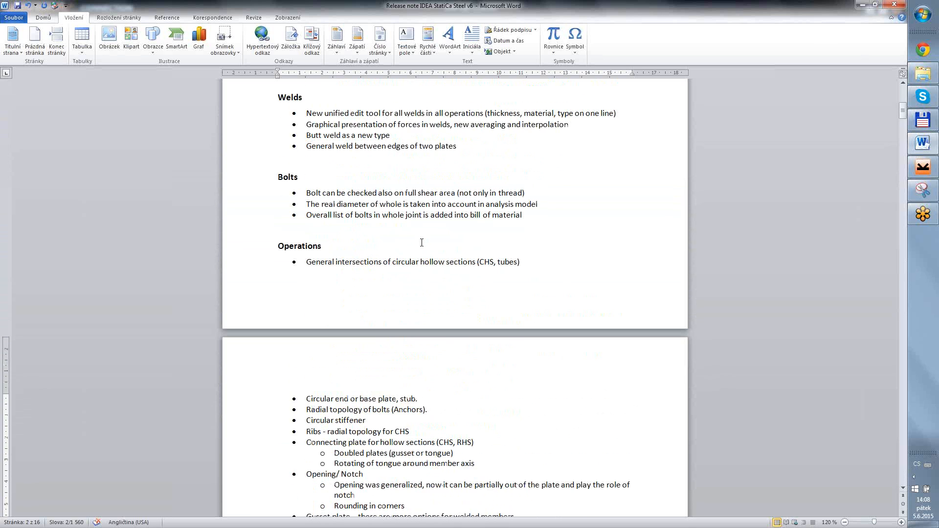
{"action": "scroll", "coordinate": [422, 243], "scroll_direction": "down", "scroll_amount": 1}
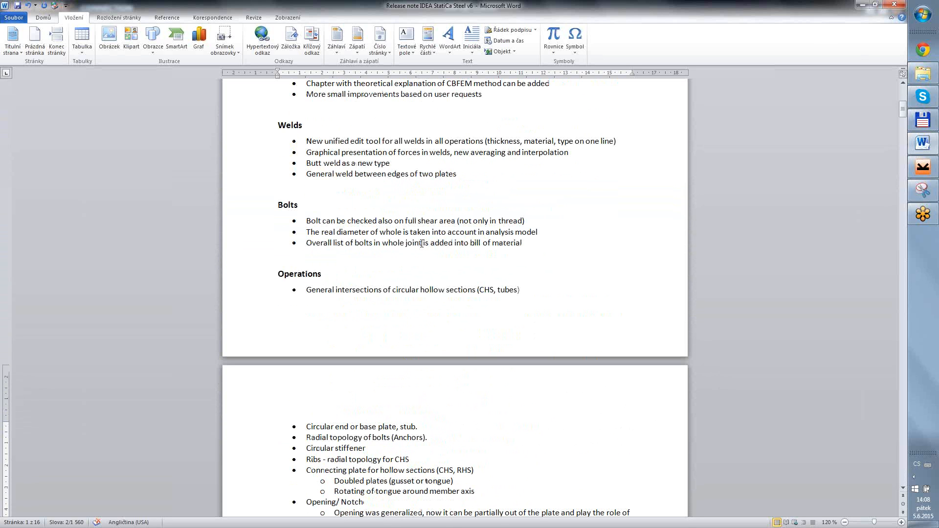
{"action": "scroll", "coordinate": [422, 243], "scroll_direction": "down", "scroll_amount": 2}
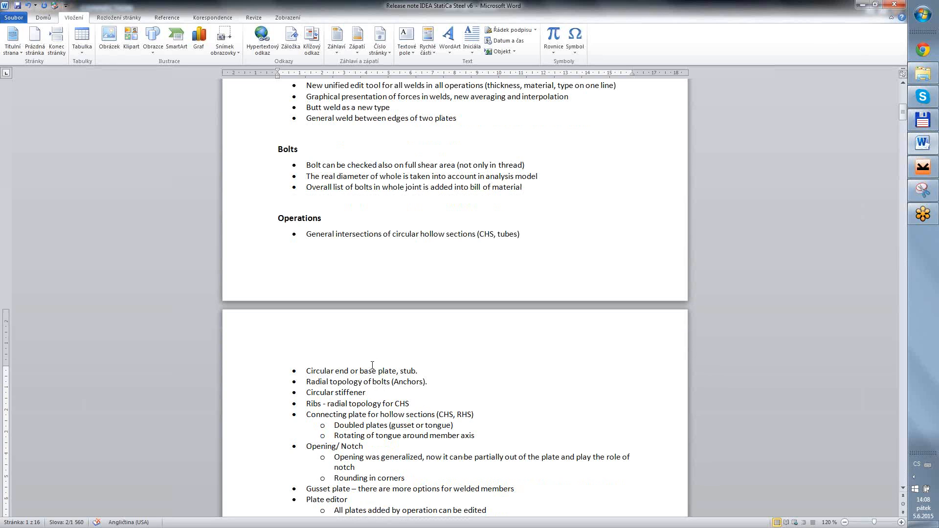
{"action": "scroll", "coordinate": [372, 365], "scroll_direction": "down", "scroll_amount": 14}
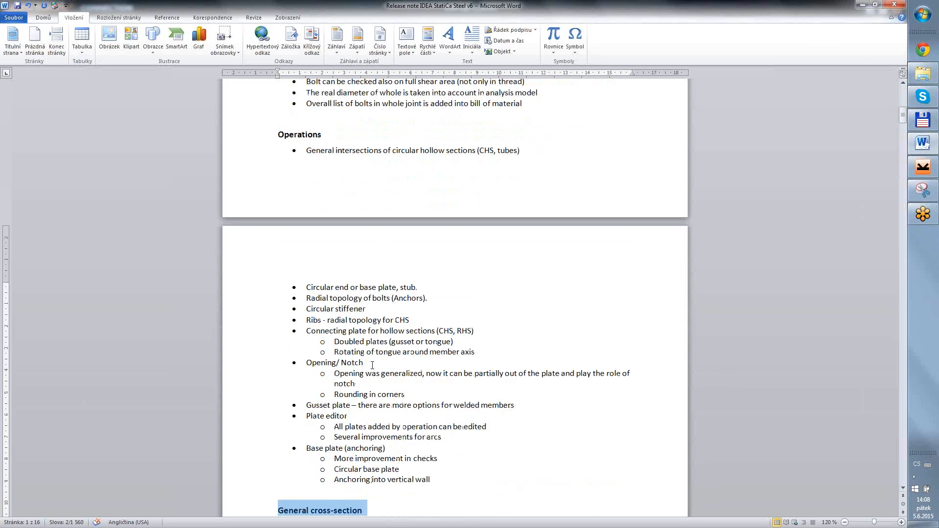
Go to the User interface section of the release notes and bring up IDEA StatiCa Connection in a reduced window placed over the document
{"action": "scroll", "coordinate": [373, 365], "scroll_direction": "down", "scroll_amount": 12}
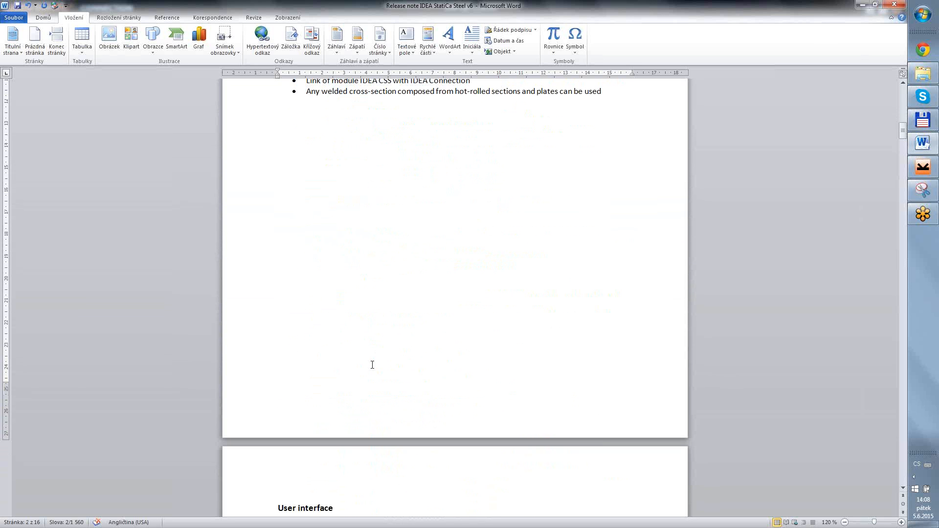
{"action": "scroll", "coordinate": [372, 365], "scroll_direction": "down", "scroll_amount": 6}
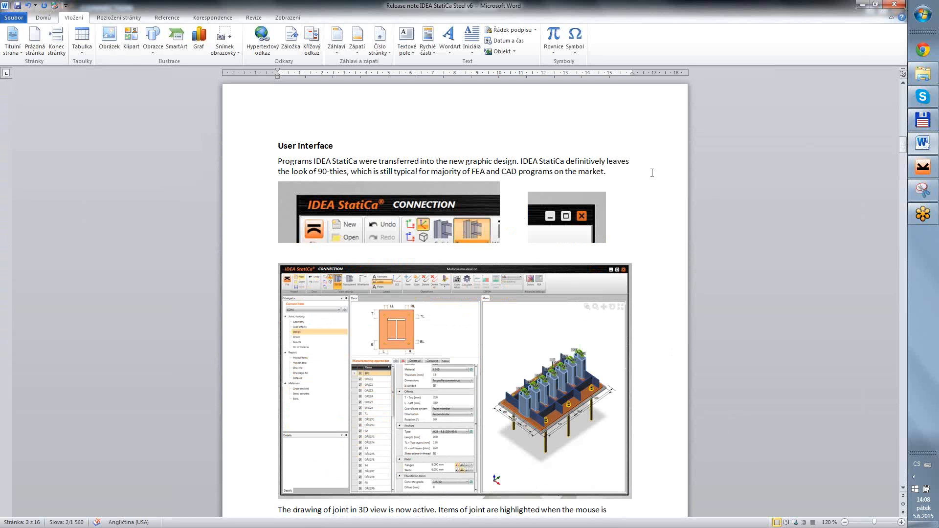
{"action": "left_click", "coordinate": [923, 168]}
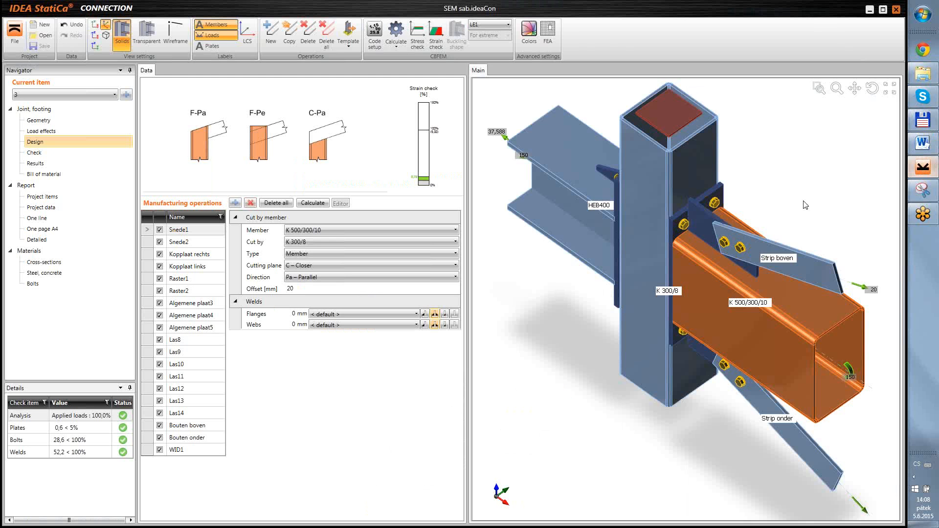
{"action": "double_click", "coordinate": [620, 15]}
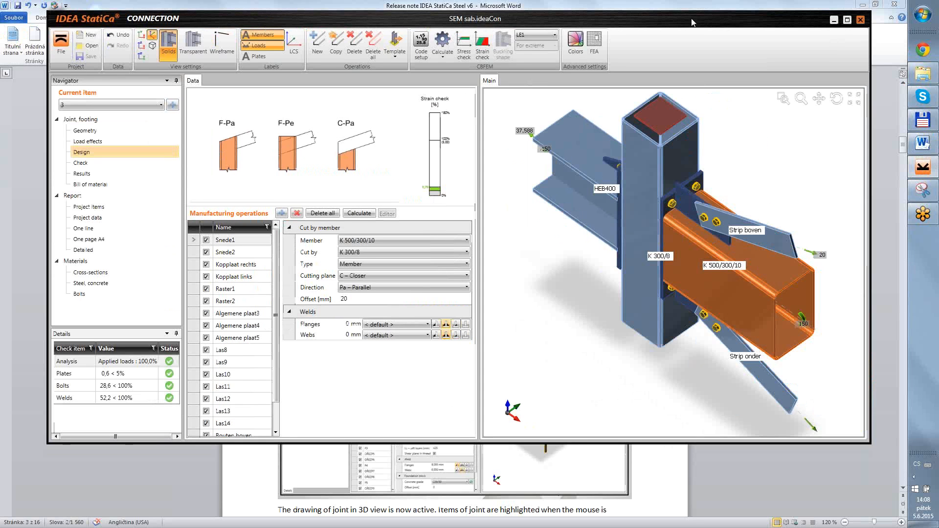
{"action": "left_click_drag", "start_coordinate": [621, 20], "coordinate": [630, 59]}
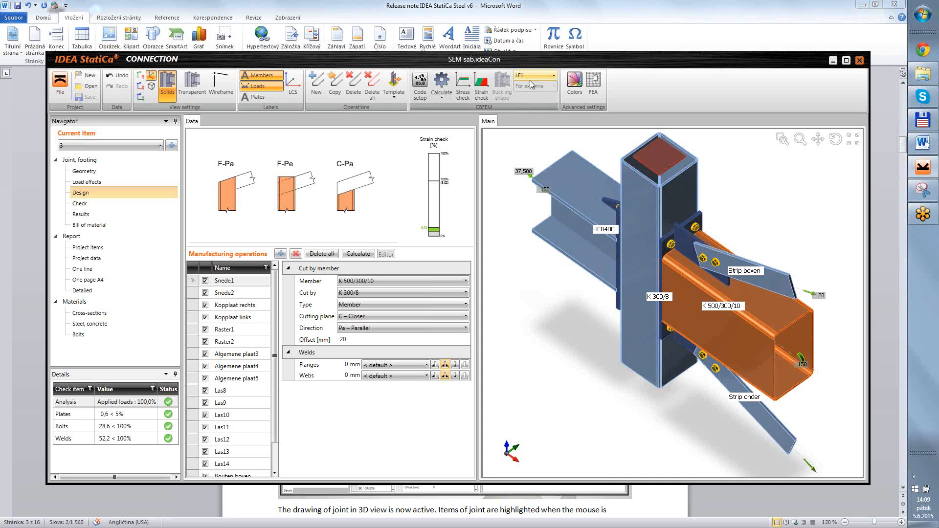
Return to the Word release notes and read the paragraph about the active 3D view
{"action": "key", "text": "alt+Tab"}
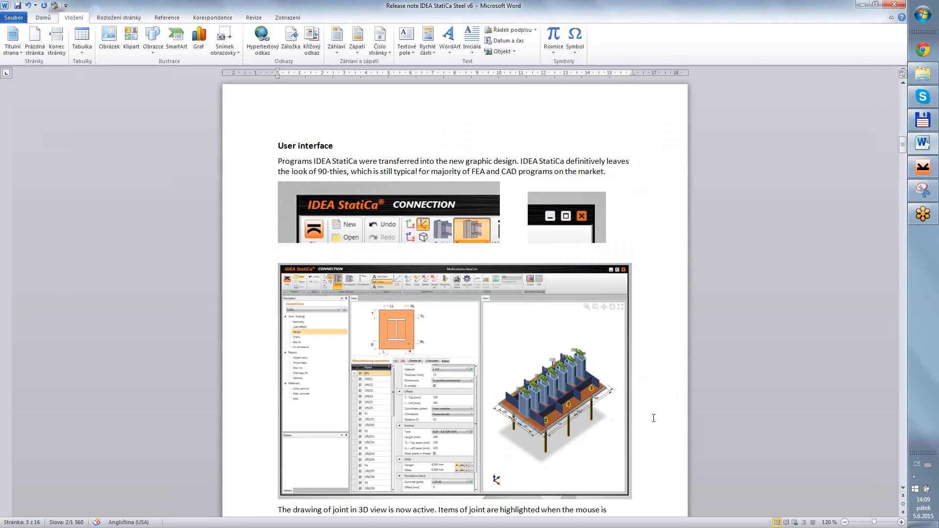
{"action": "scroll", "coordinate": [655, 419], "scroll_direction": "down", "scroll_amount": 4}
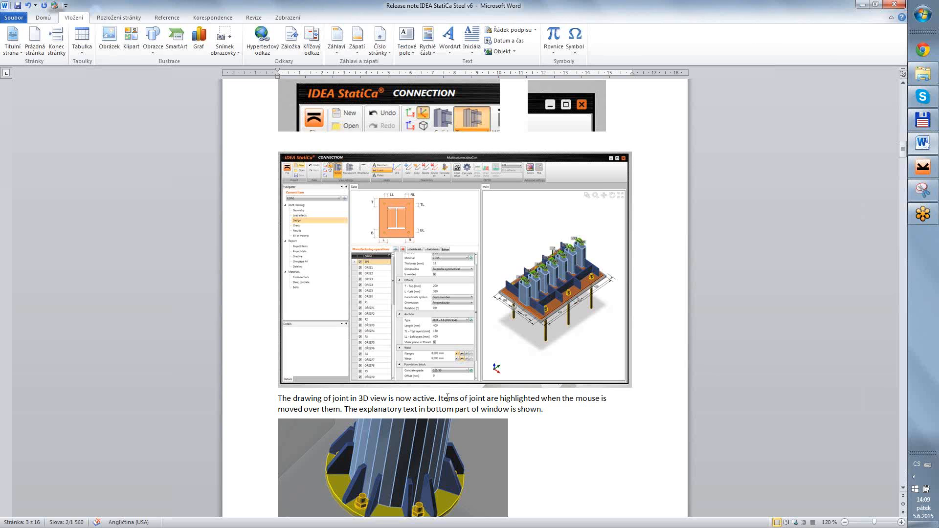
Switch to IDEA StatiCa Connection and pick the Algemene plaat3 and Kopplaat rechts plates in the 3D view, ending on Algemene plaat3
{"action": "key", "text": "alt+Tab"}
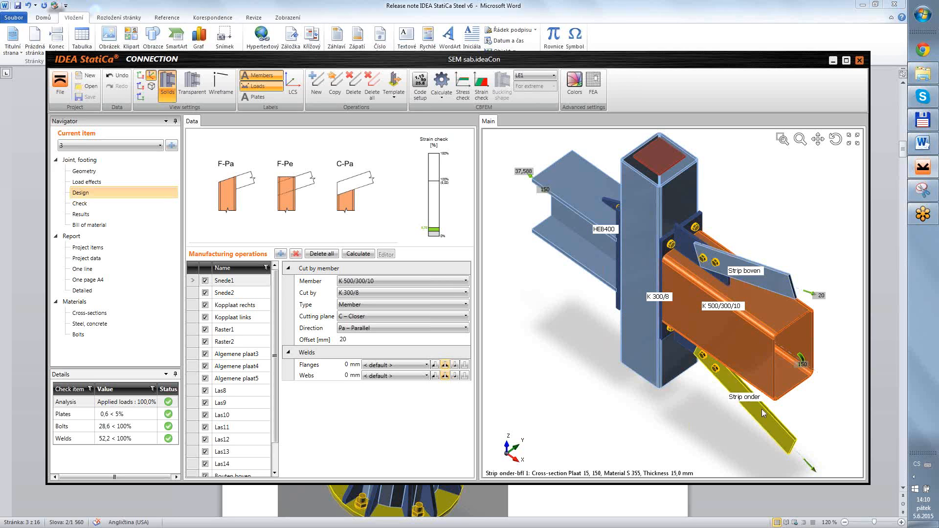
{"action": "mouse_move", "coordinate": [274, 377]}
{"action": "left_mouse_down"}
{"action": "mouse_move", "coordinate": [279, 389]}
{"action": "mouse_move", "coordinate": [280, 381]}
{"action": "left_mouse_up"}
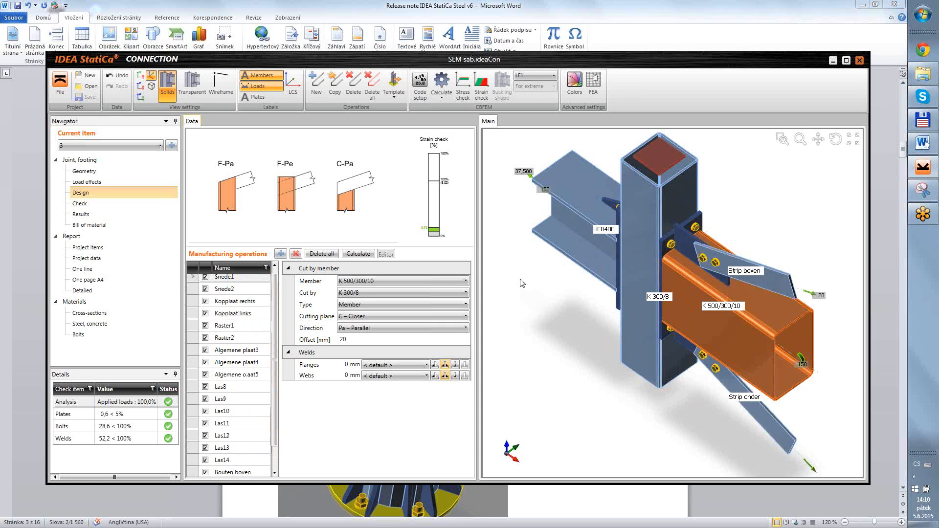
{"action": "left_click", "coordinate": [679, 242]}
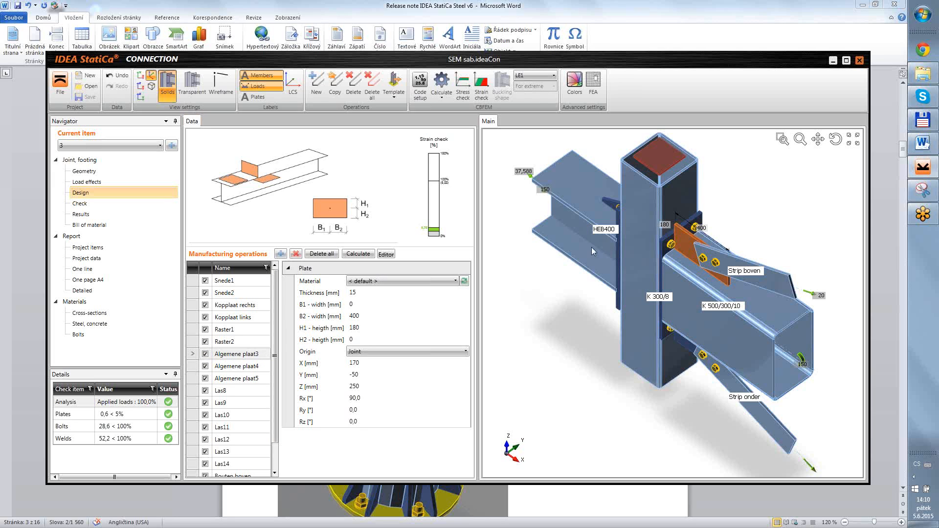
{"action": "left_click", "coordinate": [667, 251]}
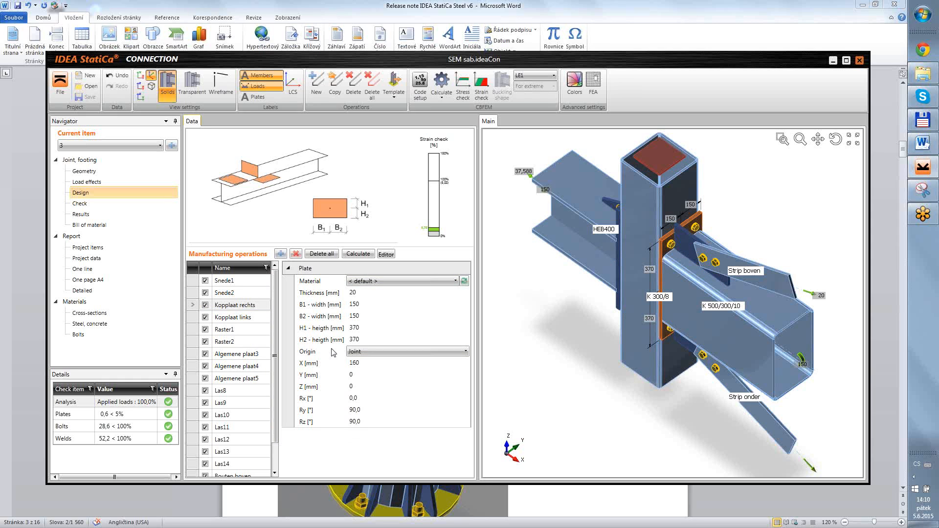
{"action": "left_click", "coordinate": [683, 242]}
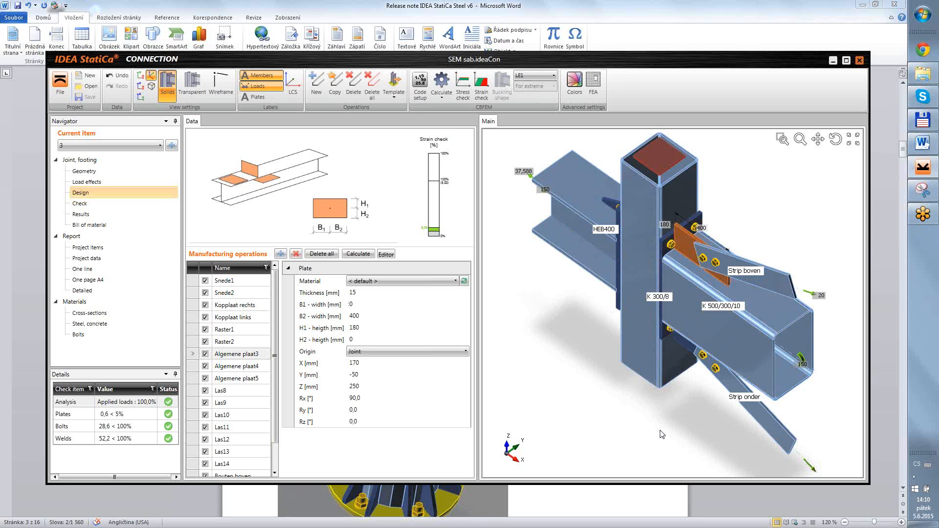
Select the Kopplaat links plate in the 3D view, followed by the WID1 widener on the HEB400 member
{"action": "right_click_drag", "start_coordinate": [635, 431], "coordinate": [691, 297]}
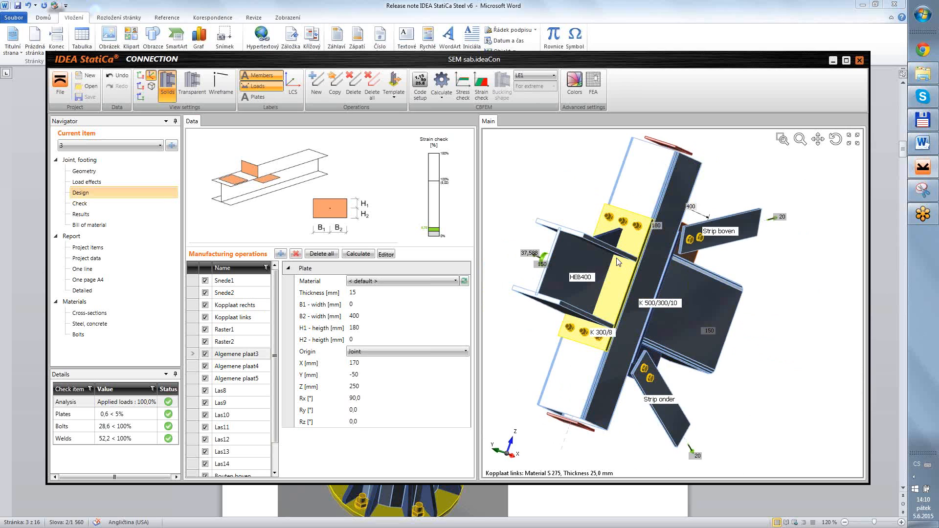
{"action": "left_click", "coordinate": [631, 246]}
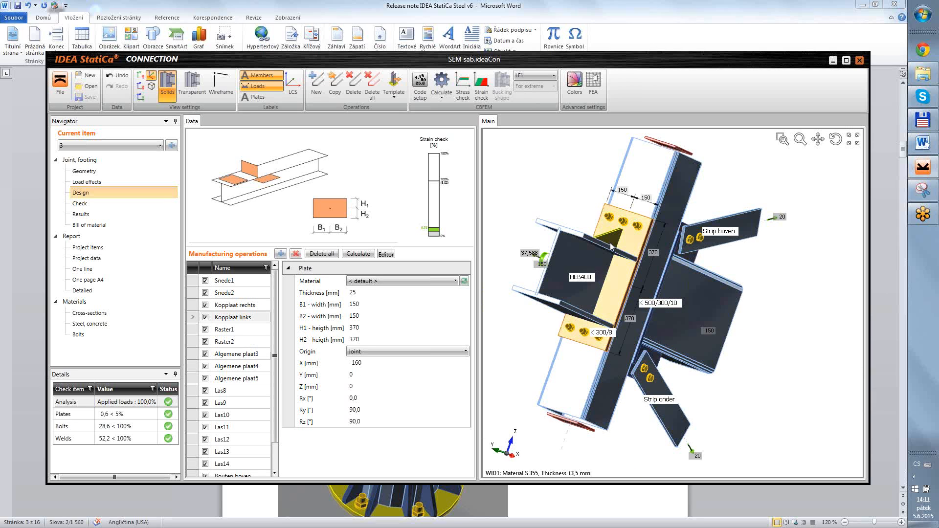
{"action": "left_click", "coordinate": [609, 242]}
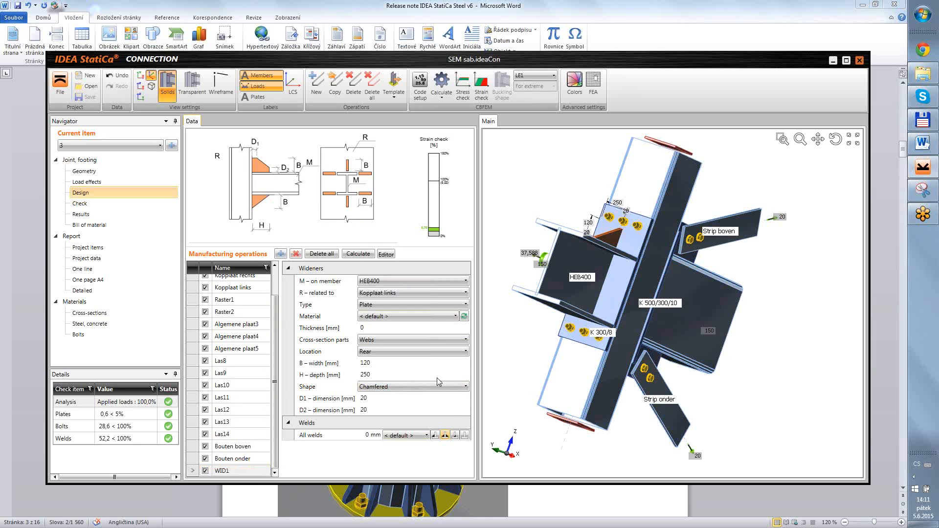
Switch back to the Word release notes and read the paragraphs on selecting operations by highlighted items and on explanatory dimensions
{"action": "left_click", "coordinate": [924, 144]}
{"action": "scroll", "coordinate": [649, 364], "scroll_direction": "down", "scroll_amount": 10}
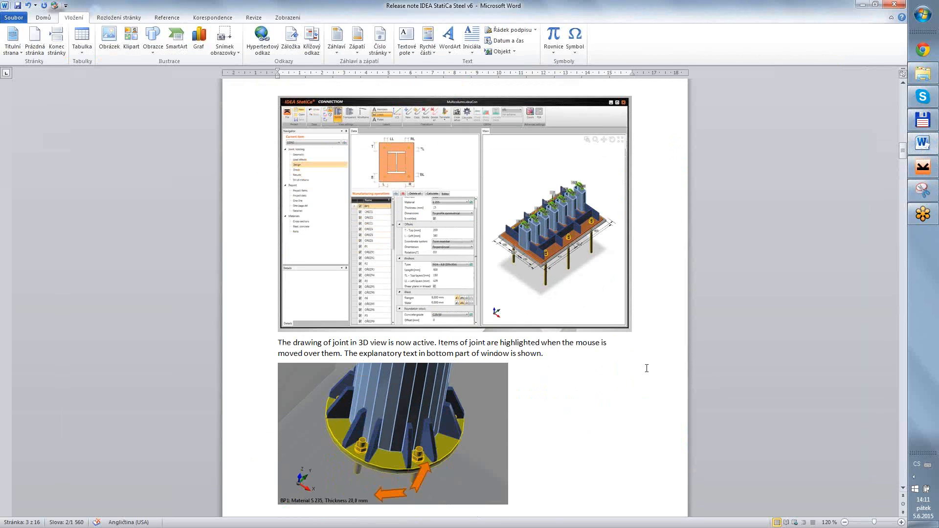
{"action": "scroll", "coordinate": [642, 371], "scroll_direction": "down", "scroll_amount": 2}
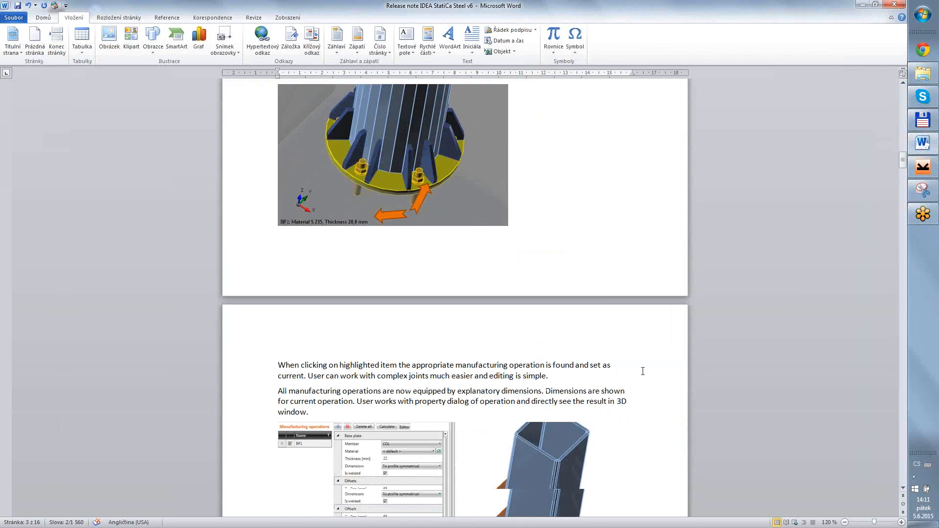
{"action": "scroll", "coordinate": [645, 371], "scroll_direction": "down", "scroll_amount": 5}
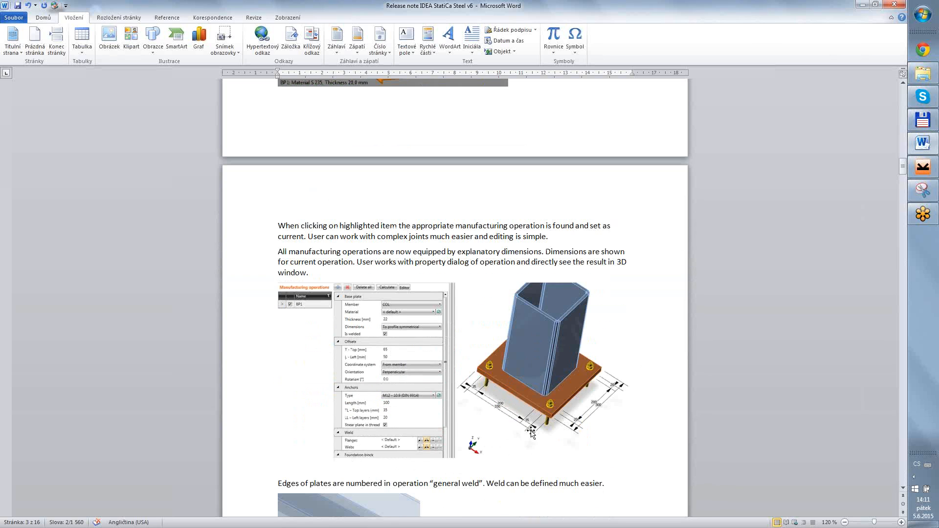
Switch to IDEA StatiCa Connection and display the joint model as transparent
{"action": "left_click", "coordinate": [924, 169]}
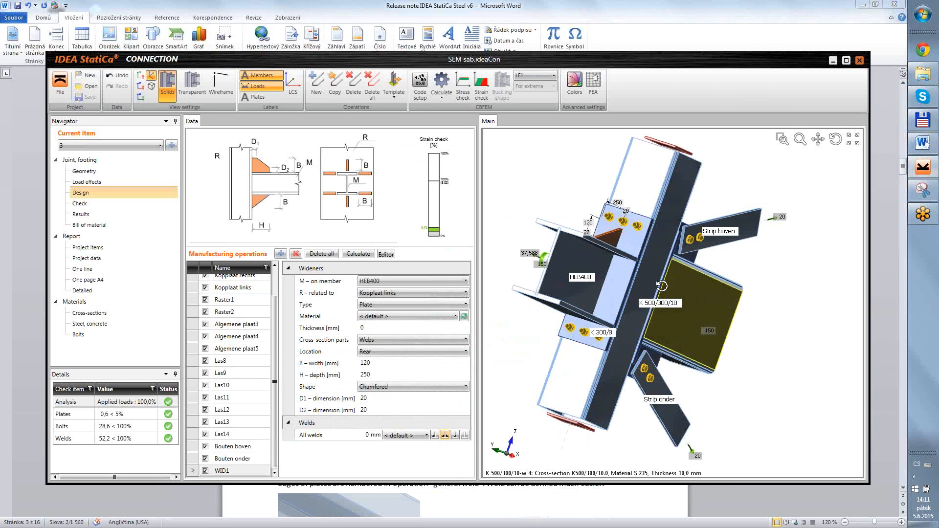
{"action": "middle_click_drag", "start_coordinate": [662, 286], "coordinate": [626, 286]}
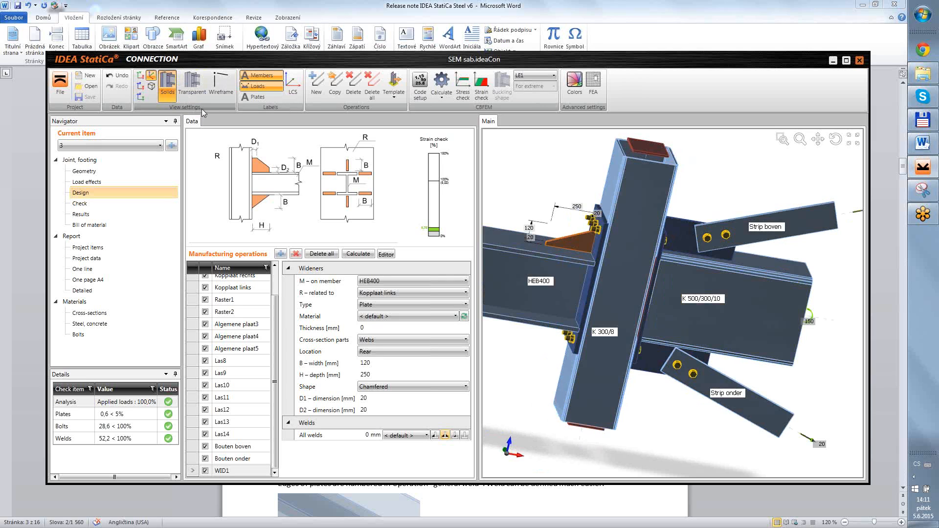
{"action": "left_click", "coordinate": [192, 86]}
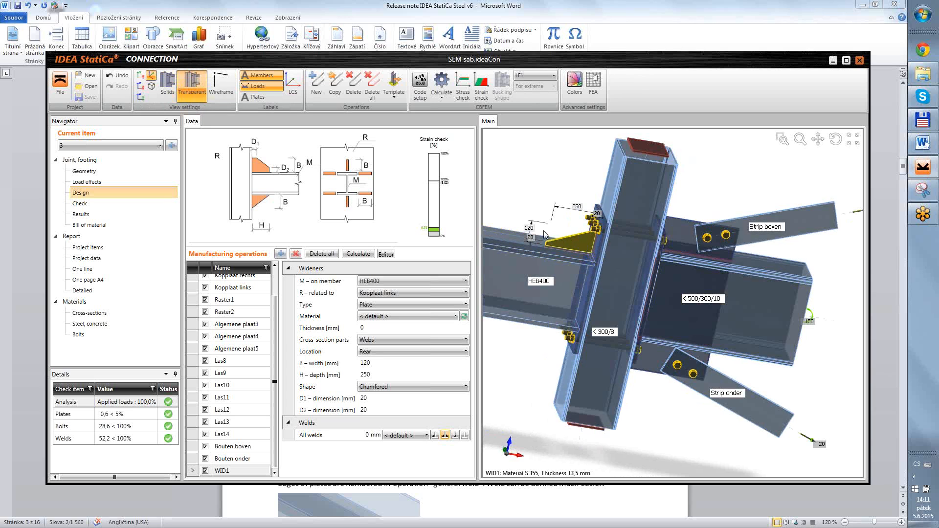
Examine the WID1 widener's dimensions close up, in a view straight along the Y axis and in a tilted view
{"action": "right_click", "coordinate": [555, 152]}
{"action": "left_click", "coordinate": [581, 170]}
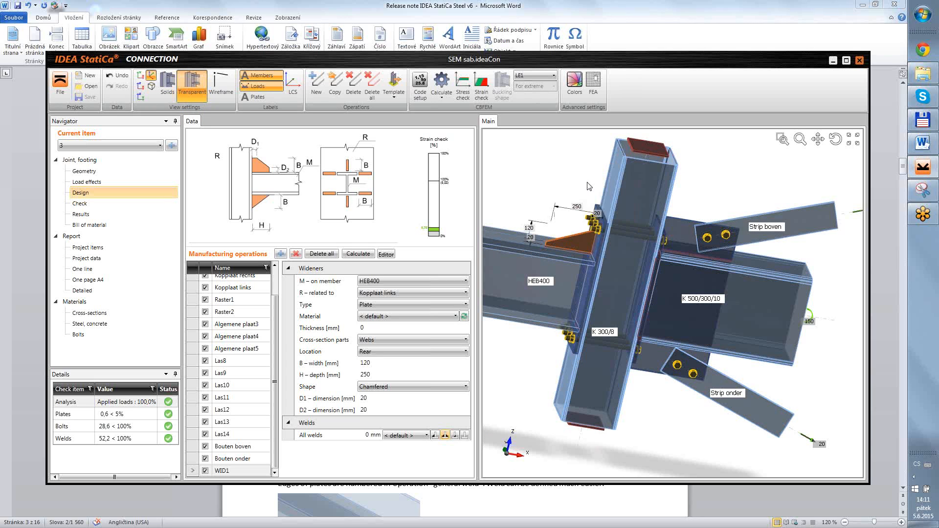
{"action": "scroll", "coordinate": [600, 245], "scroll_direction": "up", "scroll_amount": 5}
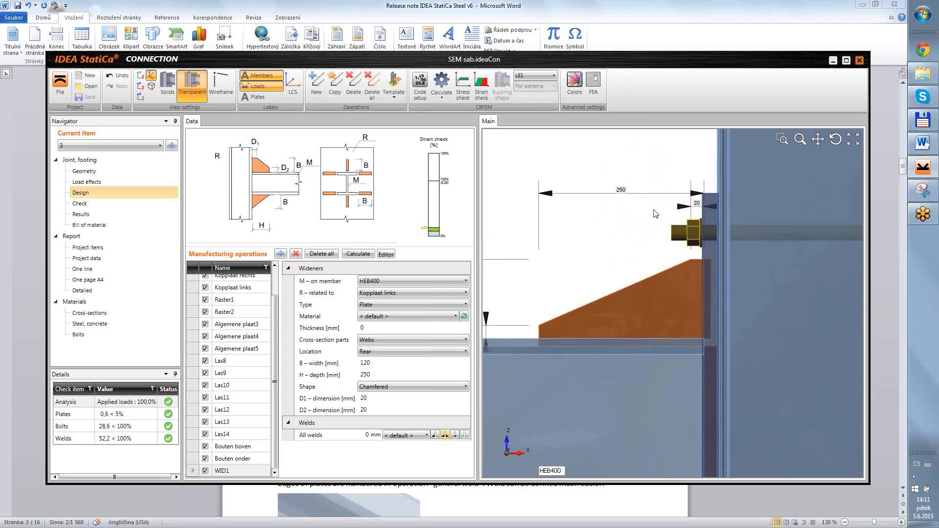
{"action": "scroll", "coordinate": [616, 194], "scroll_direction": "down", "scroll_amount": 2}
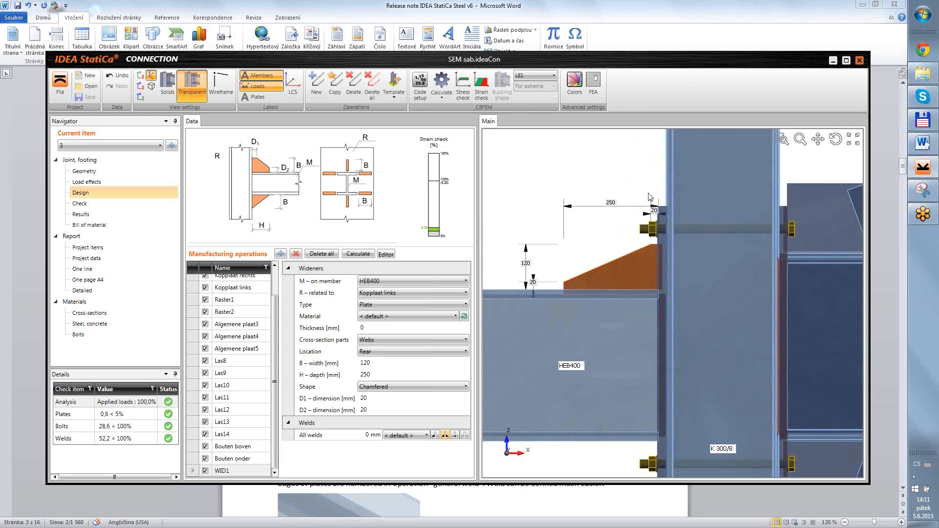
{"action": "left_click_drag", "start_coordinate": [544, 189], "coordinate": [587, 236]}
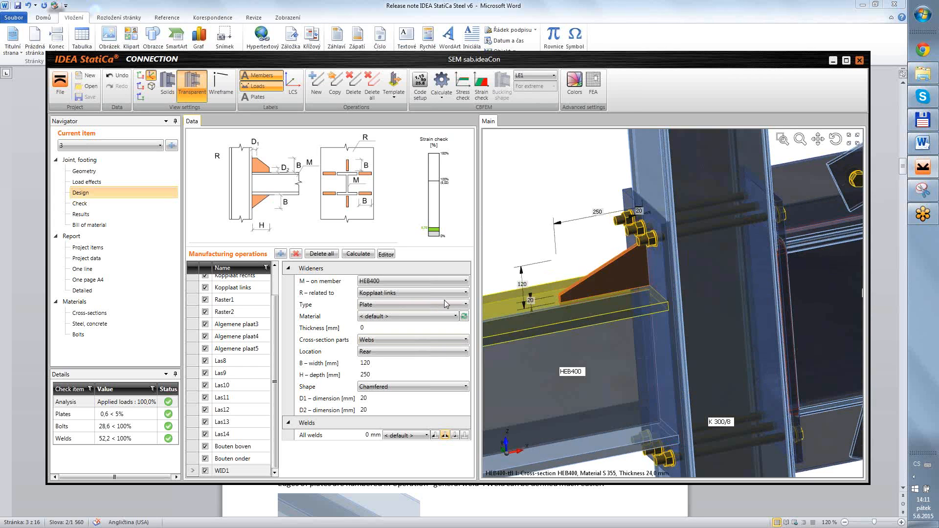
Select the Kopplaat links plate in the 3D view and examine its dimensions and bolts up close
{"action": "left_click", "coordinate": [673, 370]}
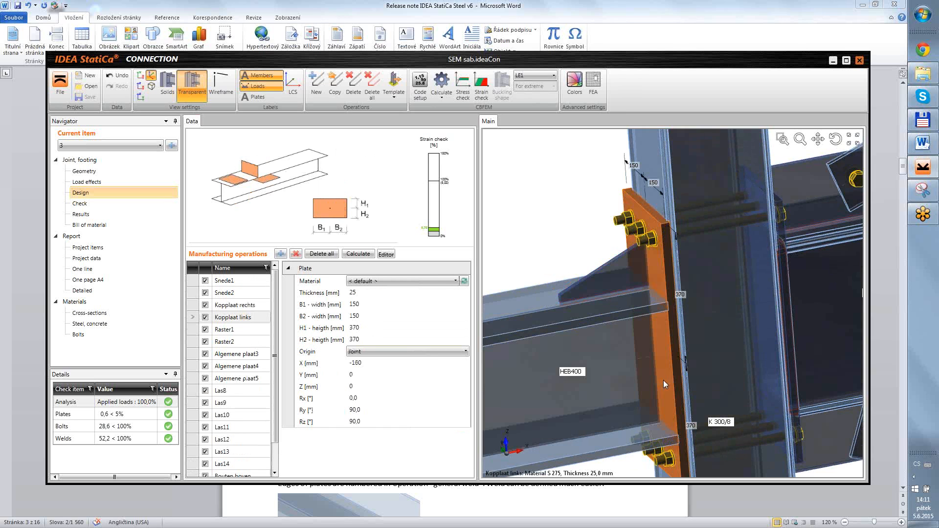
{"action": "left_click_drag", "start_coordinate": [705, 353], "coordinate": [753, 355]}
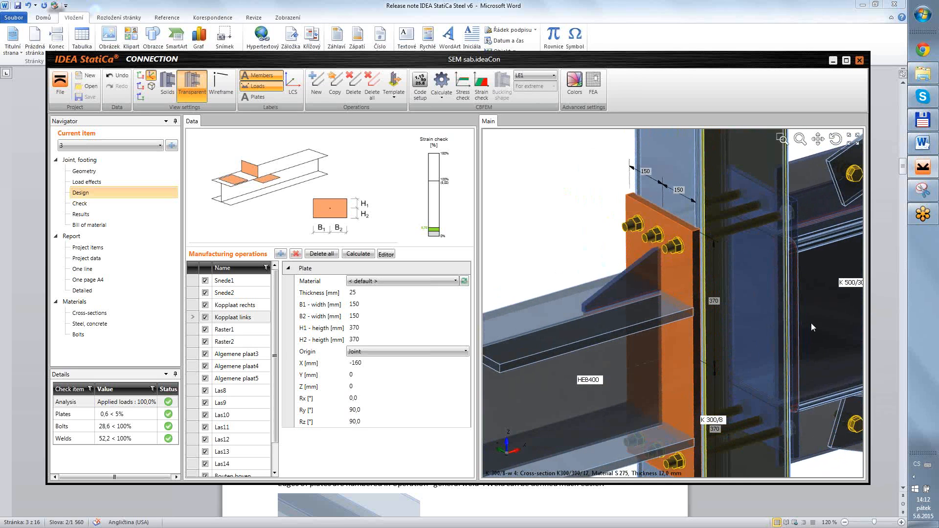
{"action": "left_click_drag", "start_coordinate": [838, 320], "coordinate": [815, 462]}
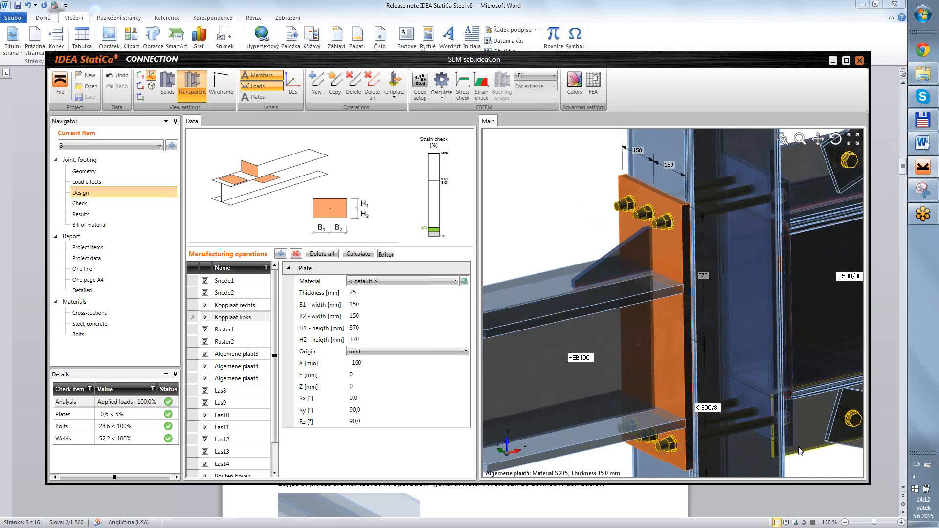
Restore the full axonometric view of the joint and select the Kopplaat rechts plate
{"action": "right_click", "coordinate": [817, 468]}
{"action": "left_click", "coordinate": [846, 486]}
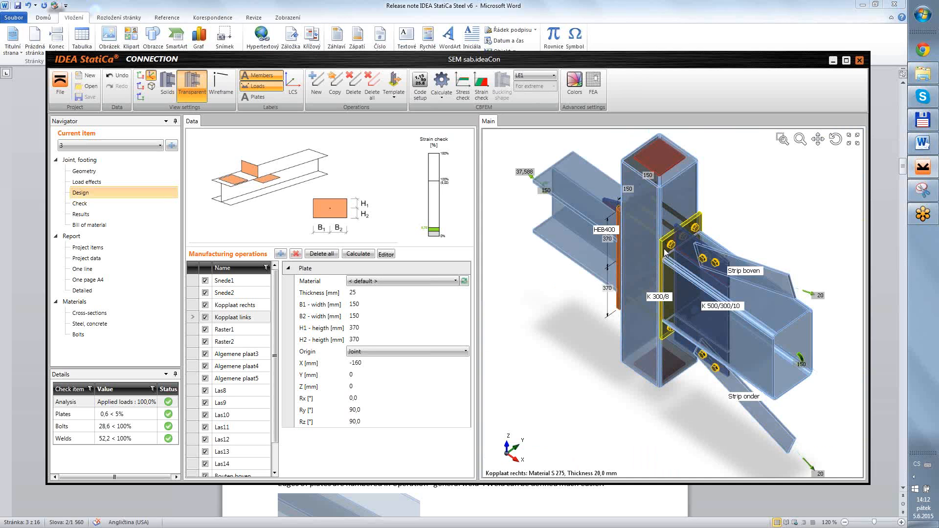
{"action": "left_click", "coordinate": [667, 291]}
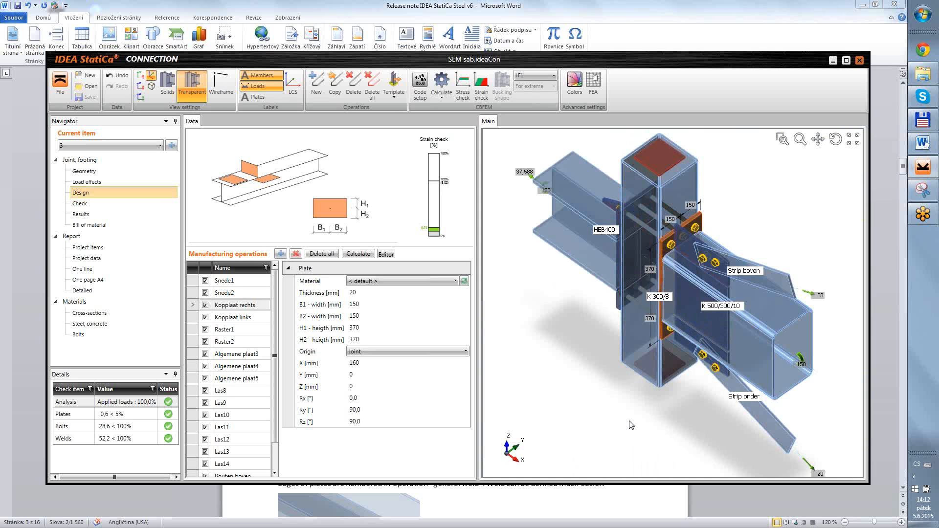
Hide the member labels and look at the transparent joint from slightly different angles
{"action": "left_click", "coordinate": [262, 76]}
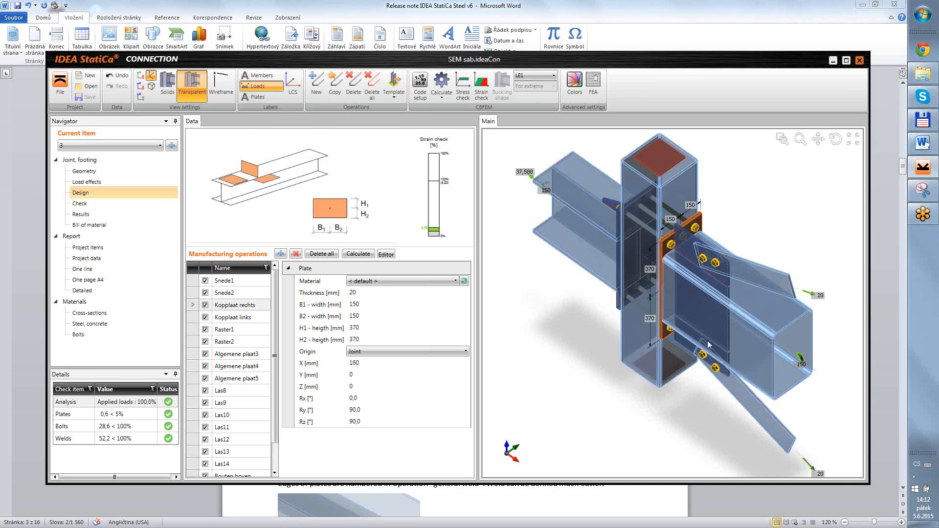
{"action": "right_click_drag", "start_coordinate": [827, 412], "coordinate": [808, 402]}
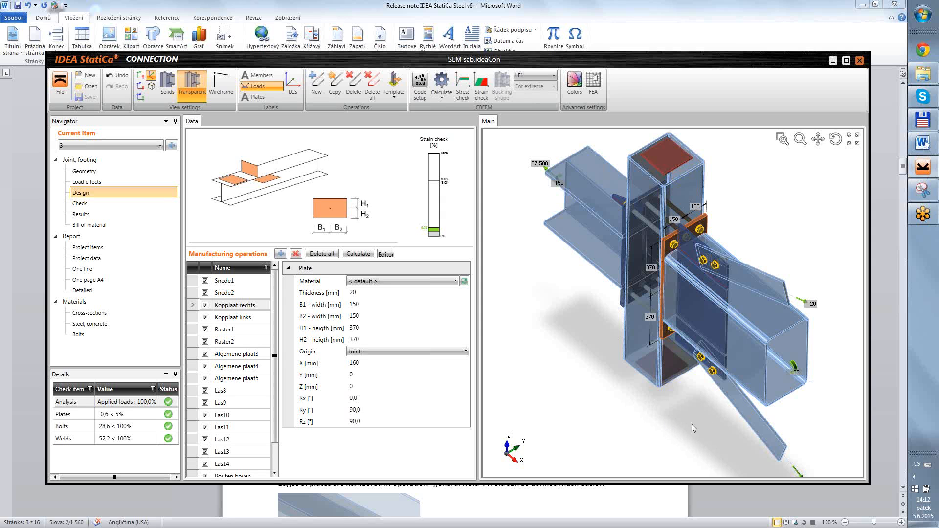
{"action": "mouse_move", "coordinate": [683, 408]}
{"action": "right_mouse_down"}
{"action": "mouse_move", "coordinate": [673, 389]}
{"action": "mouse_move", "coordinate": [688, 391]}
{"action": "right_mouse_up"}
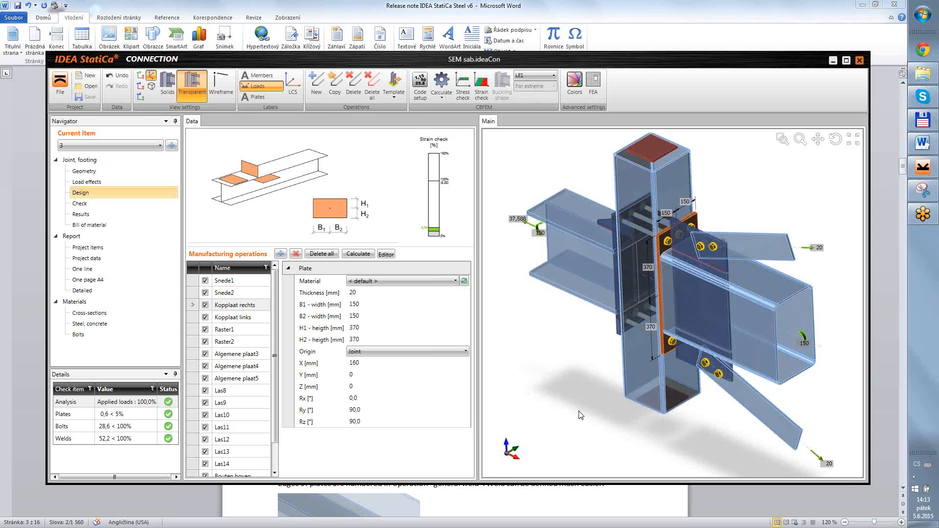
{"action": "mouse_move", "coordinate": [577, 408]}
{"action": "right_mouse_down"}
{"action": "mouse_move", "coordinate": [558, 407]}
{"action": "mouse_move", "coordinate": [567, 413]}
{"action": "right_mouse_up"}
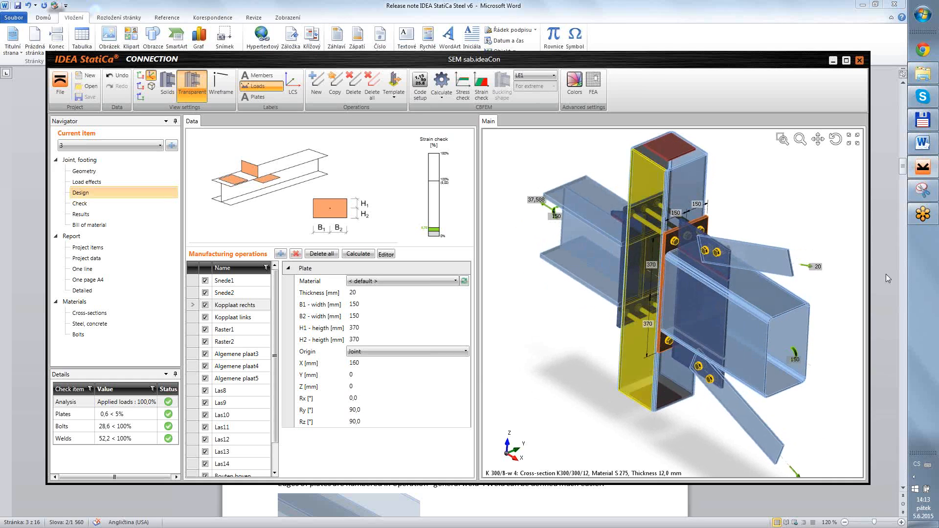
{"action": "mouse_move", "coordinate": [931, 145]}
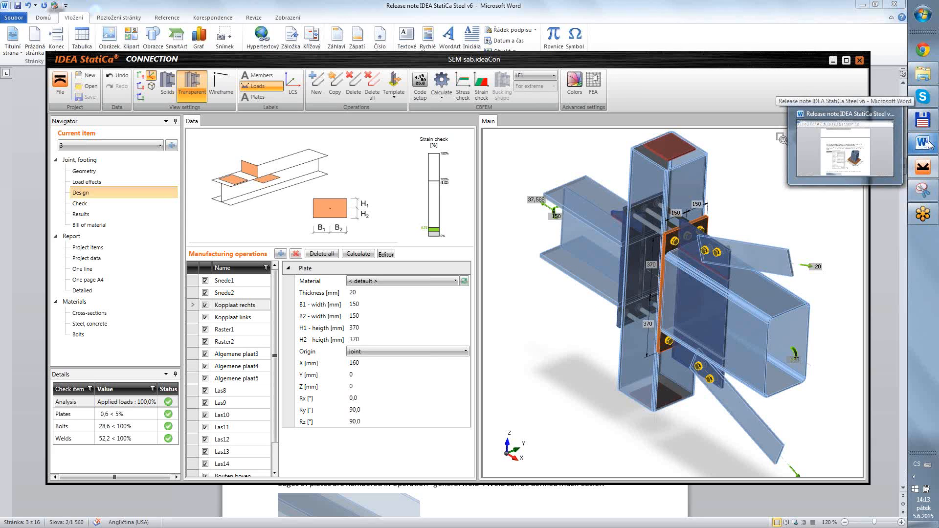
Switch to the release notes in Word and read the passages on numbered plate edges in general welds and on unit settings
{"action": "mouse_move", "coordinate": [923, 169]}
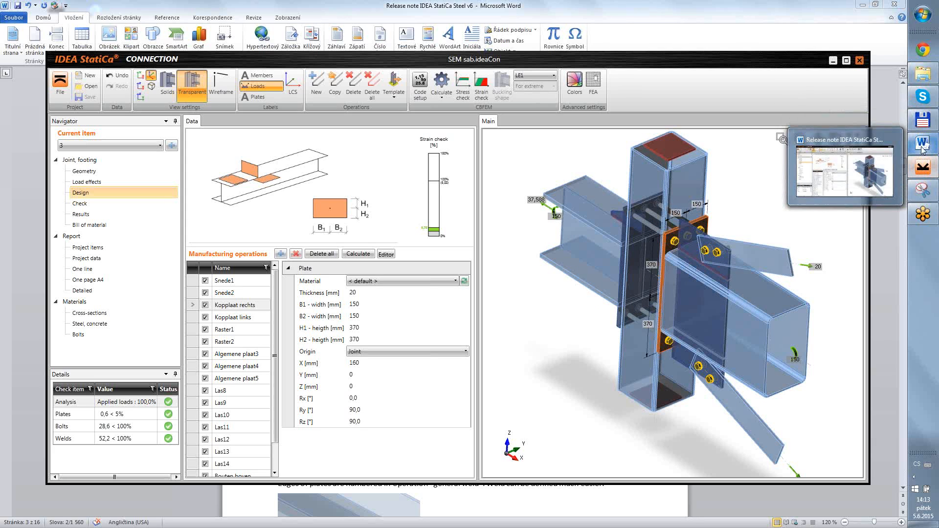
{"action": "left_click", "coordinate": [923, 146]}
{"action": "scroll", "coordinate": [558, 335], "scroll_direction": "down", "scroll_amount": 6}
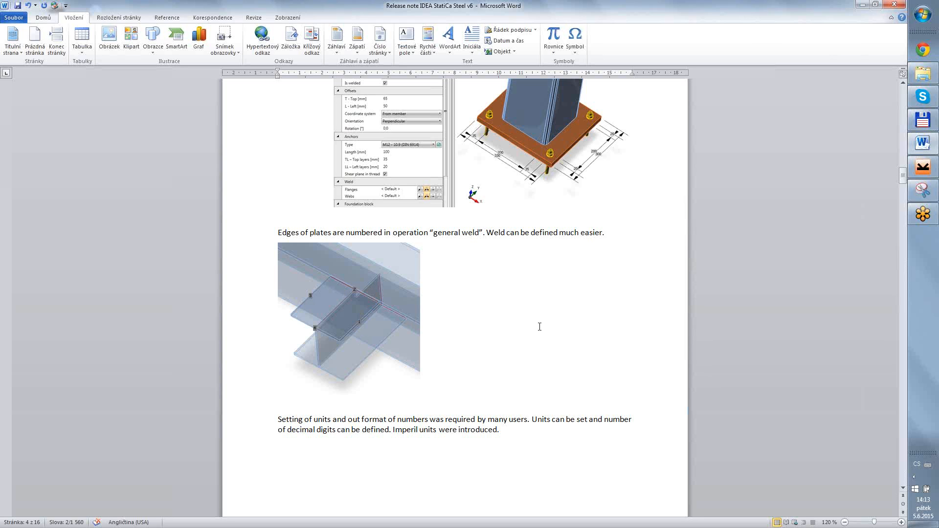
{"action": "scroll", "coordinate": [540, 326], "scroll_direction": "down", "scroll_amount": 3}
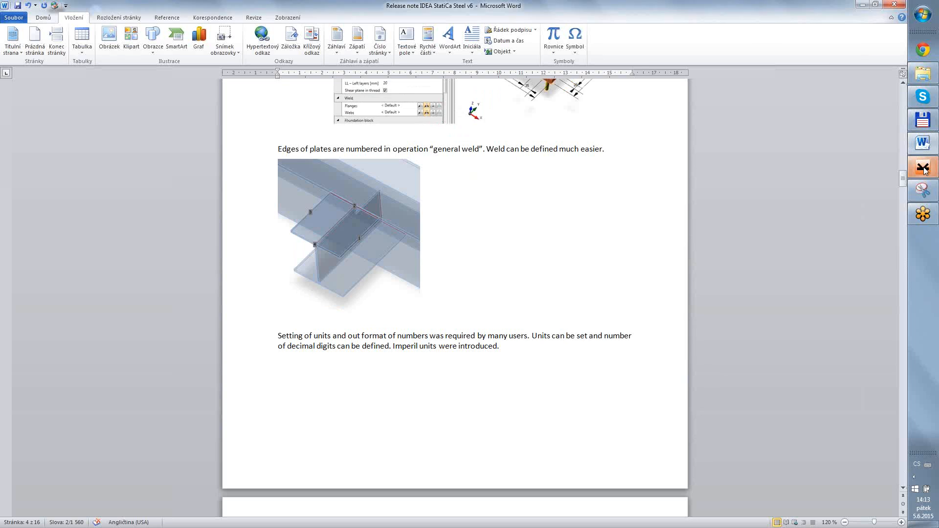
Switch to IDEA StatiCa Connection and open the units setup, arranged so that the main unit types are readable
{"action": "left_click", "coordinate": [923, 168]}
{"action": "left_click", "coordinate": [61, 84]}
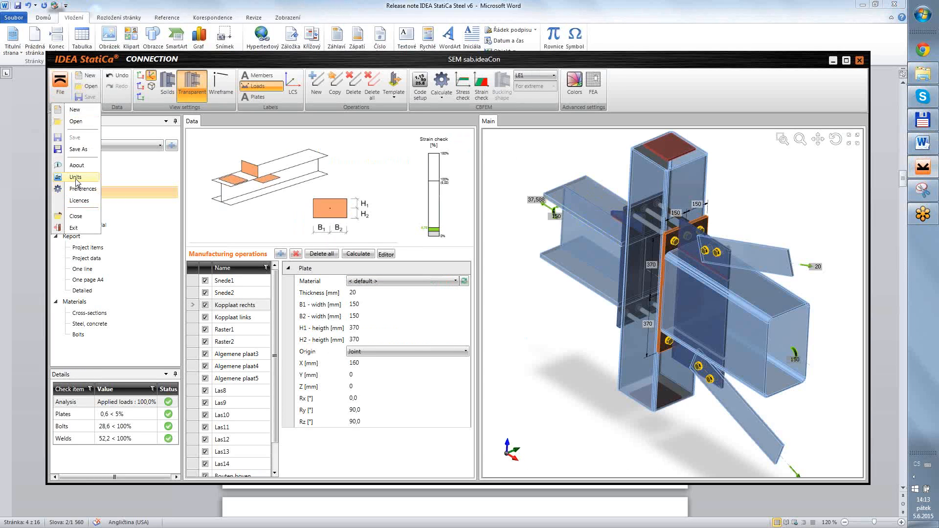
{"action": "left_click", "coordinate": [91, 187]}
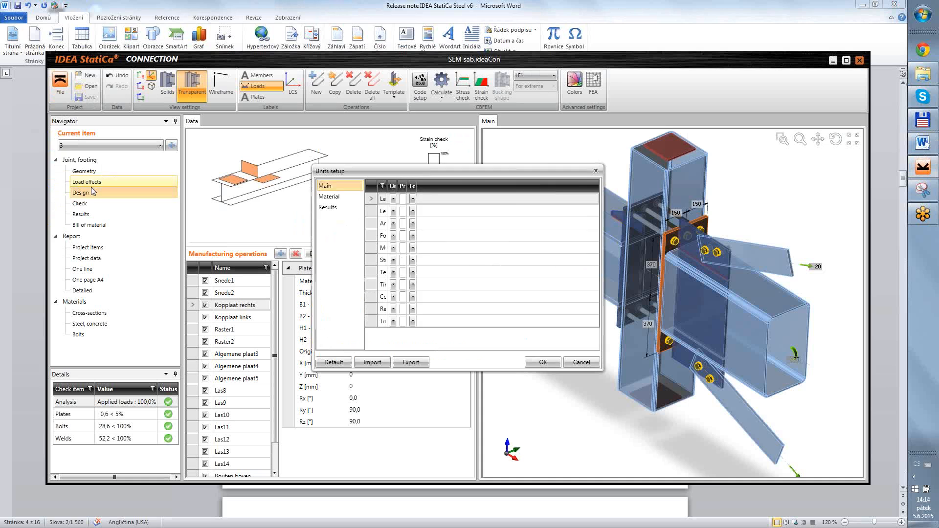
{"action": "left_click_drag", "start_coordinate": [397, 171], "coordinate": [393, 153]}
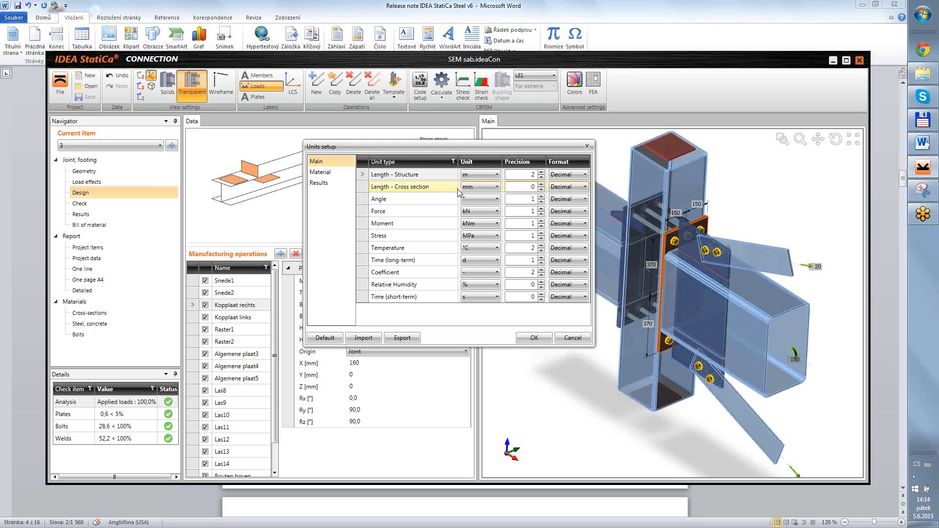
Try inches as the cross-section length unit, set it back to mm, and discard the unit changes
{"action": "left_click", "coordinate": [497, 187]}
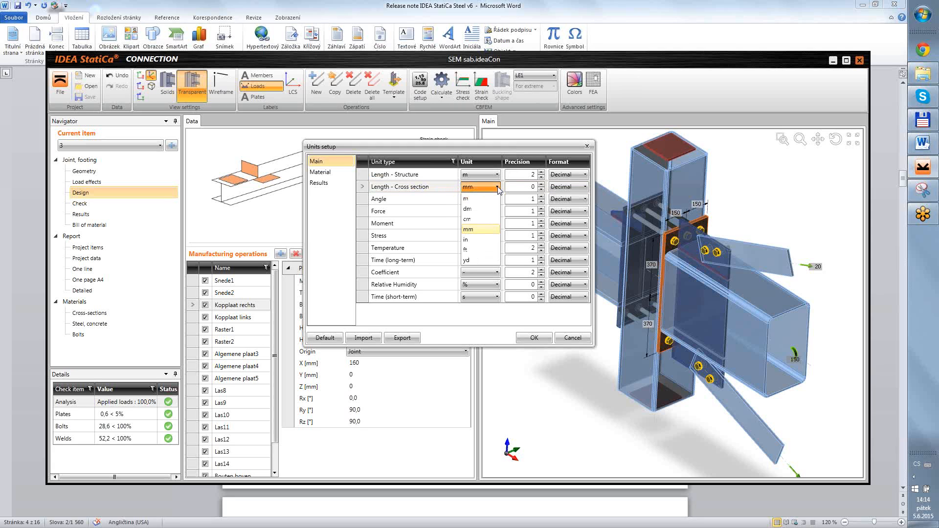
{"action": "left_click", "coordinate": [469, 241]}
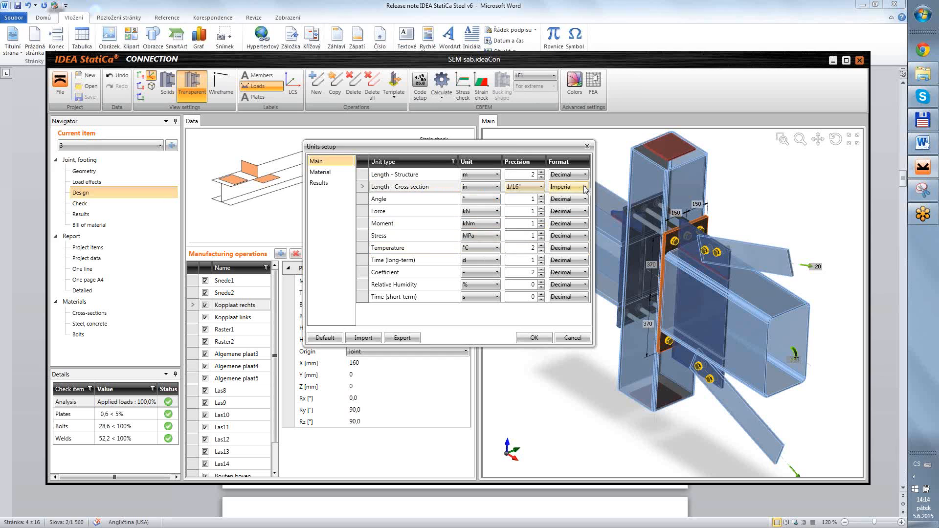
{"action": "left_click", "coordinate": [498, 187]}
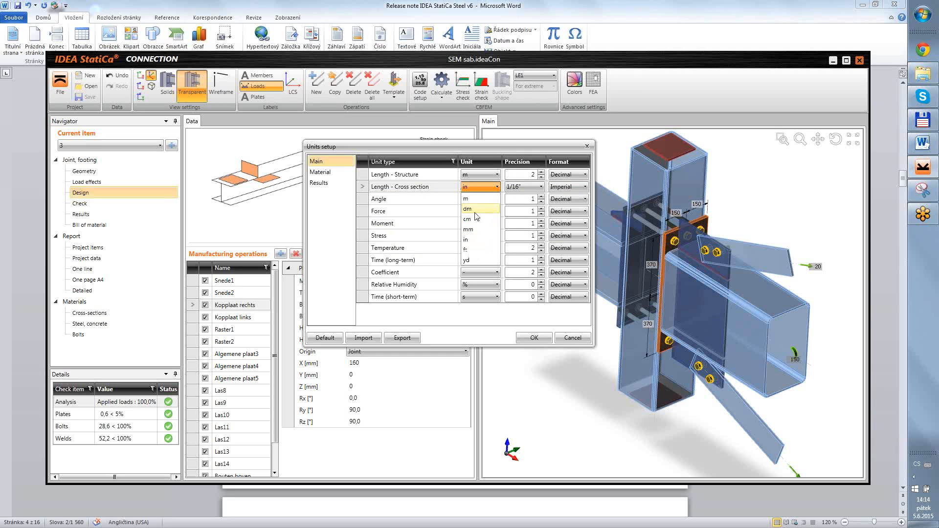
{"action": "left_click", "coordinate": [469, 229]}
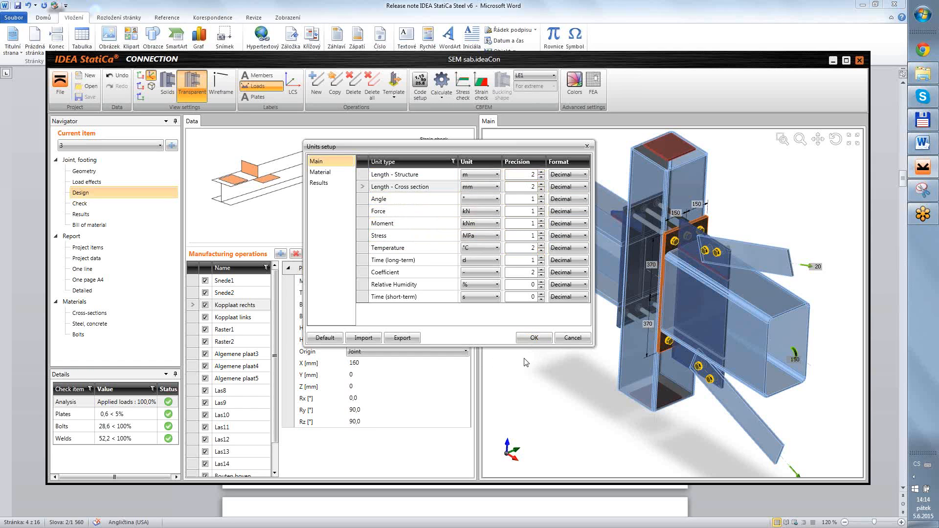
{"action": "left_click", "coordinate": [566, 340]}
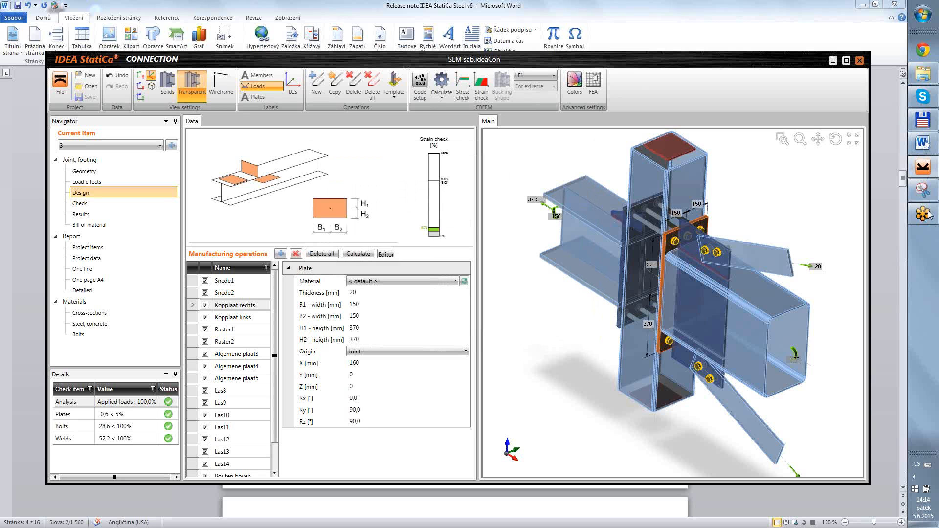
Switch to the release notes in Word and read the passages on number formats and local coordinate systems
{"action": "left_click", "coordinate": [923, 143]}
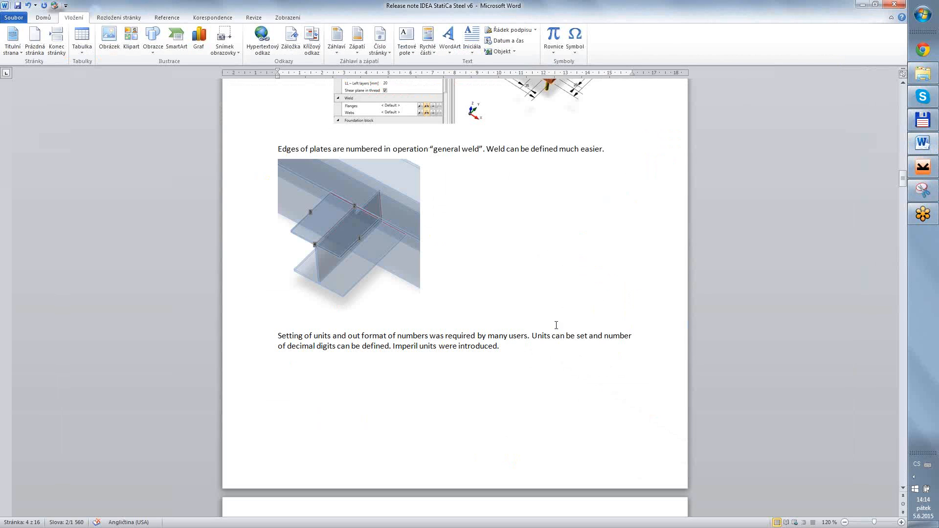
{"action": "scroll", "coordinate": [481, 402], "scroll_direction": "down", "scroll_amount": 9}
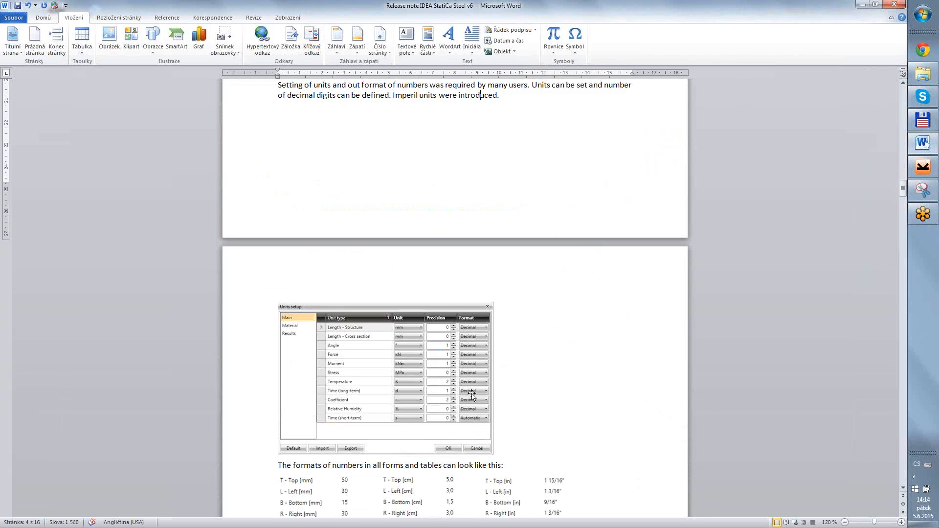
{"action": "scroll", "coordinate": [472, 395], "scroll_direction": "down", "scroll_amount": 12}
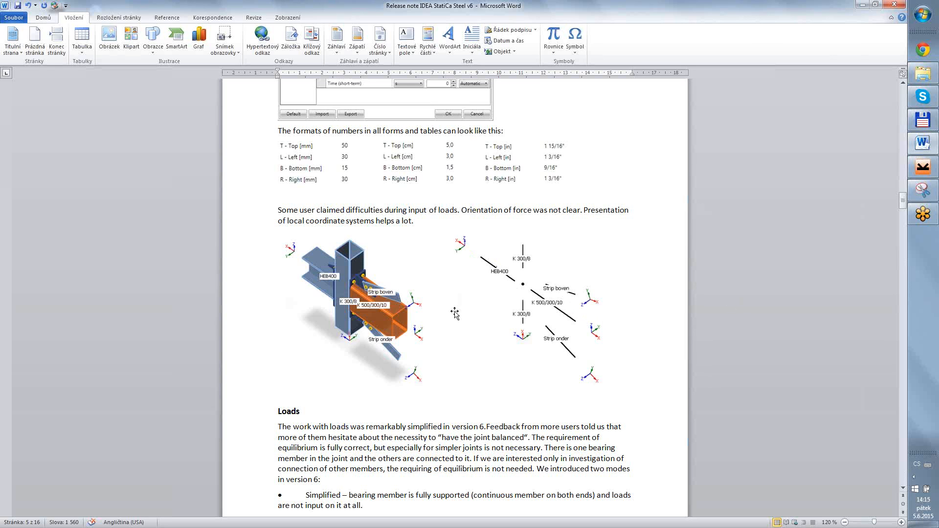
Switch to IDEA StatiCa Connection, show the members' local coordinate systems in the 3D view, and hide them again
{"action": "left_click", "coordinate": [924, 168]}
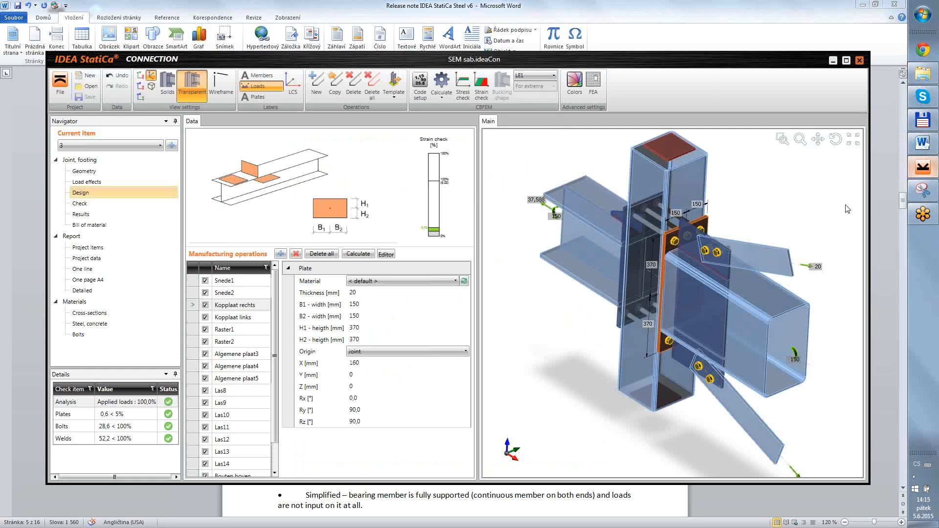
{"action": "left_click", "coordinate": [293, 87]}
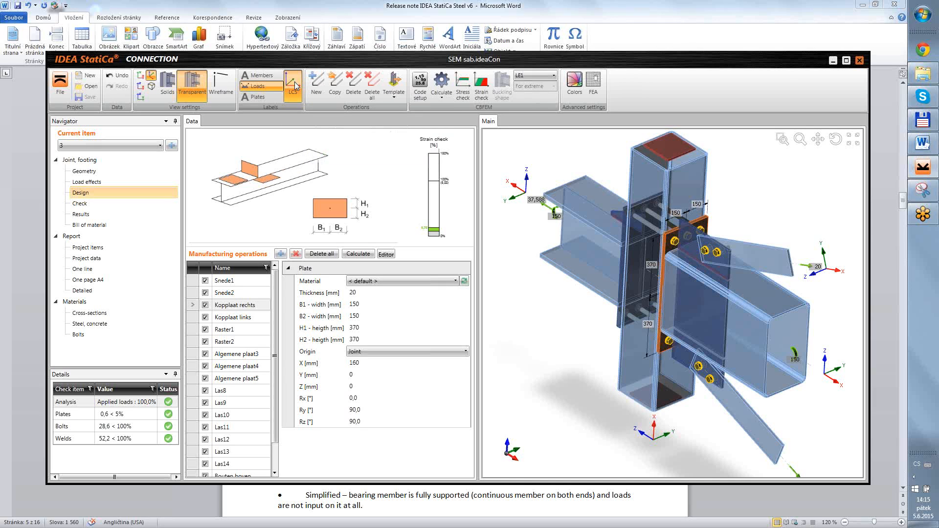
{"action": "left_click", "coordinate": [296, 86]}
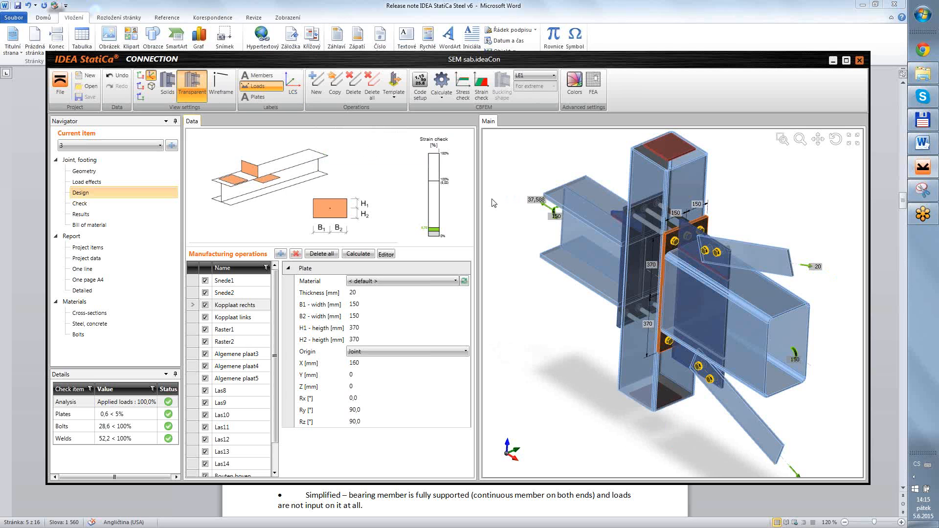
Switch to the release notes in Word and read the Loads section on the simplified and advanced modes
{"action": "left_click", "coordinate": [925, 142]}
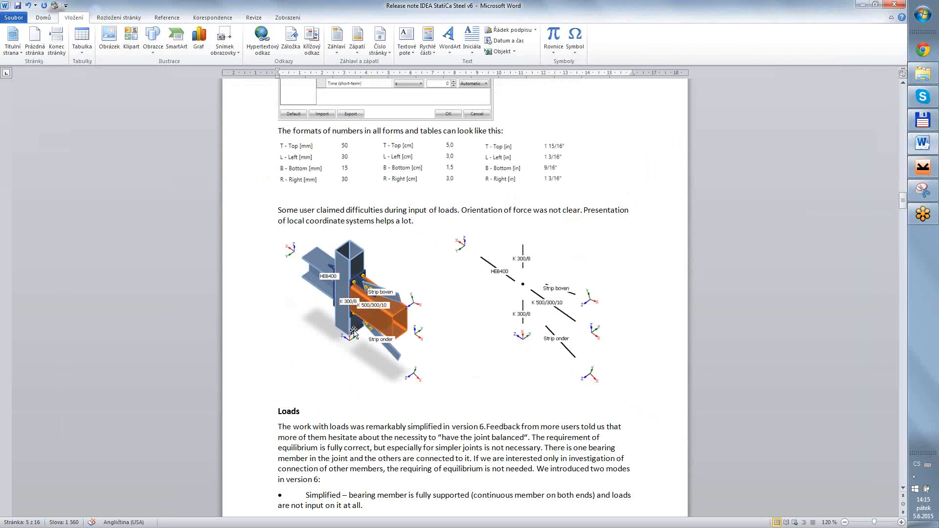
{"action": "scroll", "coordinate": [350, 295], "scroll_direction": "down", "scroll_amount": 5}
{"action": "left_click", "coordinate": [350, 296]}
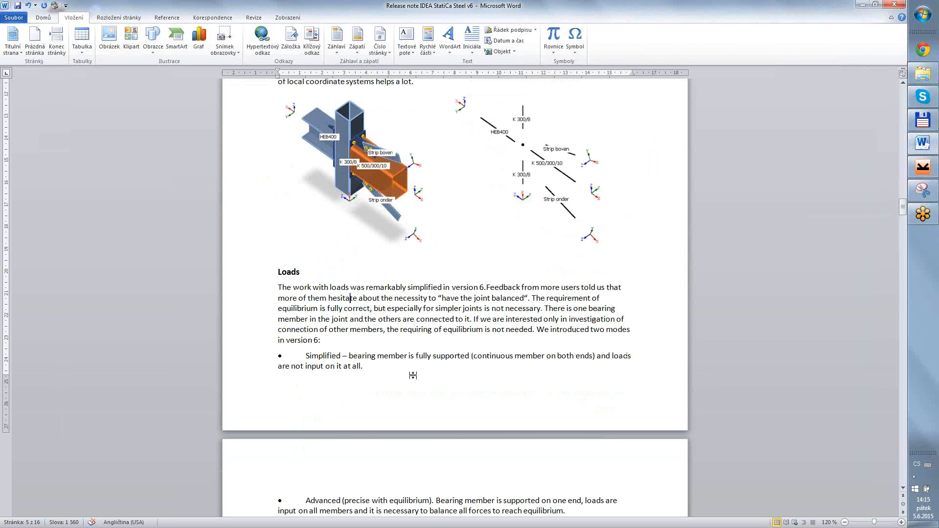
{"action": "scroll", "coordinate": [398, 349], "scroll_direction": "down", "scroll_amount": 2}
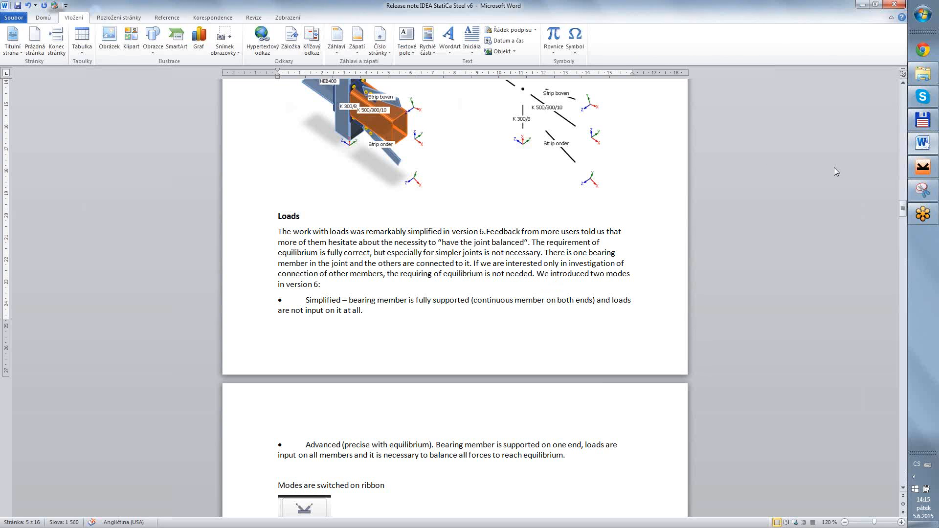
Switch to IDEA StatiCa Connection and open the joint's load effects, with the whole joint in view
{"action": "left_click", "coordinate": [923, 167]}
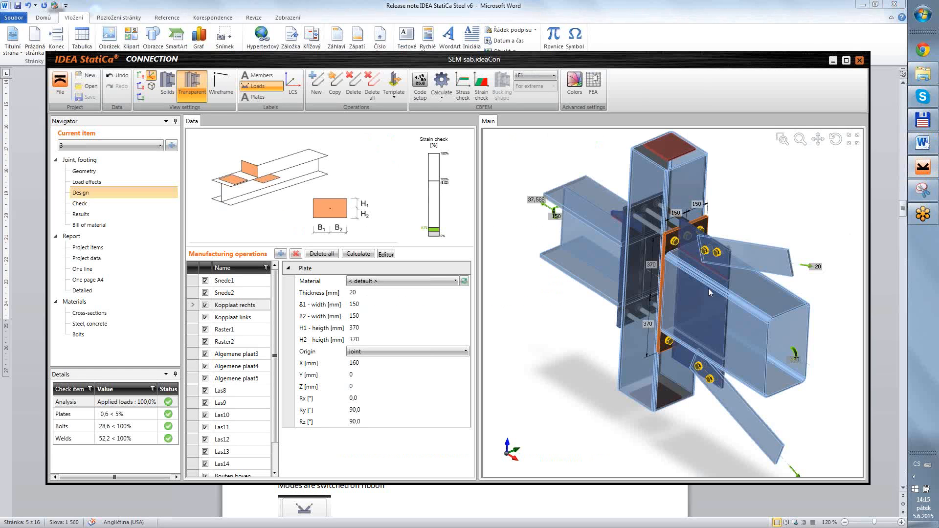
{"action": "left_click", "coordinate": [105, 183]}
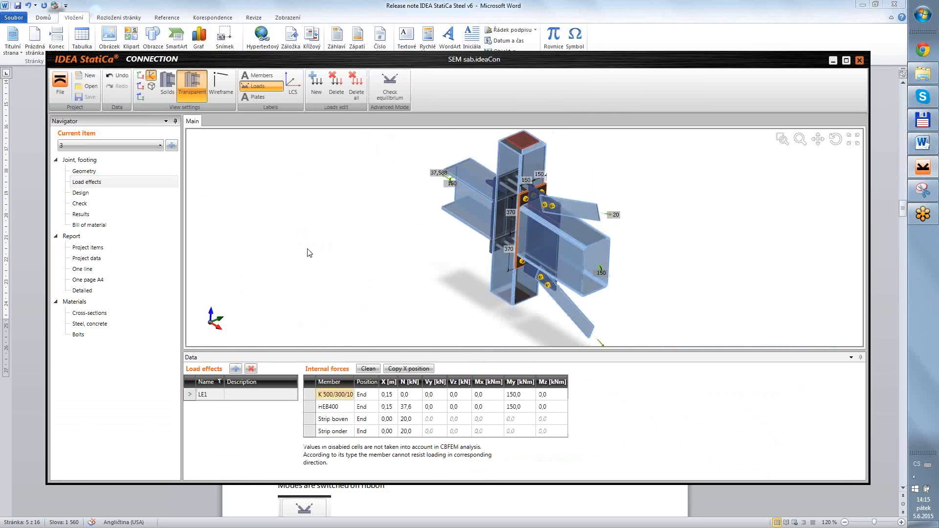
{"action": "right_click_drag", "start_coordinate": [678, 277], "coordinate": [679, 263]}
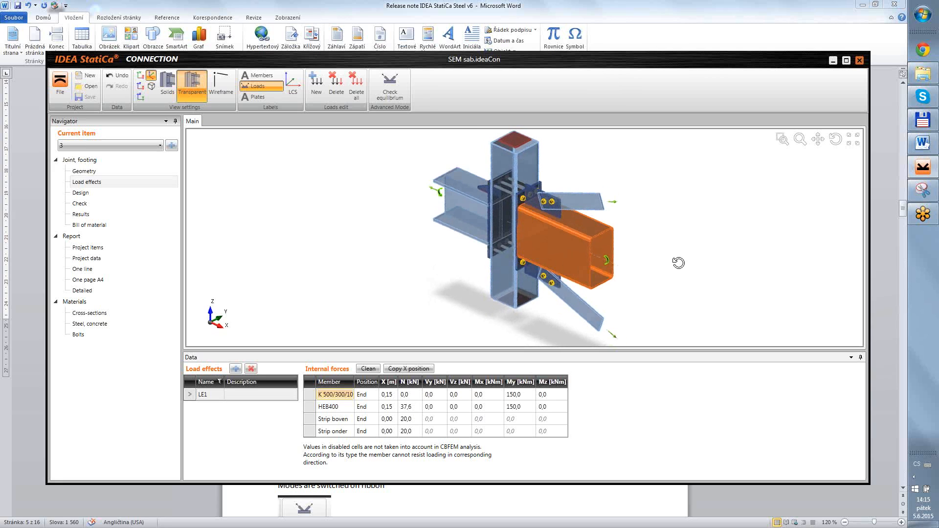
{"action": "scroll", "coordinate": [526, 259], "scroll_direction": "down", "scroll_amount": 3}
{"action": "middle_click_drag", "start_coordinate": [650, 277], "coordinate": [634, 271]}
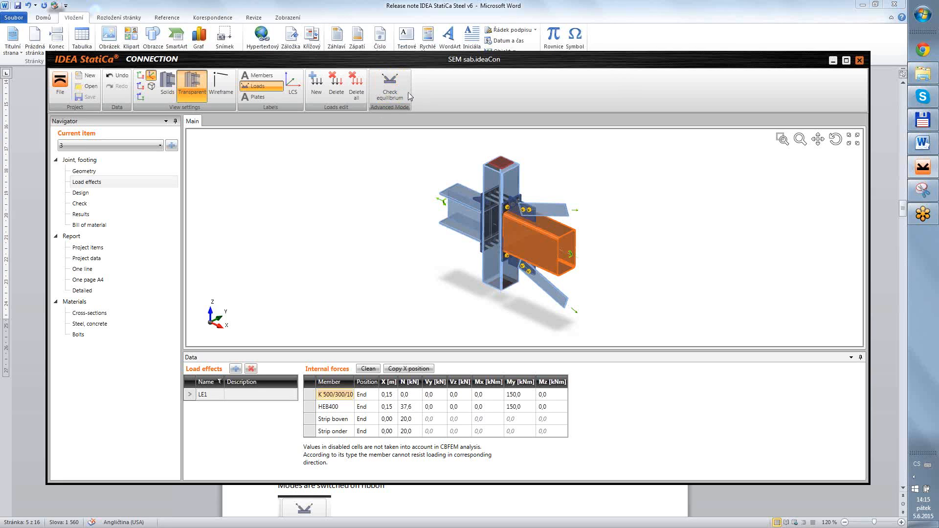
Examine the load arrows on the connected members and the supported ends of the column from several angles and distances
{"action": "middle_click_drag", "start_coordinate": [604, 300], "coordinate": [504, 206]}
{"action": "scroll", "coordinate": [501, 202], "scroll_direction": "up", "scroll_amount": 5}
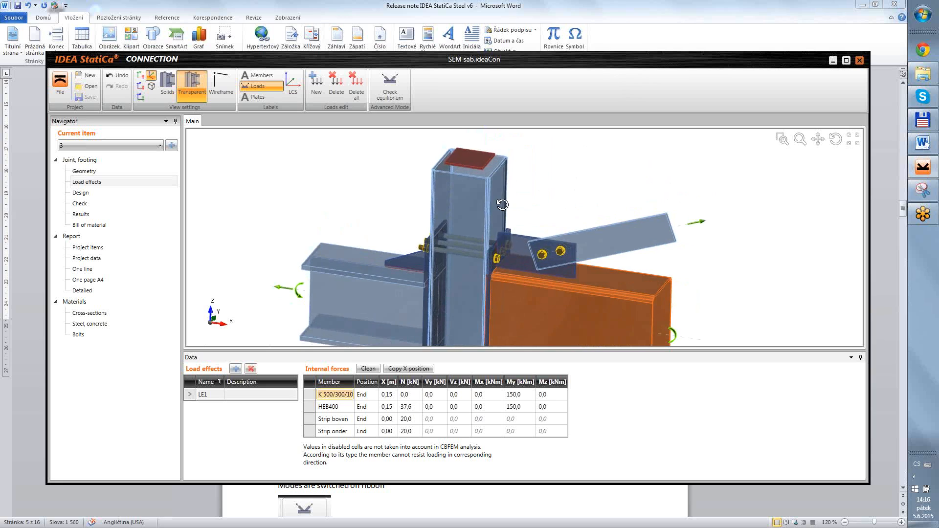
{"action": "middle_click_drag", "start_coordinate": [543, 195], "coordinate": [478, 181]}
{"action": "middle_click_drag", "start_coordinate": [570, 204], "coordinate": [585, 149]}
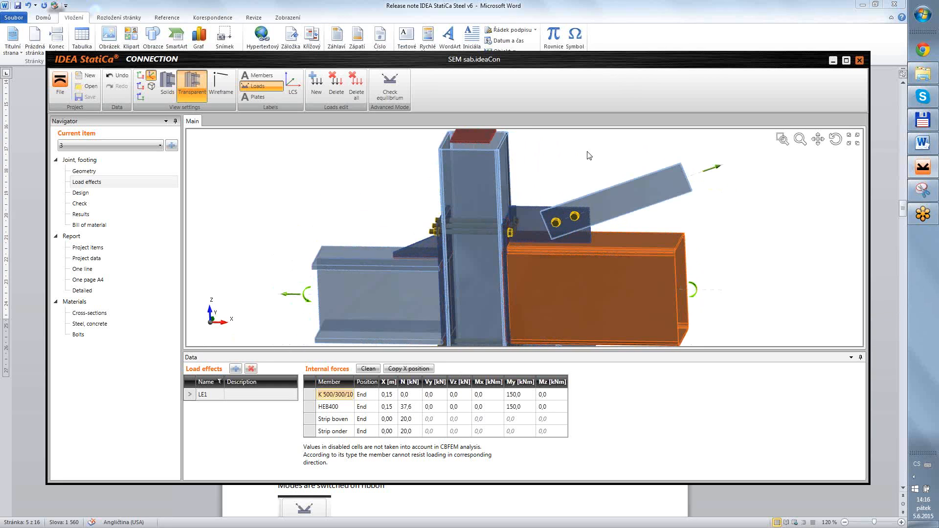
{"action": "middle_click_drag", "start_coordinate": [718, 322], "coordinate": [618, 281]}
{"action": "scroll", "coordinate": [671, 306], "scroll_direction": "down", "scroll_amount": 5}
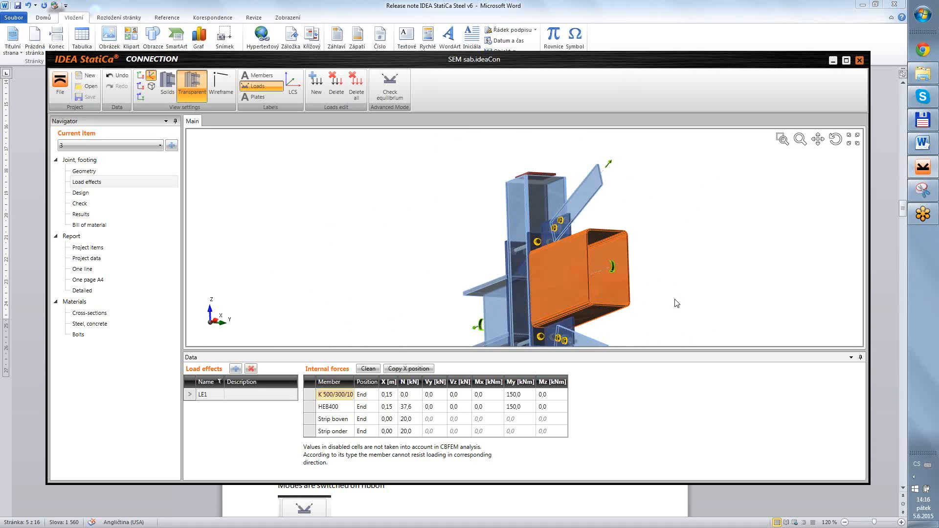
{"action": "middle_click_drag", "start_coordinate": [666, 308], "coordinate": [585, 214]}
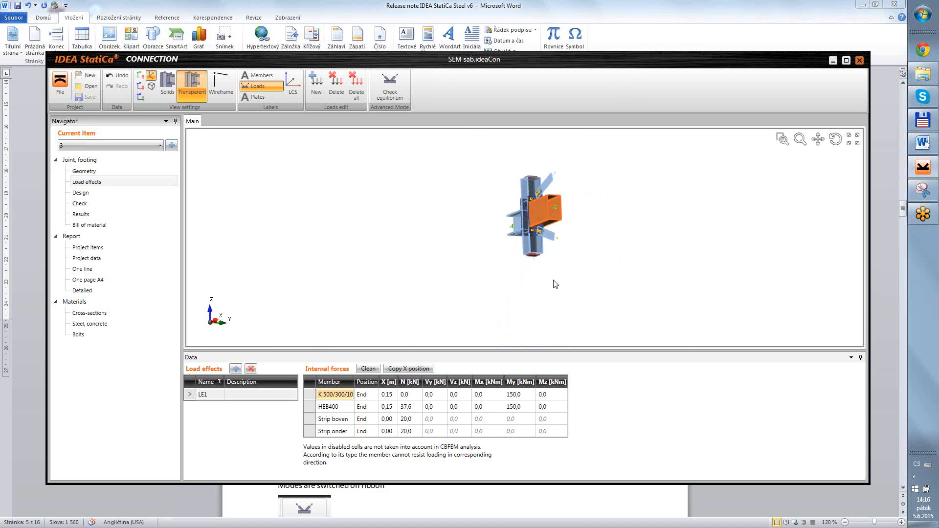
{"action": "scroll", "coordinate": [556, 225], "scroll_direction": "up", "scroll_amount": 5}
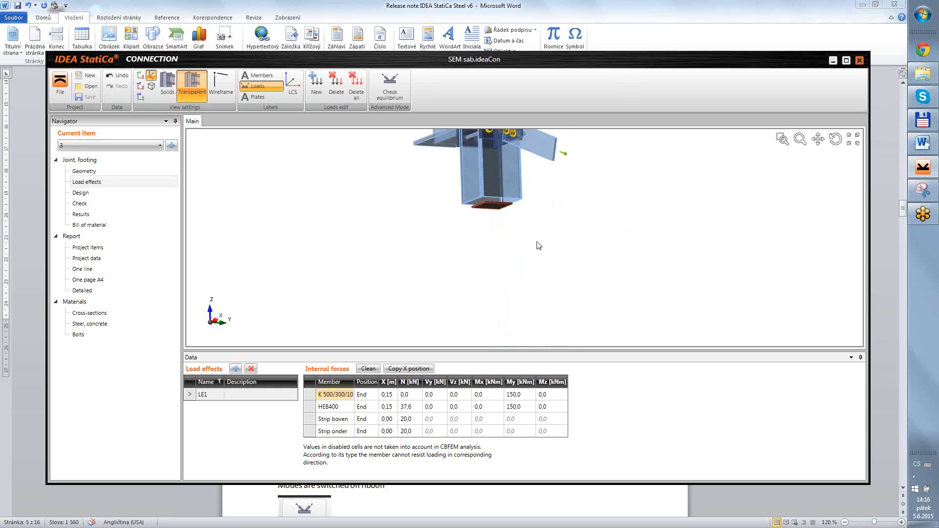
{"action": "right_click_drag", "start_coordinate": [535, 225], "coordinate": [523, 246]}
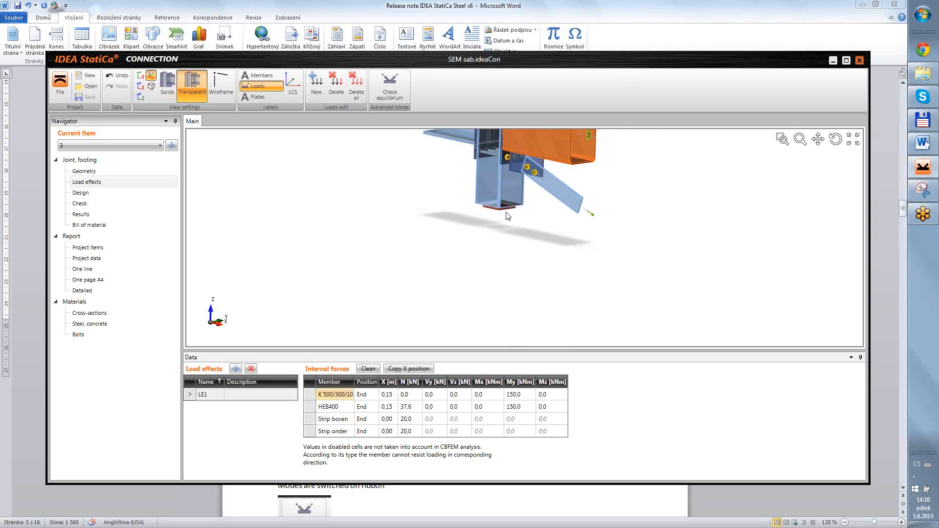
{"action": "middle_click_drag", "start_coordinate": [528, 241], "coordinate": [532, 358]}
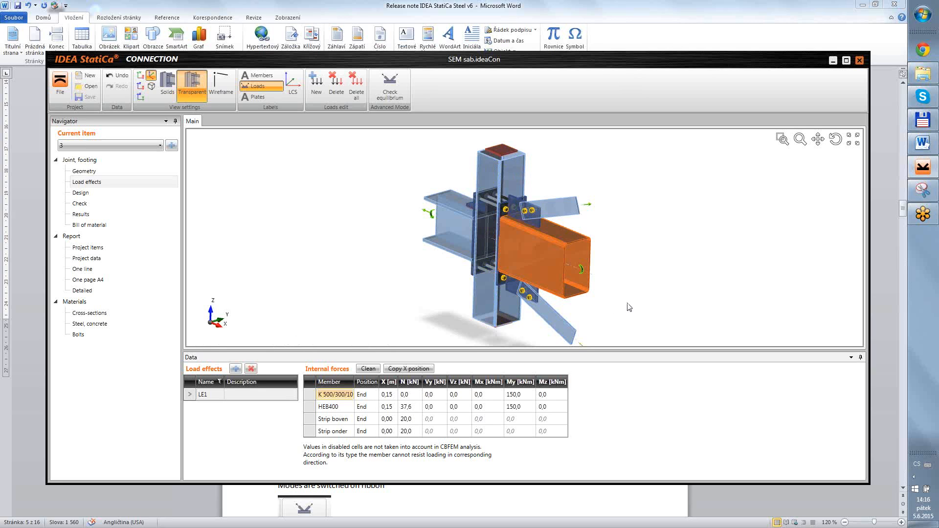
{"action": "mouse_move", "coordinate": [648, 309]}
{"action": "right_mouse_down"}
{"action": "mouse_move", "coordinate": [637, 280]}
{"action": "mouse_move", "coordinate": [642, 298]}
{"action": "right_mouse_up"}
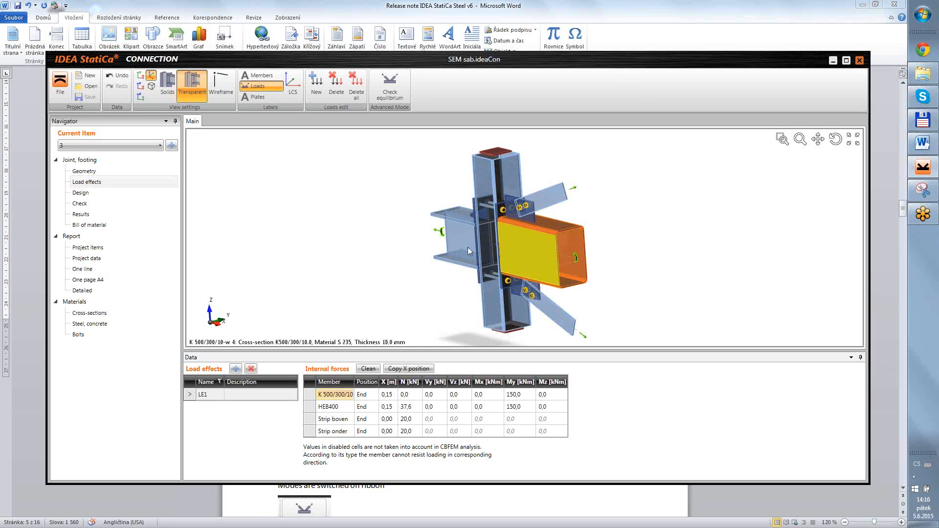
Turn on the equilibrium check for the load effects and view the joint from a slightly different angle
{"action": "scroll", "coordinate": [630, 273], "scroll_direction": "down", "scroll_amount": 2}
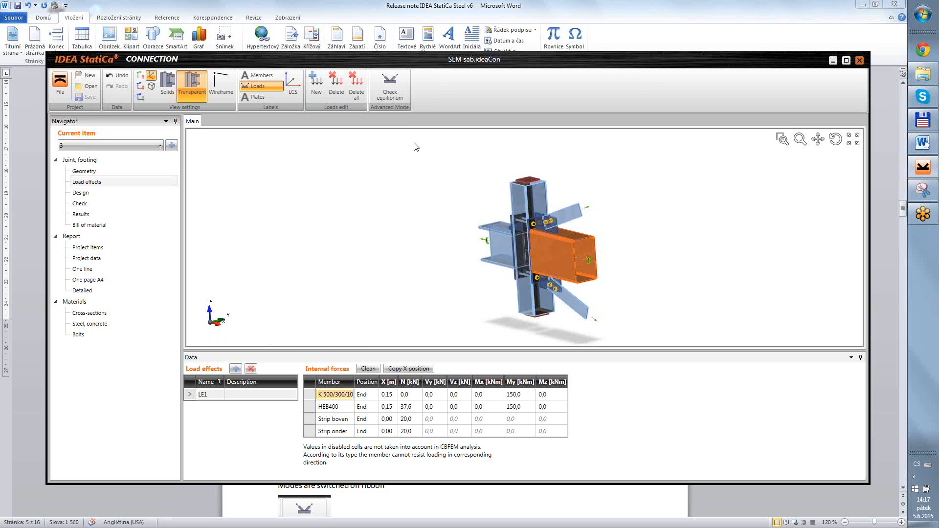
{"action": "left_click", "coordinate": [395, 88]}
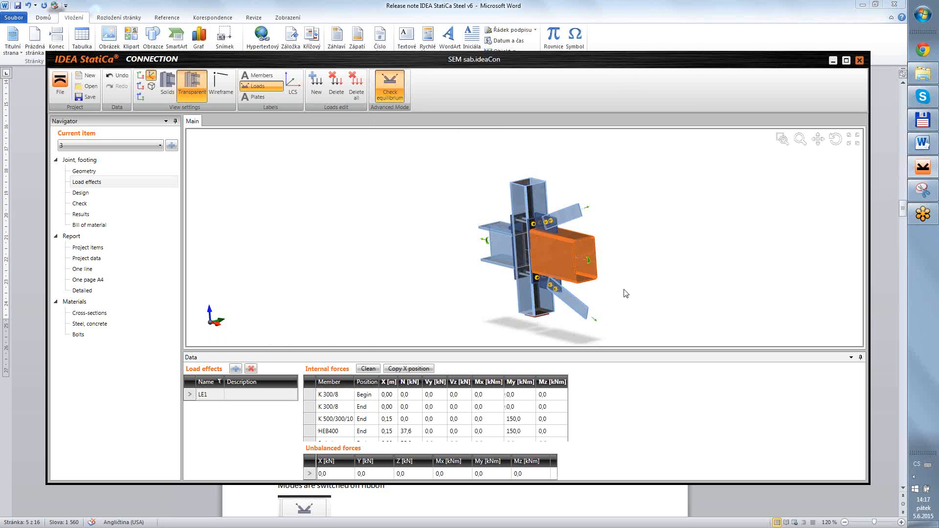
{"action": "right_click_drag", "start_coordinate": [626, 293], "coordinate": [650, 290]}
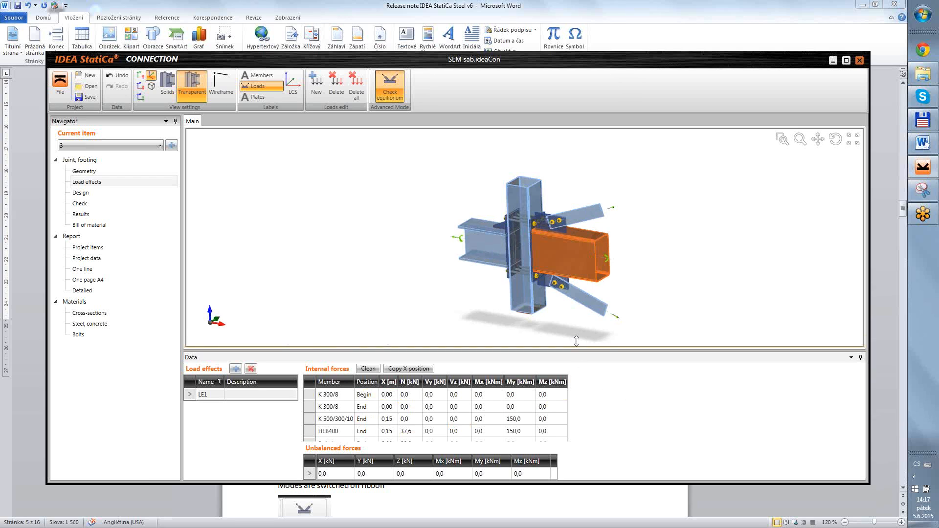
Show the member names on the joint and set the normal force N of column K 300/8 to -500 kN at its beginning and end
{"action": "left_click_drag", "start_coordinate": [582, 309], "coordinate": [582, 309]}
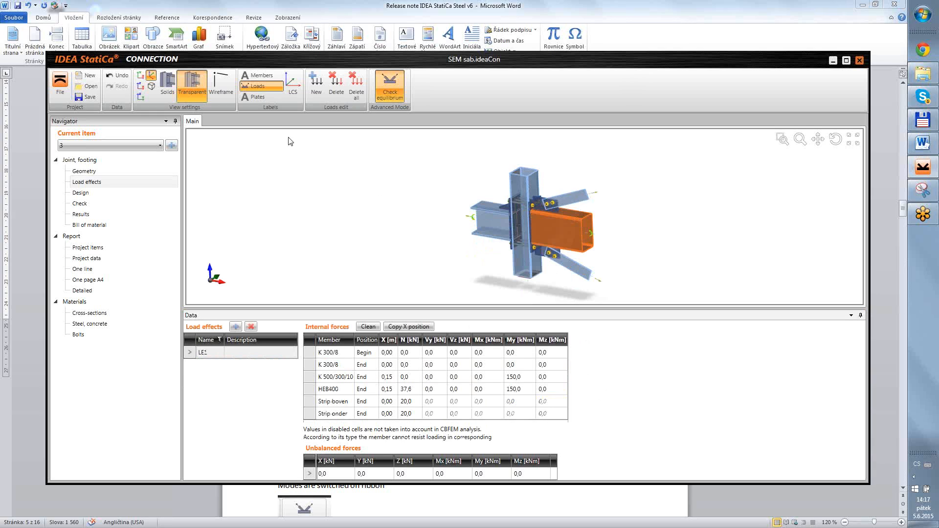
{"action": "left_click", "coordinate": [262, 77]}
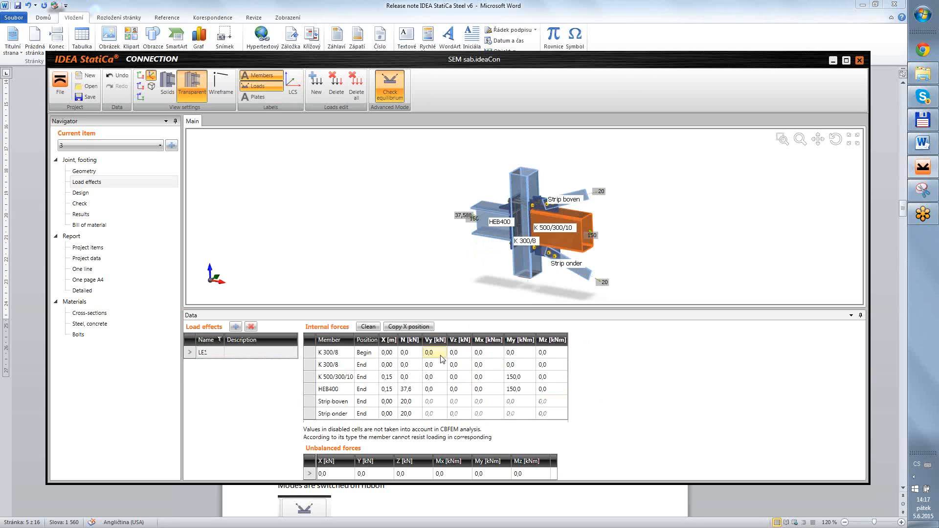
{"action": "left_click", "coordinate": [418, 353]}
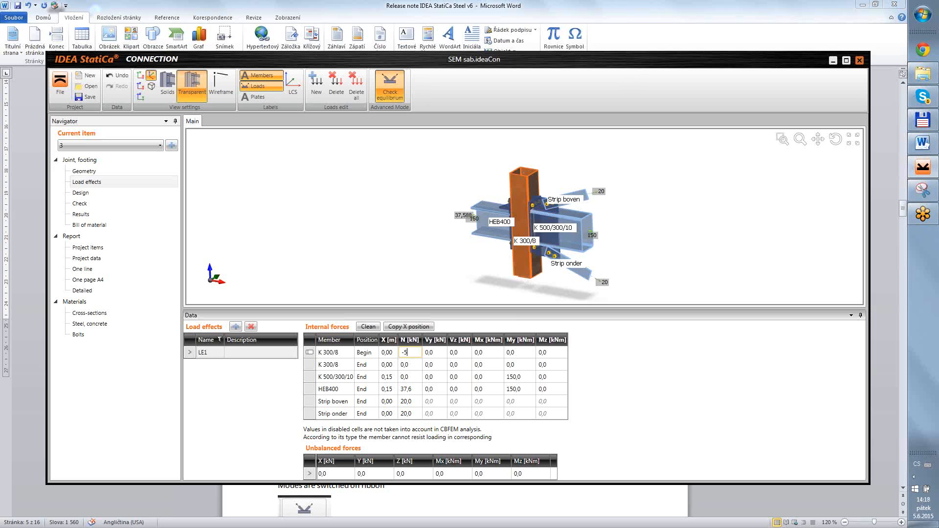
{"action": "type", "text": "-500"}
{"action": "key", "text": "Return"}
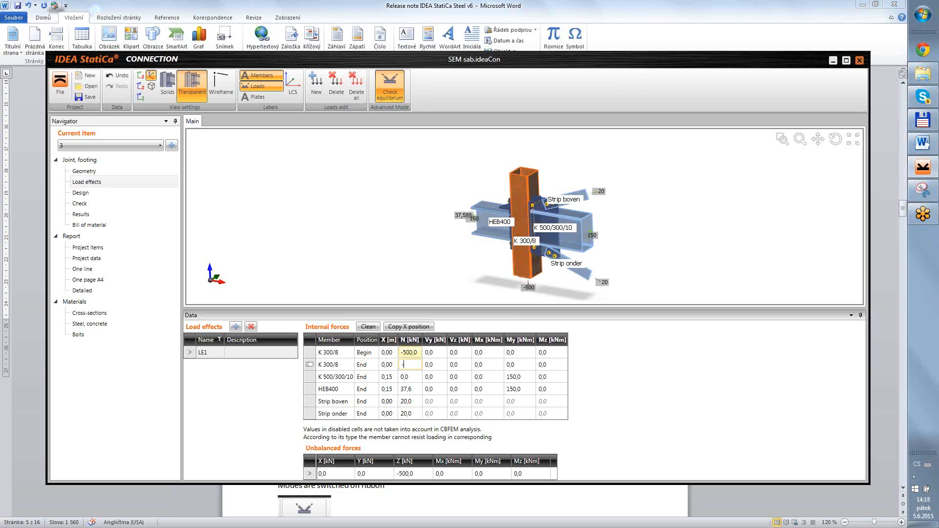
{"action": "type", "text": "-500"}
{"action": "key", "text": "Return"}
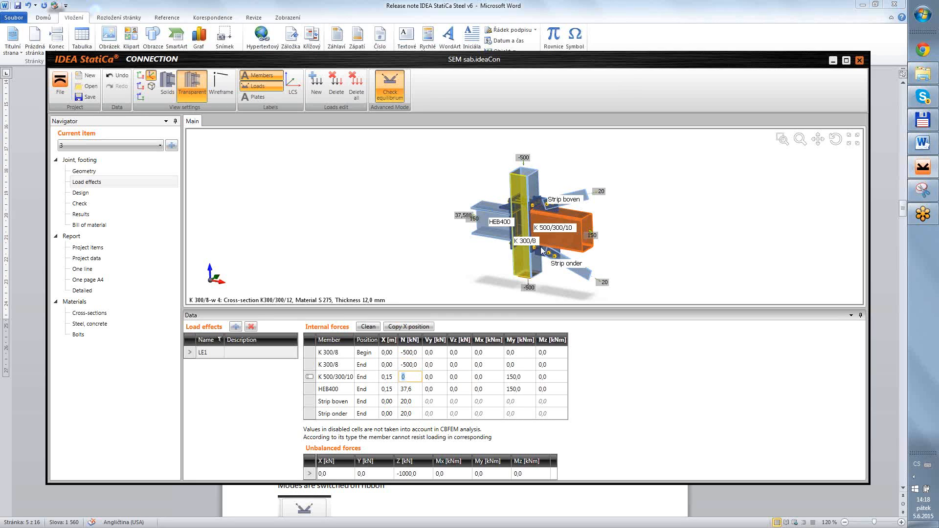
{"action": "middle_click_drag", "start_coordinate": [614, 268], "coordinate": [594, 281]}
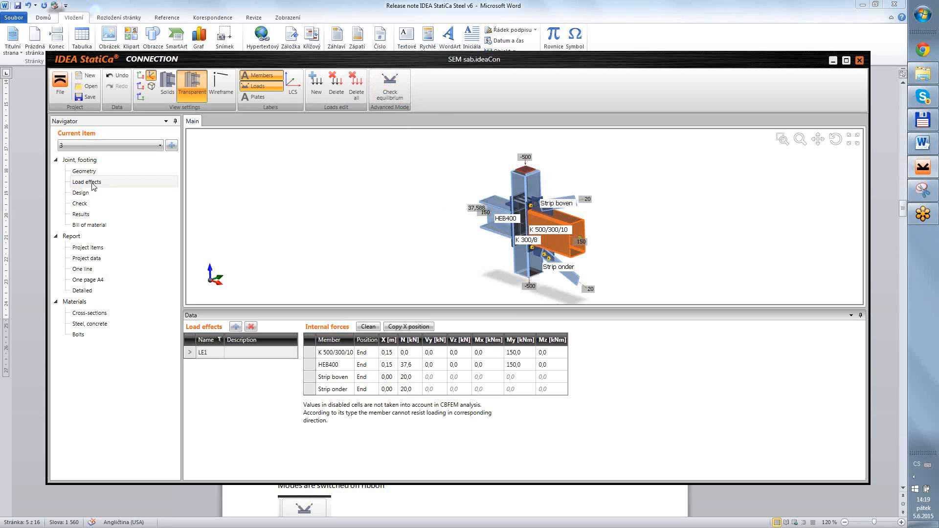
Switch to the release notes in Word and read the comparison of simplified and advanced mode tables and the note on copying position x
{"action": "mouse_move", "coordinate": [925, 144]}
{"action": "left_click", "coordinate": [925, 144]}
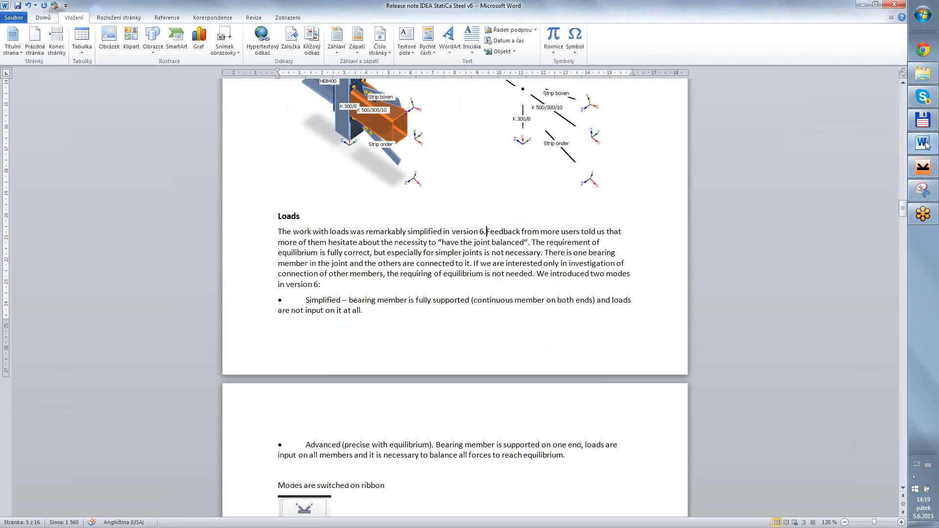
{"action": "scroll", "coordinate": [467, 309], "scroll_direction": "down", "scroll_amount": 3}
{"action": "scroll", "coordinate": [431, 331], "scroll_direction": "down", "scroll_amount": 7}
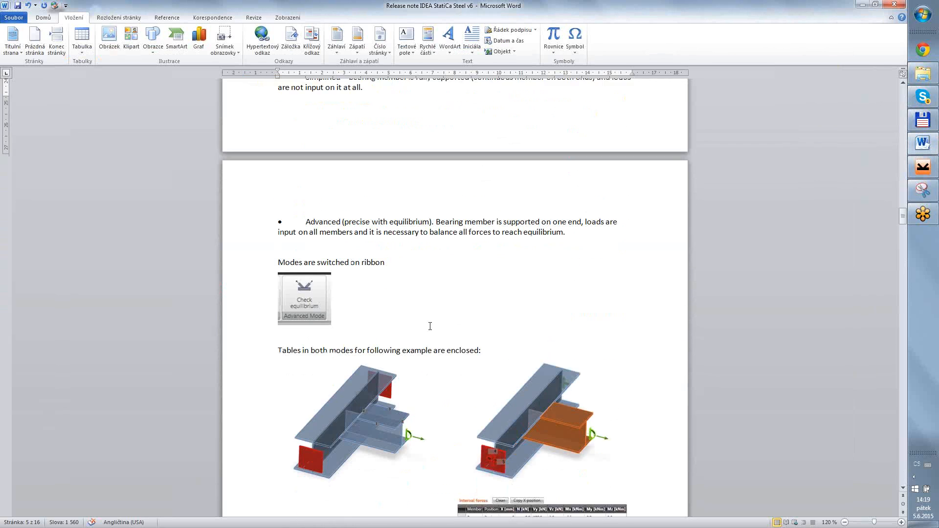
{"action": "scroll", "coordinate": [429, 335], "scroll_direction": "down", "scroll_amount": 4}
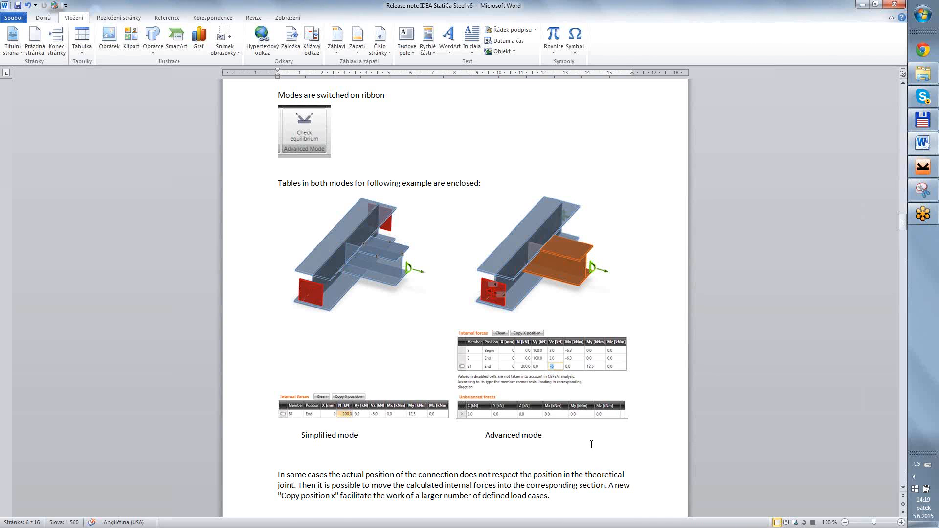
{"action": "scroll", "coordinate": [592, 444], "scroll_direction": "down", "scroll_amount": 1}
{"action": "scroll", "coordinate": [591, 444], "scroll_direction": "down", "scroll_amount": 2}
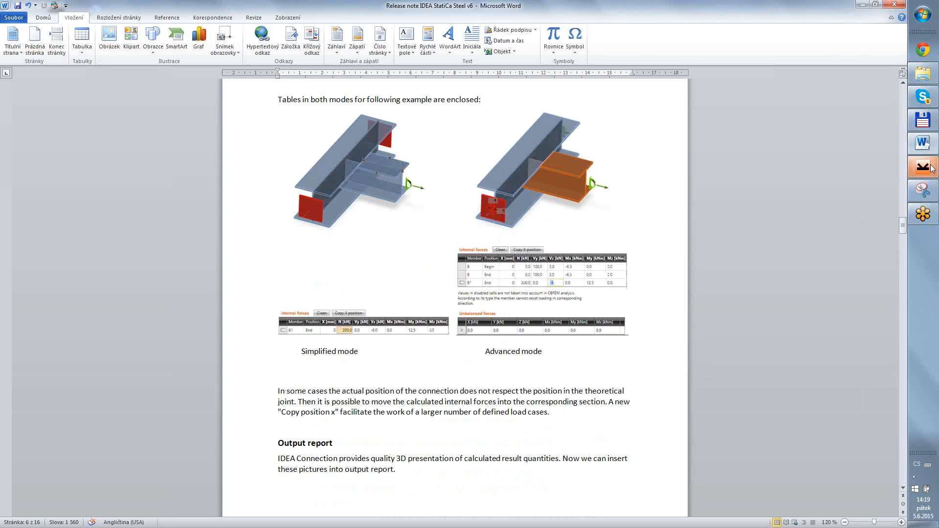
{"action": "scroll", "coordinate": [660, 309], "scroll_direction": "down", "scroll_amount": 2}
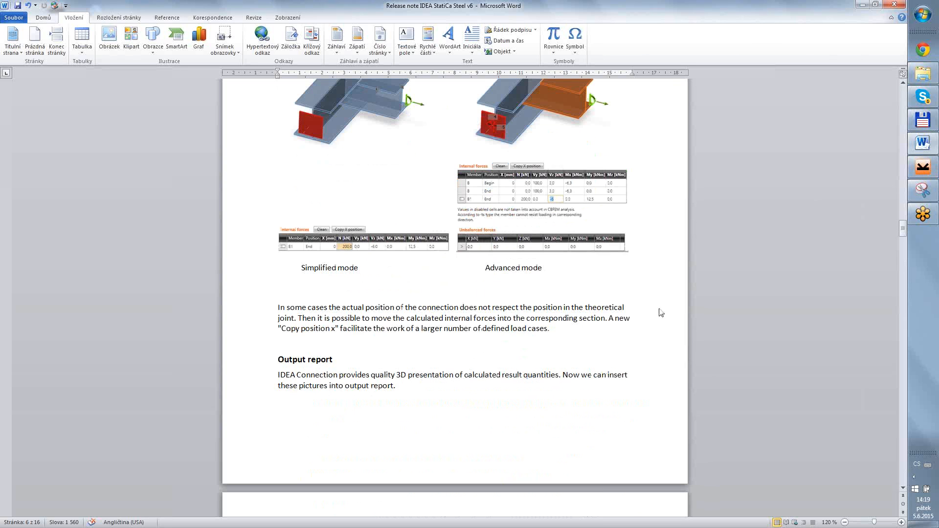
Switch to IDEA StatiCa Connection, exclude project items 1, 2 and Voetplaat from the report, and start the one-page A4 report
{"action": "left_click", "coordinate": [929, 168]}
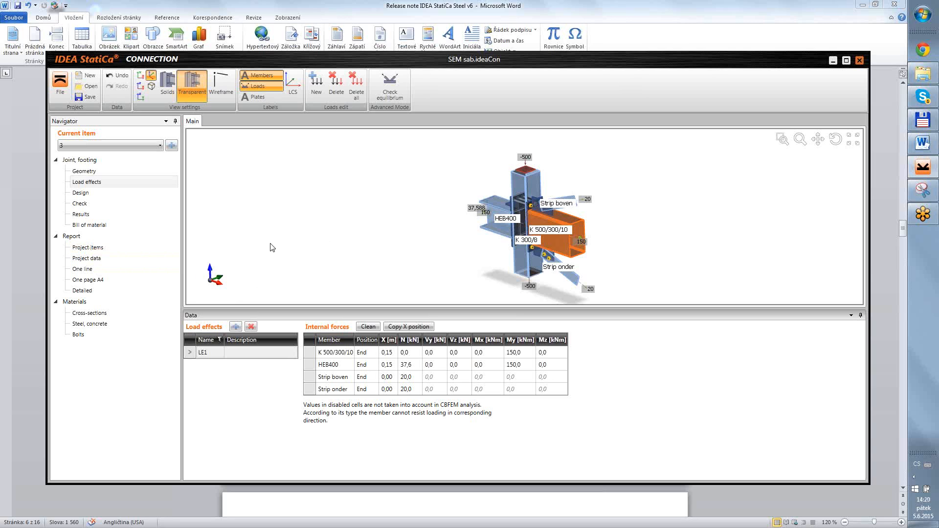
{"action": "left_click", "coordinate": [97, 248]}
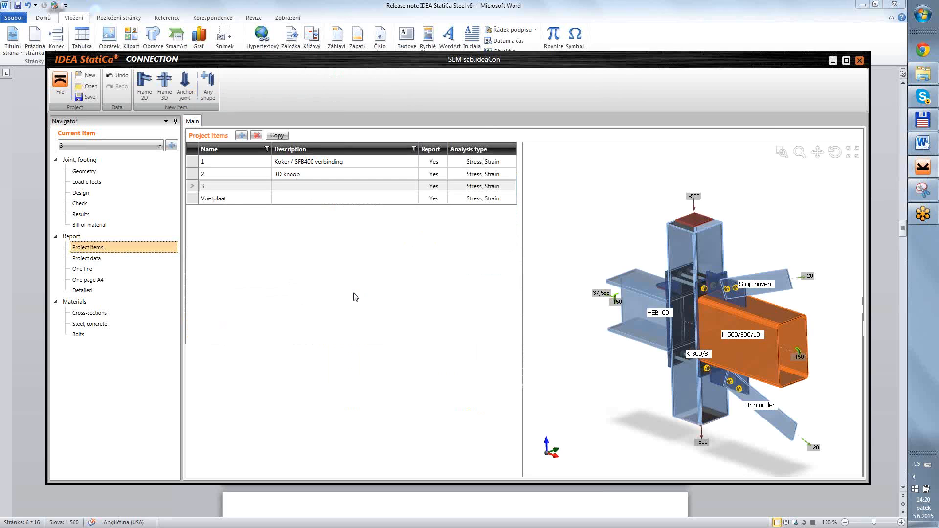
{"action": "left_click", "coordinate": [438, 163]}
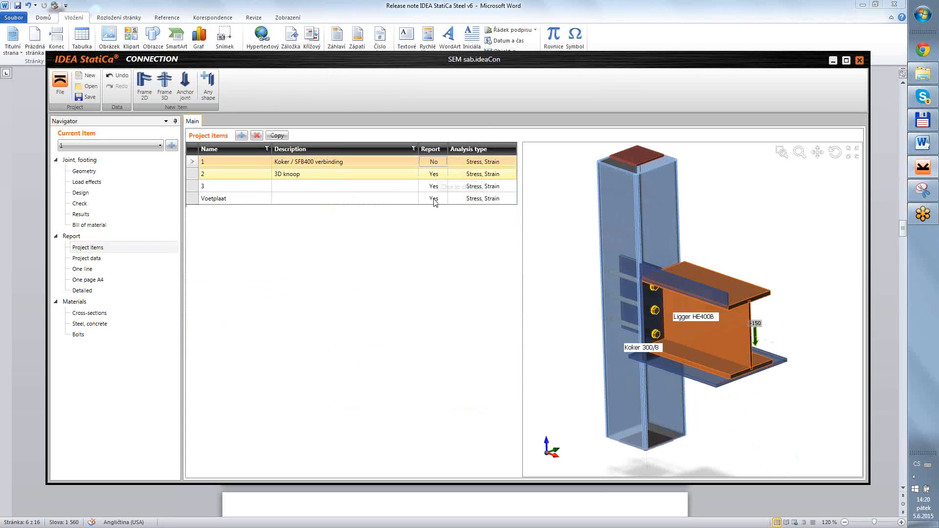
{"action": "left_click", "coordinate": [437, 175]}
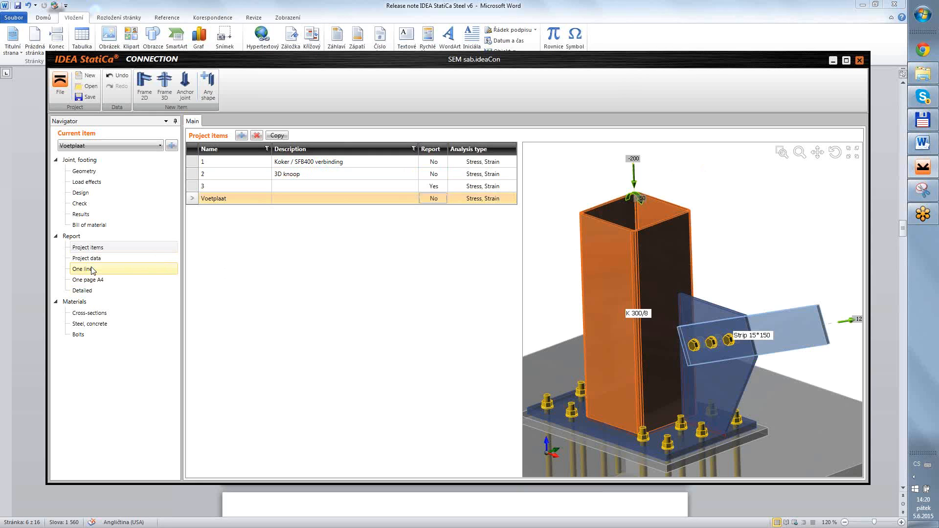
{"action": "left_click", "coordinate": [139, 280]}
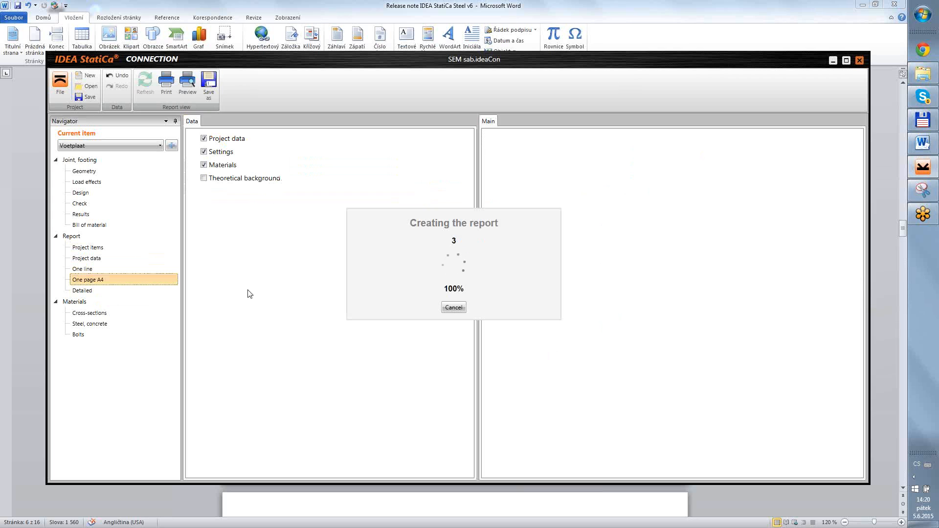
Switch to the release notes in Word and examine the Output report section with its strain check and equivalent stress pictures
{"action": "left_click", "coordinate": [925, 145]}
{"action": "scroll", "coordinate": [465, 262], "scroll_direction": "down", "scroll_amount": 6}
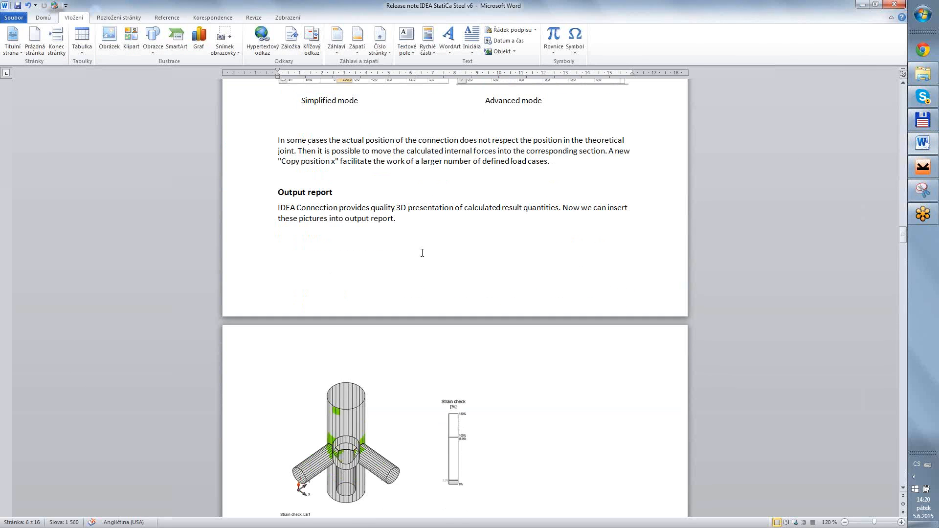
{"action": "scroll", "coordinate": [422, 251], "scroll_direction": "down", "scroll_amount": 5}
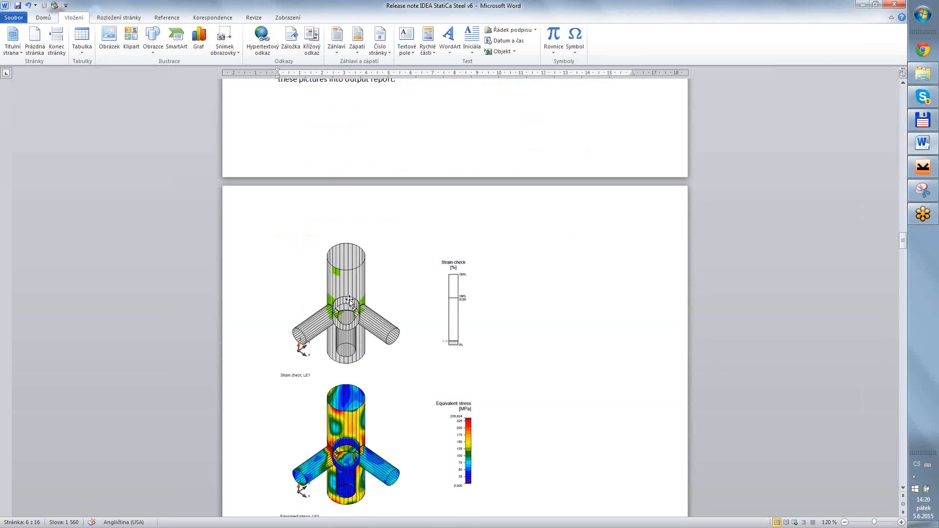
{"action": "scroll", "coordinate": [376, 248], "scroll_direction": "up", "scroll_amount": 2}
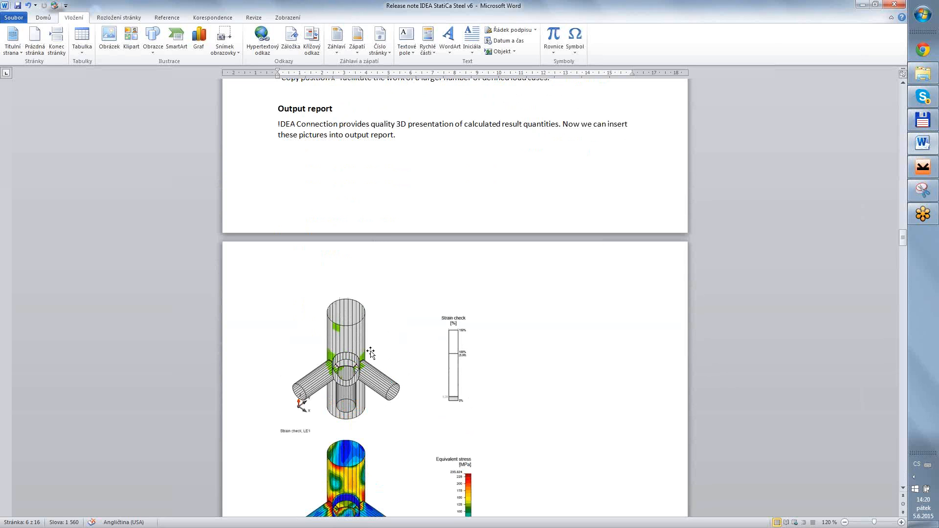
{"action": "scroll", "coordinate": [355, 338], "scroll_direction": "down", "scroll_amount": 2}
{"action": "scroll", "coordinate": [355, 337], "scroll_direction": "down", "scroll_amount": 1}
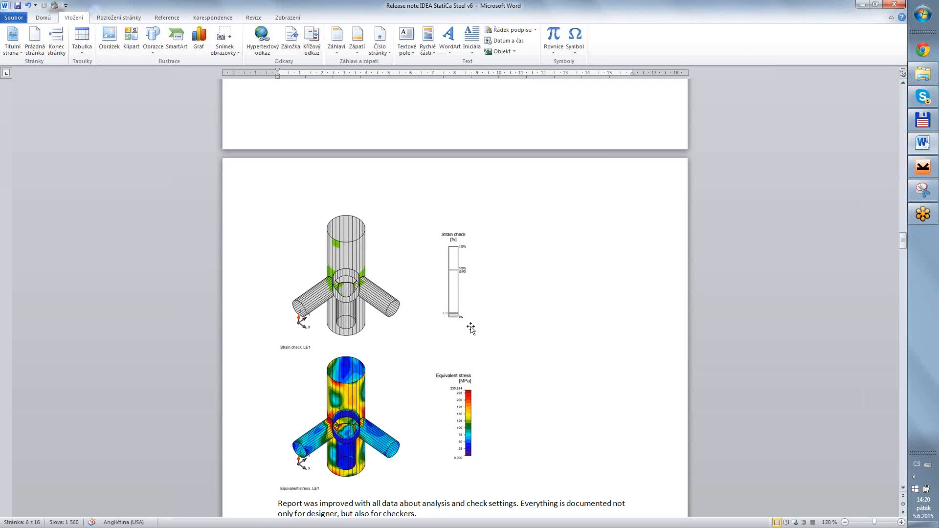
Check the report's progress in IDEA StatiCa Connection, then return to Word and read the documented connection data and code settings table
{"action": "left_click", "coordinate": [924, 168]}
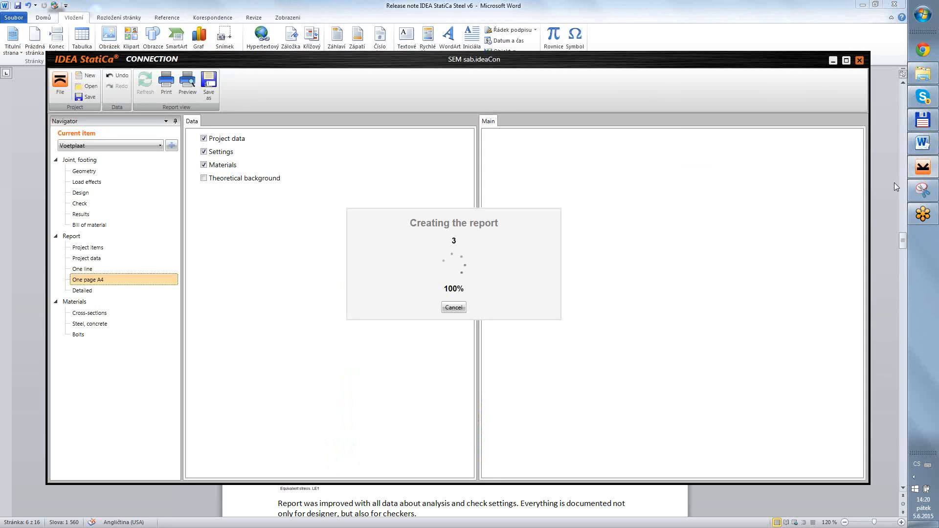
{"action": "left_click", "coordinate": [923, 143]}
{"action": "scroll", "coordinate": [592, 330], "scroll_direction": "down", "scroll_amount": 3}
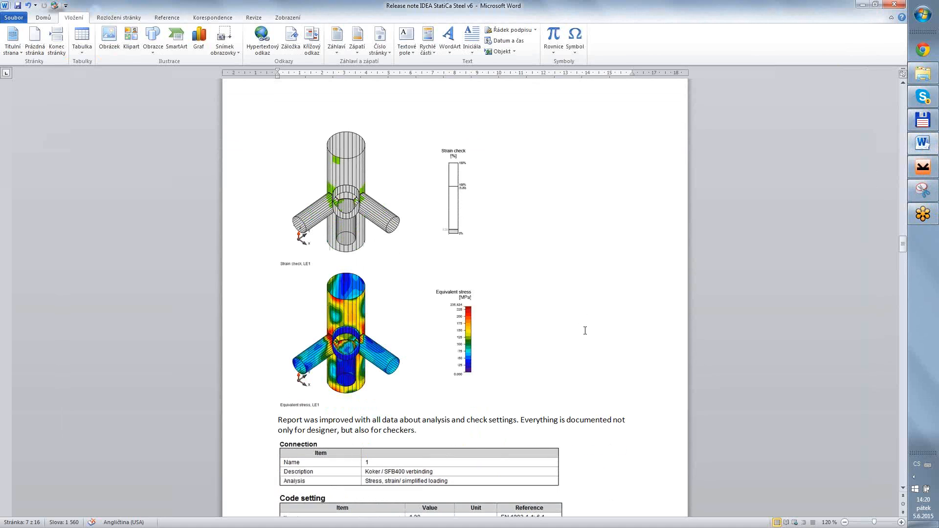
{"action": "scroll", "coordinate": [585, 331], "scroll_direction": "down", "scroll_amount": 4}
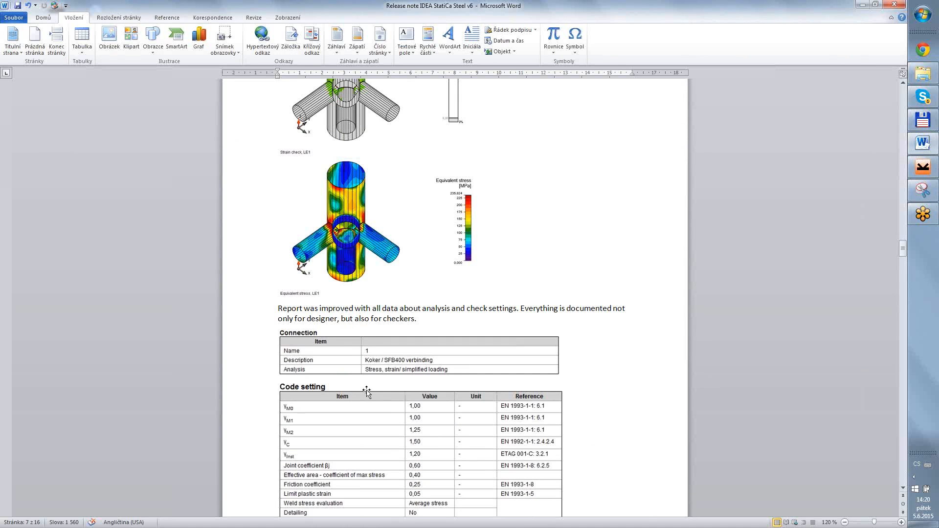
{"action": "scroll", "coordinate": [513, 365], "scroll_direction": "down", "scroll_amount": 2}
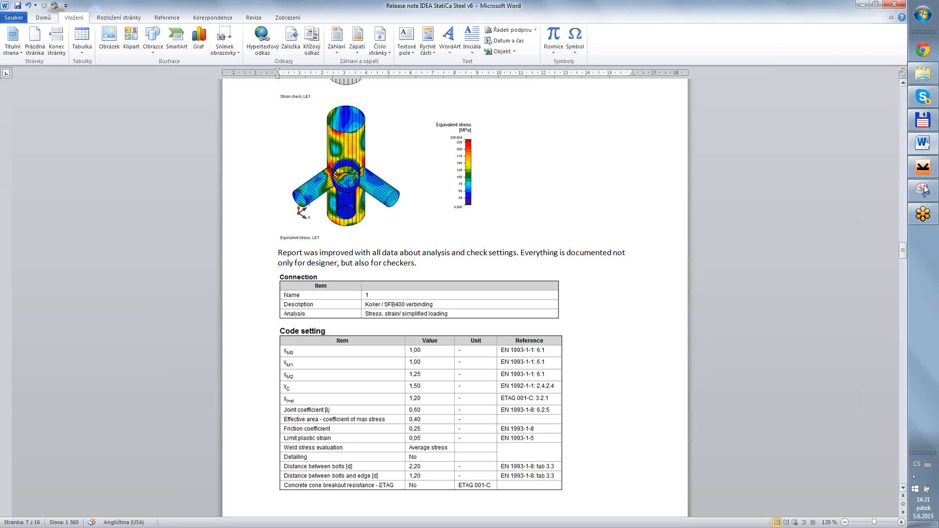
Switch to IDEA StatiCa Connection, save the current project's changes and open the project rele 0506
{"action": "left_click", "coordinate": [928, 167]}
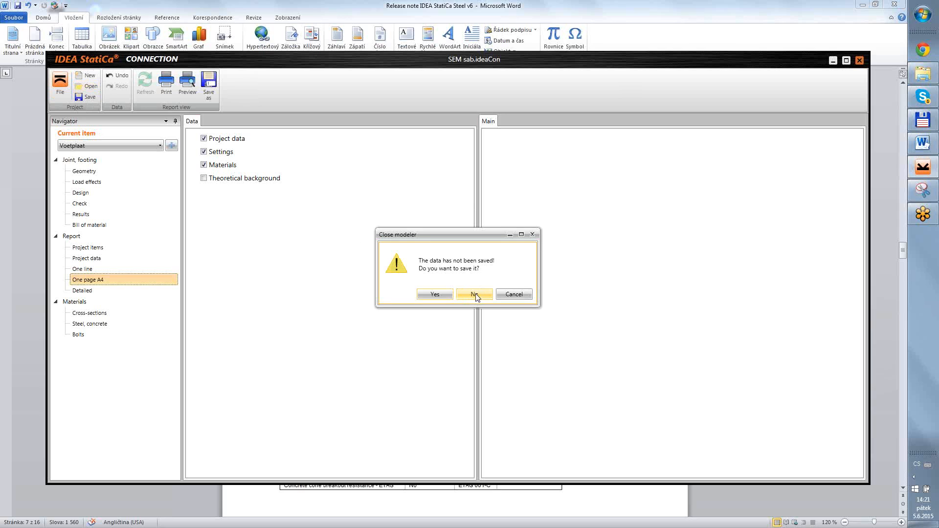
{"action": "left_click", "coordinate": [442, 295]}
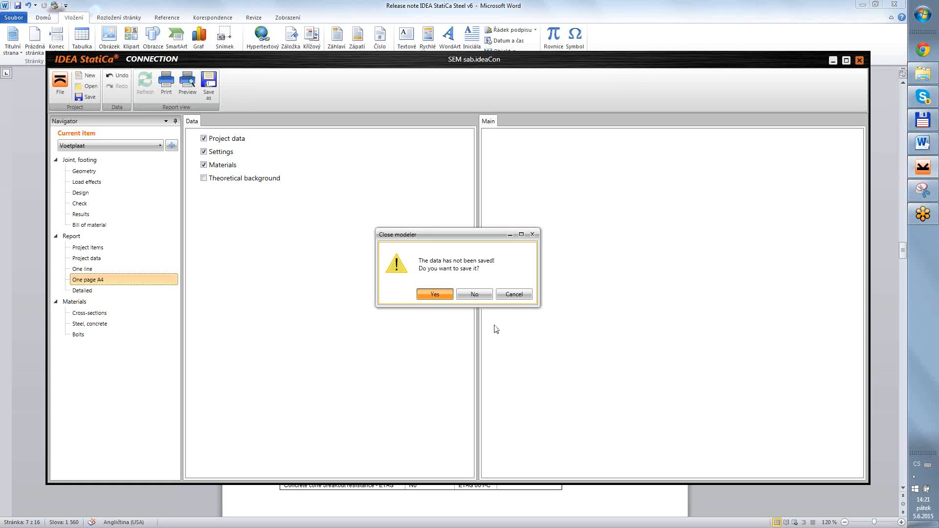
{"action": "key", "text": "Return"}
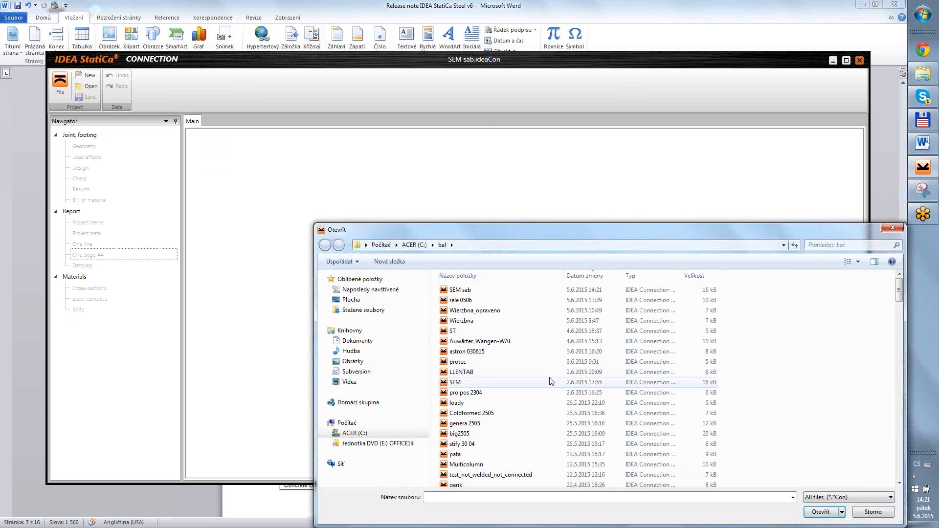
{"action": "double_click", "coordinate": [463, 301]}
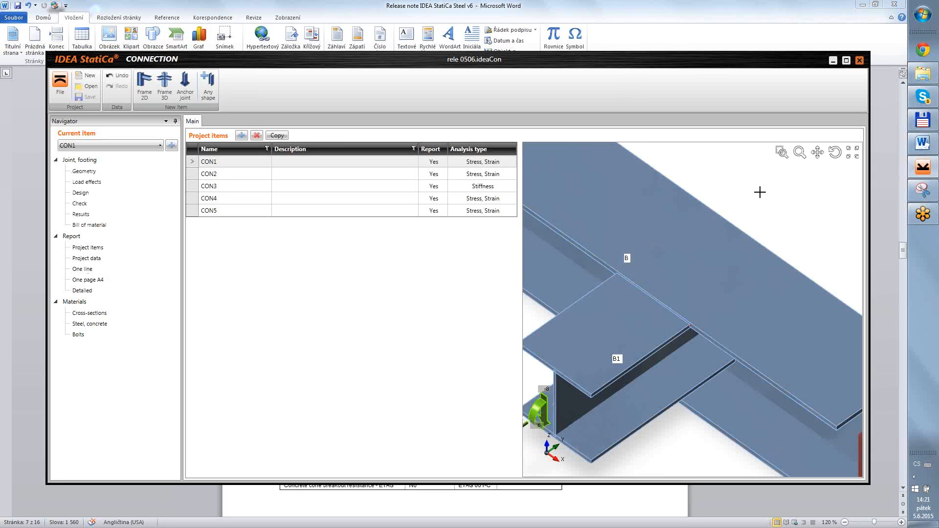
{"action": "scroll", "coordinate": [760, 192], "scroll_direction": "down", "scroll_amount": 2}
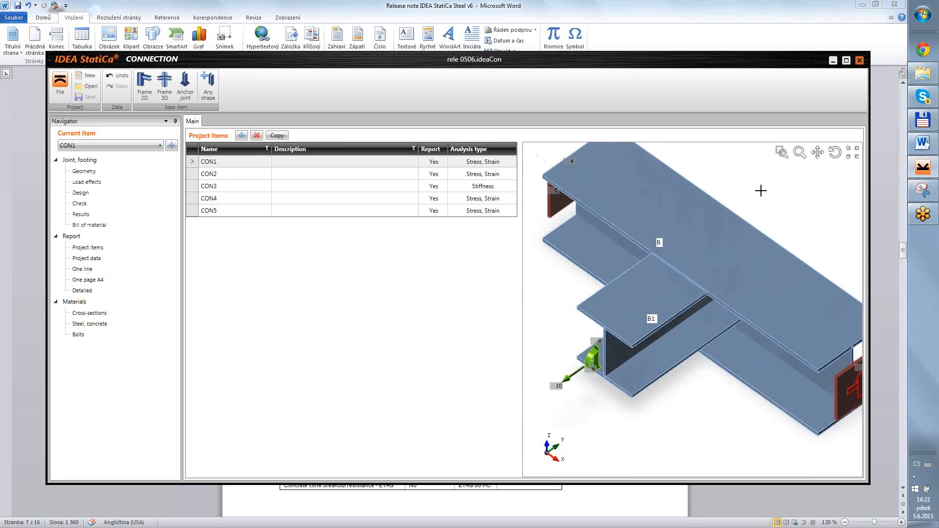
Exclude the project items CON2, CON3, CON4 and CON5 from the report
{"action": "left_click", "coordinate": [86, 248]}
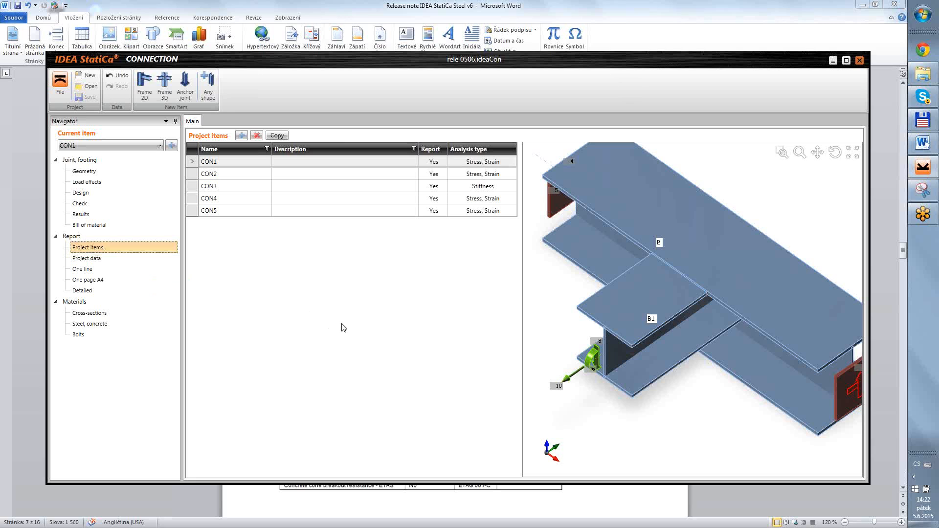
{"action": "left_click", "coordinate": [434, 174]}
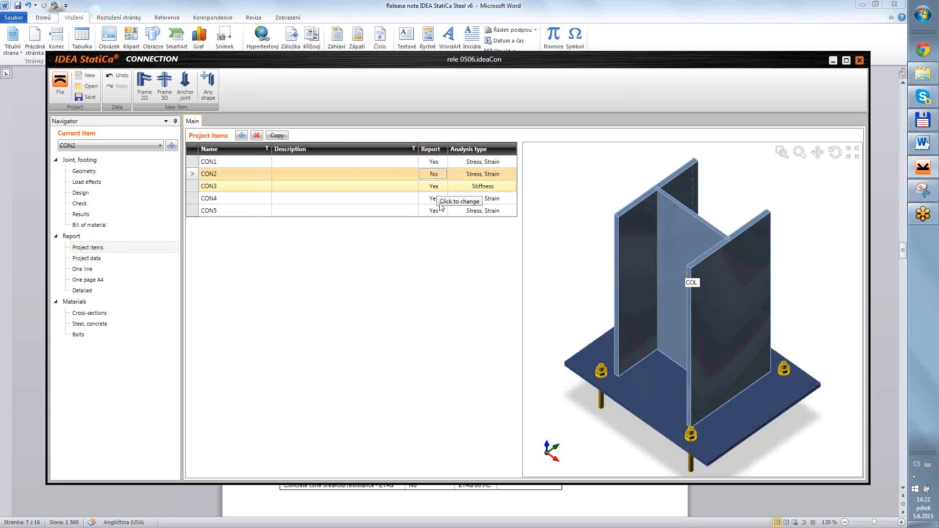
{"action": "left_click", "coordinate": [435, 187]}
{"action": "left_click", "coordinate": [436, 199]}
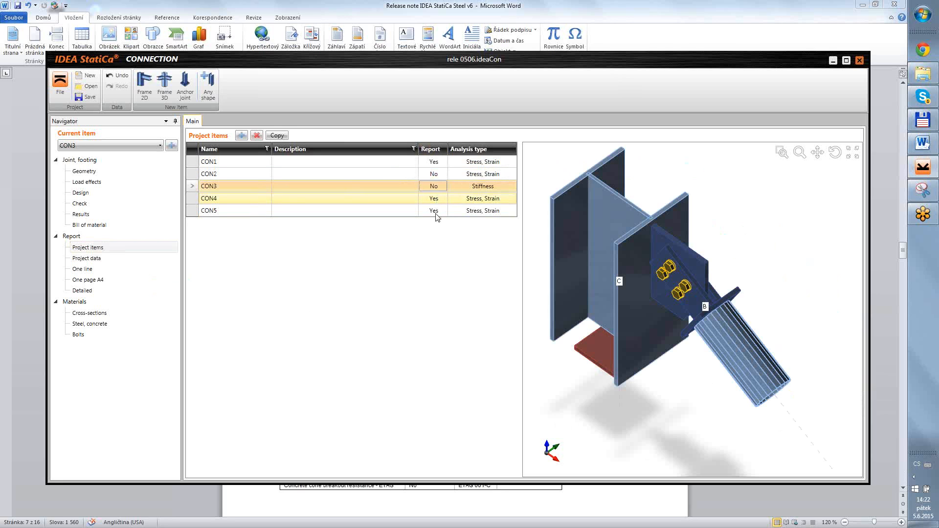
{"action": "left_click", "coordinate": [435, 211]}
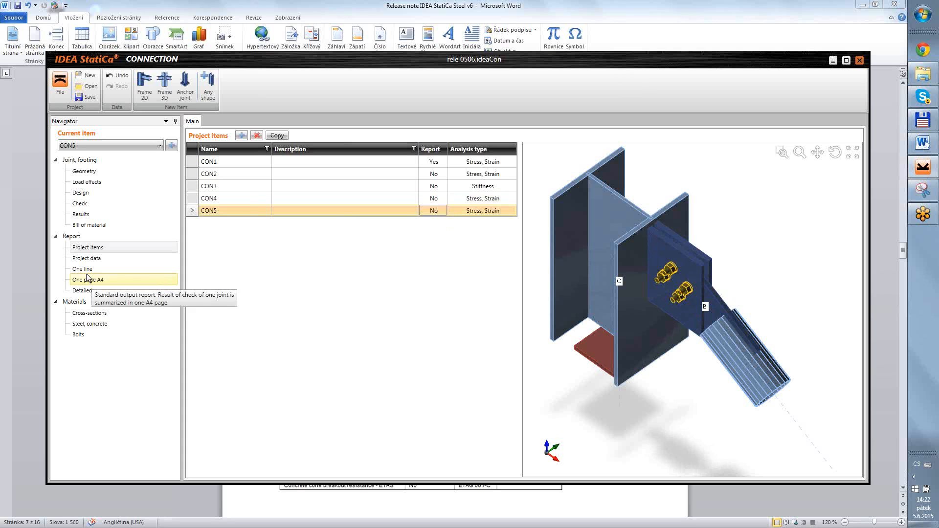
Generate the one-page A4 report for CON1 and review its load effects, check summary and code settings
{"action": "left_click", "coordinate": [111, 280]}
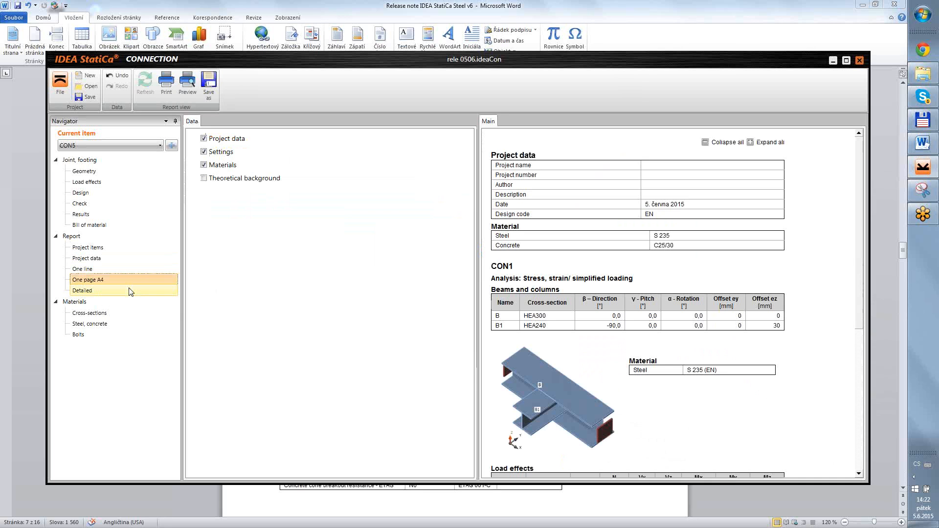
{"action": "left_click", "coordinate": [722, 262]}
{"action": "scroll", "coordinate": [723, 264], "scroll_direction": "down", "scroll_amount": 5}
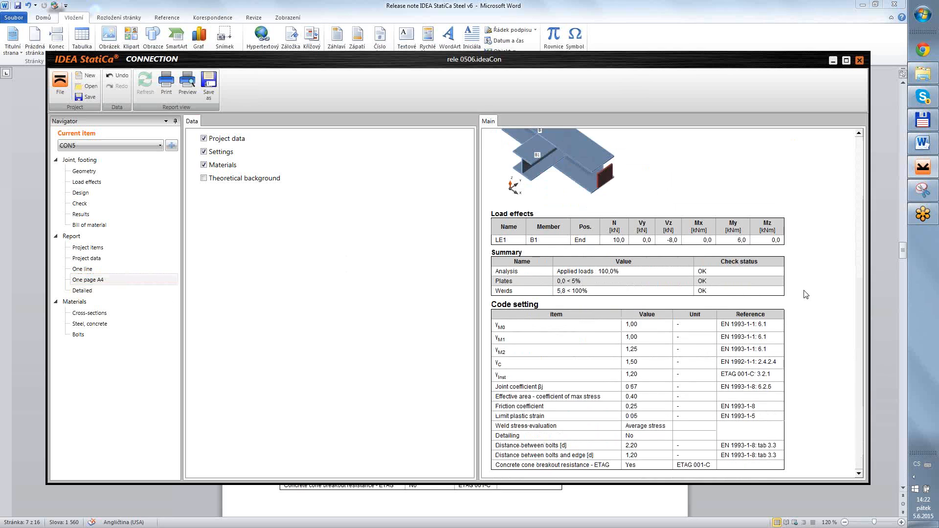
Review the one-page A4 report from the project data and member table down to the code settings
{"action": "scroll", "coordinate": [604, 235], "scroll_direction": "up", "scroll_amount": 5}
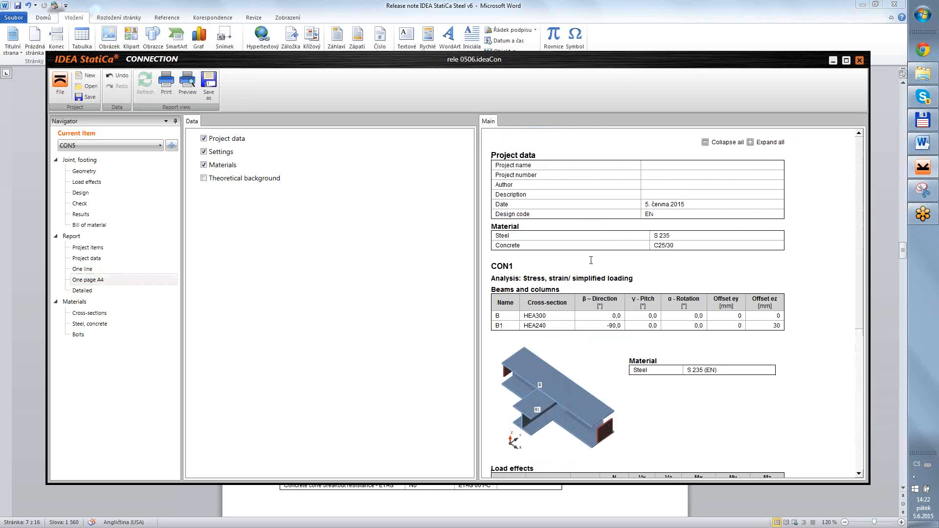
{"action": "scroll", "coordinate": [579, 259], "scroll_direction": "down", "scroll_amount": 5}
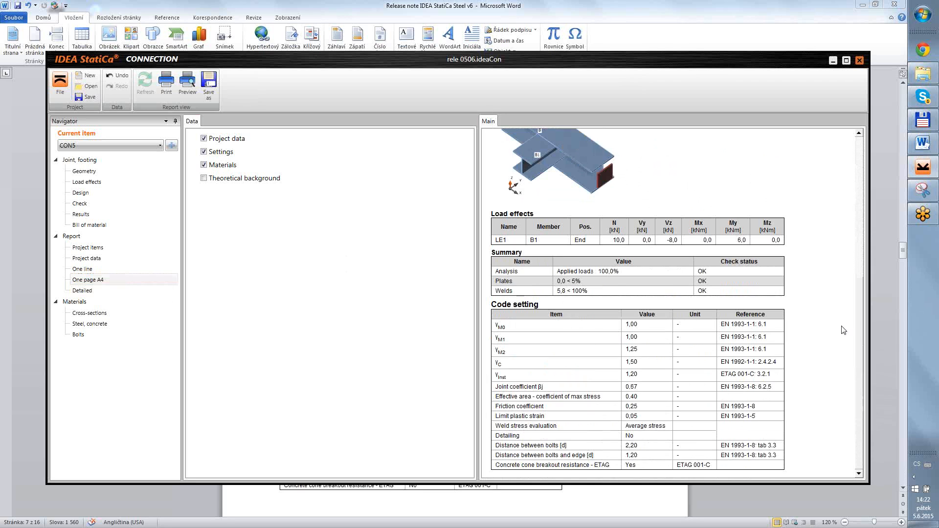
{"action": "left_click_drag", "start_coordinate": [862, 325], "coordinate": [853, 390]}
Generate the detailed report for CON1 and review its strain check drawing, equivalent stress drawing and weld tables
{"action": "left_click", "coordinate": [86, 291]}
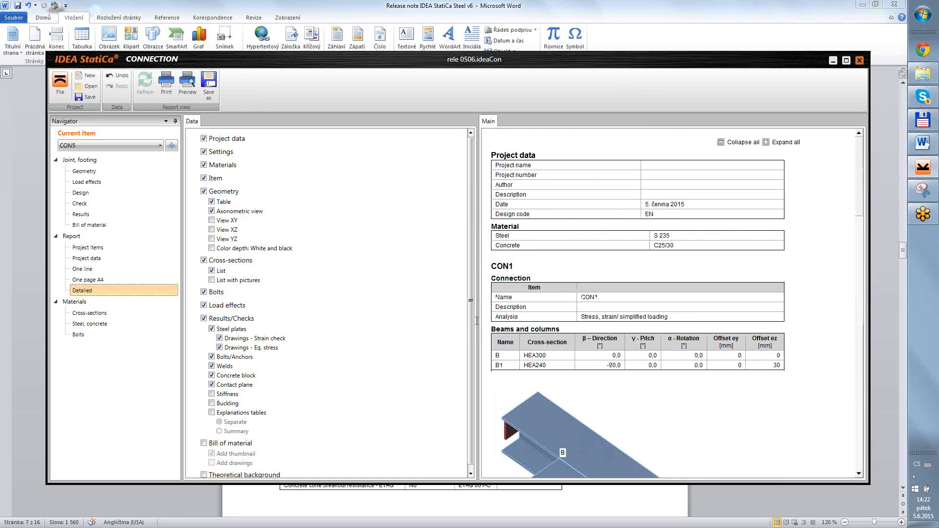
{"action": "scroll", "coordinate": [621, 289], "scroll_direction": "down", "scroll_amount": 15}
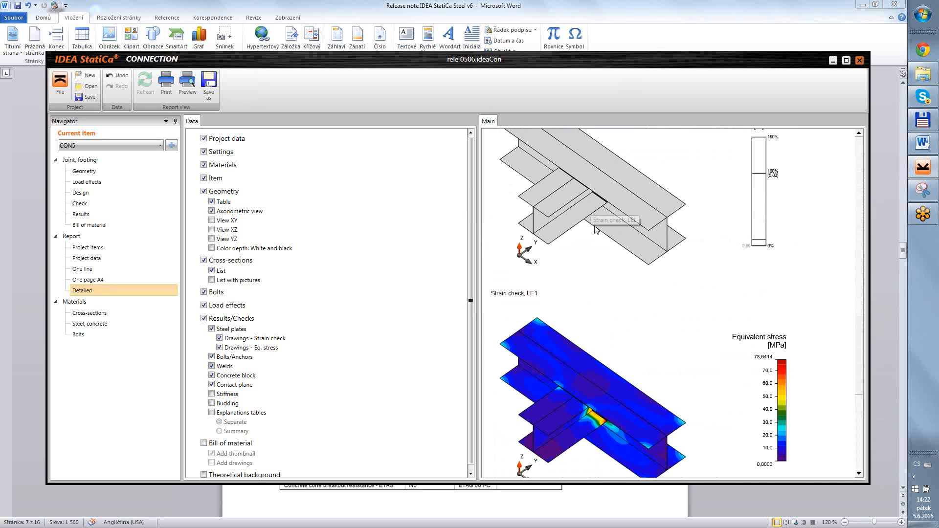
{"action": "scroll", "coordinate": [566, 195], "scroll_direction": "up", "scroll_amount": 3}
{"action": "scroll", "coordinate": [566, 196], "scroll_direction": "up", "scroll_amount": 1}
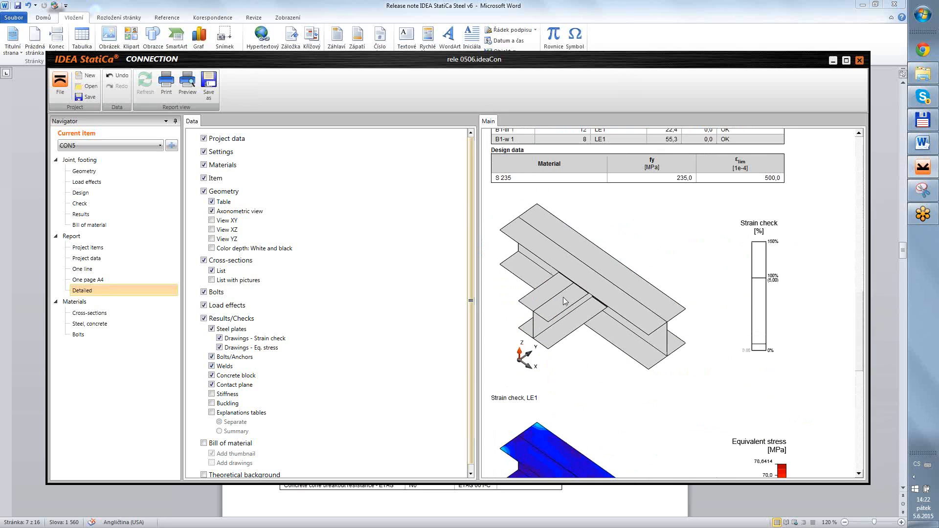
{"action": "scroll", "coordinate": [574, 339], "scroll_direction": "down", "scroll_amount": 10}
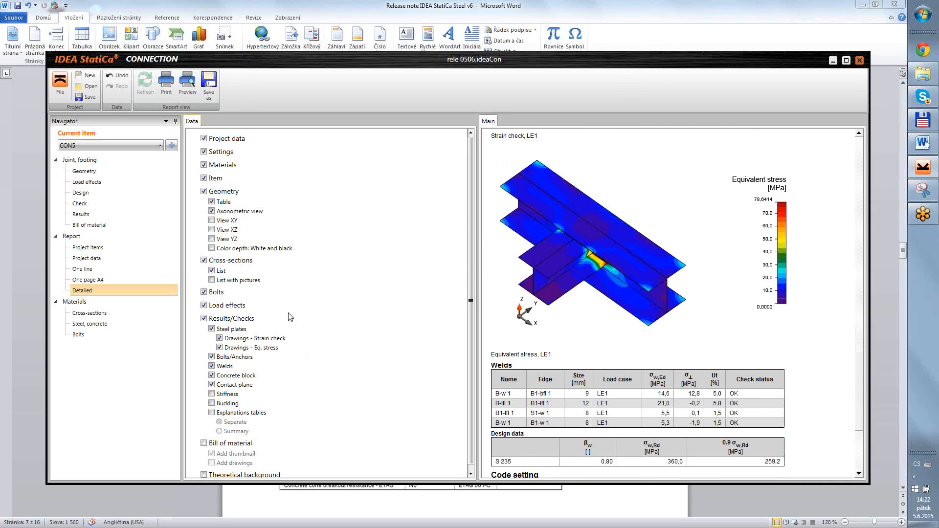
Exclude the strain check drawings and steel plate results from the detailed report, regenerate it, and also exclude the load effects
{"action": "left_click", "coordinate": [315, 338]}
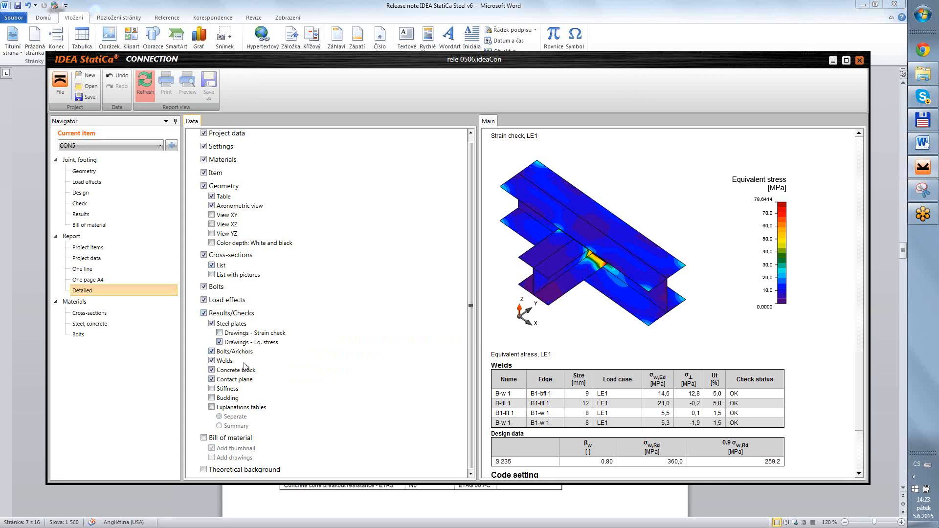
{"action": "left_click", "coordinate": [212, 324]}
{"action": "left_click", "coordinate": [145, 85]}
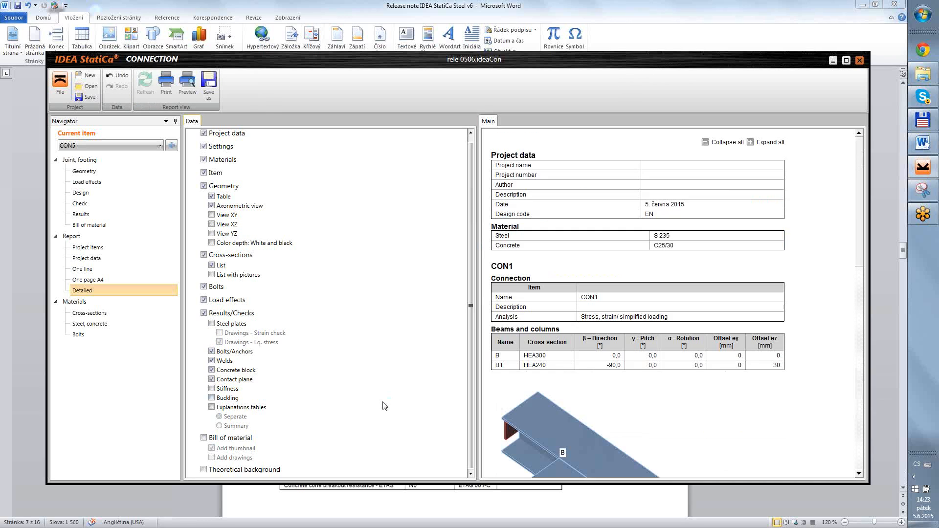
{"action": "scroll", "coordinate": [734, 403], "scroll_direction": "down", "scroll_amount": 15}
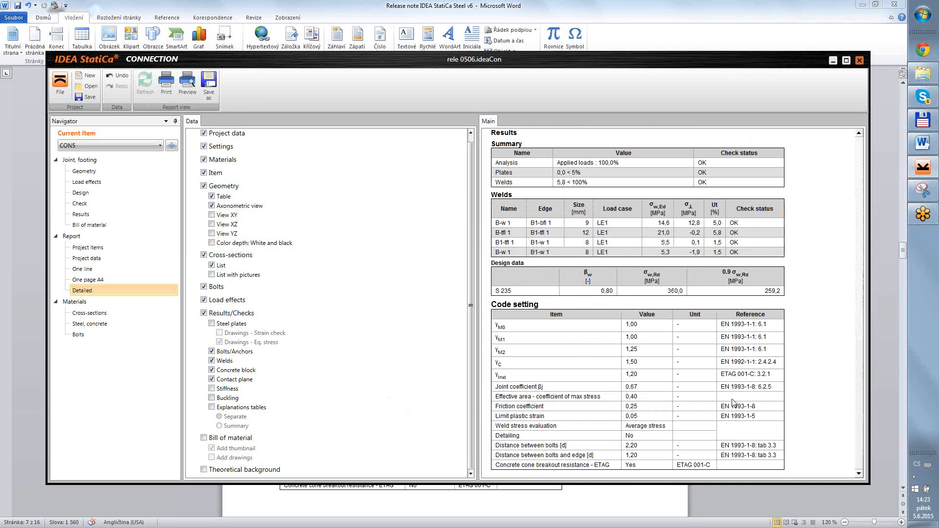
{"action": "scroll", "coordinate": [733, 402], "scroll_direction": "up", "scroll_amount": 15}
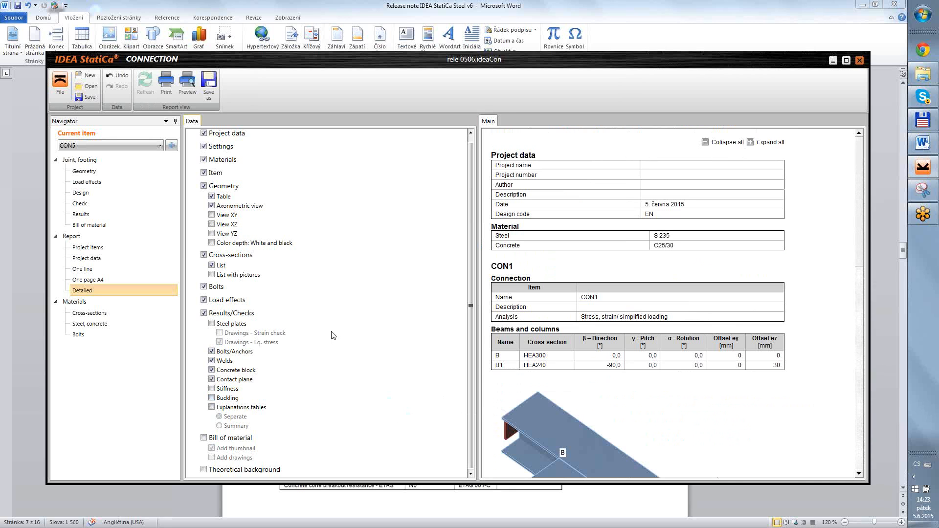
{"action": "left_click", "coordinate": [385, 303]}
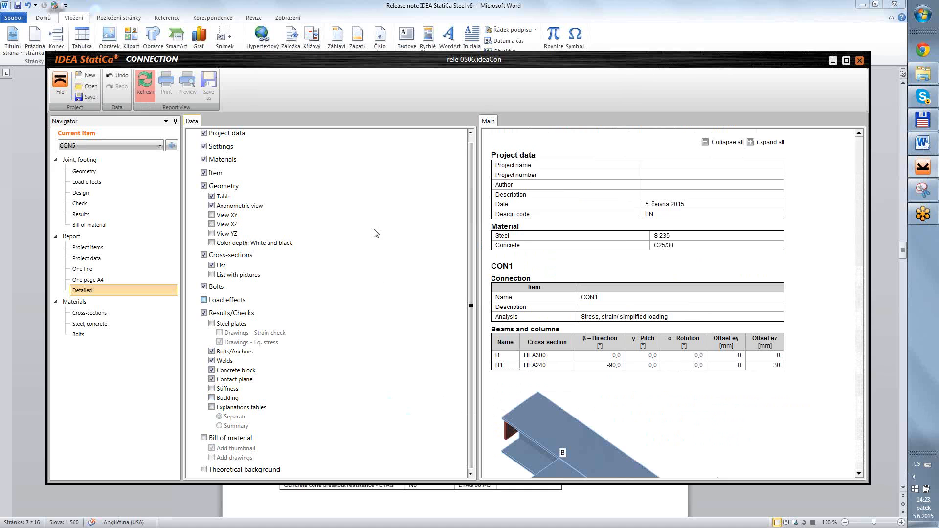
Switch to Word and read the release notes on the Foundation block table and the optional theoretical background chapter
{"action": "left_click", "coordinate": [931, 145]}
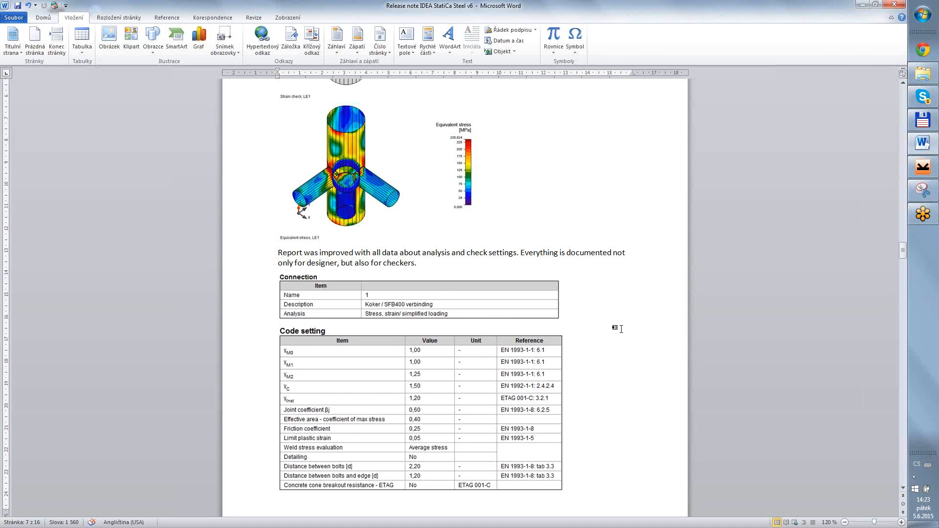
{"action": "scroll", "coordinate": [617, 328], "scroll_direction": "down", "scroll_amount": 3}
{"action": "scroll", "coordinate": [621, 329], "scroll_direction": "down", "scroll_amount": 10}
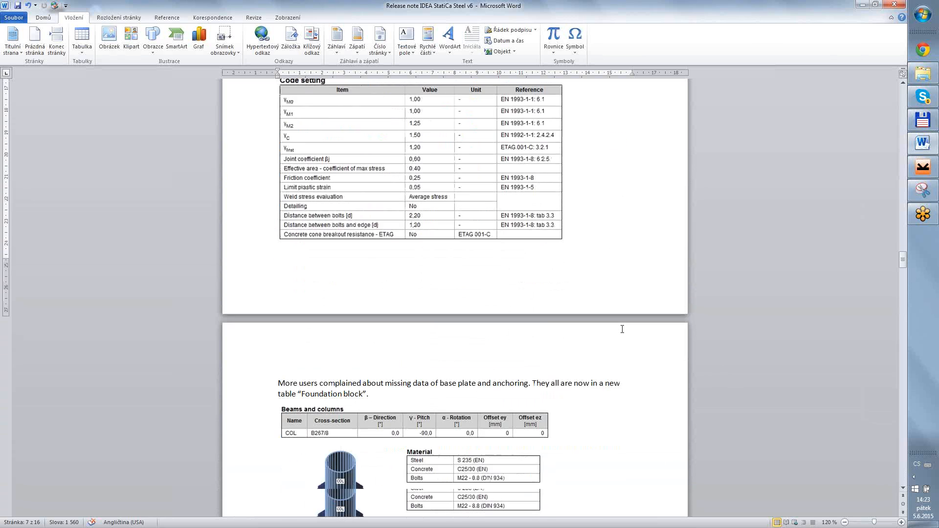
{"action": "scroll", "coordinate": [623, 329], "scroll_direction": "down", "scroll_amount": 3}
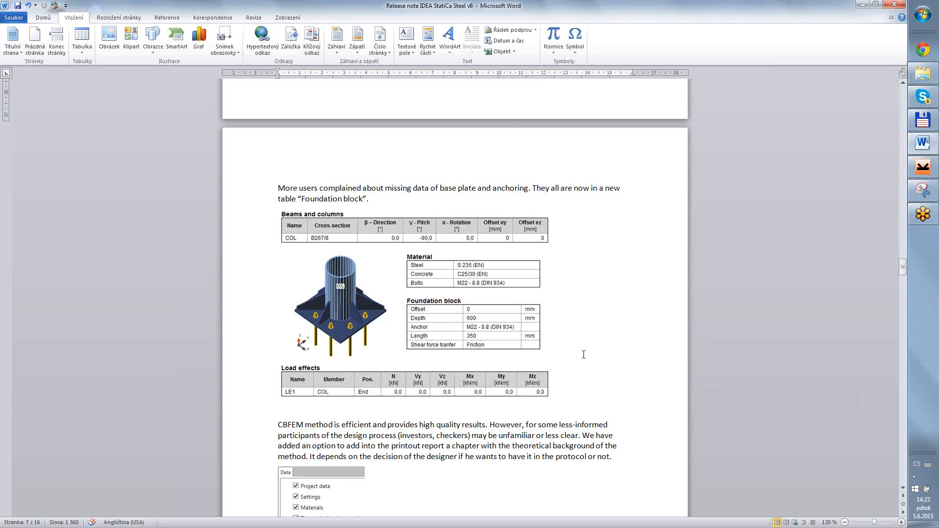
{"action": "scroll", "coordinate": [445, 345], "scroll_direction": "down", "scroll_amount": 3}
{"action": "left_click", "coordinate": [501, 392]}
{"action": "scroll", "coordinate": [514, 351], "scroll_direction": "down", "scroll_amount": 3}
{"action": "scroll", "coordinate": [514, 351], "scroll_direction": "up", "scroll_amount": 2}
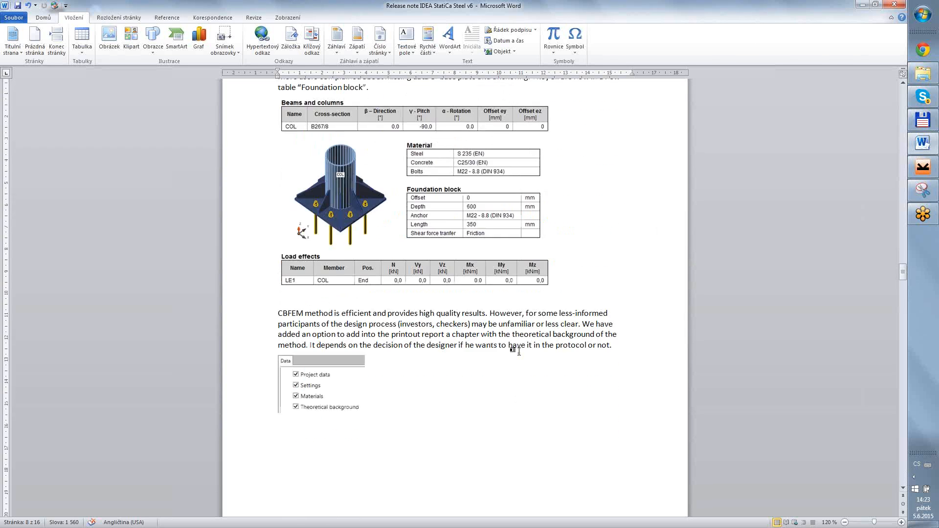
Switch to IDEA StatiCa Connection, include the theoretical background in the detailed report and regenerate it
{"action": "left_click", "coordinate": [923, 167]}
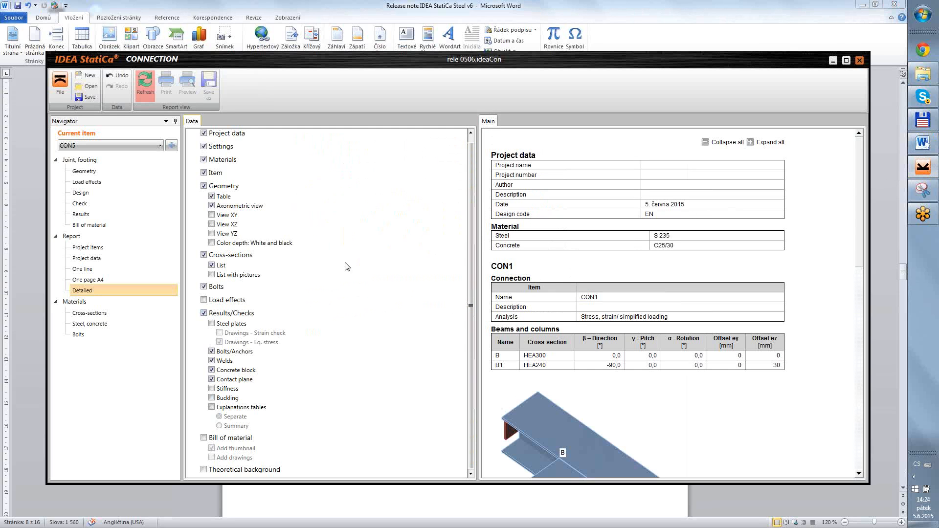
{"action": "left_click", "coordinate": [472, 219]}
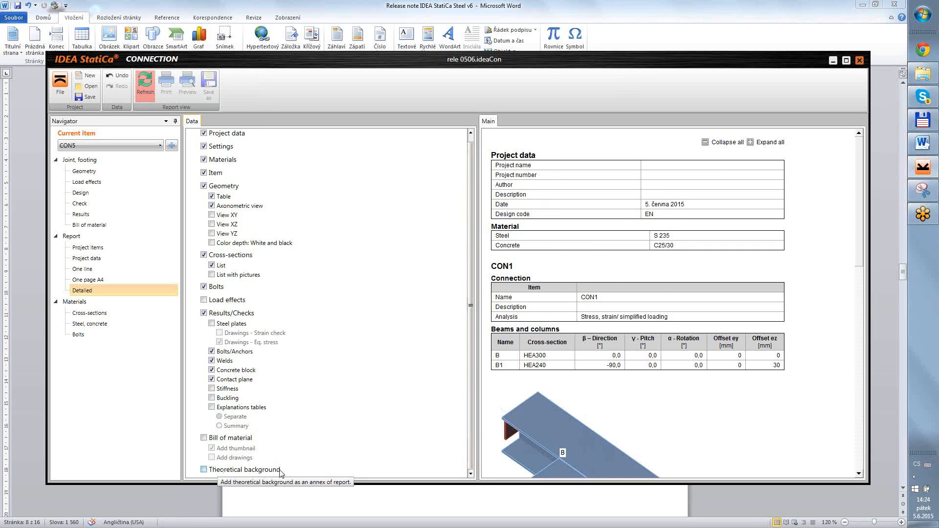
{"action": "left_click", "coordinate": [204, 469]}
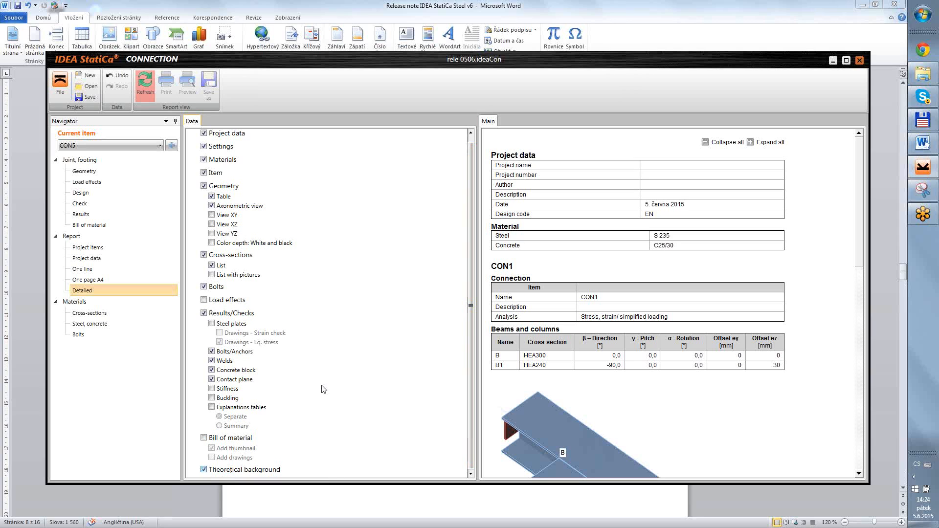
{"action": "left_click", "coordinate": [145, 84]}
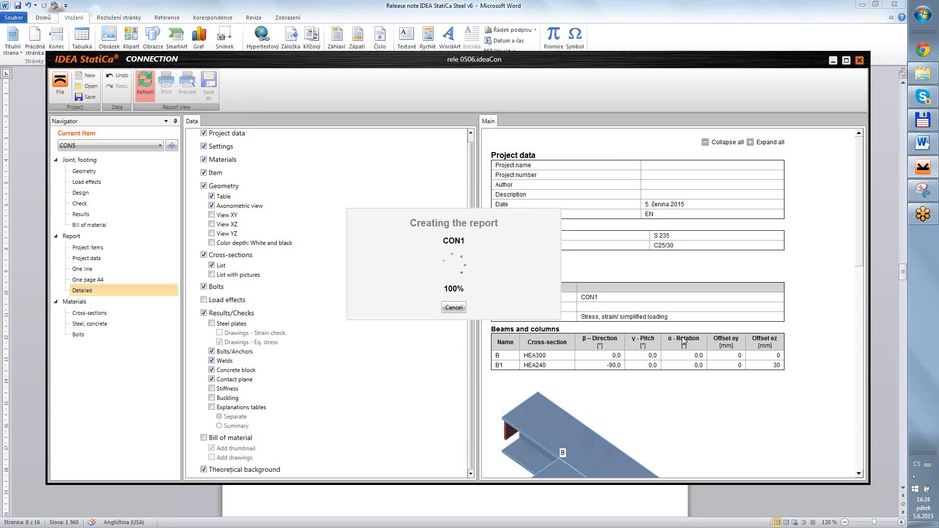
Read through the report's Theoretical Background chapter, from the CBFEM versus Components method comparison to the concrete block shear formulas
{"action": "left_click", "coordinate": [859, 222]}
{"action": "scroll", "coordinate": [803, 277], "scroll_direction": "down", "scroll_amount": 4}
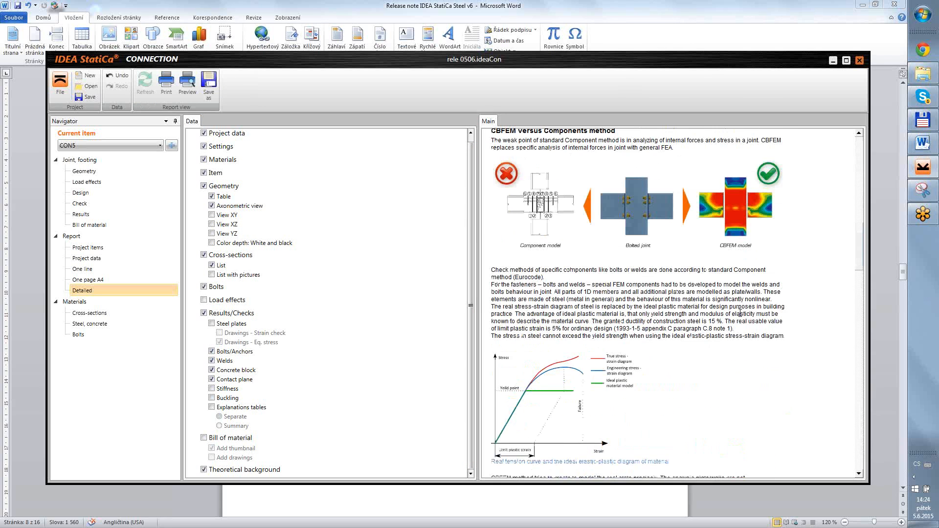
{"action": "scroll", "coordinate": [637, 254], "scroll_direction": "up", "scroll_amount": 3}
{"action": "scroll", "coordinate": [637, 254], "scroll_direction": "down", "scroll_amount": 3}
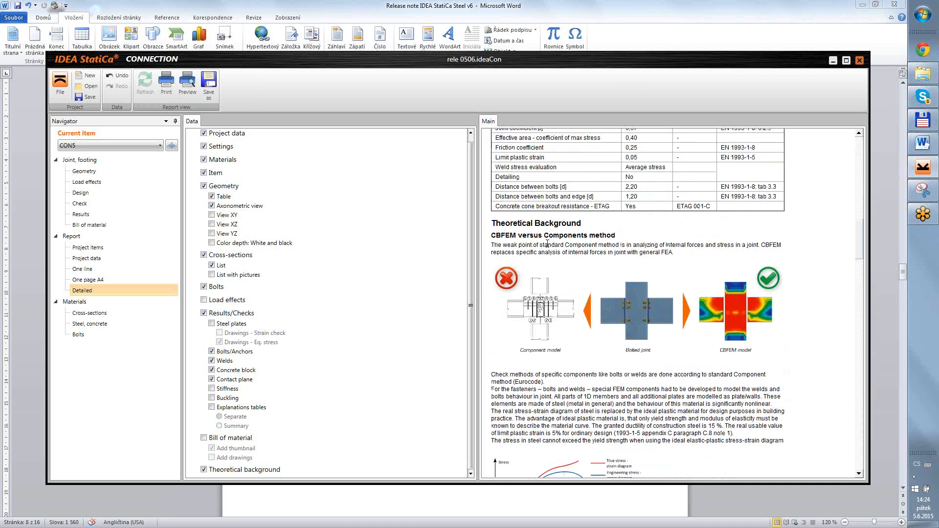
{"action": "scroll", "coordinate": [535, 255], "scroll_direction": "down", "scroll_amount": 15}
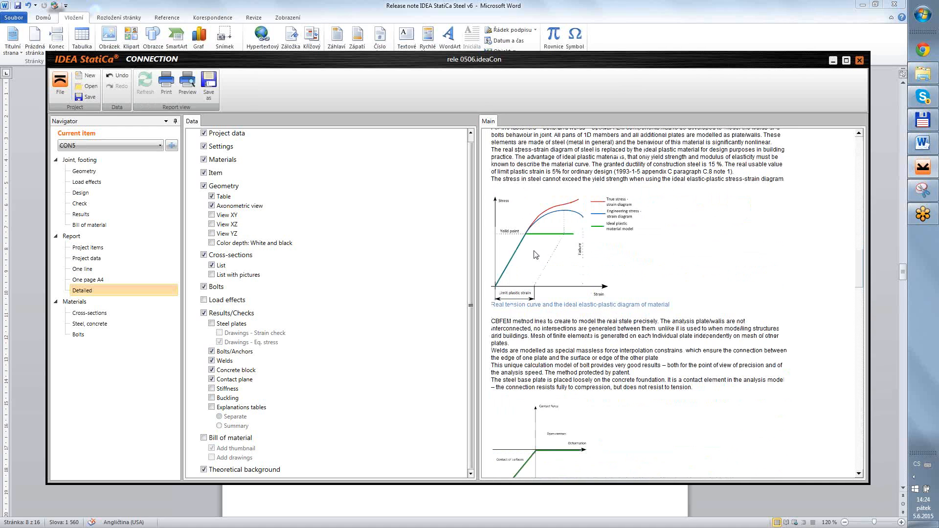
{"action": "scroll", "coordinate": [535, 255], "scroll_direction": "down", "scroll_amount": 15}
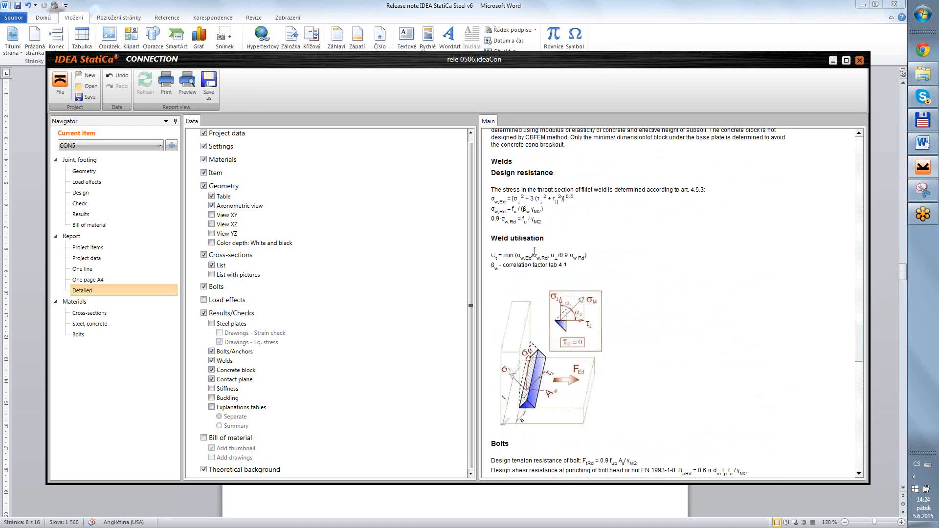
{"action": "scroll", "coordinate": [535, 251], "scroll_direction": "down", "scroll_amount": 12}
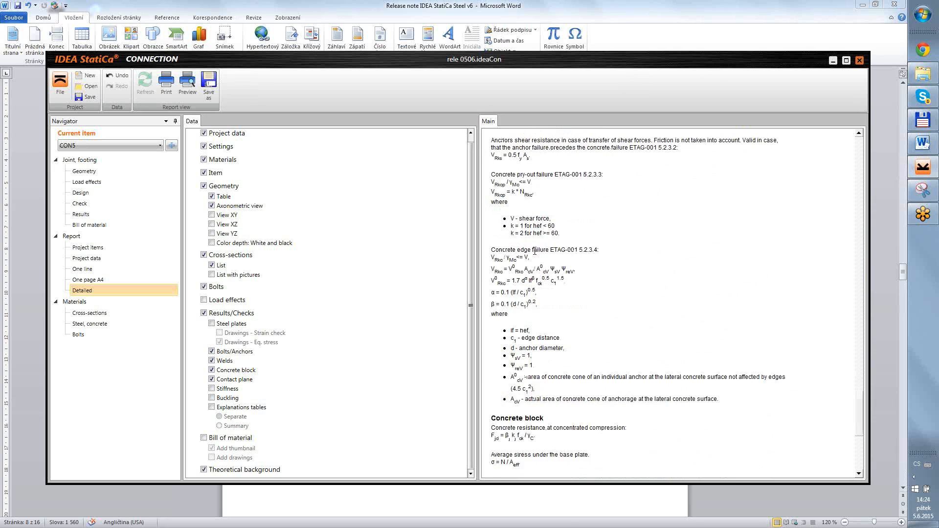
{"action": "scroll", "coordinate": [535, 251], "scroll_direction": "up", "scroll_amount": 12}
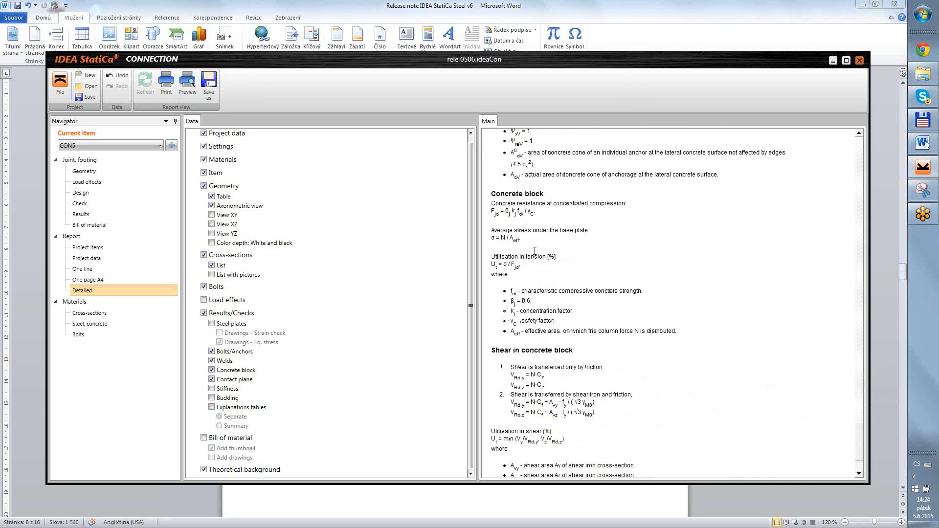
{"action": "scroll", "coordinate": [535, 254], "scroll_direction": "down", "scroll_amount": 20}
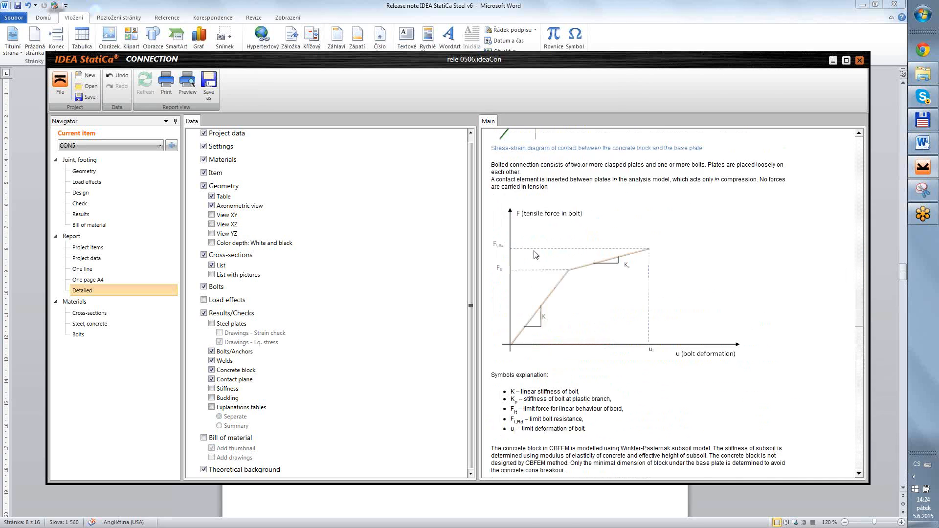
Re-examine the chapter's material and contact stress-strain diagrams, along with the weld, anchor and concrete block formulas
{"action": "scroll", "coordinate": [535, 254], "scroll_direction": "up", "scroll_amount": 8}
{"action": "scroll", "coordinate": [635, 285], "scroll_direction": "down", "scroll_amount": 10}
{"action": "scroll", "coordinate": [641, 323], "scroll_direction": "down", "scroll_amount": 3}
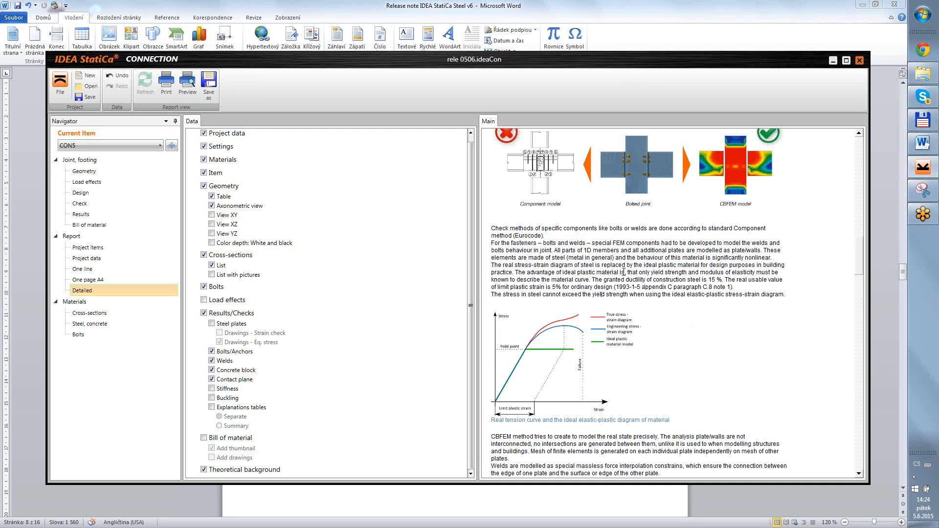
{"action": "scroll", "coordinate": [558, 269], "scroll_direction": "down", "scroll_amount": 5}
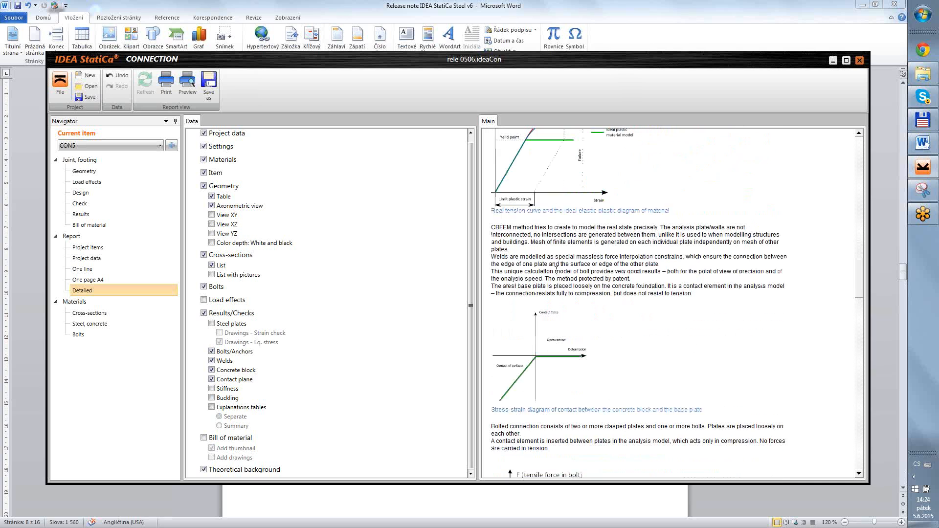
{"action": "scroll", "coordinate": [604, 267], "scroll_direction": "up", "scroll_amount": 15}
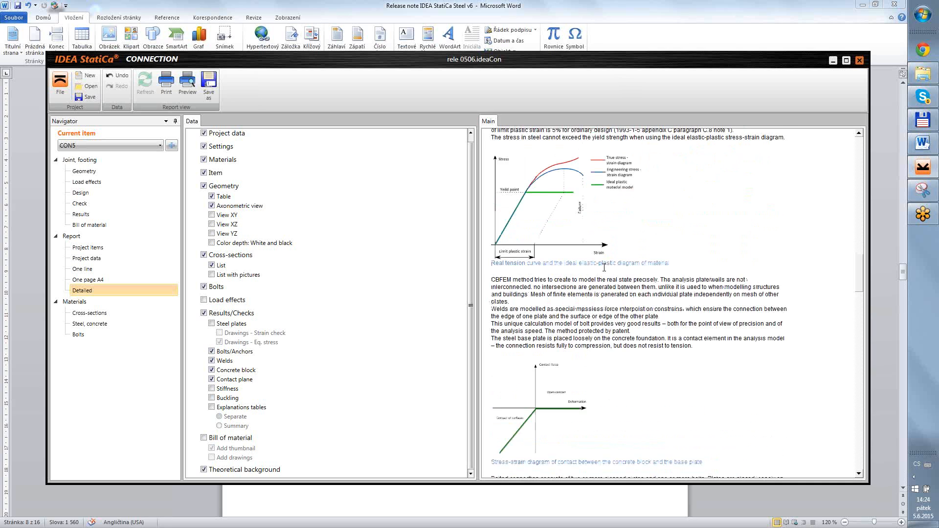
{"action": "scroll", "coordinate": [603, 268], "scroll_direction": "down", "scroll_amount": 7}
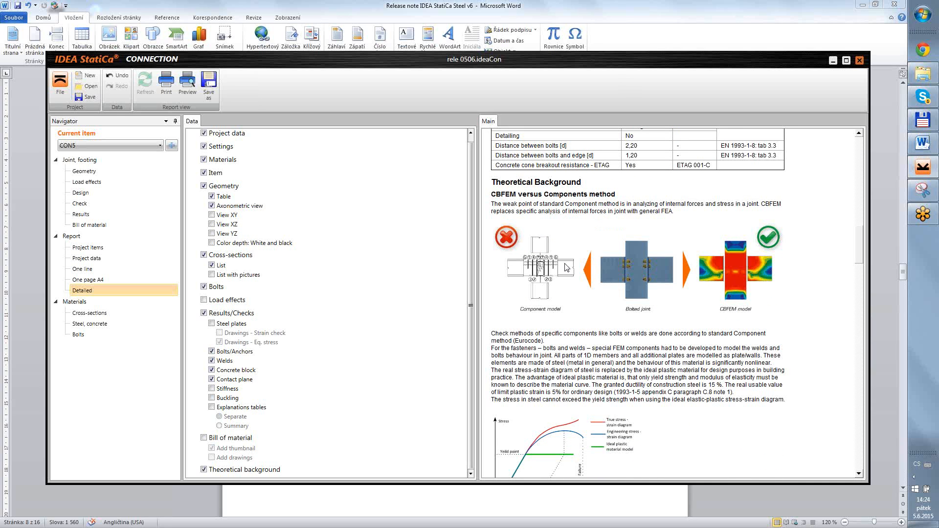
{"action": "scroll", "coordinate": [674, 314], "scroll_direction": "down", "scroll_amount": 10}
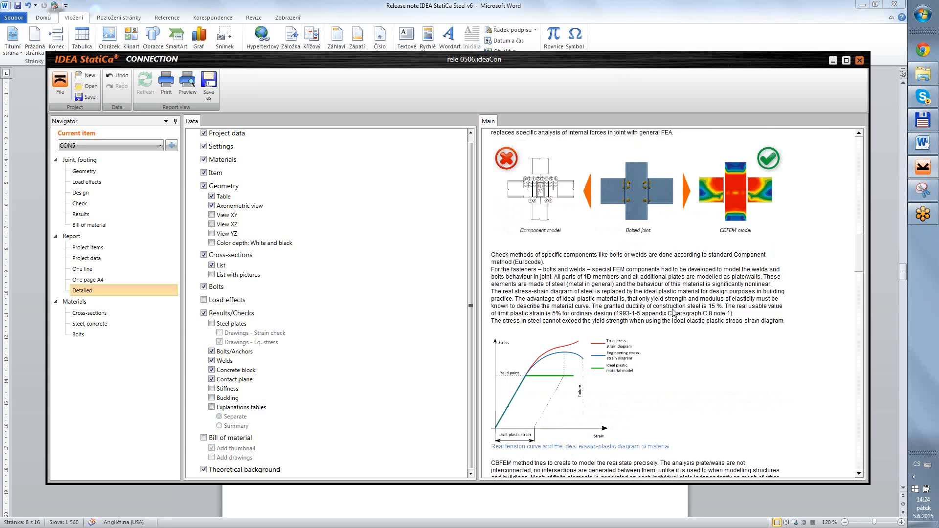
{"action": "scroll", "coordinate": [674, 313], "scroll_direction": "down", "scroll_amount": 12}
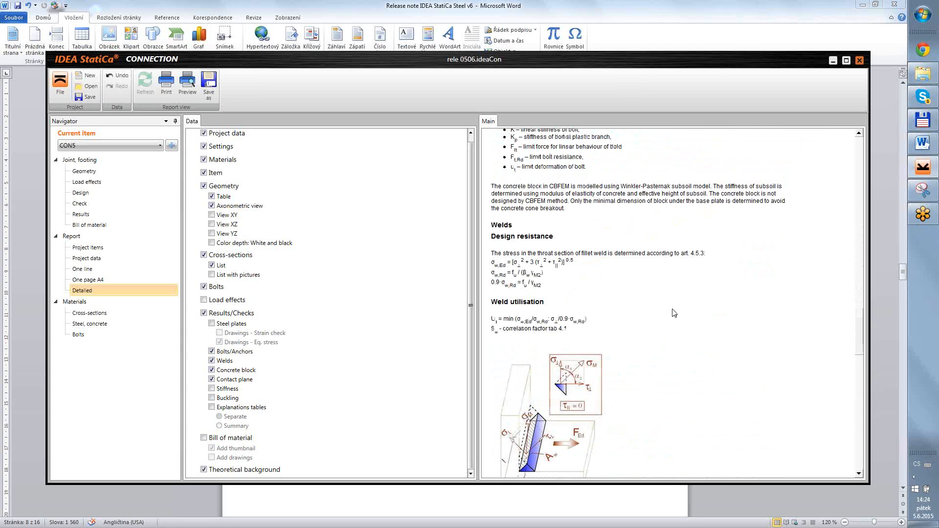
{"action": "scroll", "coordinate": [674, 313], "scroll_direction": "down", "scroll_amount": 12}
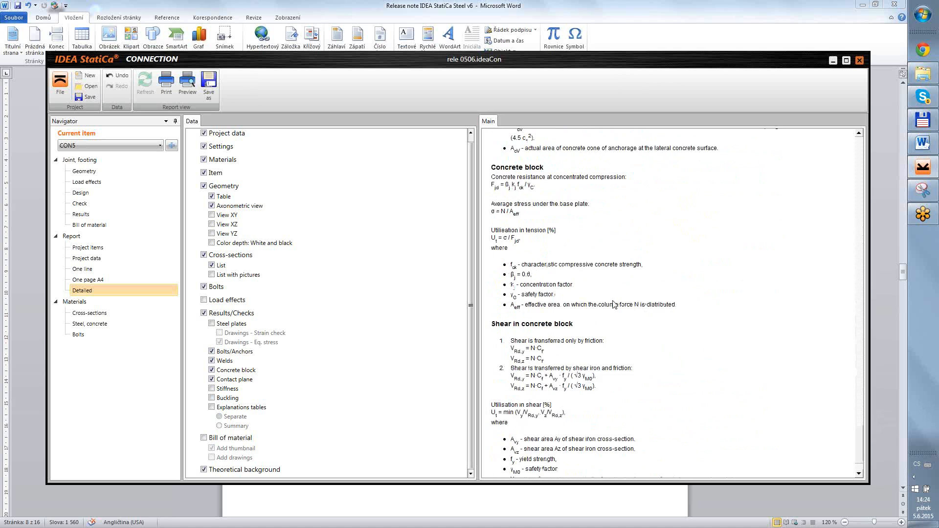
{"action": "scroll", "coordinate": [615, 303], "scroll_direction": "up", "scroll_amount": 10}
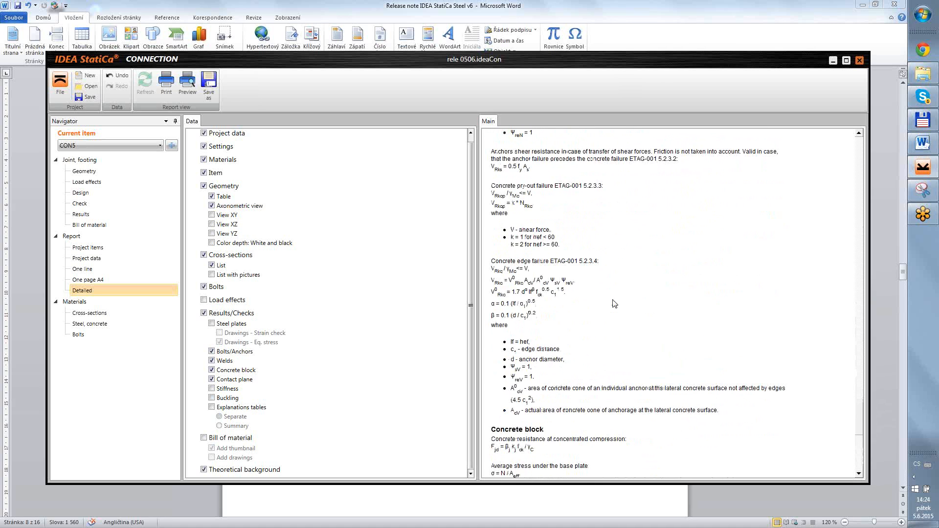
{"action": "scroll", "coordinate": [615, 303], "scroll_direction": "up", "scroll_amount": 5}
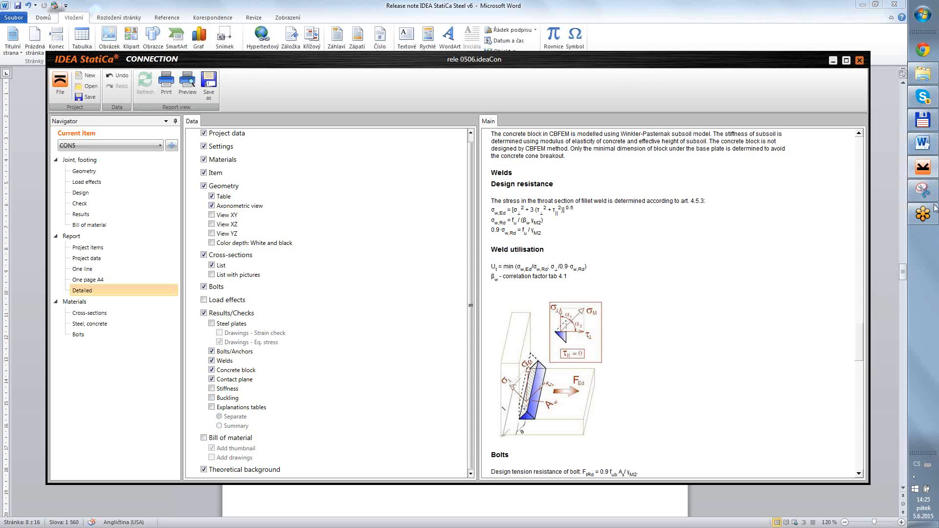
Switch to Word and go through the release notes from the theoretical background sample to the Welds chapter
{"action": "left_click", "coordinate": [924, 143]}
{"action": "scroll", "coordinate": [509, 415], "scroll_direction": "down", "scroll_amount": 15}
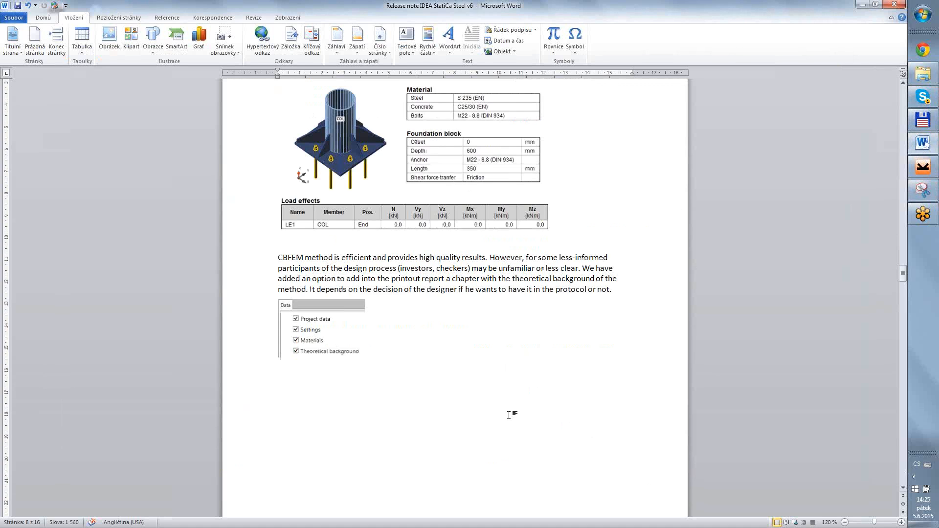
{"action": "scroll", "coordinate": [509, 416], "scroll_direction": "down", "scroll_amount": 15}
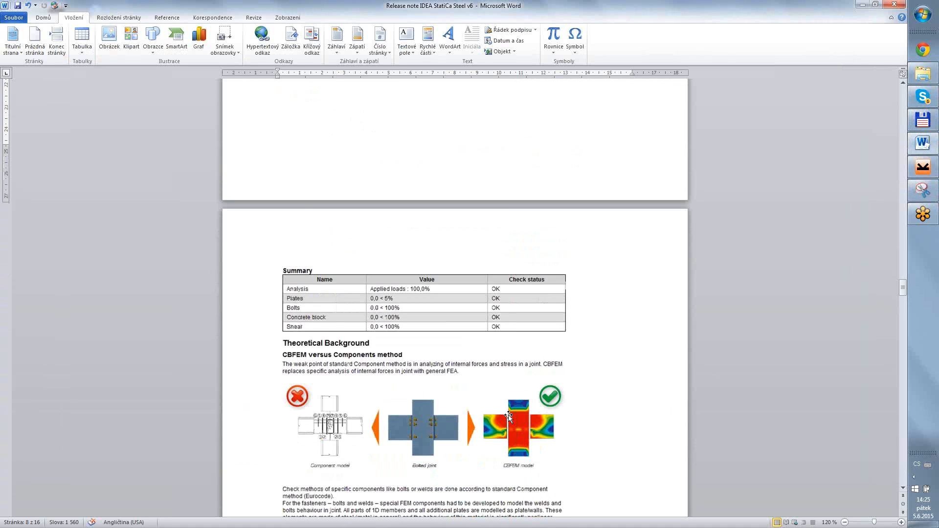
{"action": "left_click", "coordinate": [447, 376]}
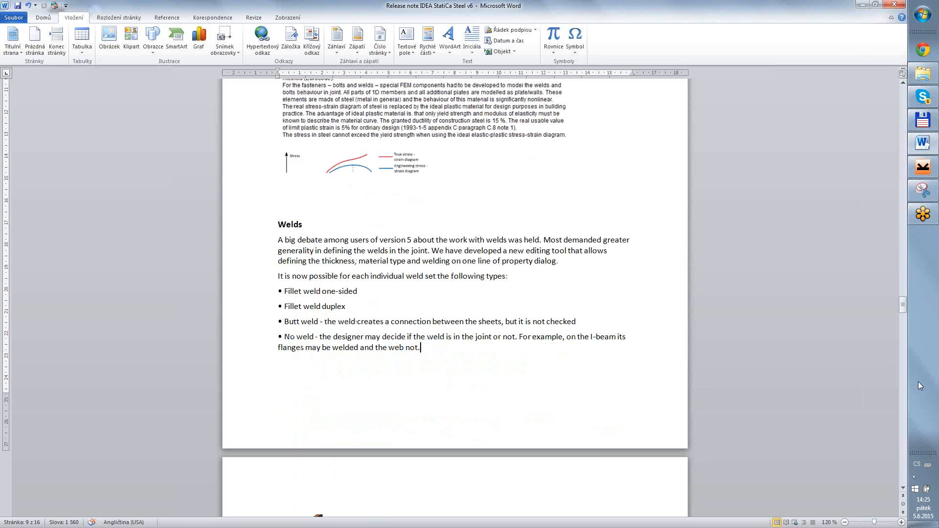
Switch to IDEA StatiCa Connection, maximize it and examine the plate and tongue weld settings of joint CON5's connecting plate operation, including the weld material choices
{"action": "left_click", "coordinate": [923, 167]}
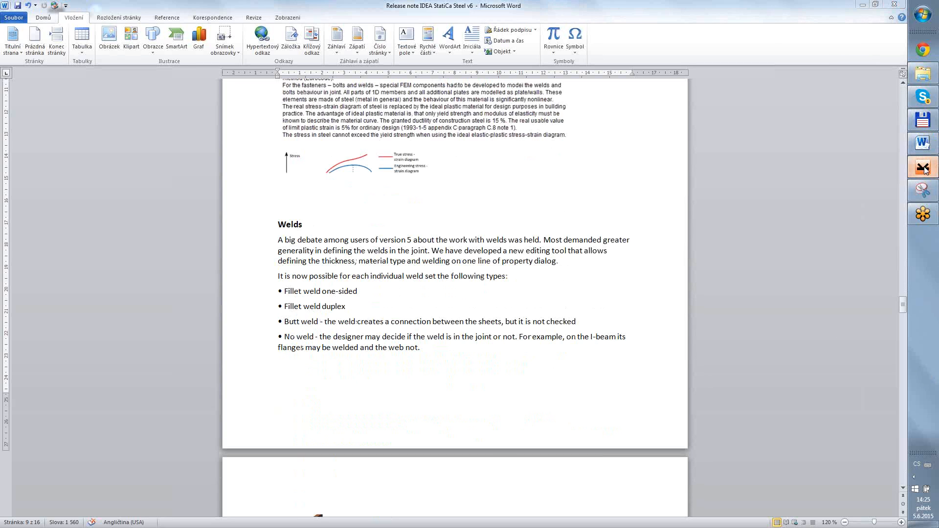
{"action": "left_click", "coordinate": [84, 194]}
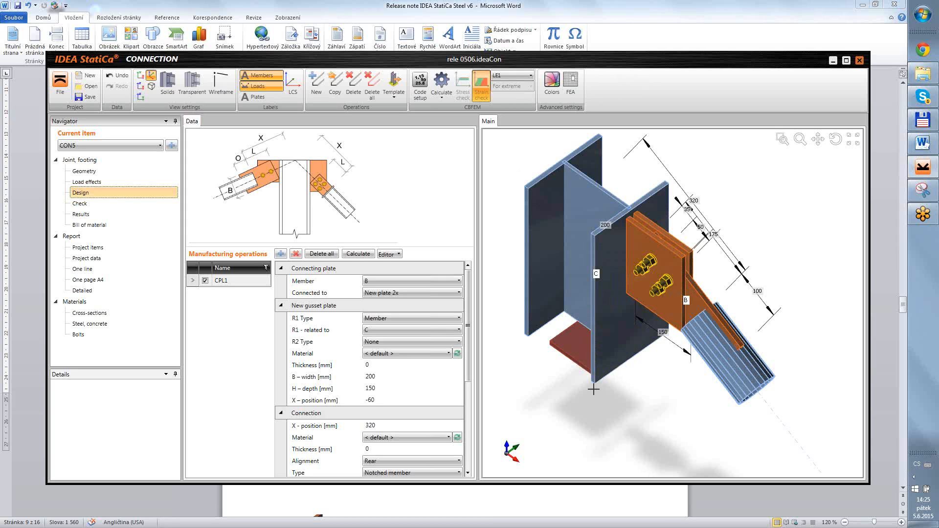
{"action": "mouse_move", "coordinate": [470, 325]}
{"action": "left_mouse_down"}
{"action": "mouse_move", "coordinate": [462, 376]}
{"action": "mouse_move", "coordinate": [466, 313]}
{"action": "left_mouse_up"}
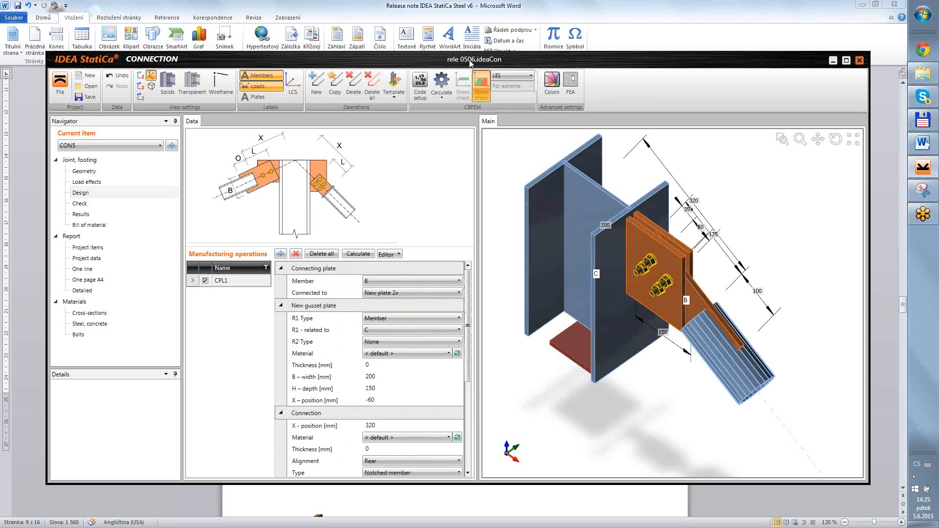
{"action": "double_click", "coordinate": [437, 57]}
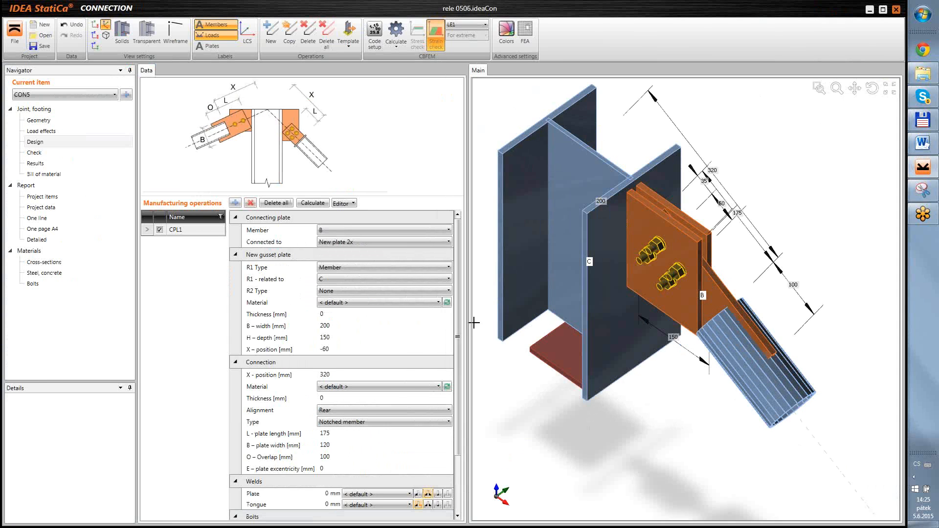
{"action": "left_click_drag", "start_coordinate": [457, 327], "coordinate": [459, 391]}
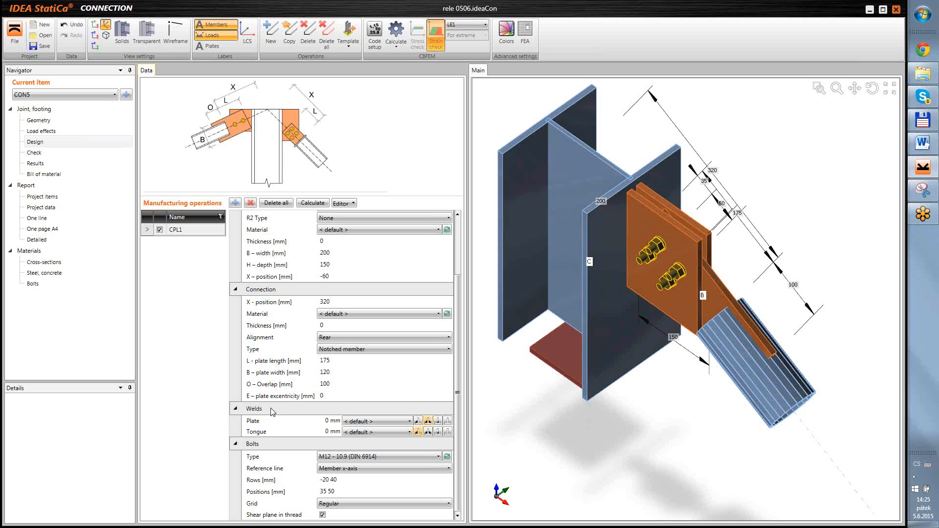
{"action": "mouse_move", "coordinate": [263, 428]}
{"action": "left_click", "coordinate": [410, 422]}
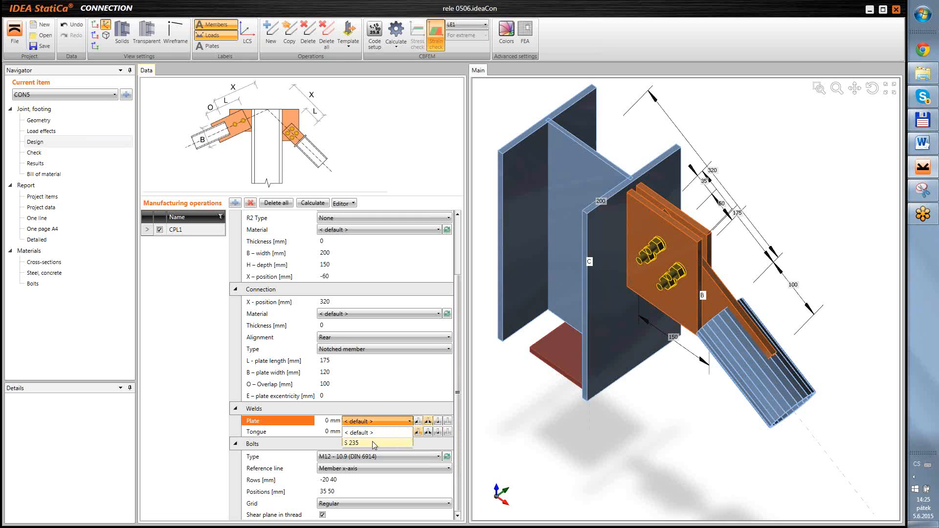
{"action": "left_click", "coordinate": [357, 424]}
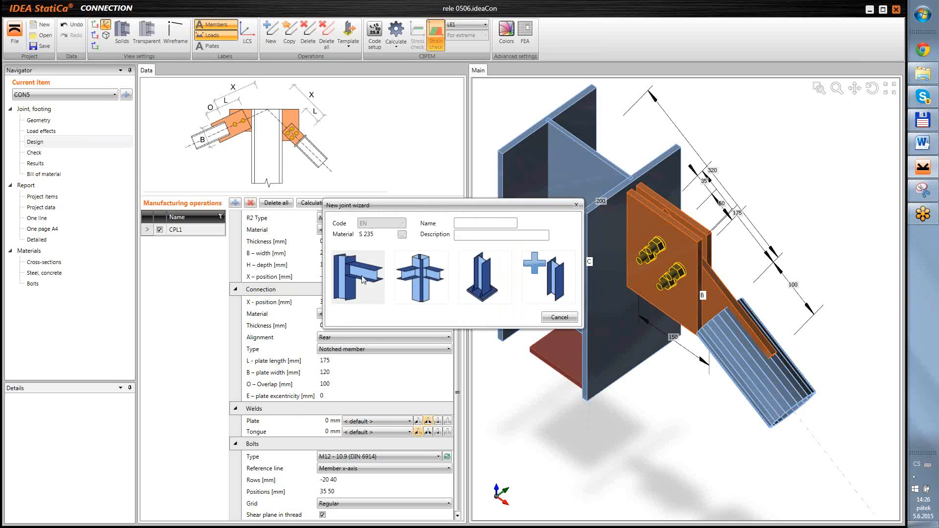
Create a new joint with a single beam framing into a continuous column and open its design
{"action": "left_click", "coordinate": [363, 279]}
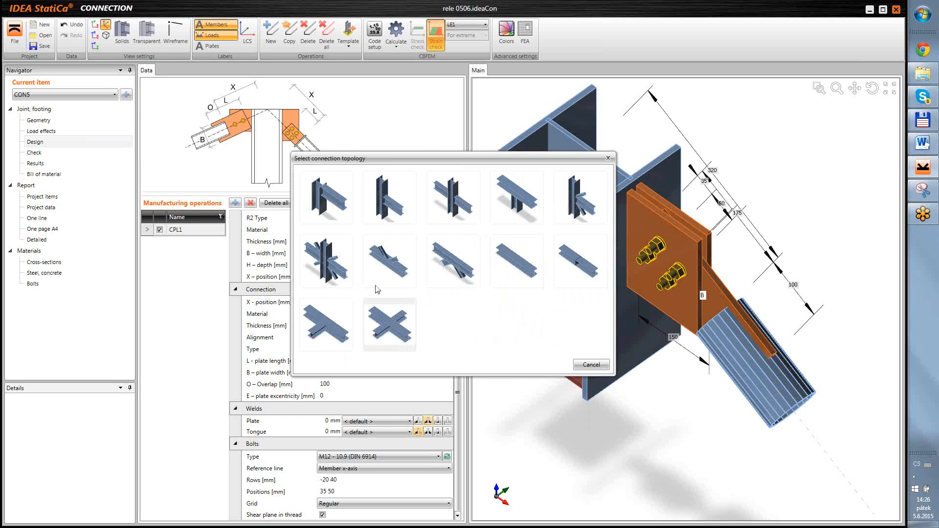
{"action": "left_click", "coordinate": [397, 211]}
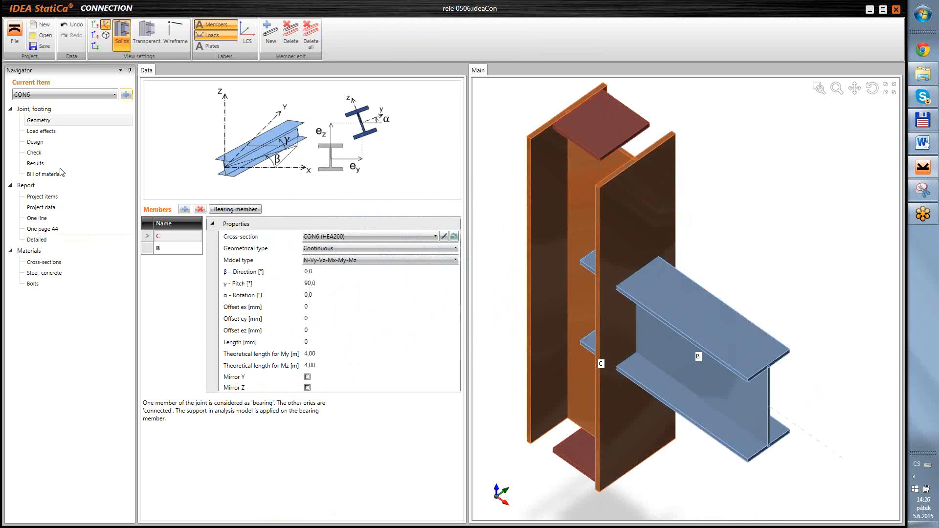
{"action": "left_click", "coordinate": [35, 141]}
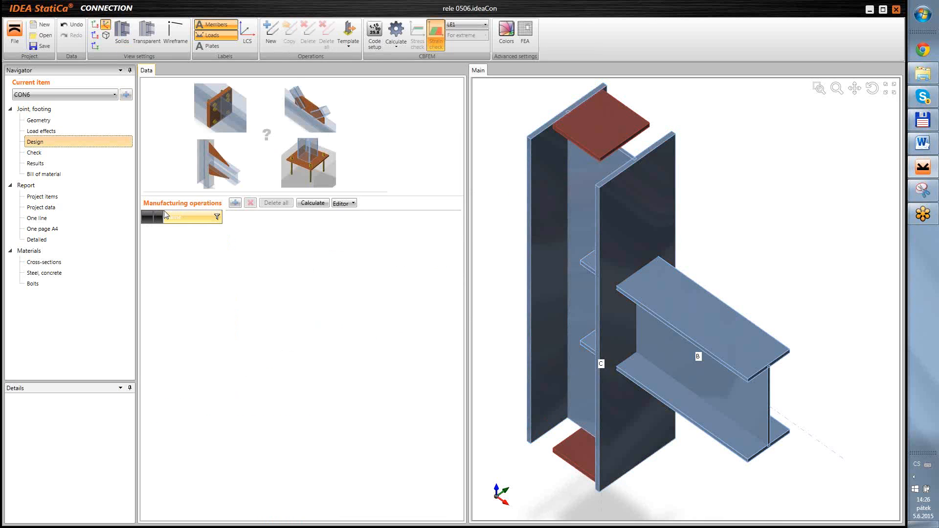
Add a Cut by member operation that cuts beam B by column C
{"action": "left_click", "coordinate": [269, 179]}
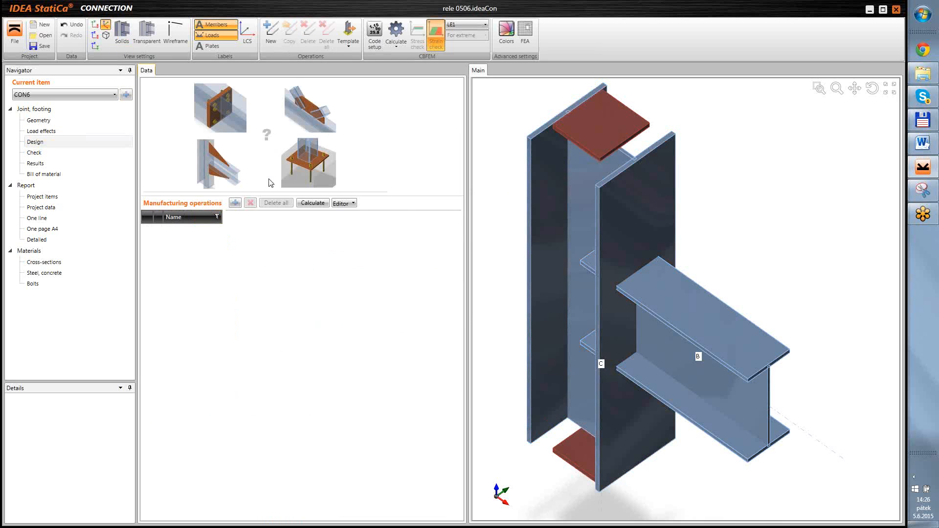
{"action": "left_click", "coordinate": [270, 183]}
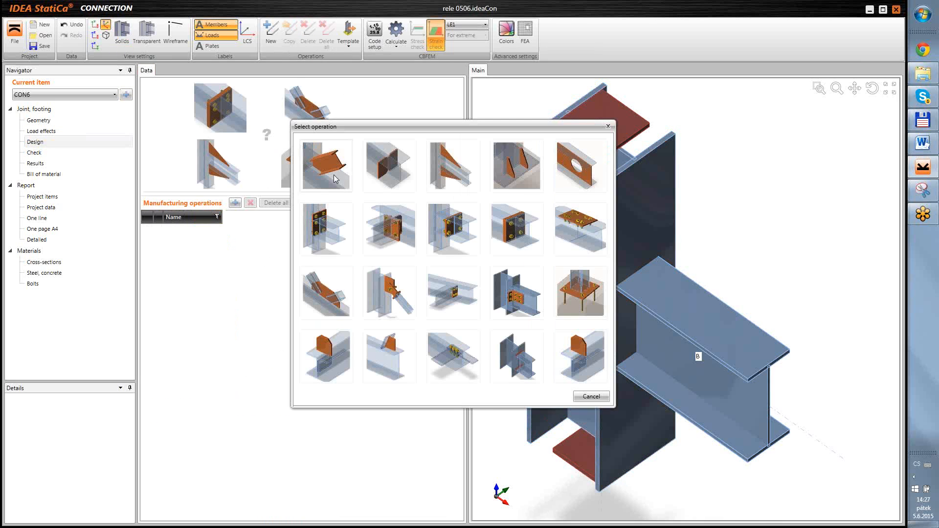
{"action": "double_click", "coordinate": [363, 245]}
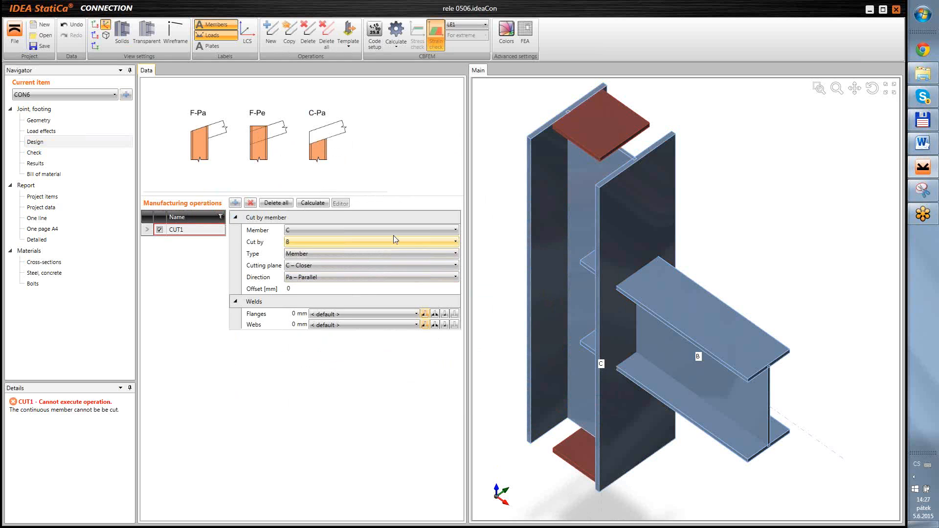
{"action": "left_click", "coordinate": [394, 231]}
{"action": "left_click", "coordinate": [395, 235]}
{"action": "left_click", "coordinate": [346, 247]}
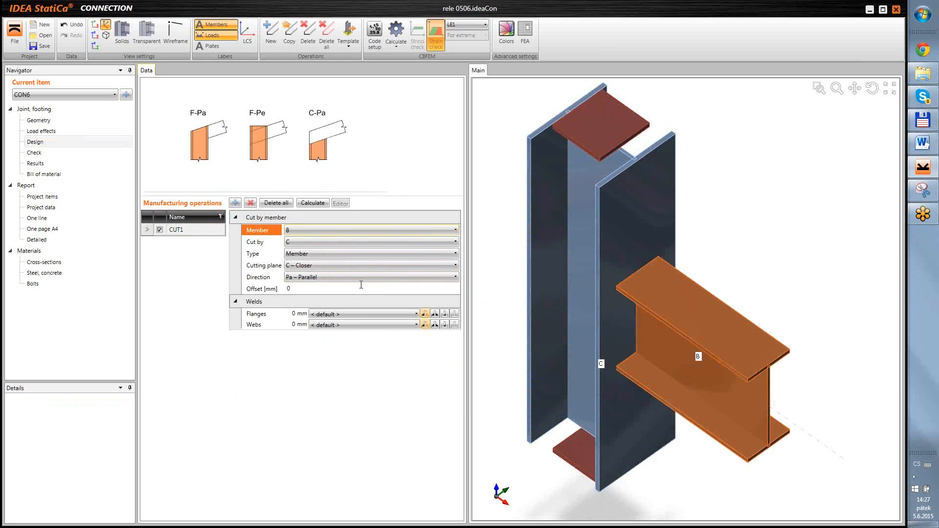
Display the model as transparent and examine the flange and web welds where beam B meets the column
{"action": "left_click", "coordinate": [146, 34]}
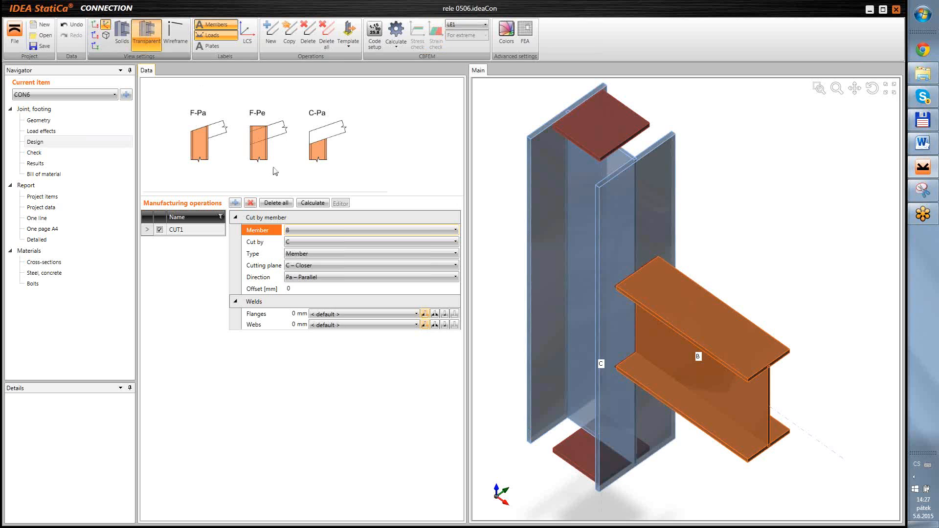
{"action": "right_click_drag", "start_coordinate": [643, 421], "coordinate": [618, 390]}
{"action": "scroll", "coordinate": [623, 350], "scroll_direction": "up", "scroll_amount": 8}
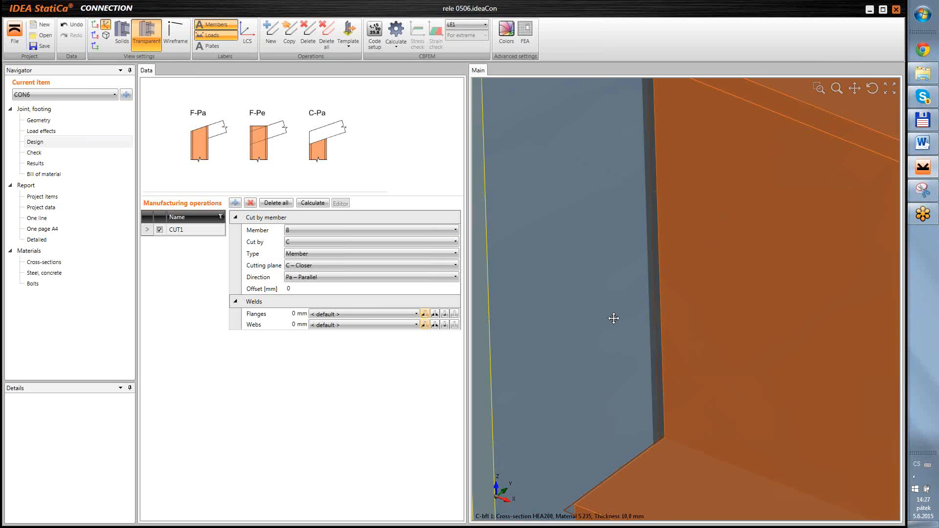
{"action": "scroll", "coordinate": [611, 359], "scroll_direction": "down", "scroll_amount": 3}
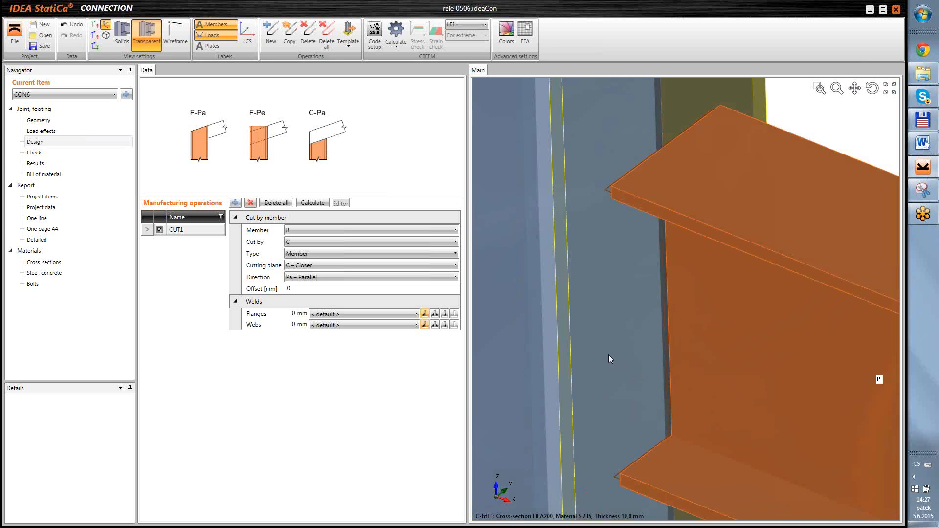
{"action": "scroll", "coordinate": [613, 187], "scroll_direction": "down", "scroll_amount": 2}
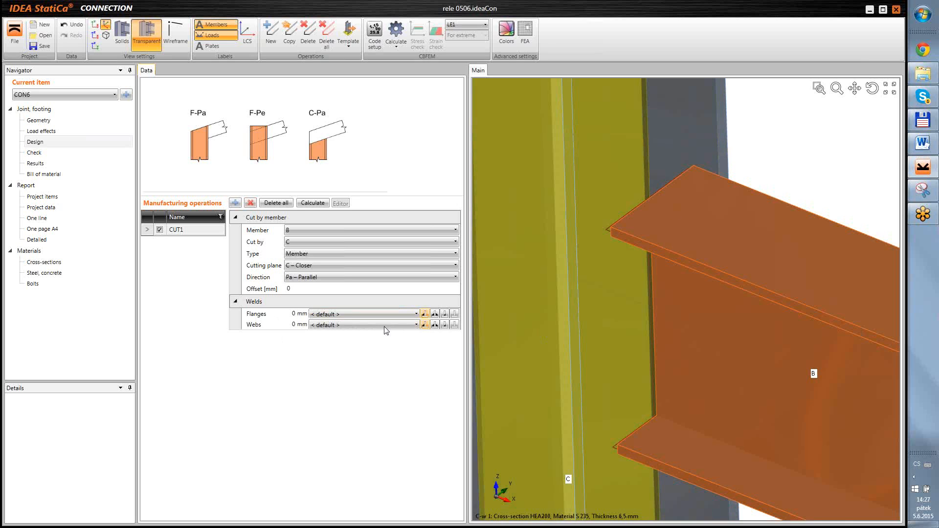
Set the cut's web weld to no weld and inspect the beam end from several angles
{"action": "left_click", "coordinate": [455, 326]}
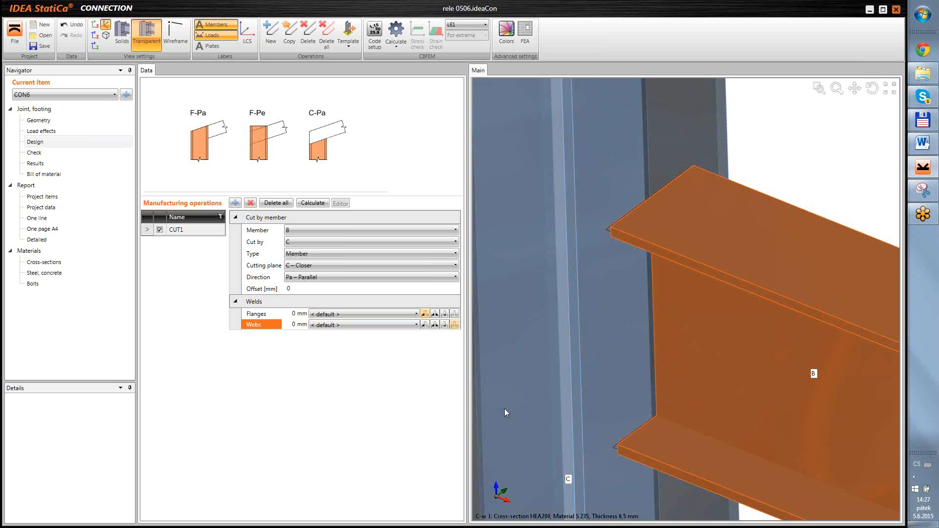
{"action": "mouse_move", "coordinate": [639, 374]}
{"action": "right_mouse_down"}
{"action": "mouse_move", "coordinate": [656, 365]}
{"action": "mouse_move", "coordinate": [647, 380]}
{"action": "mouse_move", "coordinate": [646, 346]}
{"action": "mouse_move", "coordinate": [676, 356]}
{"action": "mouse_move", "coordinate": [647, 358]}
{"action": "mouse_move", "coordinate": [664, 357]}
{"action": "mouse_move", "coordinate": [644, 370]}
{"action": "right_mouse_up"}
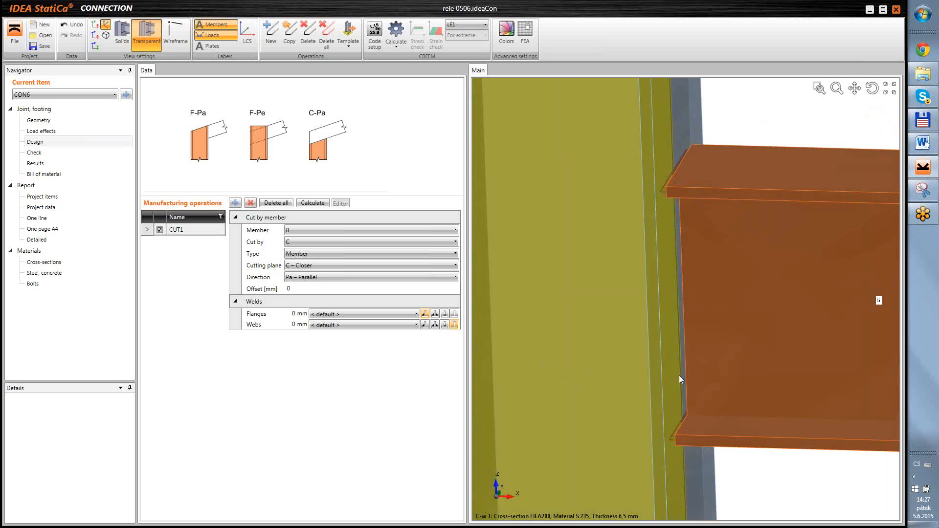
{"action": "right_click_drag", "start_coordinate": [675, 377], "coordinate": [685, 384]}
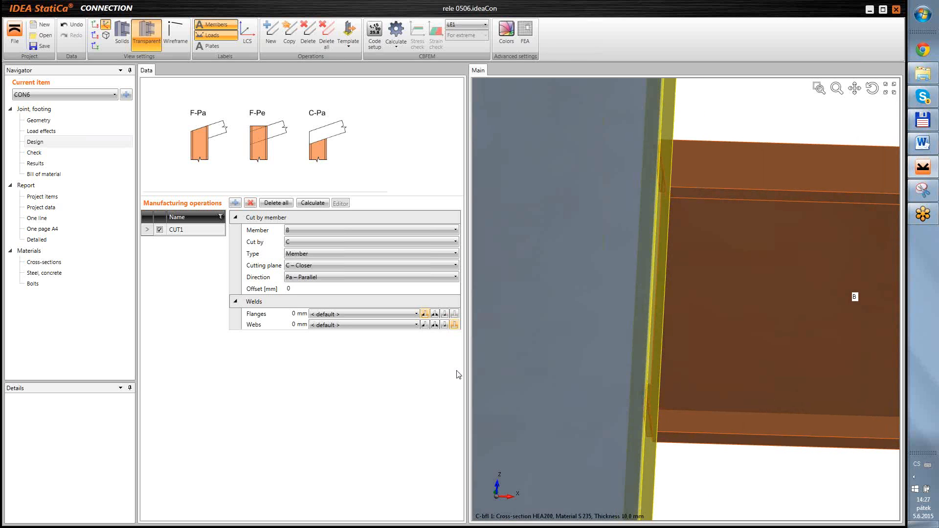
Switch to Word, highlight the list of weld types and read on to the weld force diagrams and stress interpolation methods
{"action": "mouse_move", "coordinate": [925, 146]}
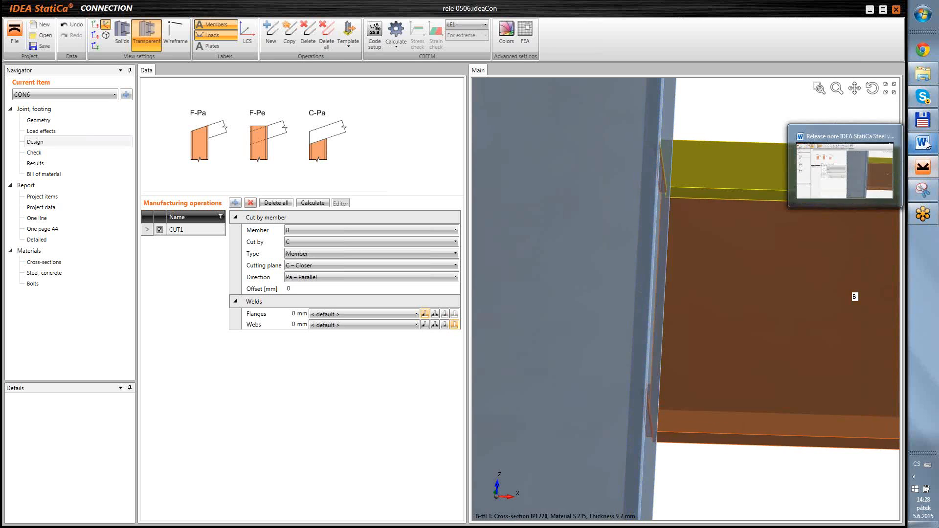
{"action": "left_click", "coordinate": [925, 145]}
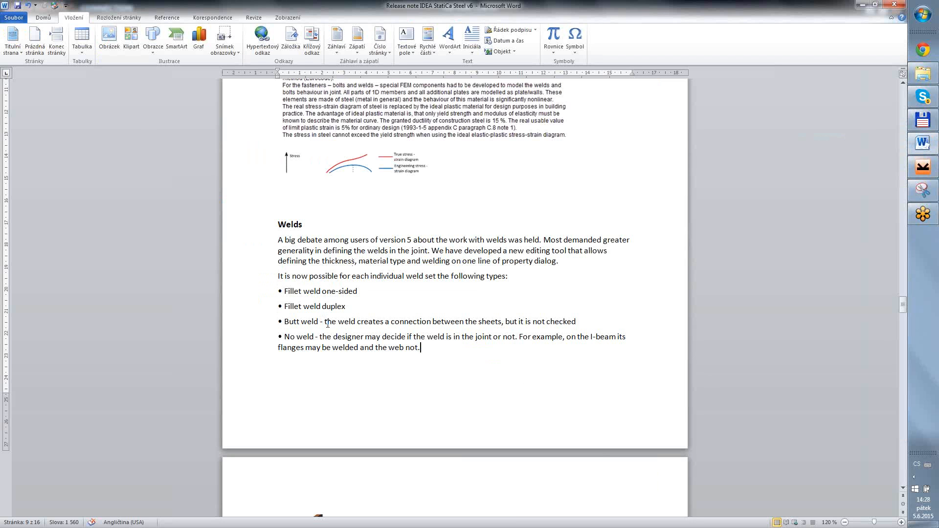
{"action": "left_click_drag", "start_coordinate": [291, 286], "coordinate": [313, 340]}
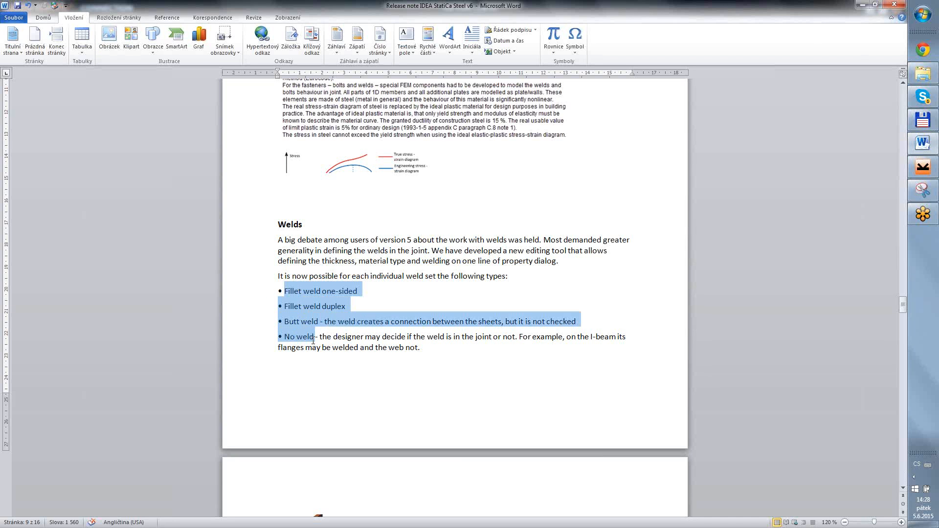
{"action": "scroll", "coordinate": [342, 352], "scroll_direction": "down", "scroll_amount": 3}
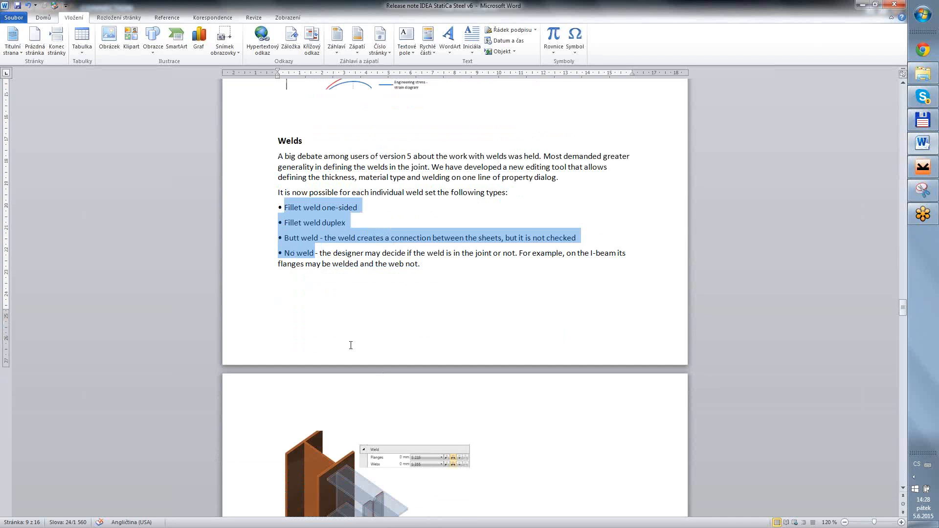
{"action": "scroll", "coordinate": [350, 328], "scroll_direction": "down", "scroll_amount": 8}
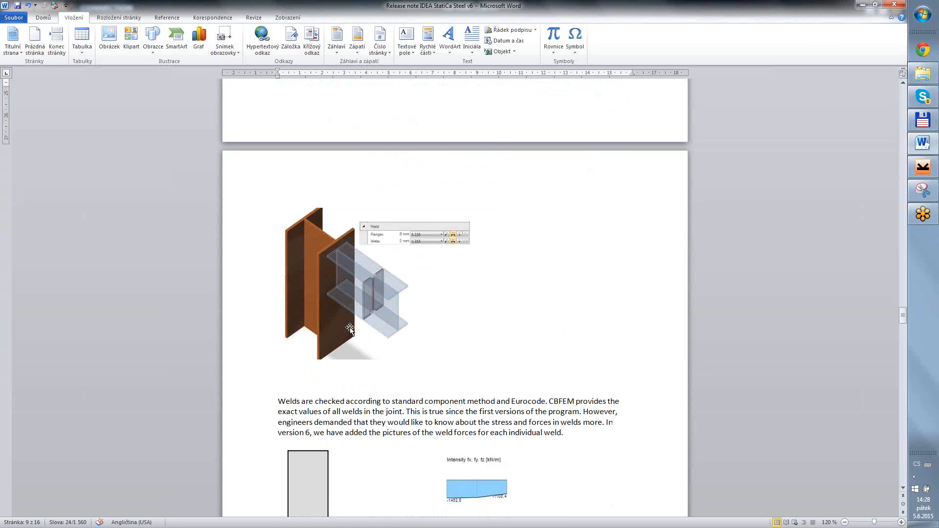
{"action": "scroll", "coordinate": [350, 328], "scroll_direction": "down", "scroll_amount": 8}
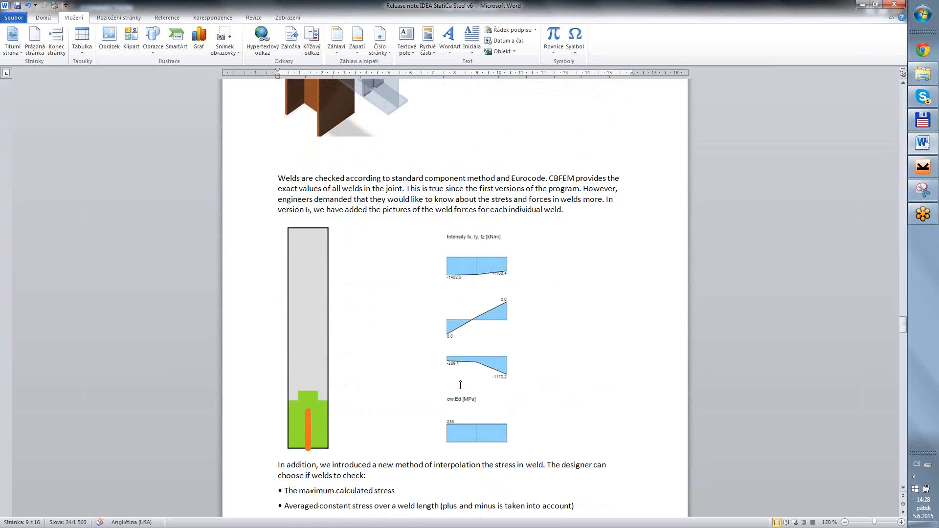
Switch to IDEA StatiCa Connection and set both the web and flange welds of the cut to double-sided fillet welds
{"action": "left_click", "coordinate": [923, 167]}
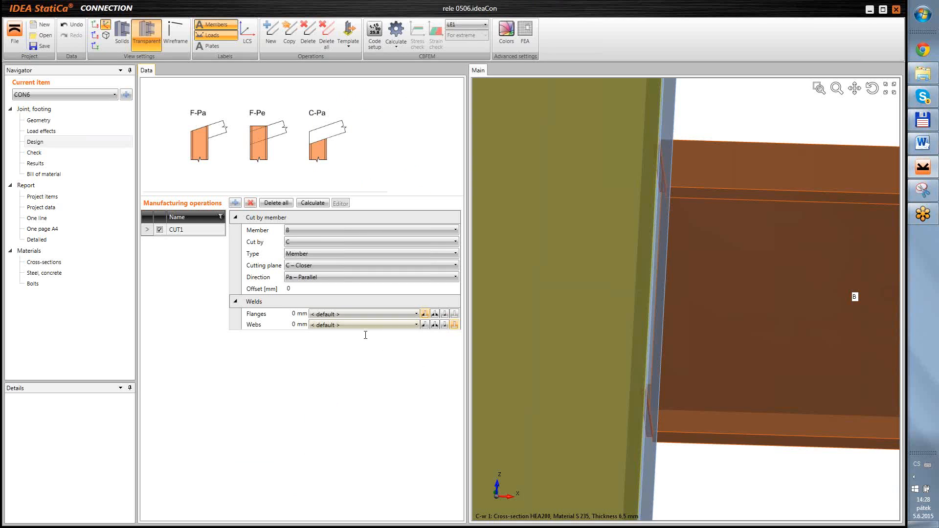
{"action": "left_click", "coordinate": [436, 326]}
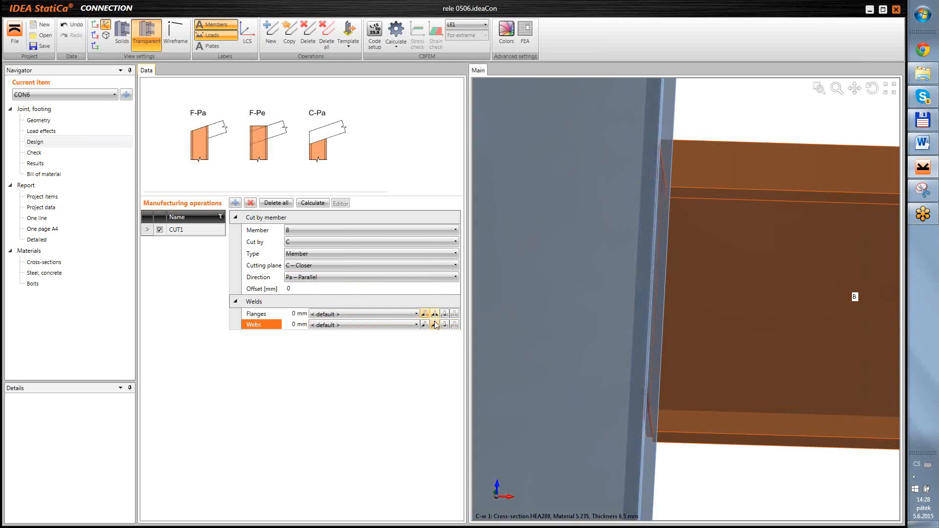
{"action": "left_click", "coordinate": [436, 315]}
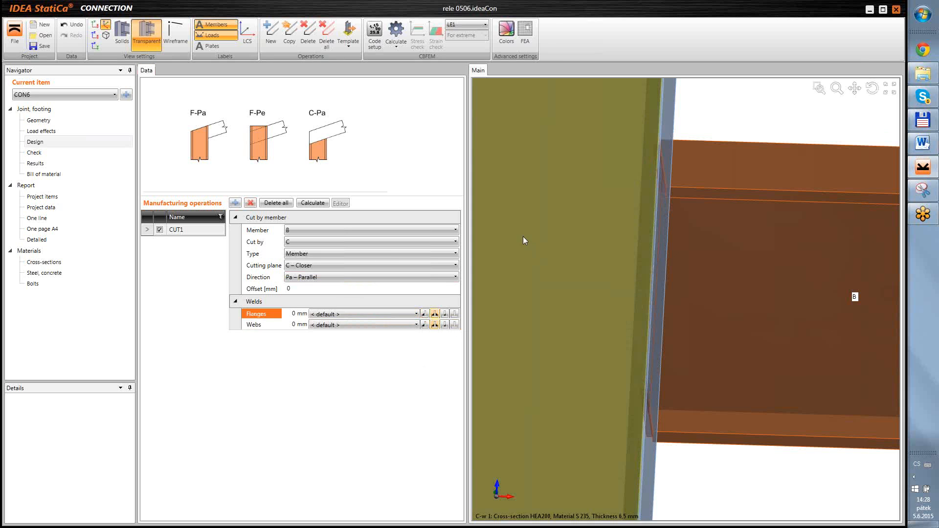
Show the joint in axonometric view and load the end of beam B in LE1 with My 20 kNm and Vz -15 kN
{"action": "left_click", "coordinate": [41, 131]}
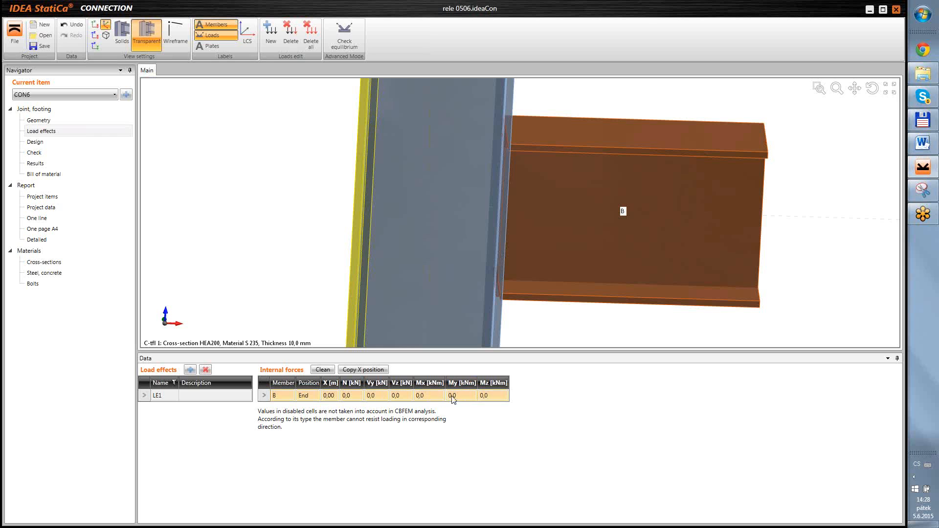
{"action": "right_click", "coordinate": [816, 219]}
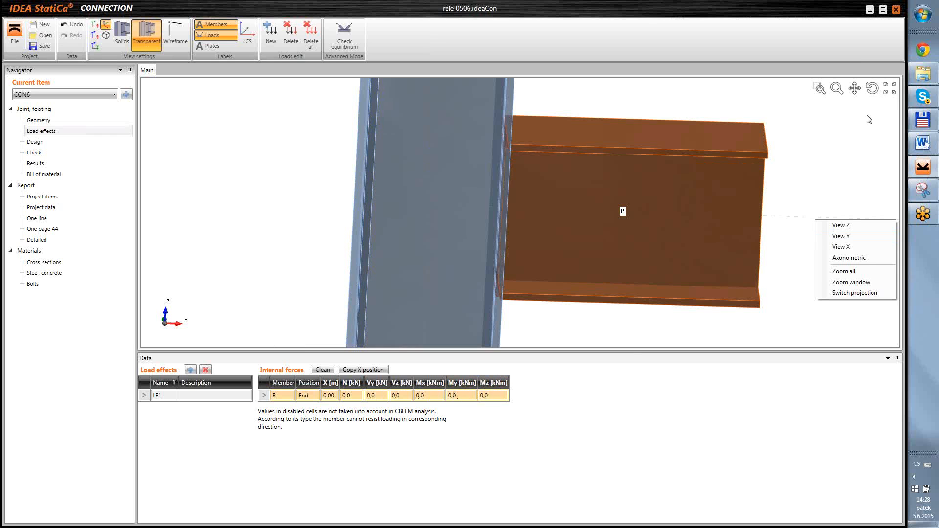
{"action": "left_click", "coordinate": [848, 258]}
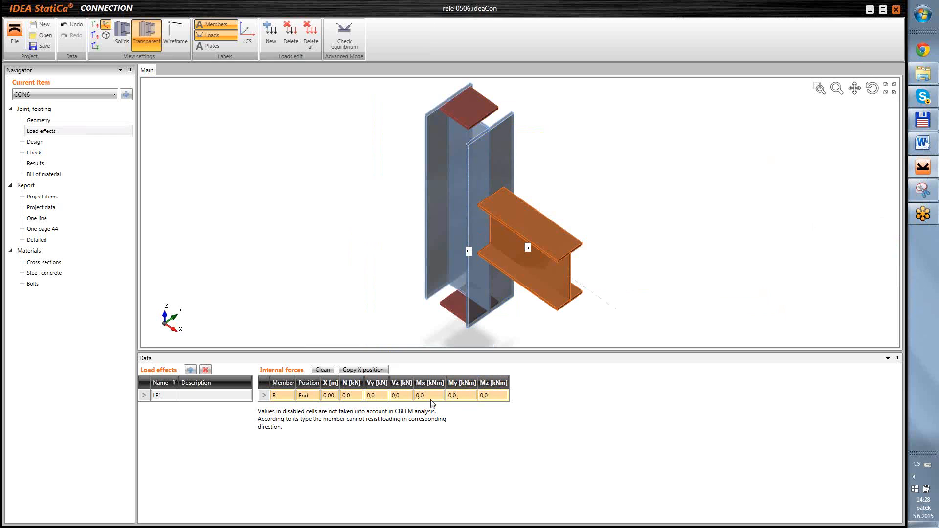
{"action": "left_click", "coordinate": [468, 396]}
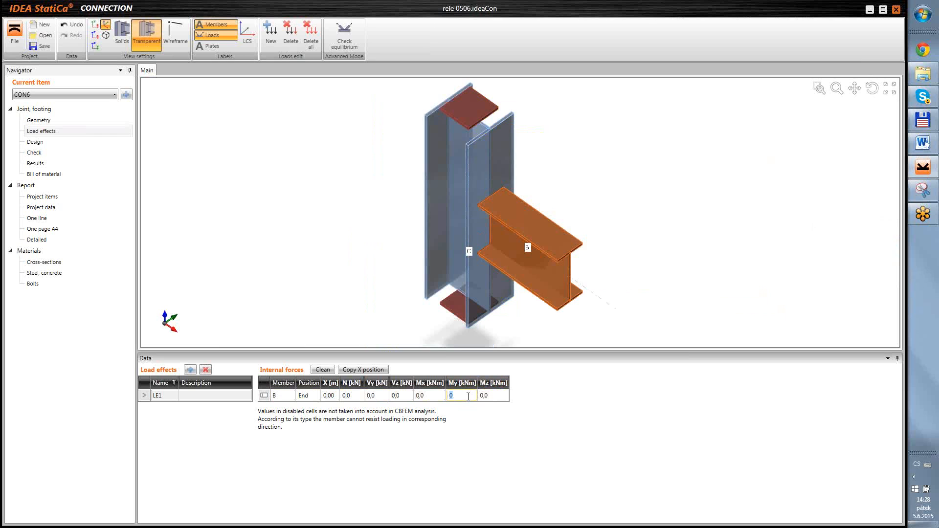
{"action": "type", "text": "20"}
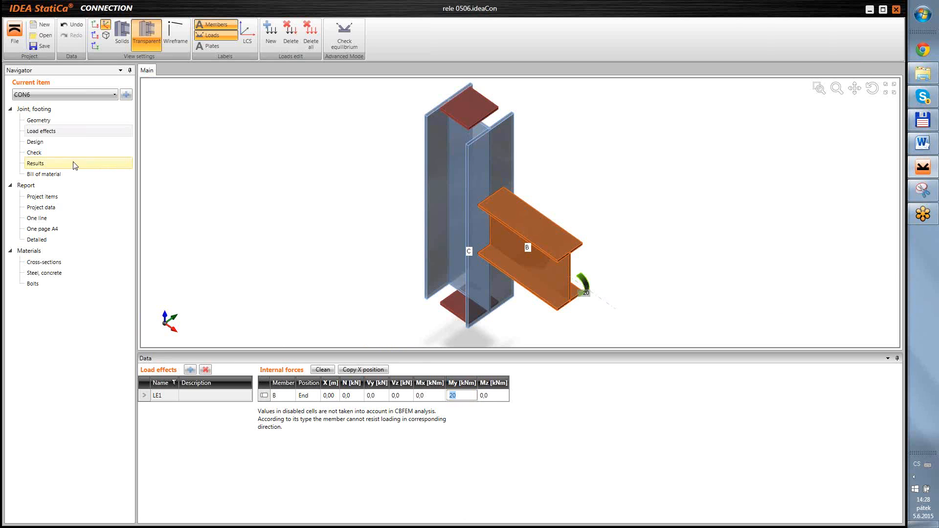
{"action": "left_click", "coordinate": [406, 394]}
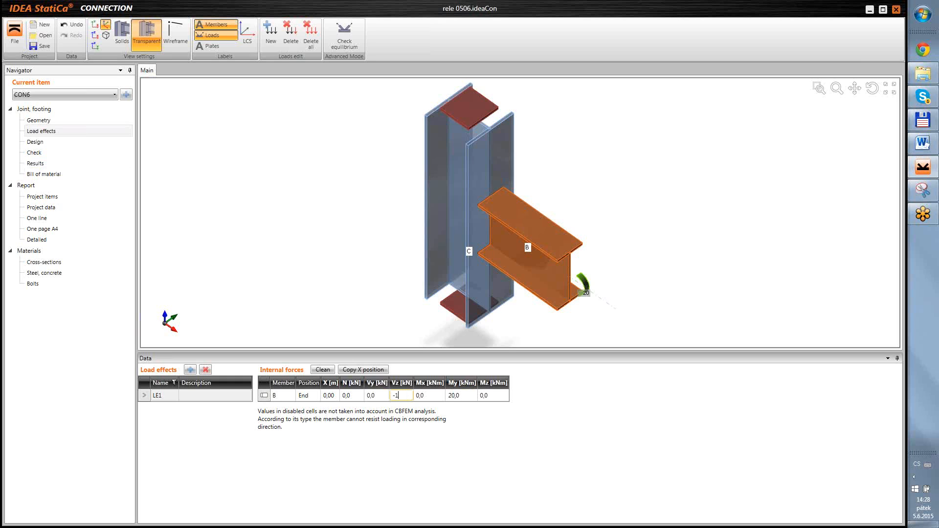
{"action": "key", "text": "Return"}
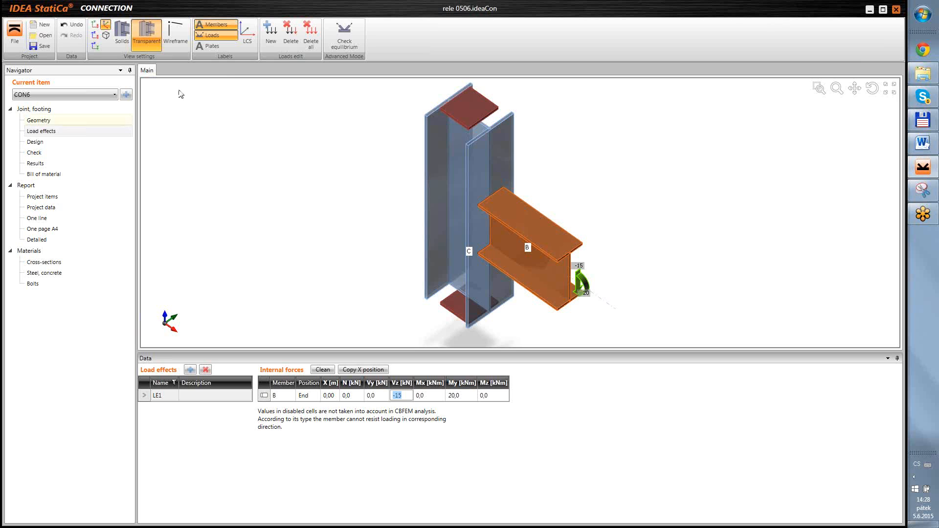
Calculate the joint and display the weld check details for beam B's top flange weld (B-tfl 1)
{"action": "left_click", "coordinate": [36, 152]}
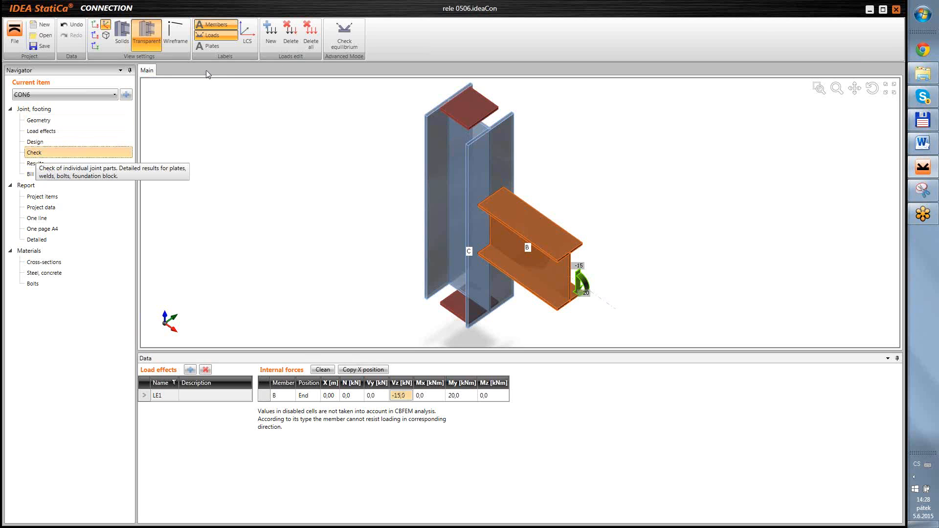
{"action": "left_click", "coordinate": [292, 35]}
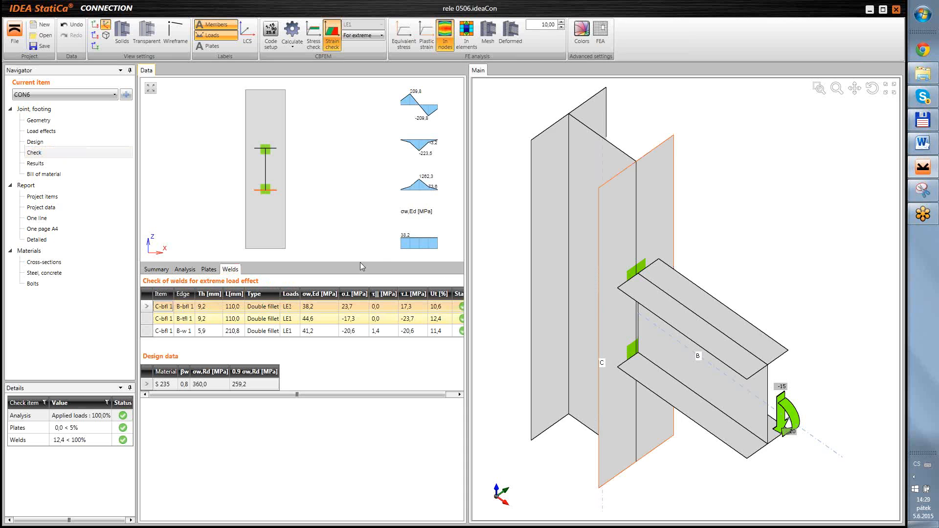
{"action": "left_click_drag", "start_coordinate": [468, 258], "coordinate": [492, 260]}
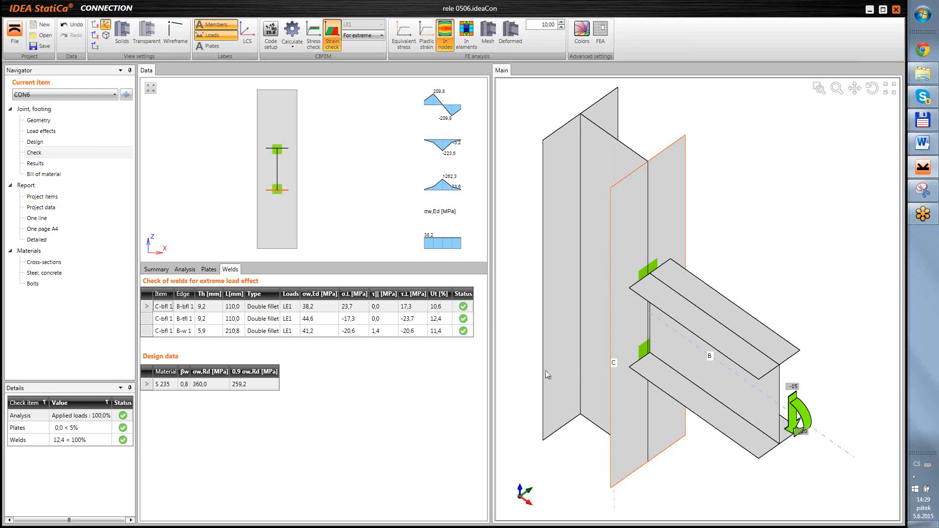
{"action": "left_click", "coordinate": [149, 320]}
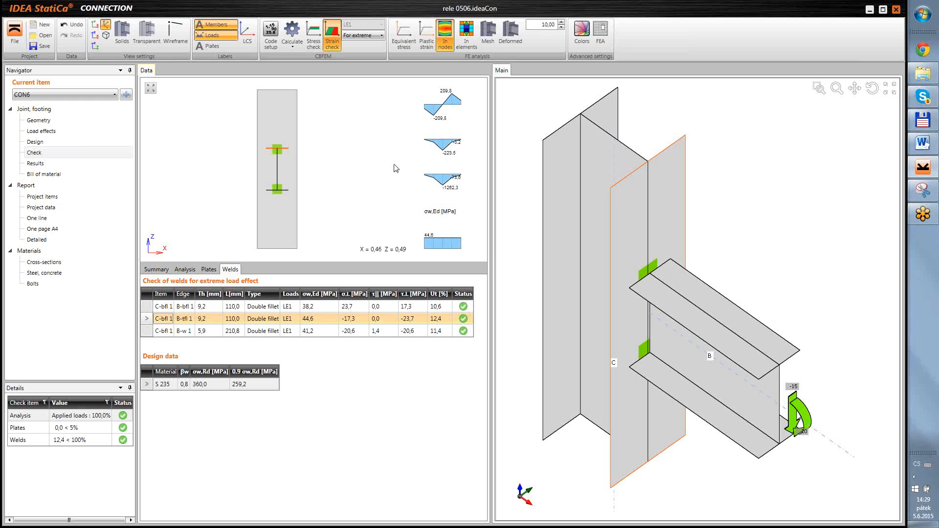
Enlarge the weld results drawing and examine the force intensity and stress diagrams of the B-tfl 1 weld
{"action": "scroll", "coordinate": [409, 168], "scroll_direction": "up", "scroll_amount": 2}
{"action": "scroll", "coordinate": [409, 168], "scroll_direction": "down", "scroll_amount": 2}
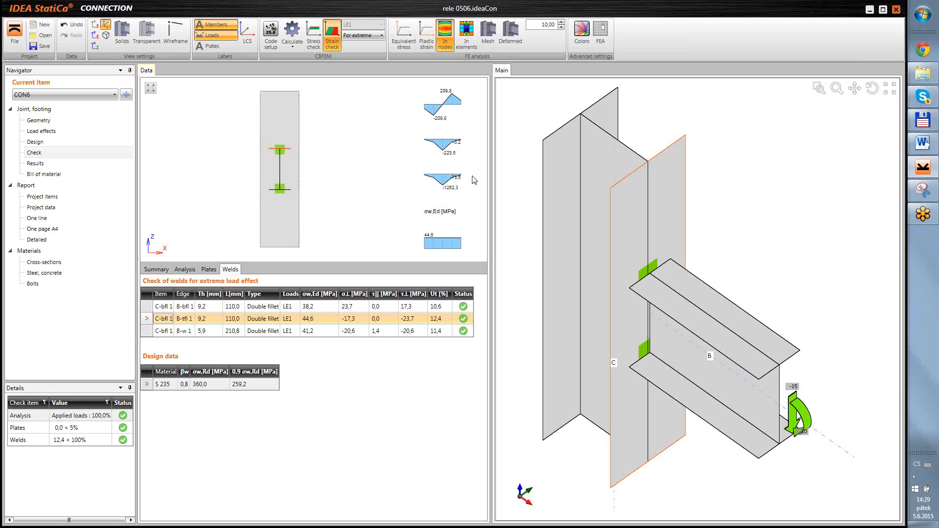
{"action": "scroll", "coordinate": [473, 176], "scroll_direction": "up", "scroll_amount": 1}
{"action": "scroll", "coordinate": [474, 180], "scroll_direction": "down", "scroll_amount": 2}
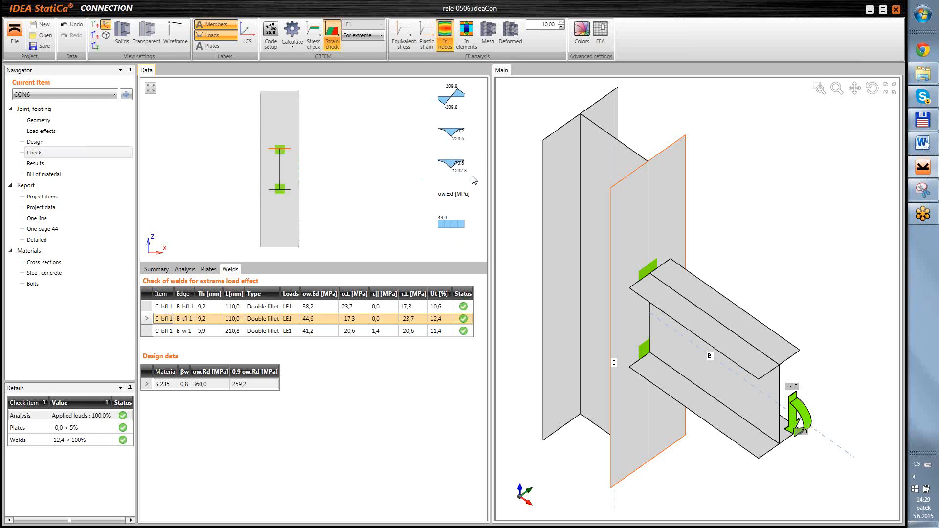
{"action": "scroll", "coordinate": [475, 180], "scroll_direction": "up", "scroll_amount": 1}
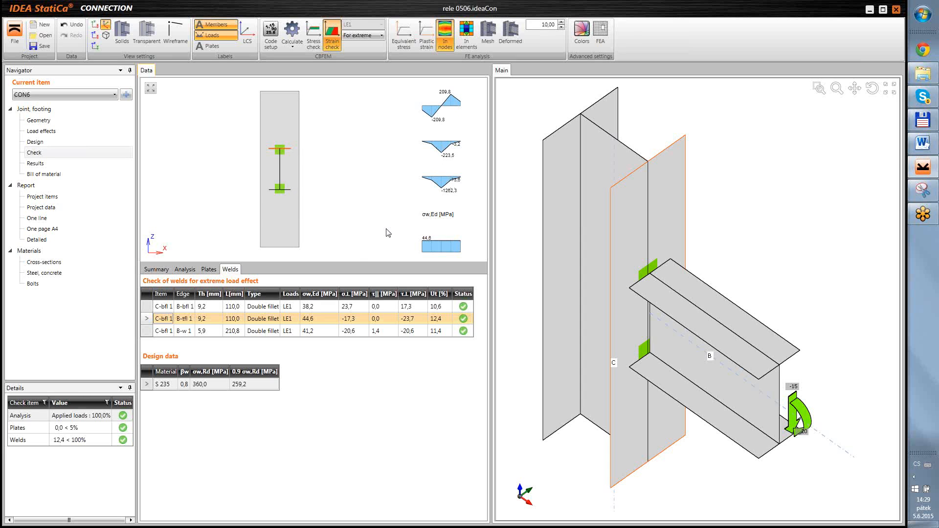
{"action": "left_click_drag", "start_coordinate": [350, 261], "coordinate": [349, 308]}
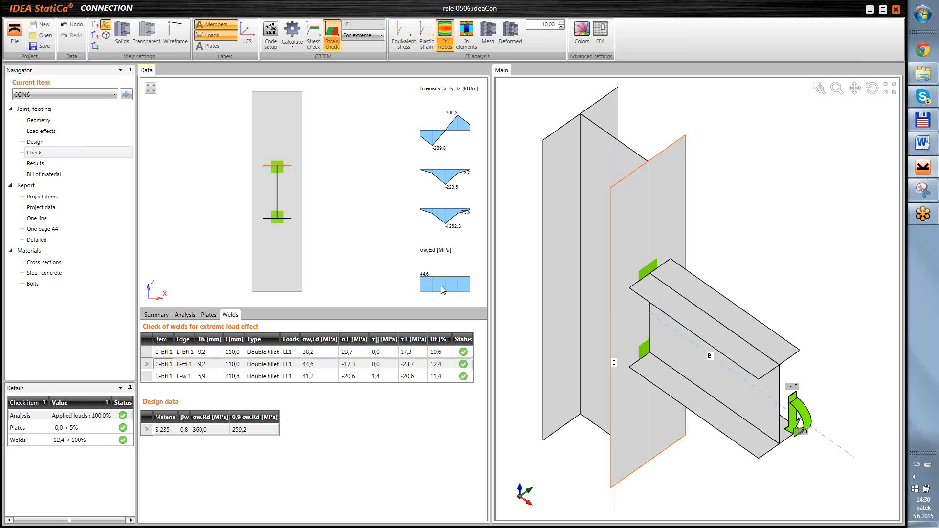
Set the weld stress evaluation to Maximal stress in the code setup, recalculate and display the B-tfl 1 weld diagrams
{"action": "left_click", "coordinate": [289, 51]}
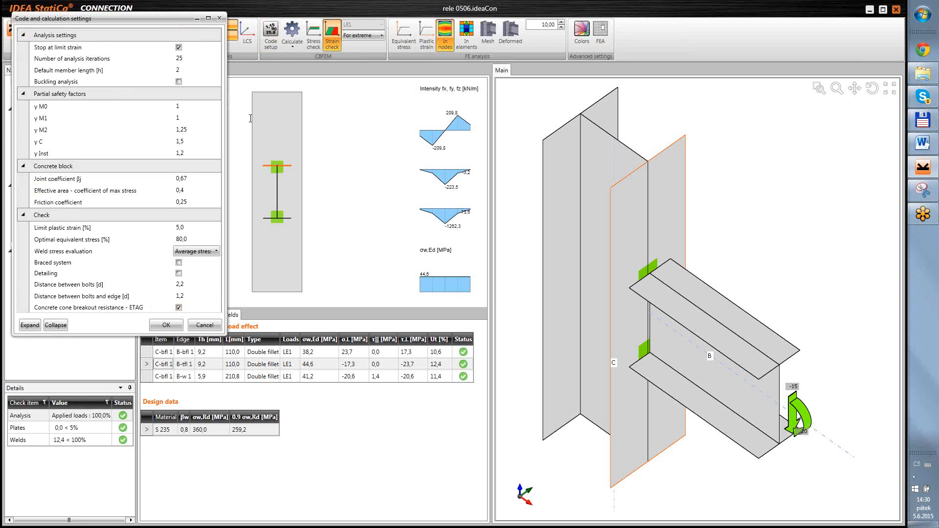
{"action": "left_click_drag", "start_coordinate": [158, 20], "coordinate": [289, 59]}
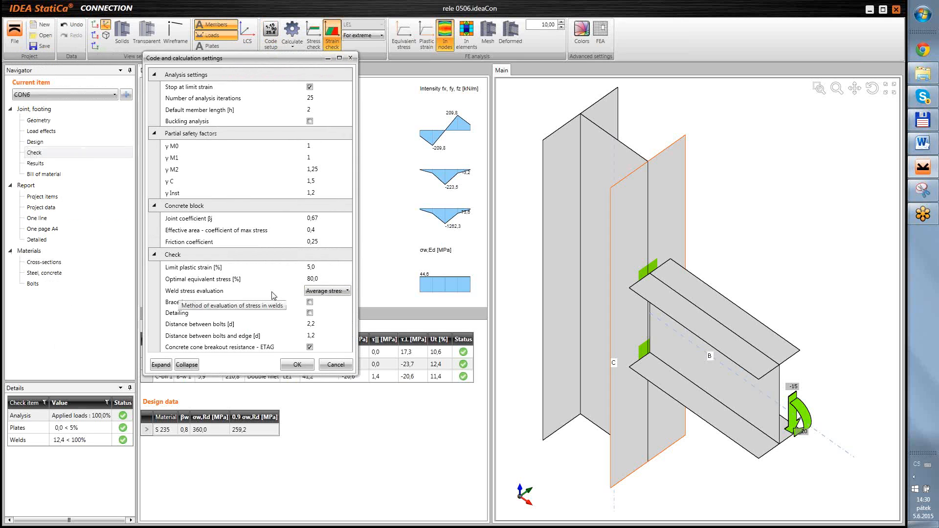
{"action": "left_click", "coordinate": [216, 293]}
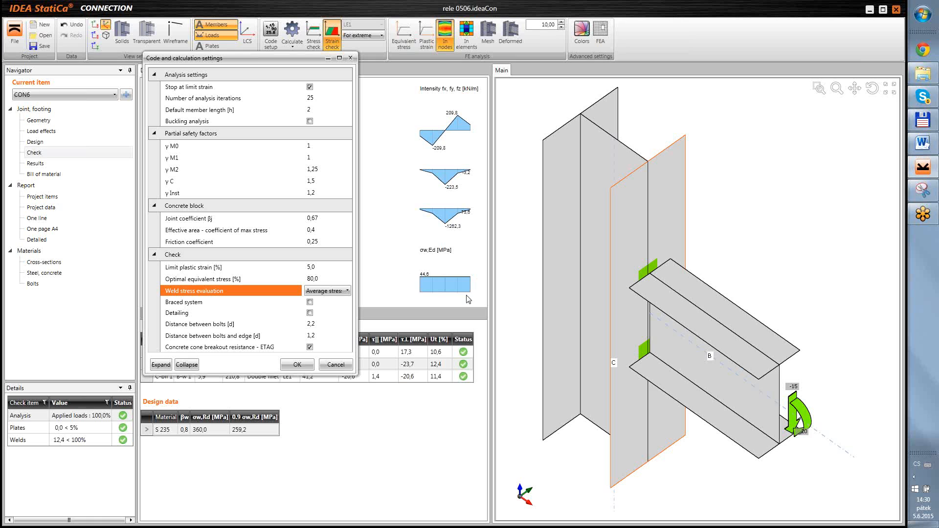
{"action": "left_click", "coordinate": [348, 291]}
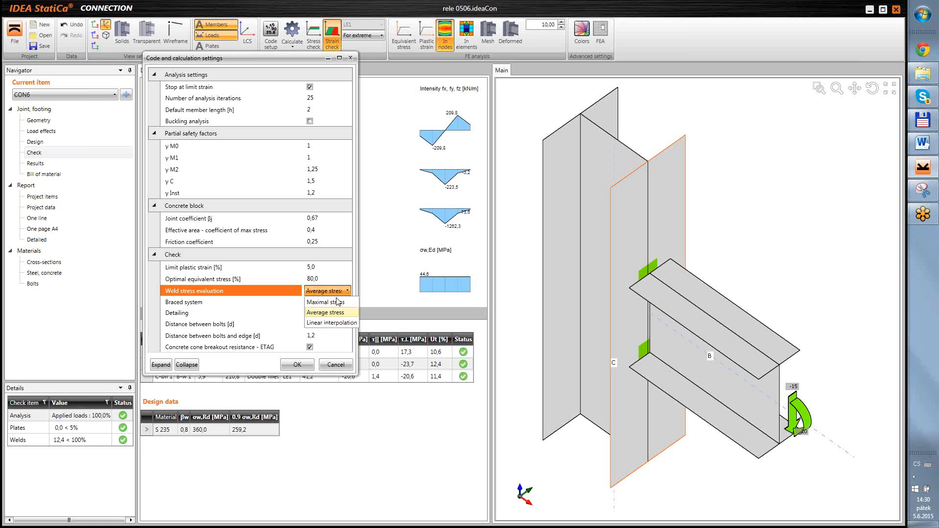
{"action": "left_click", "coordinate": [340, 303]}
{"action": "left_click", "coordinate": [302, 365]}
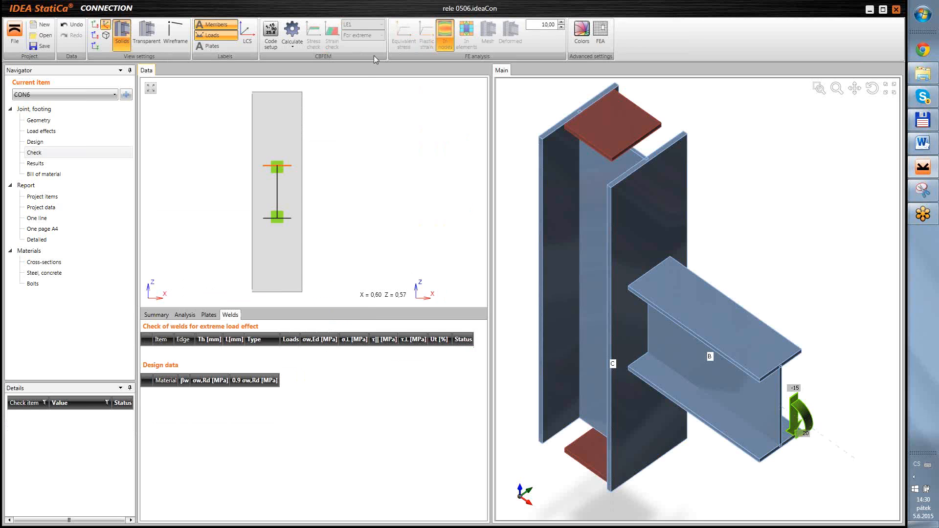
{"action": "left_click", "coordinate": [292, 32]}
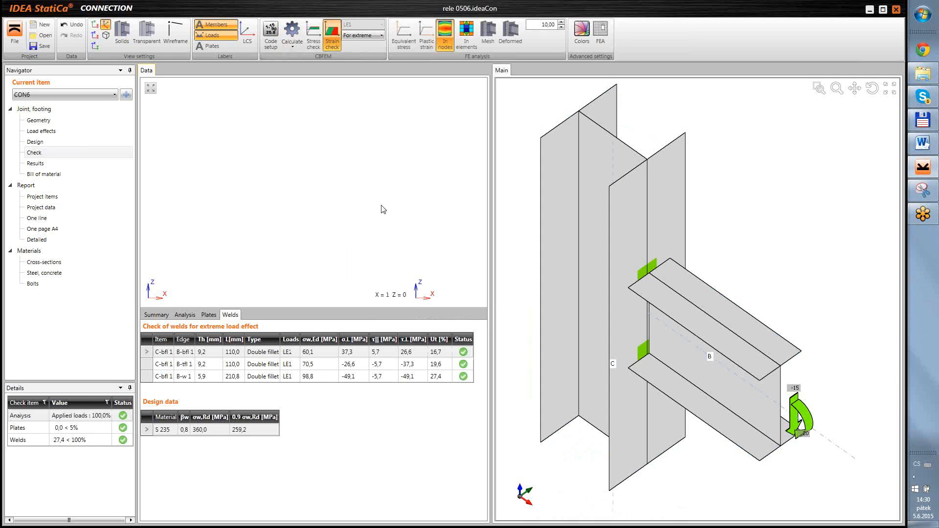
{"action": "left_click", "coordinate": [151, 365]}
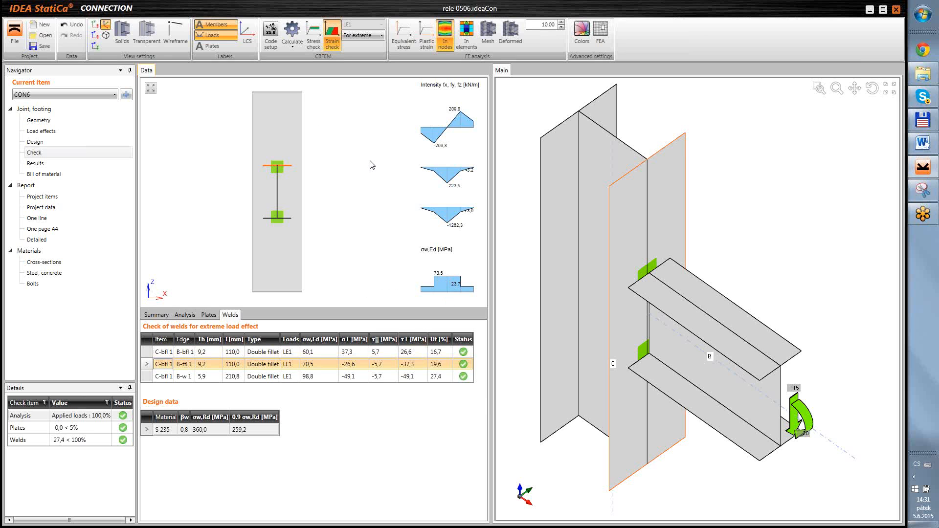
Set the weld stress evaluation to Linear interpolation in the code setup and recalculate the joint
{"action": "left_click", "coordinate": [272, 33]}
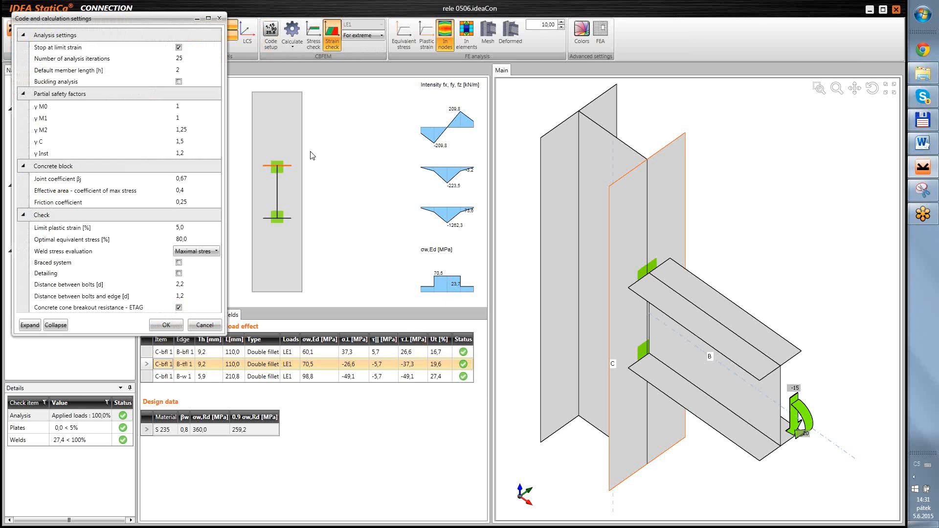
{"action": "left_click", "coordinate": [205, 251]}
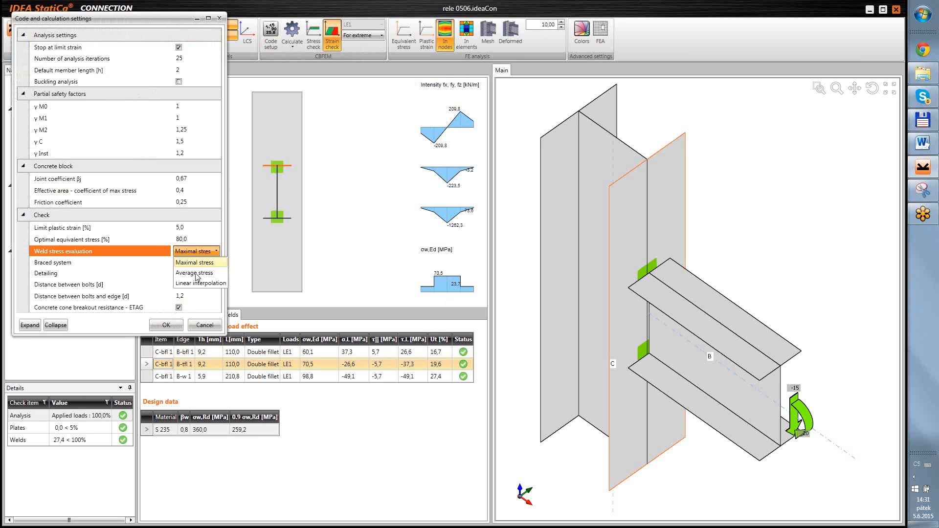
{"action": "left_click", "coordinate": [196, 284]}
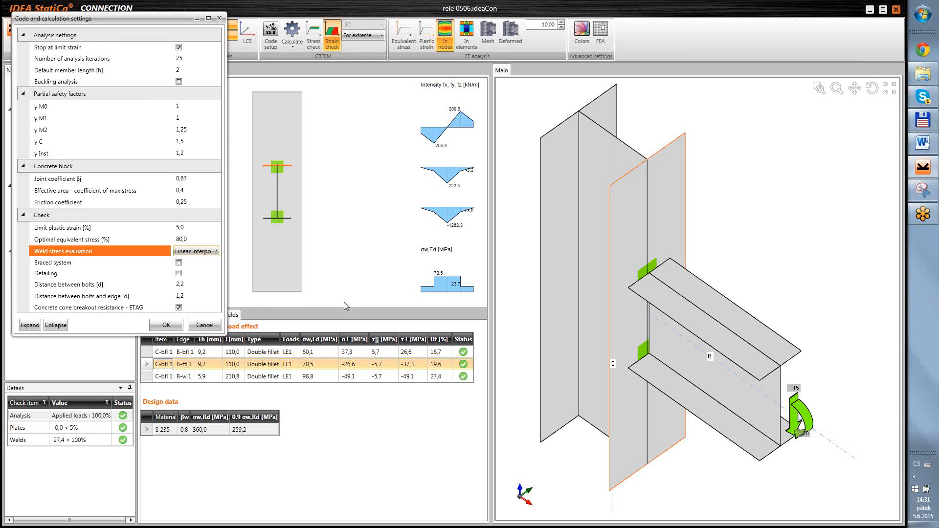
{"action": "left_click", "coordinate": [165, 325]}
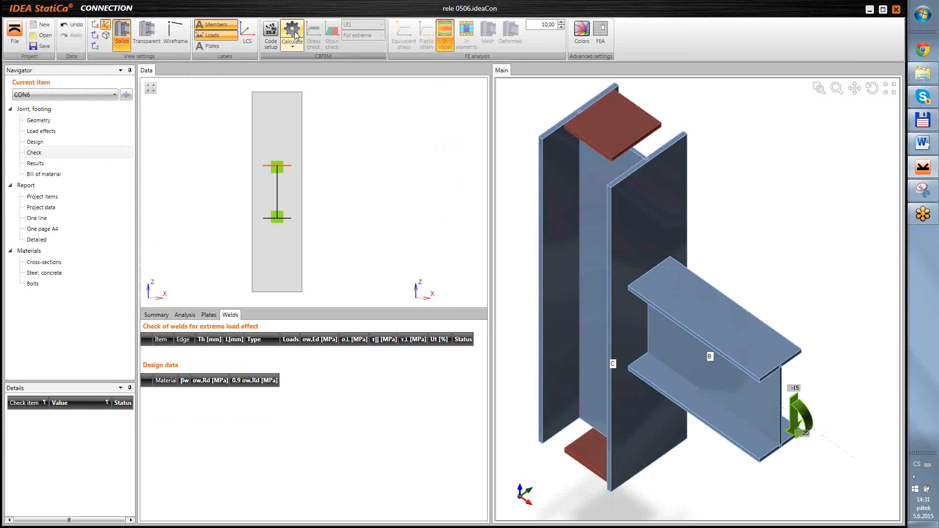
{"action": "left_click", "coordinate": [299, 44]}
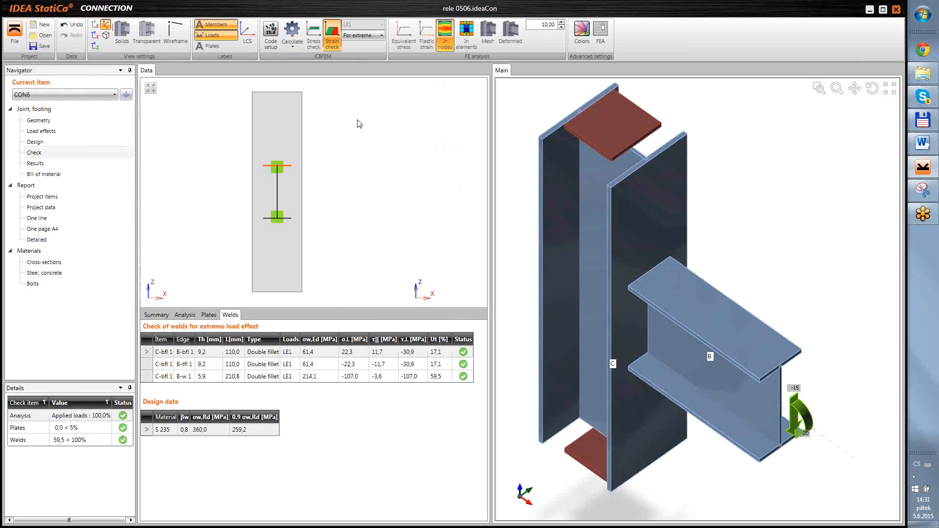
Compare the force and stress diagrams of beam B's top flange, bottom flange and web welds
{"action": "left_click", "coordinate": [149, 367]}
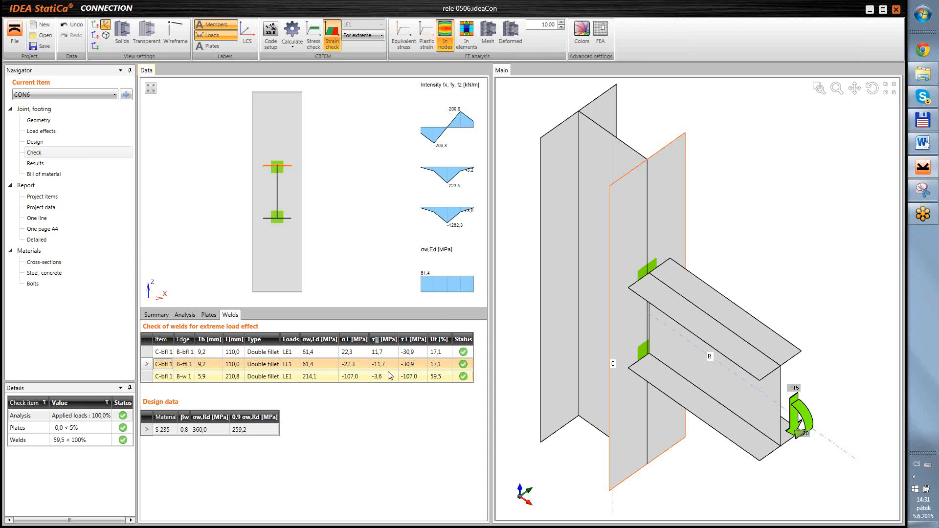
{"action": "left_click", "coordinate": [149, 353]}
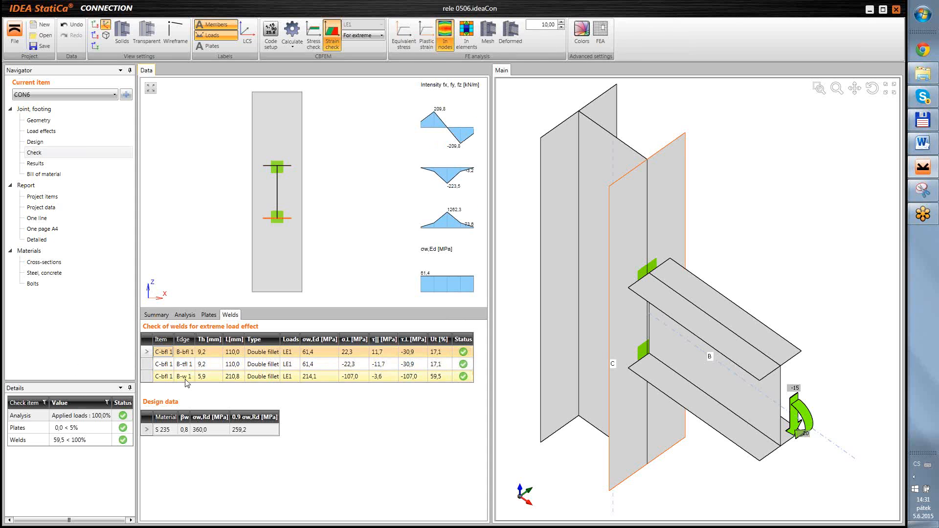
{"action": "left_click", "coordinate": [149, 376]}
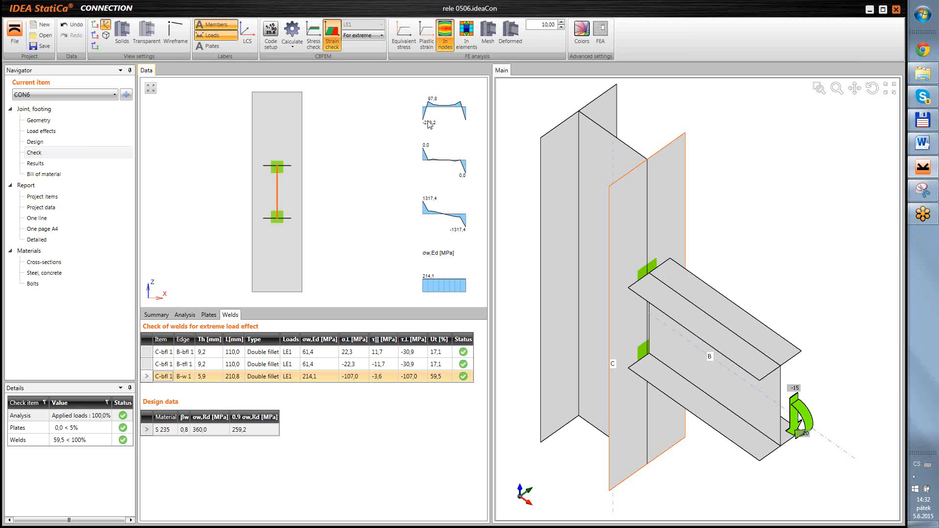
Switch to Word and read on in the release notes to the common weld and circular hollow section manufacturing operations
{"action": "left_click", "coordinate": [923, 143]}
{"action": "scroll", "coordinate": [552, 437], "scroll_direction": "down", "scroll_amount": 1}
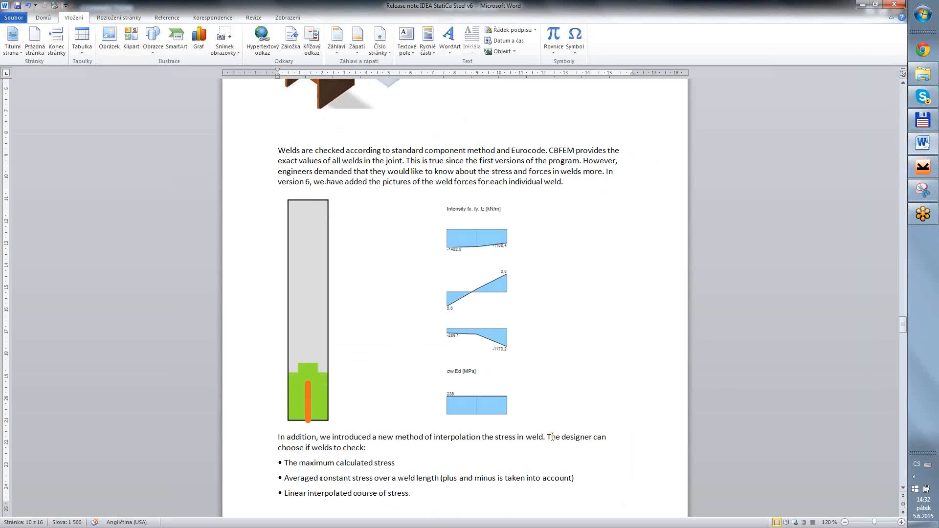
{"action": "scroll", "coordinate": [552, 437], "scroll_direction": "down", "scroll_amount": 4}
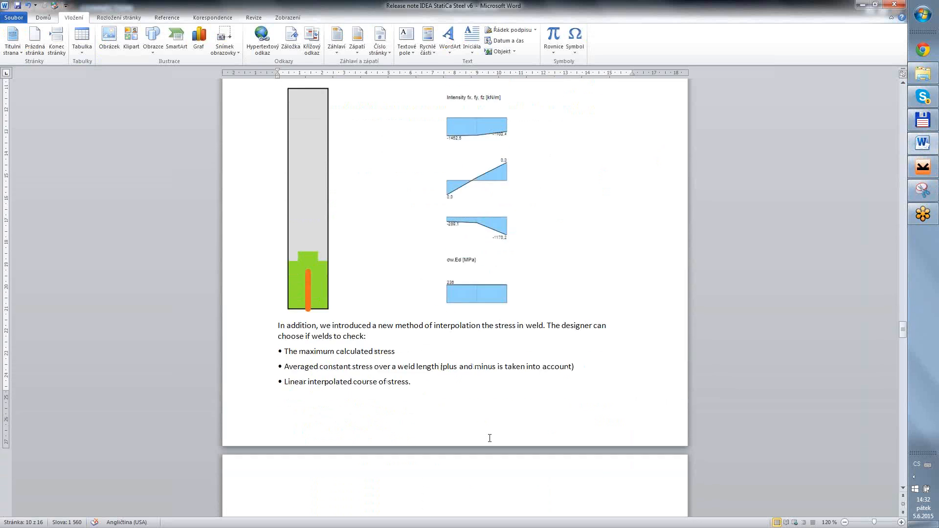
{"action": "scroll", "coordinate": [490, 438], "scroll_direction": "down", "scroll_amount": 10}
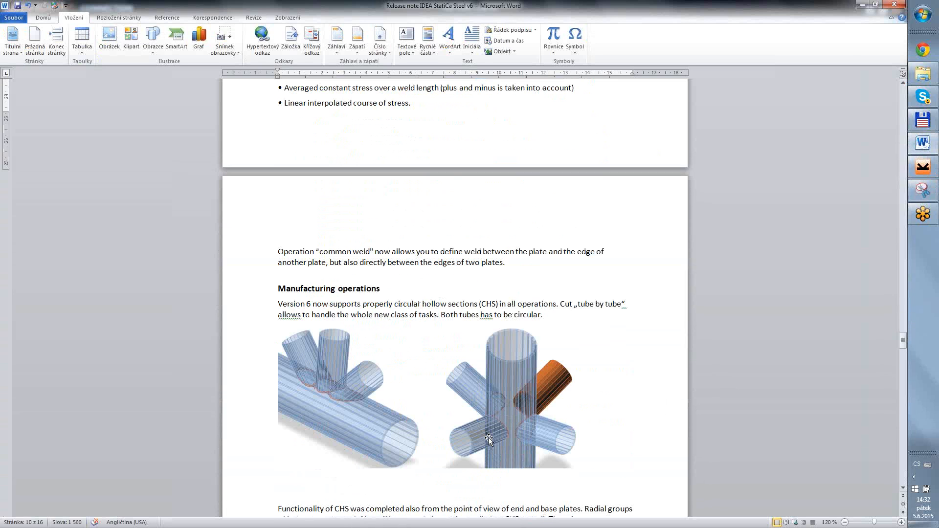
{"action": "scroll", "coordinate": [489, 439], "scroll_direction": "down", "scroll_amount": 3}
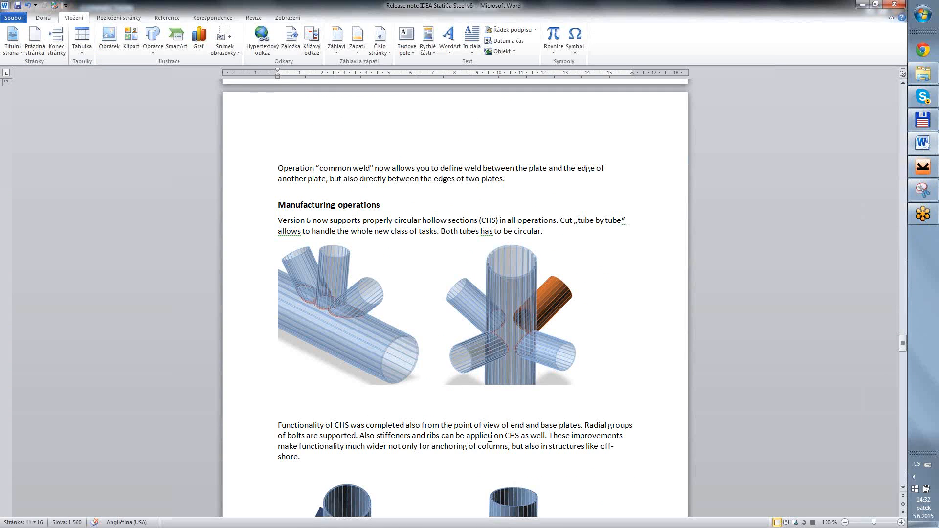
{"action": "scroll", "coordinate": [490, 439], "scroll_direction": "down", "scroll_amount": 1}
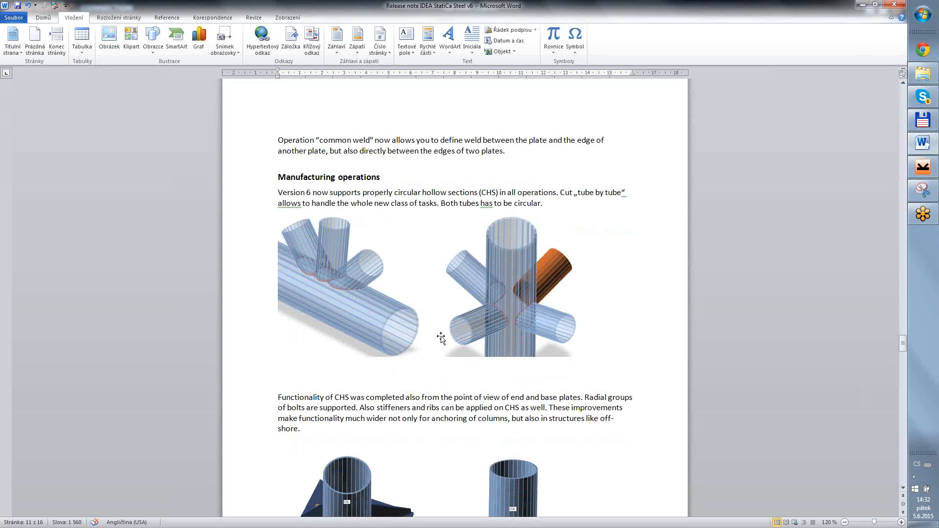
Switch to IDEA StatiCa Connection, save the current project and open the genera 2505 project at item DI
{"action": "scroll", "coordinate": [444, 349], "scroll_direction": "down", "scroll_amount": 1}
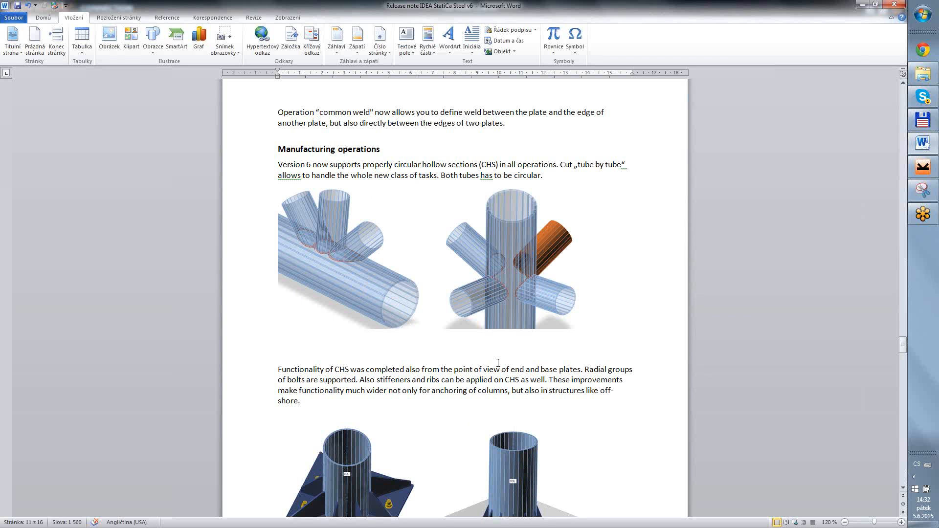
{"action": "scroll", "coordinate": [498, 363], "scroll_direction": "down", "scroll_amount": 2}
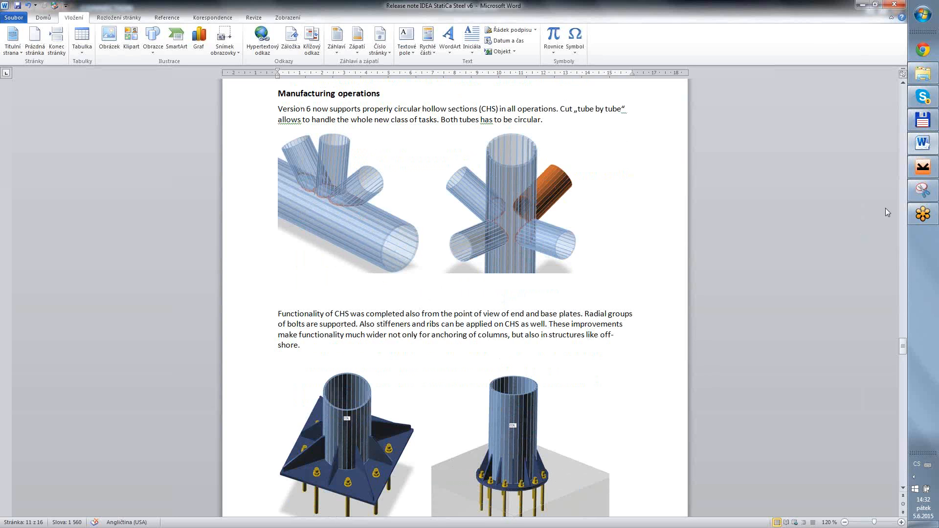
{"action": "left_click", "coordinate": [927, 169]}
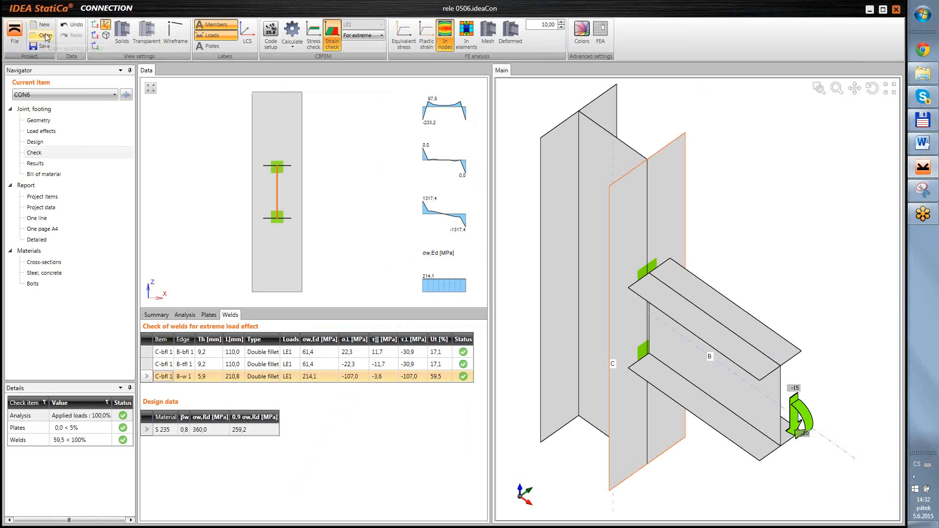
{"action": "left_click", "coordinate": [46, 36]}
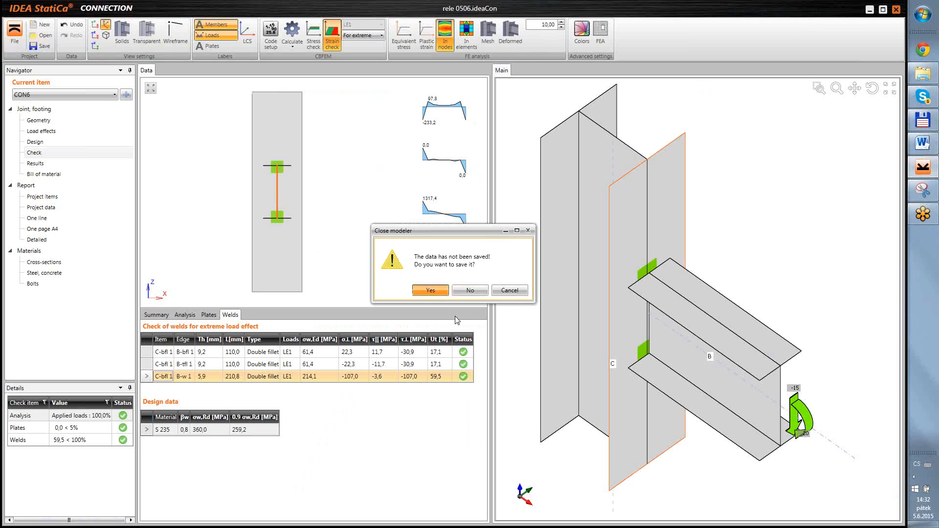
{"action": "key", "text": "Return"}
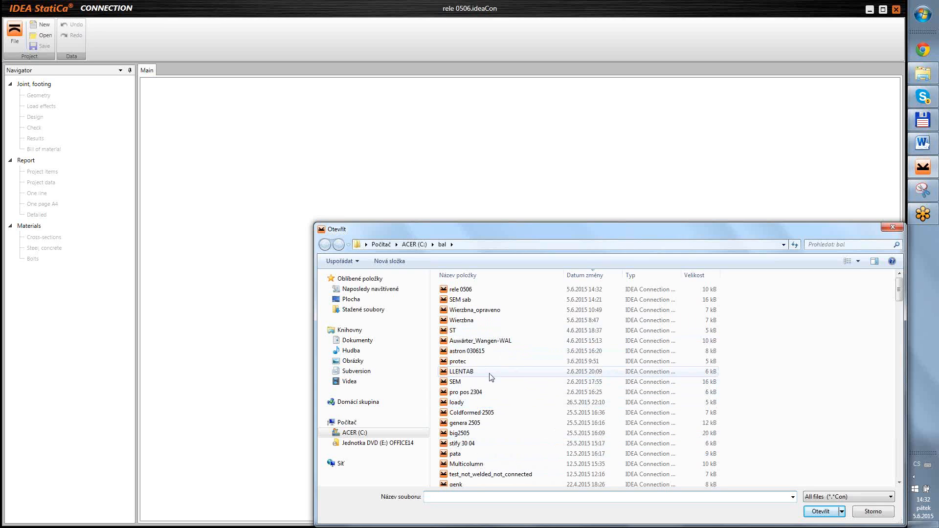
{"action": "left_click", "coordinate": [468, 425]}
{"action": "double_click", "coordinate": [470, 423]}
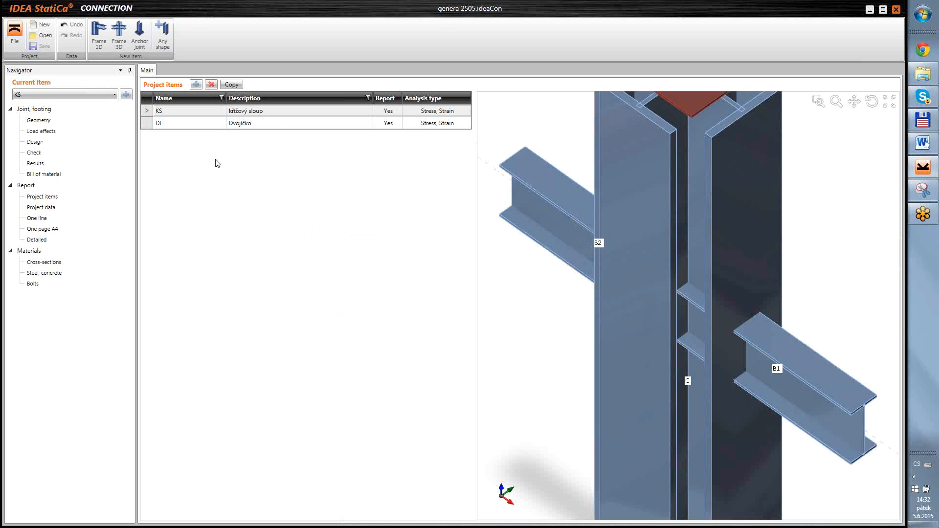
{"action": "left_click", "coordinate": [283, 125]}
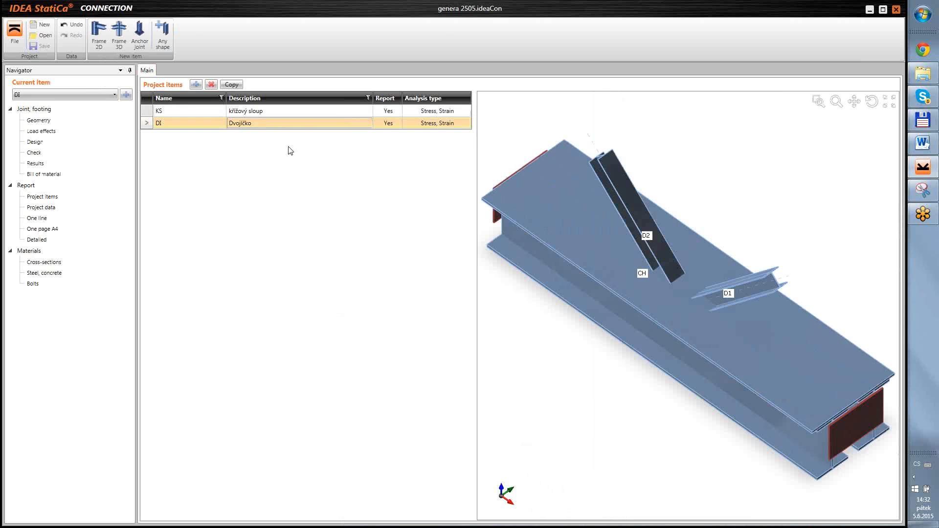
Open the trubky project and acknowledge the weld conversion notice
{"action": "left_click", "coordinate": [44, 37]}
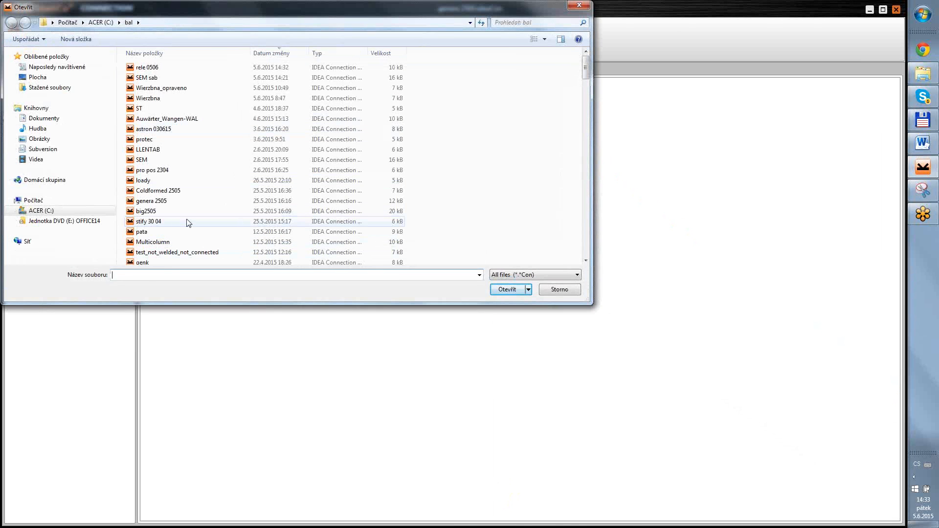
{"action": "left_click", "coordinate": [585, 260]}
{"action": "left_click", "coordinate": [585, 260]}
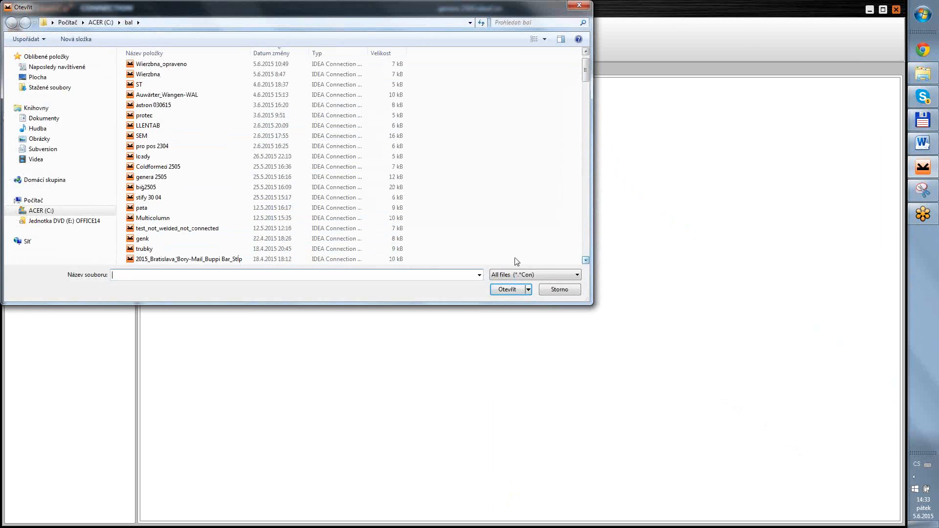
{"action": "left_click", "coordinate": [143, 251]}
{"action": "key", "text": "Return"}
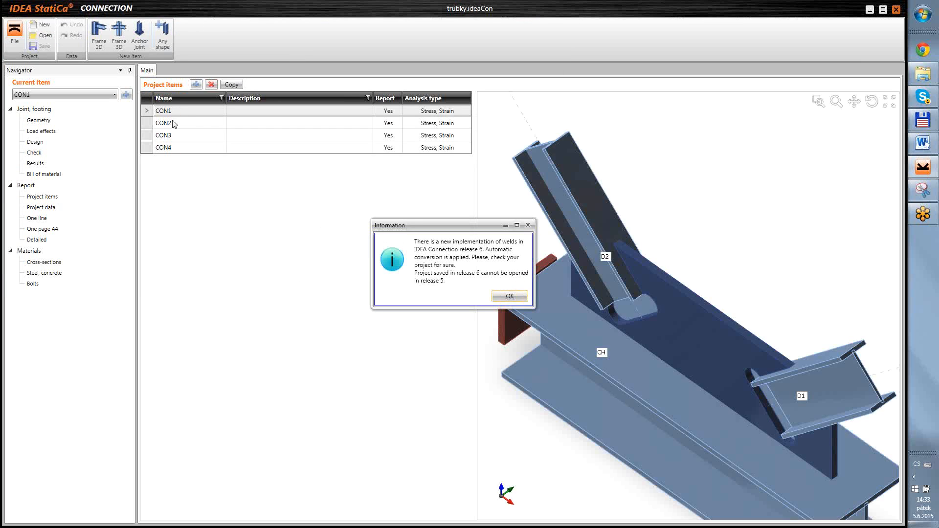
{"action": "left_click", "coordinate": [508, 296]}
Preview project items CON2, CON3 and CON4, and inspect CON4's tube joint from another angle
{"action": "left_click", "coordinate": [147, 125]}
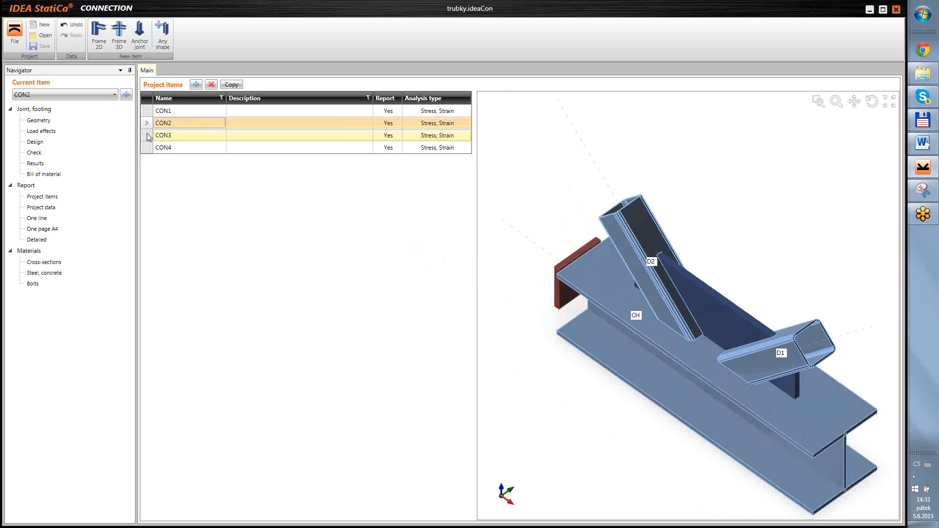
{"action": "left_click", "coordinate": [149, 136]}
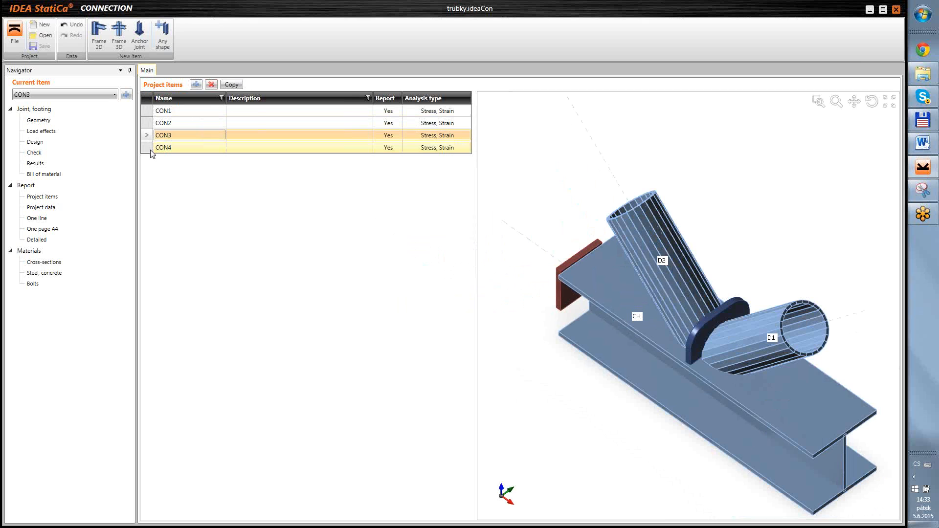
{"action": "left_click", "coordinate": [149, 149]}
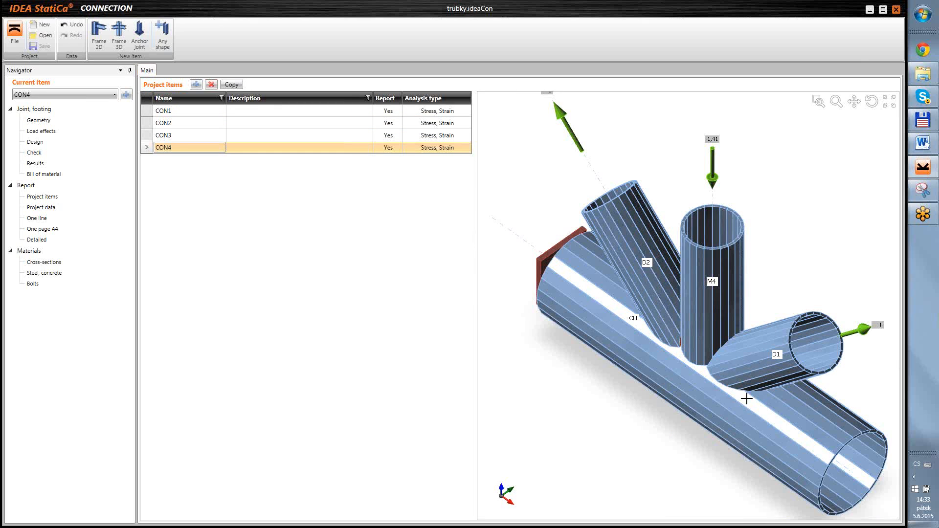
{"action": "middle_click_drag", "start_coordinate": [655, 447], "coordinate": [733, 356], "text": "ctrl"}
{"action": "middle_click_drag", "start_coordinate": [594, 325], "coordinate": [493, 319], "text": "ctrl"}
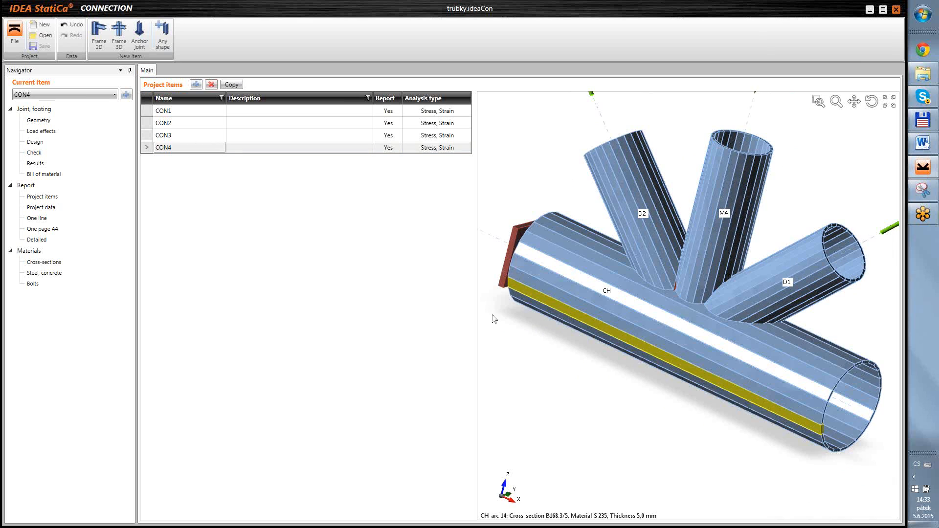
Open CON4's manufacturing operations design and show the tube joint as transparent
{"action": "left_click", "coordinate": [41, 143]}
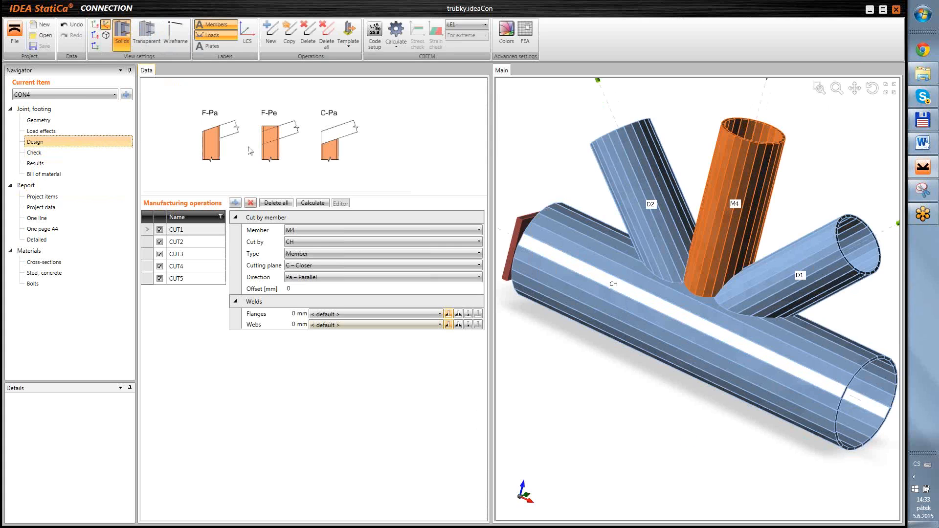
{"action": "left_click", "coordinate": [145, 30]}
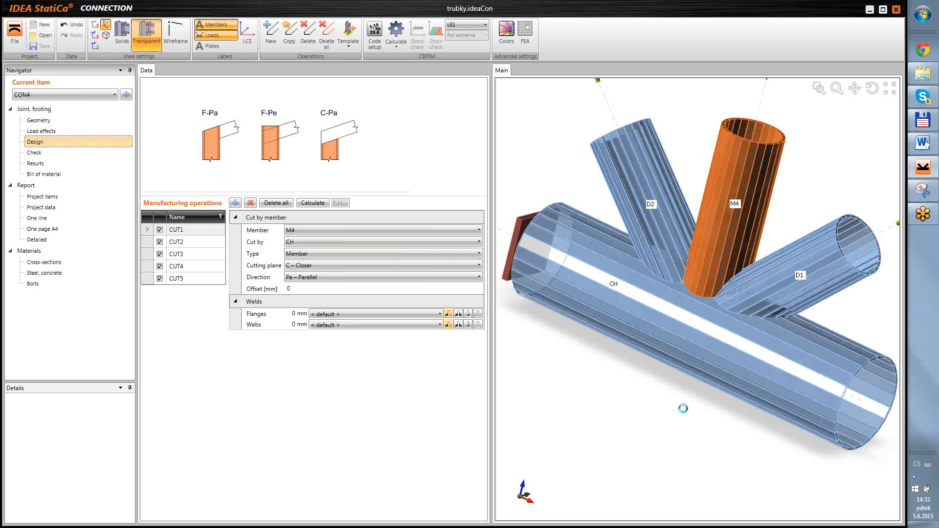
{"action": "middle_click_drag", "start_coordinate": [666, 417], "coordinate": [663, 420]}
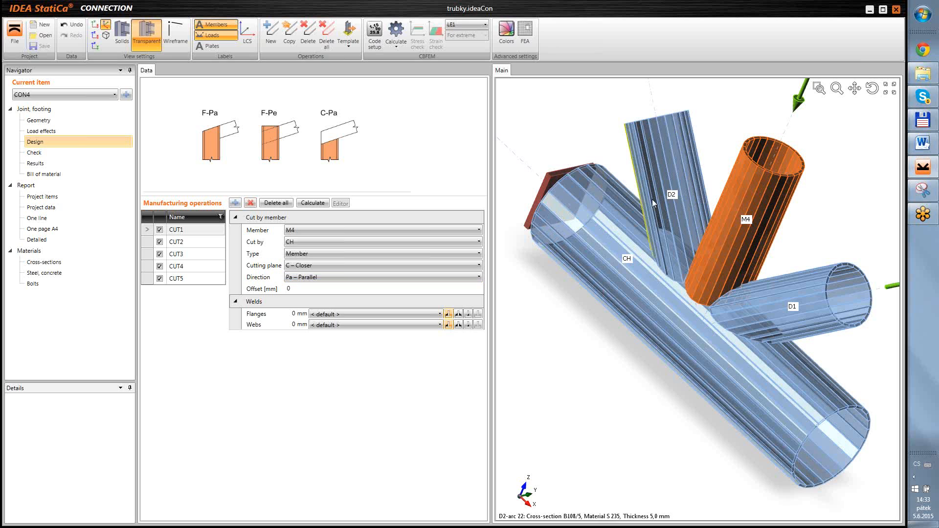
Delete all manufacturing operations of CON4 and try to add a member cut with M4 as the cut member
{"action": "left_click", "coordinate": [276, 203]}
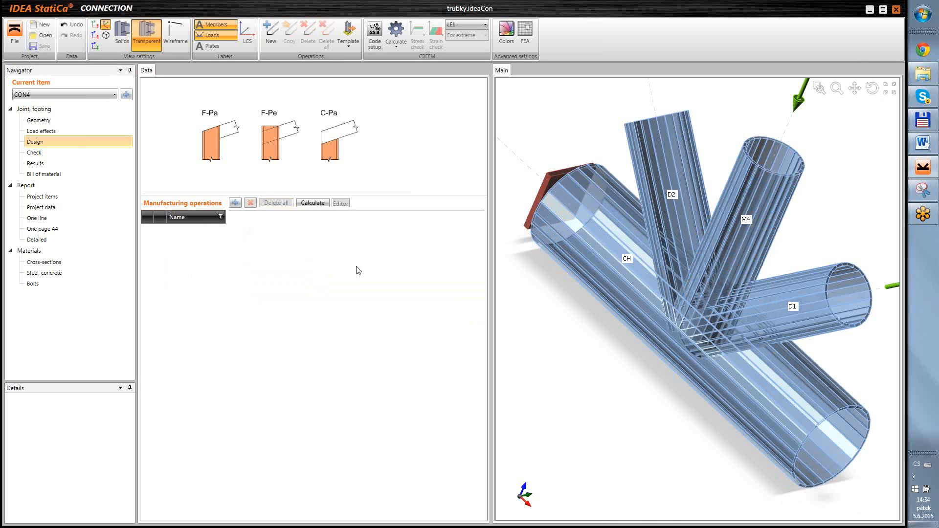
{"action": "middle_click_drag", "start_coordinate": [753, 378], "coordinate": [676, 416]}
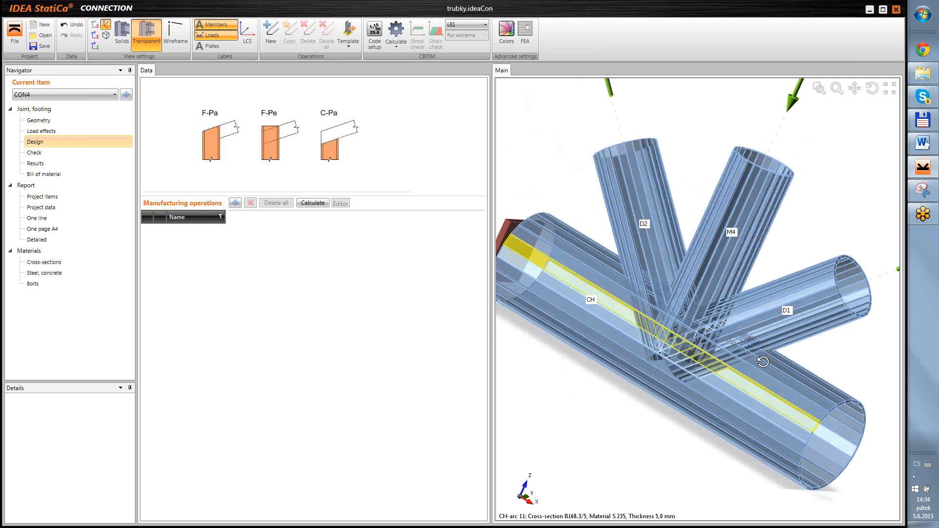
{"action": "left_click", "coordinate": [276, 38]}
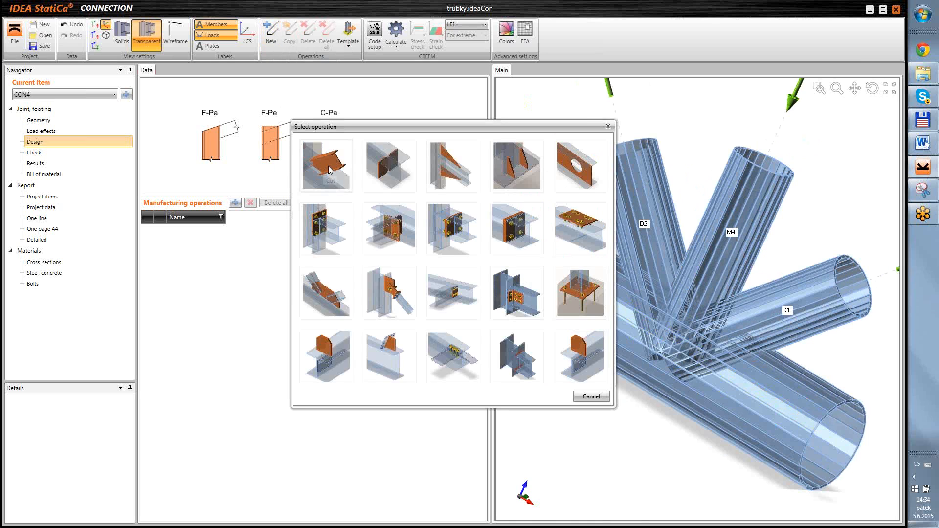
{"action": "left_click", "coordinate": [337, 171]}
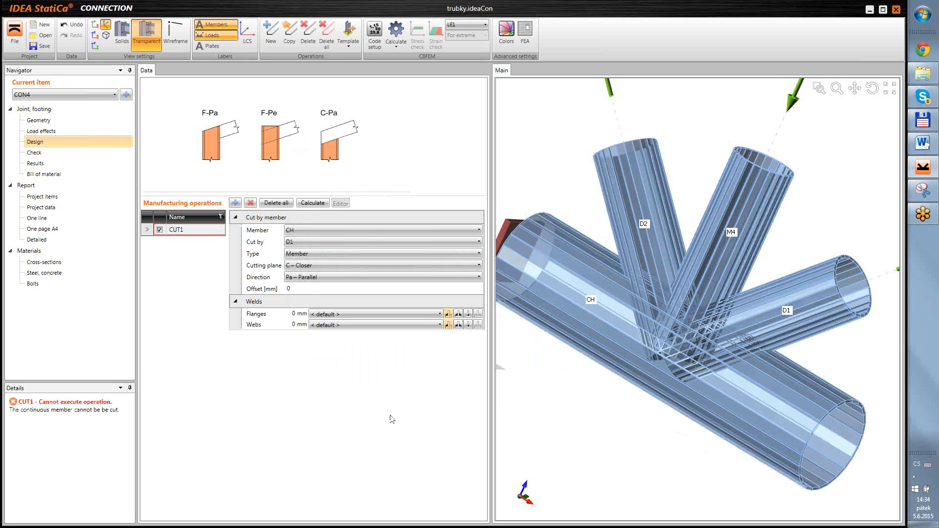
{"action": "left_click", "coordinate": [369, 231]}
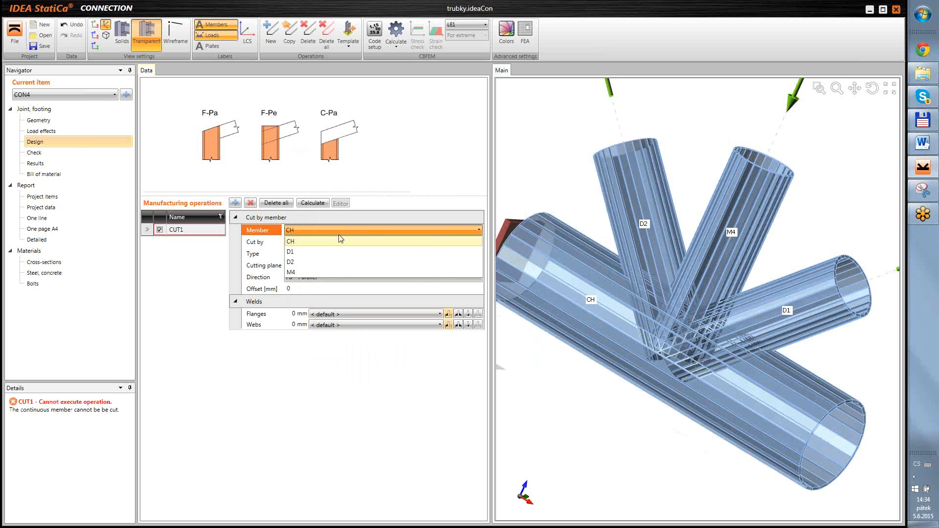
{"action": "left_click", "coordinate": [300, 273]}
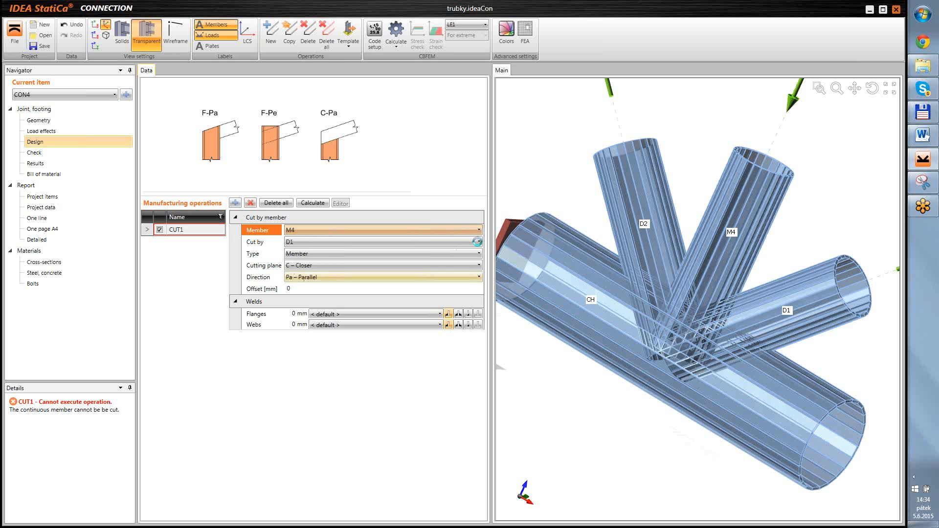
{"action": "left_click", "coordinate": [463, 243]}
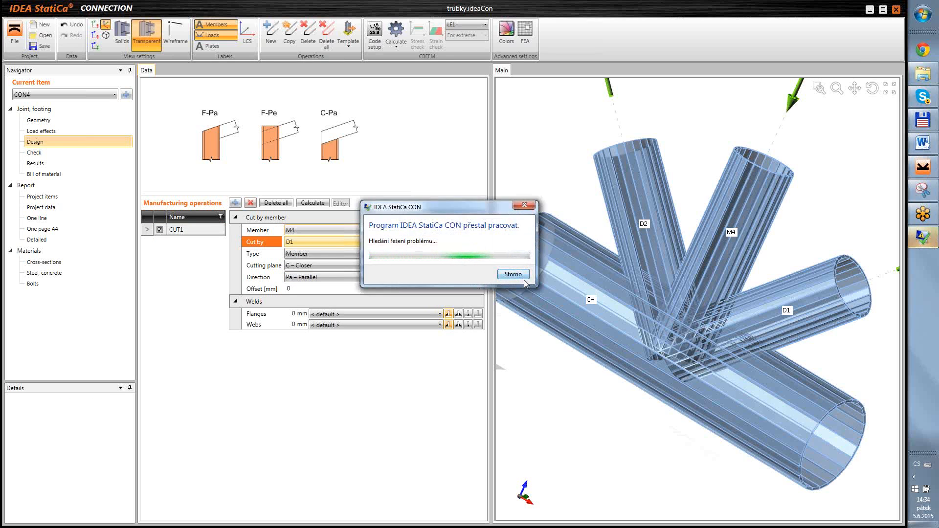
Restart IDEA StatiCa Connection without recovering the unsaved data and maximize its window
{"action": "left_click", "coordinate": [520, 277]}
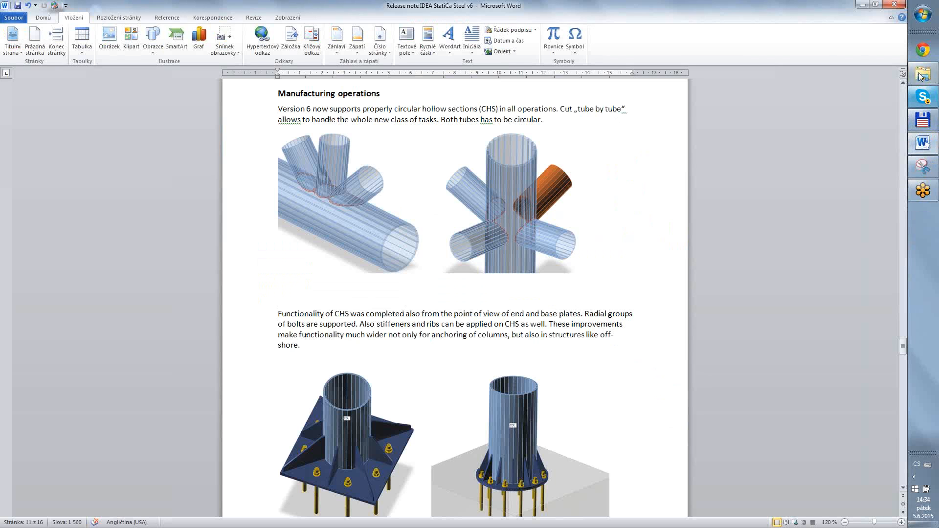
{"action": "right_click", "coordinate": [924, 232]}
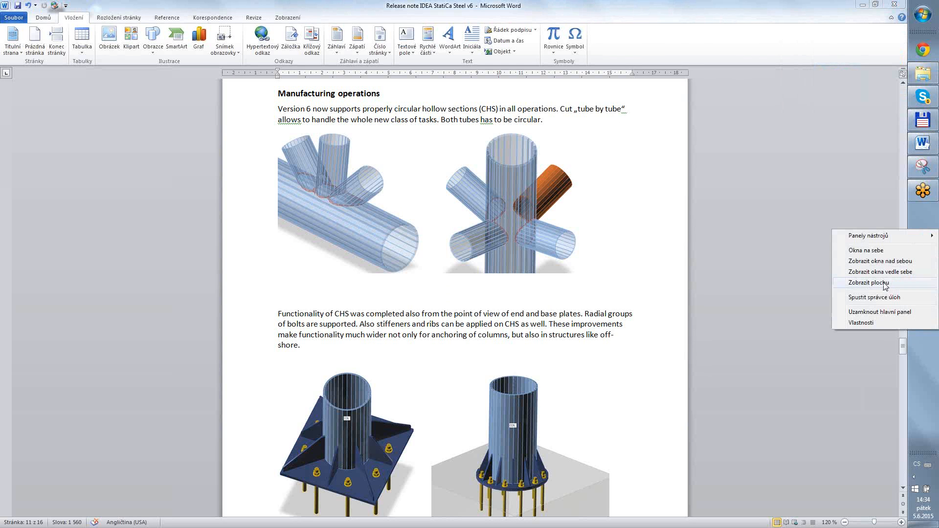
{"action": "left_click", "coordinate": [886, 286]}
{"action": "double_click", "coordinate": [474, 60]}
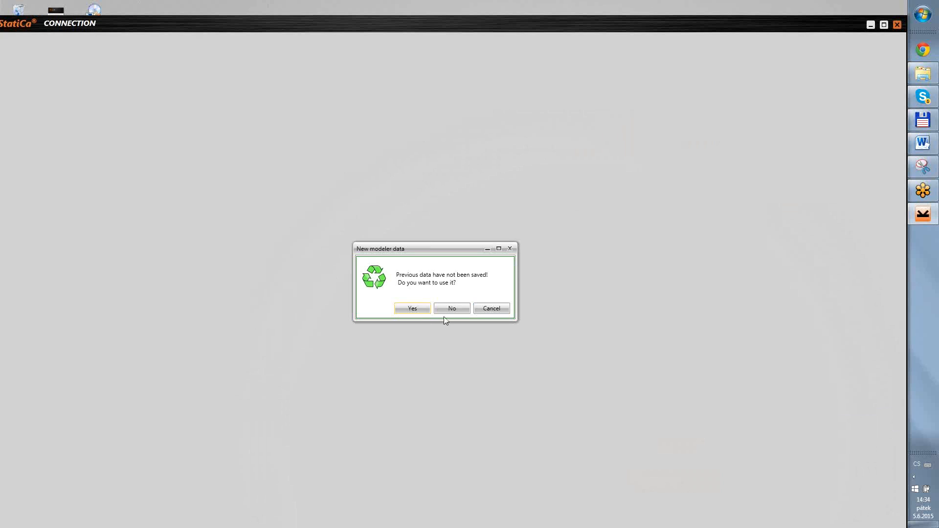
{"action": "left_click", "coordinate": [452, 309]}
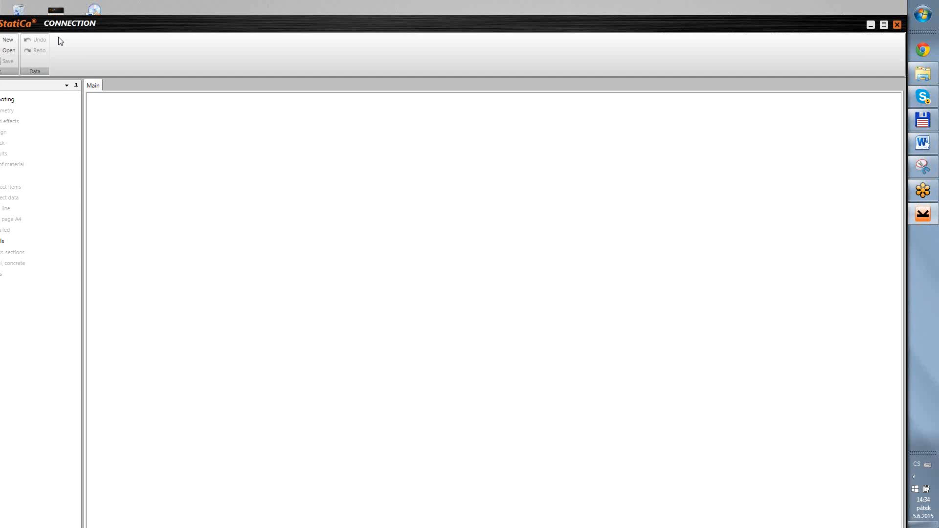
{"action": "double_click", "coordinate": [125, 30]}
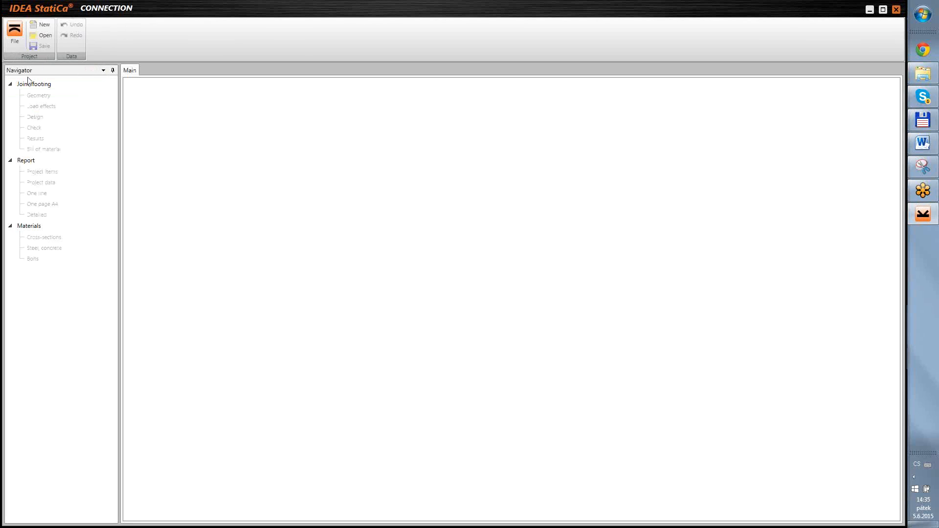
Create a new project with a planar joint made of continuous chord CH and diagonals D1 and D2
{"action": "left_click", "coordinate": [47, 38]}
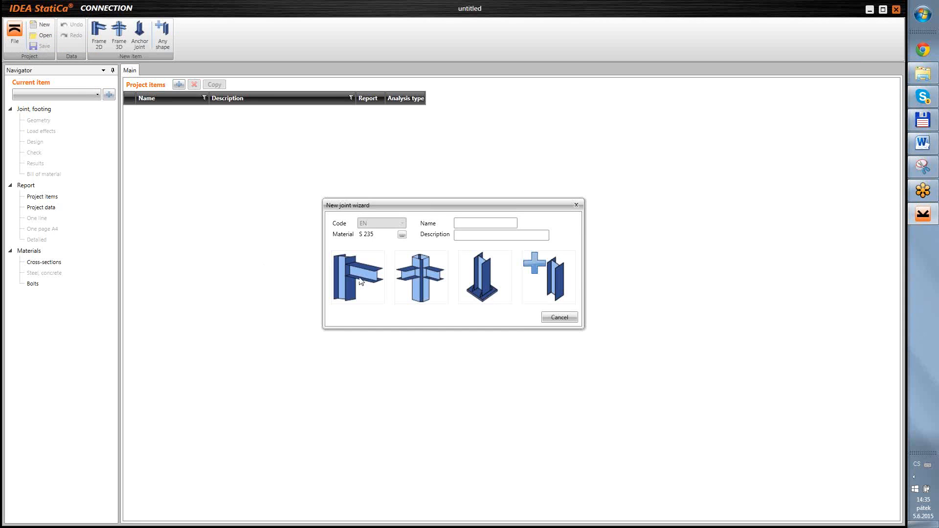
{"action": "left_click", "coordinate": [372, 274]}
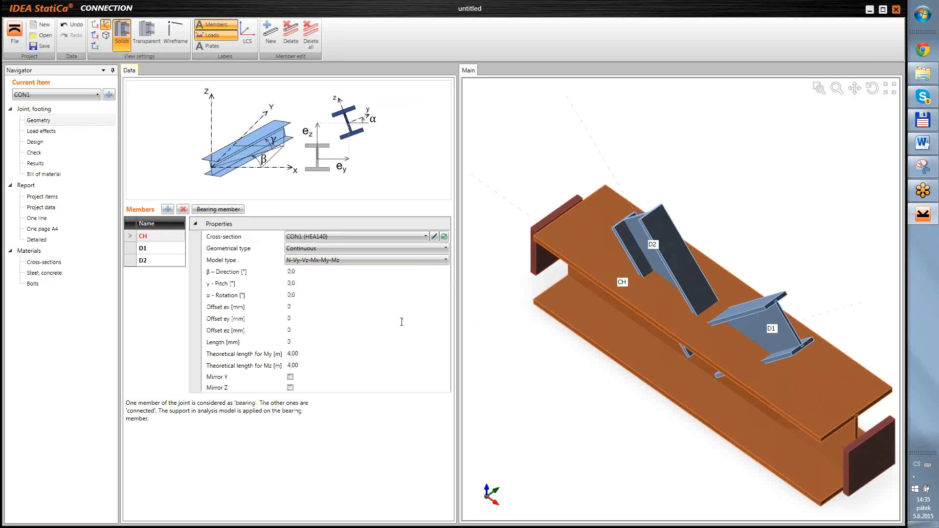
Assign the rolled circular hollow section B244.5/8 to the chord member CH
{"action": "left_click", "coordinate": [445, 237]}
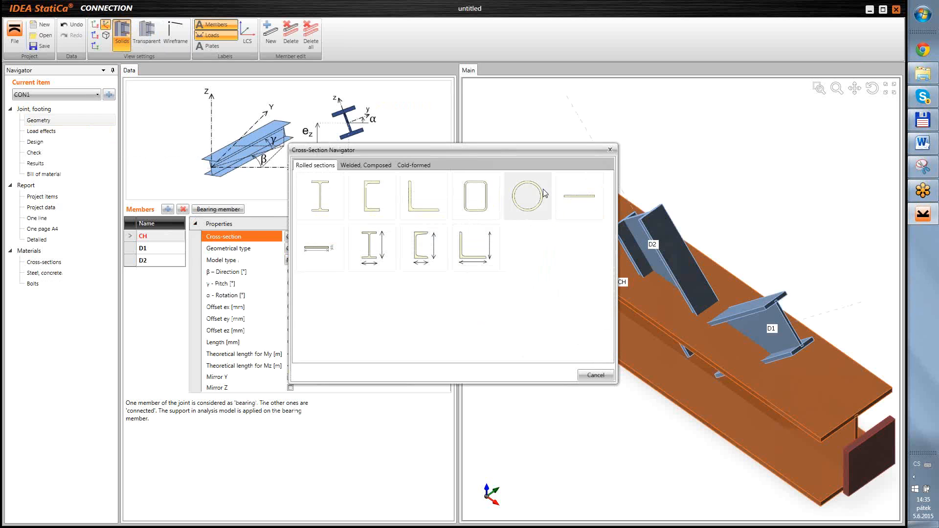
{"action": "left_click", "coordinate": [538, 199]}
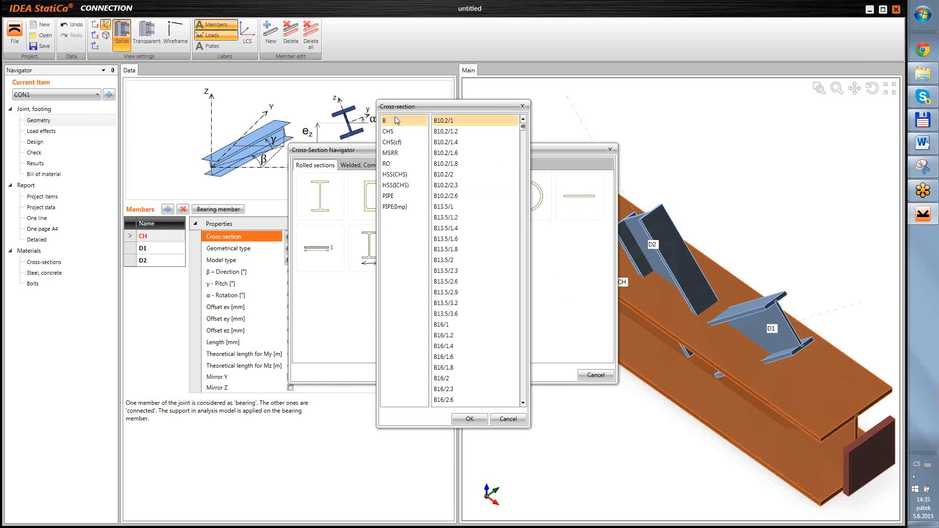
{"action": "scroll", "coordinate": [525, 235], "scroll_direction": "down", "scroll_amount": 10}
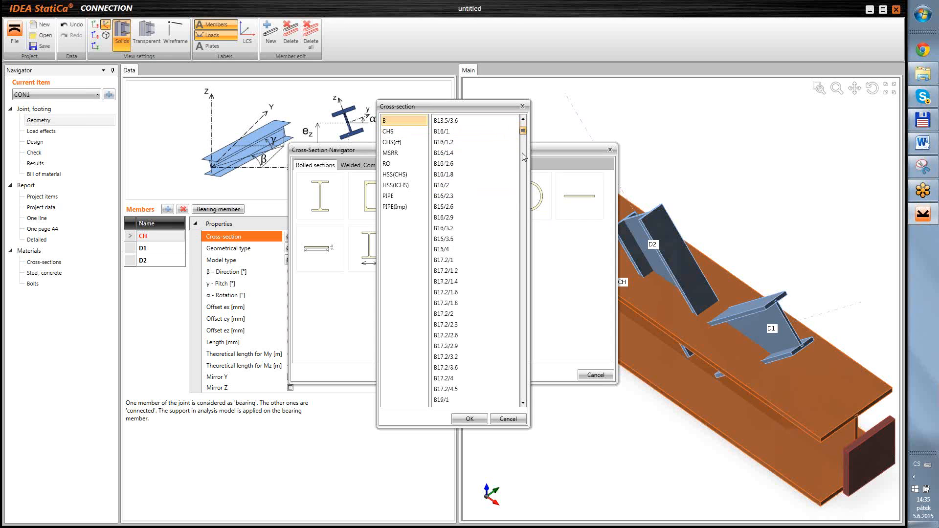
{"action": "left_click_drag", "start_coordinate": [525, 235], "coordinate": [533, 304]}
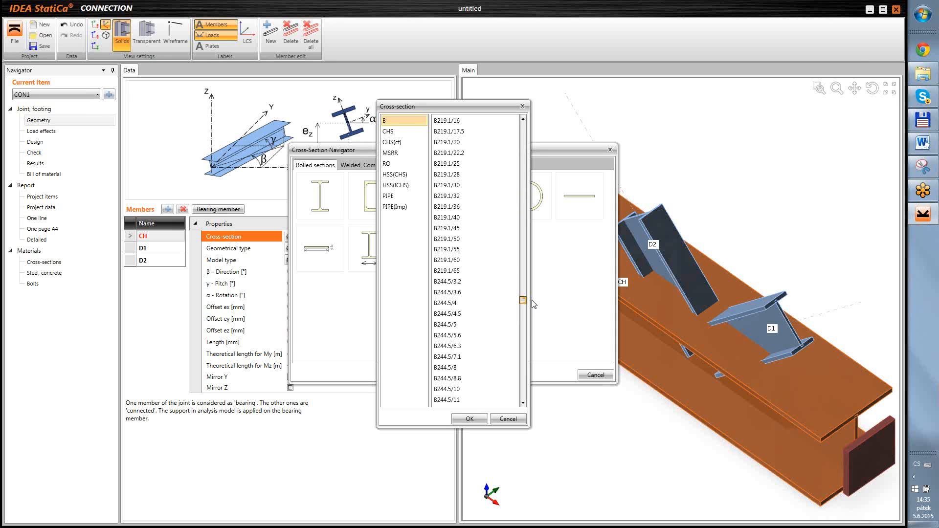
{"action": "double_click", "coordinate": [447, 372]}
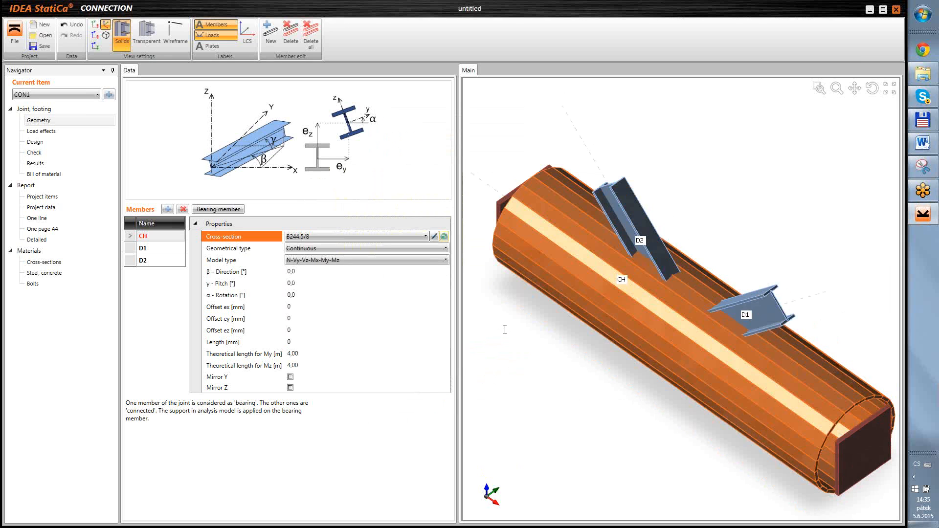
Assign the rolled circular hollow section B133/5 to diagonal D1
{"action": "left_click", "coordinate": [167, 249]}
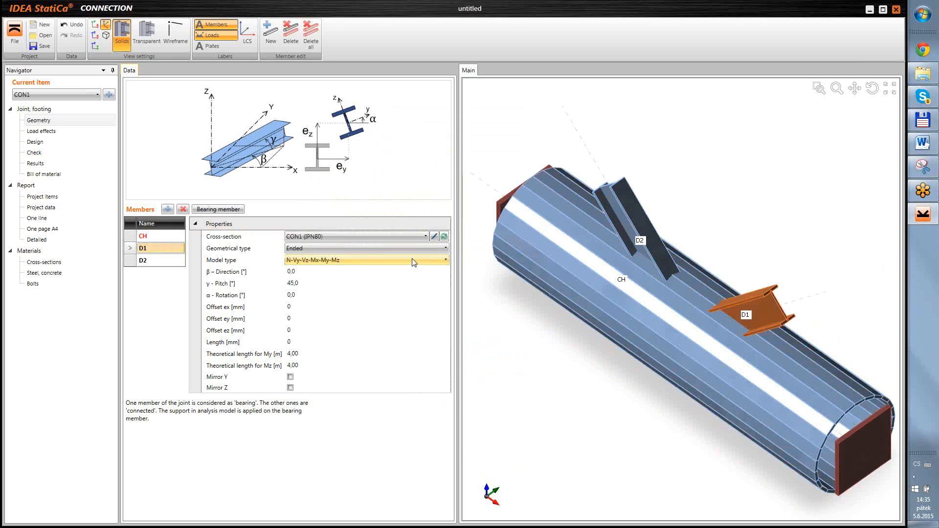
{"action": "left_click", "coordinate": [445, 237]}
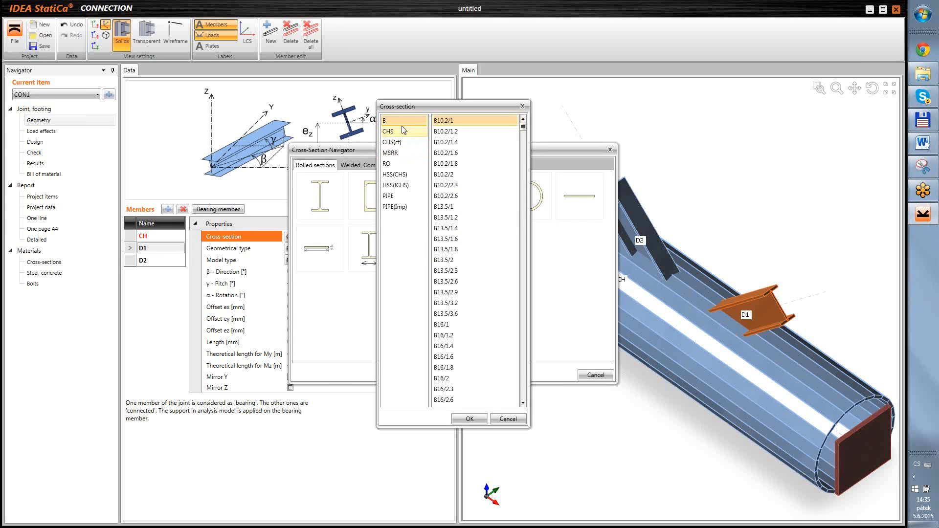
{"action": "scroll", "coordinate": [529, 191], "scroll_direction": "down", "scroll_amount": 10}
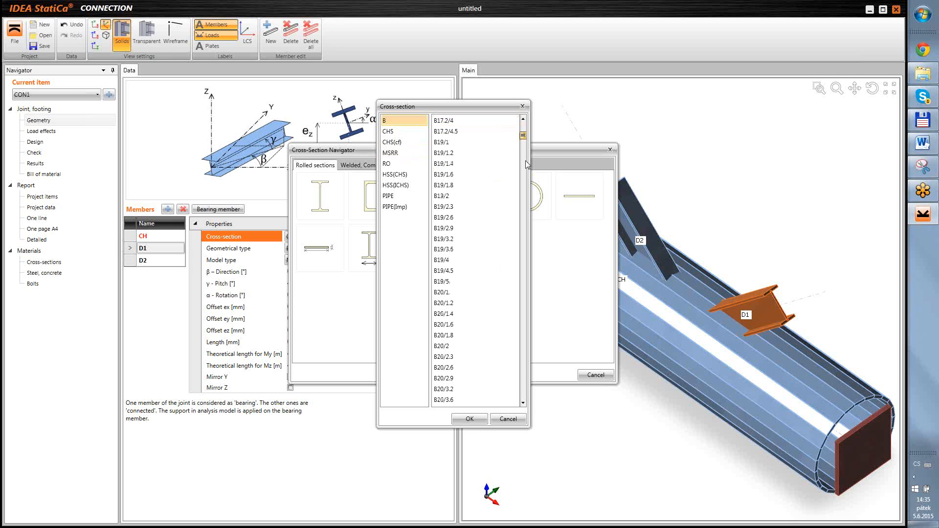
{"action": "scroll", "coordinate": [526, 245], "scroll_direction": "down", "scroll_amount": 15}
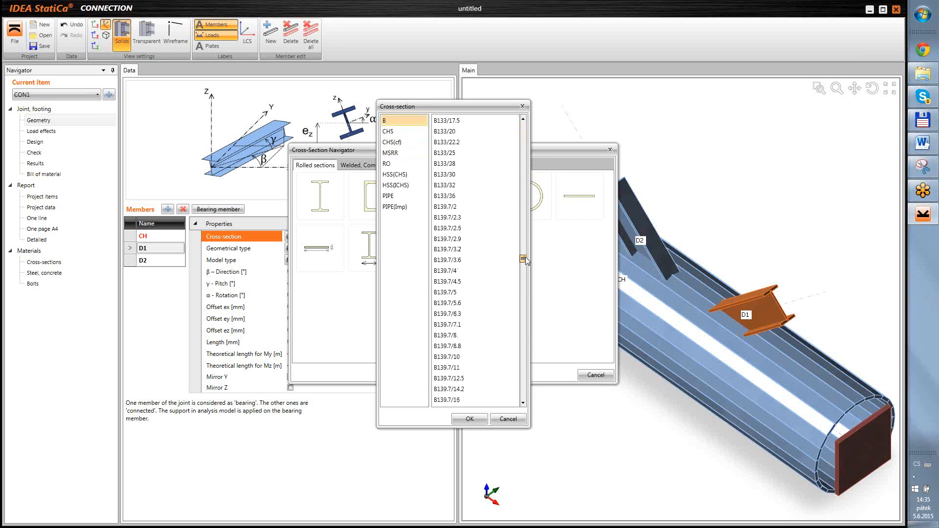
{"action": "scroll", "coordinate": [527, 244], "scroll_direction": "up", "scroll_amount": 5}
{"action": "left_click_drag", "start_coordinate": [526, 248], "coordinate": [528, 255]}
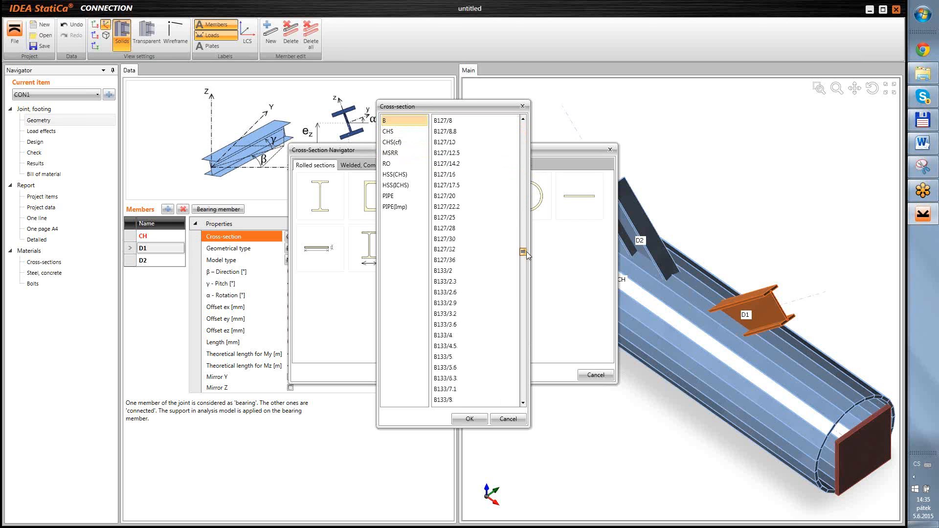
{"action": "double_click", "coordinate": [450, 357]}
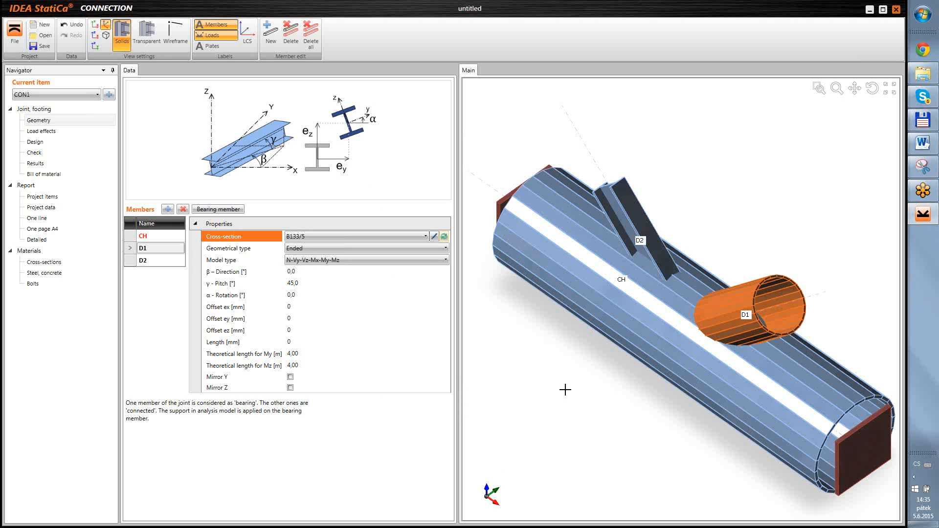
Change the cross-section of diagonal D2 to the existing project section B133/5
{"action": "left_click", "coordinate": [147, 260]}
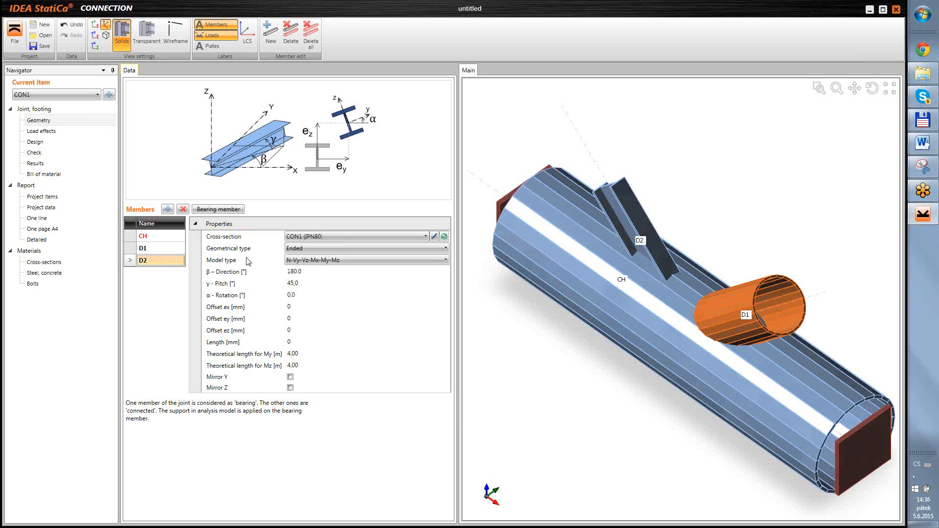
{"action": "left_click", "coordinate": [385, 237]}
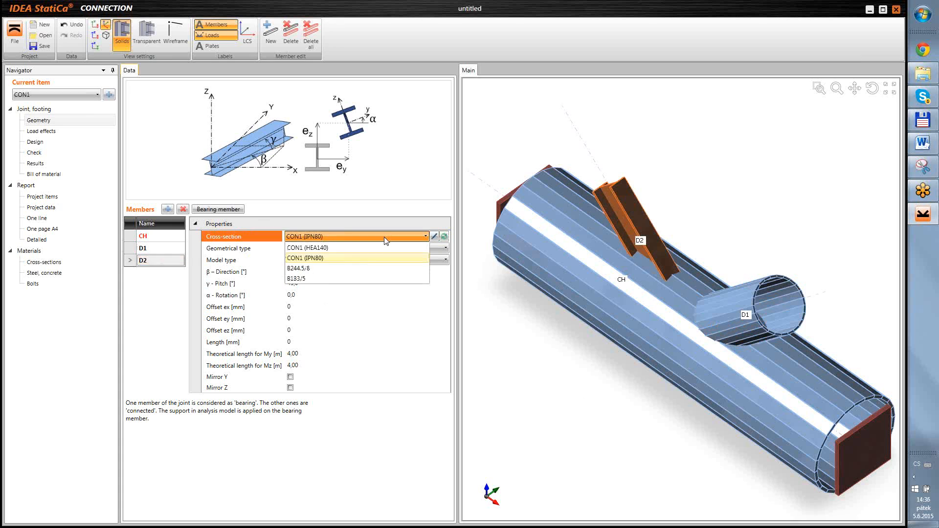
{"action": "left_click", "coordinate": [326, 279]}
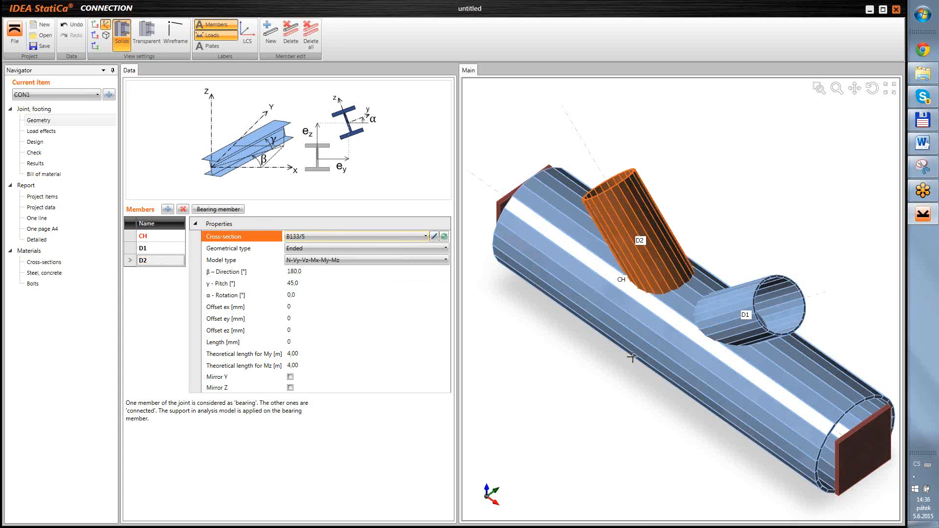
Show the joint as transparent in the design and add a member cut that trims diagonal D1 by chord CH
{"action": "mouse_move", "coordinate": [629, 386]}
{"action": "right_mouse_down"}
{"action": "mouse_move", "coordinate": [647, 372]}
{"action": "mouse_move", "coordinate": [612, 375]}
{"action": "mouse_move", "coordinate": [617, 382]}
{"action": "right_mouse_up"}
{"action": "left_click", "coordinate": [34, 142]}
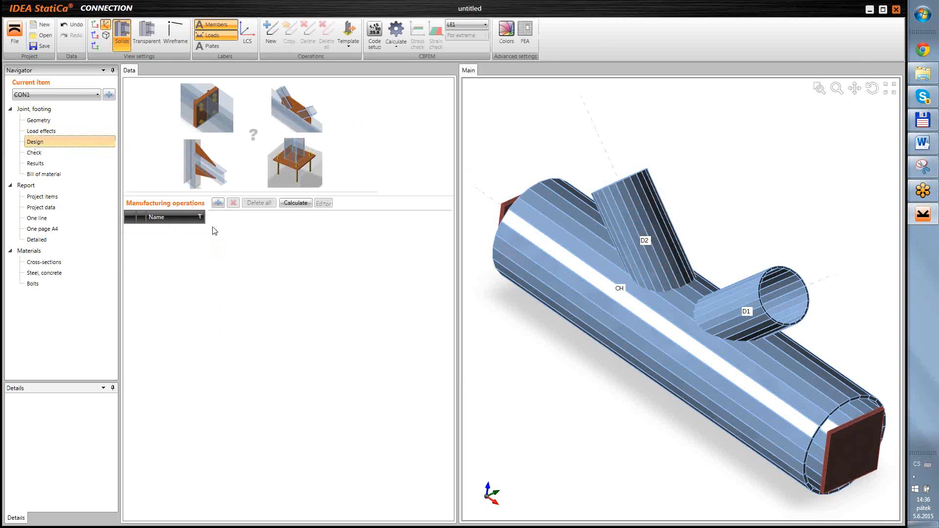
{"action": "left_click", "coordinate": [147, 31]}
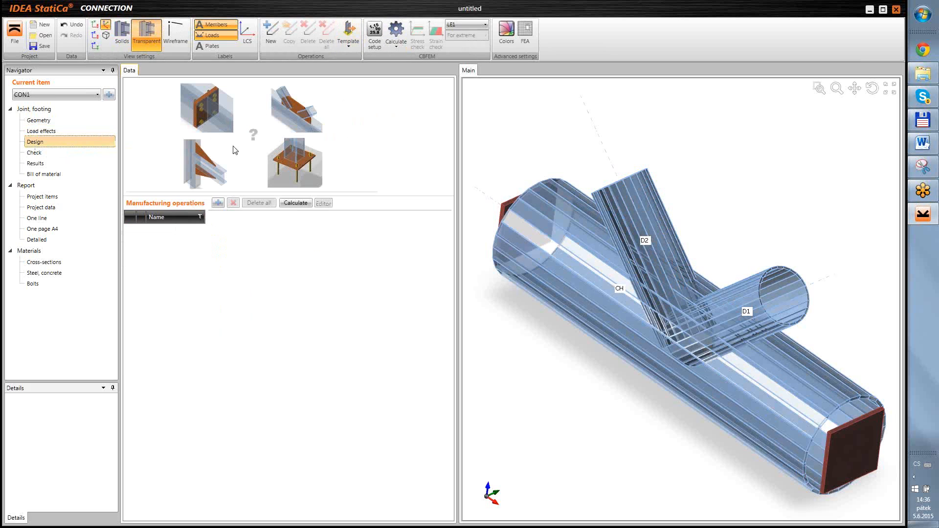
{"action": "left_click", "coordinate": [218, 203]}
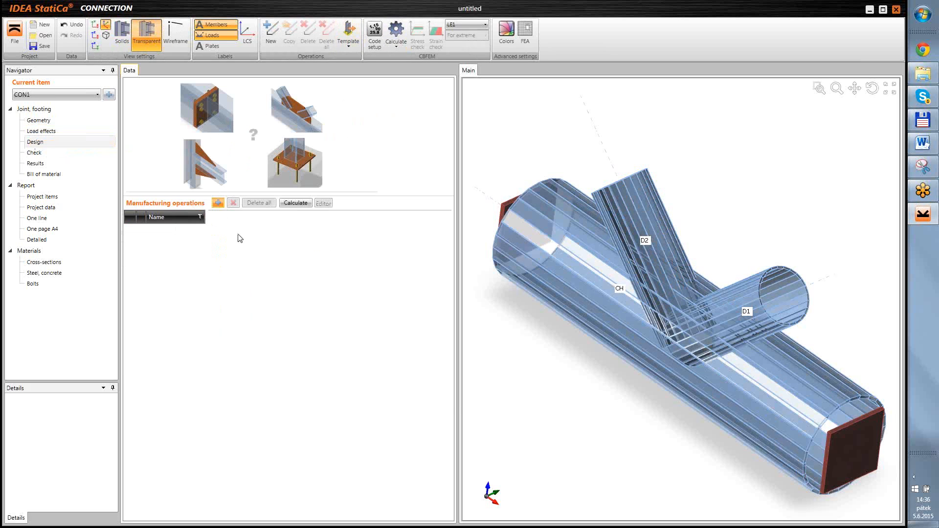
{"action": "left_click", "coordinate": [394, 253]}
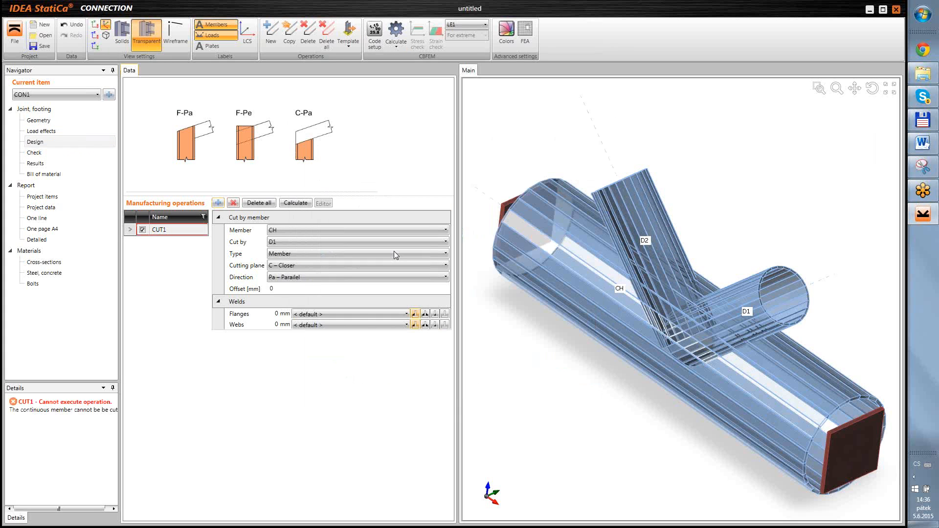
{"action": "left_click", "coordinate": [391, 230]}
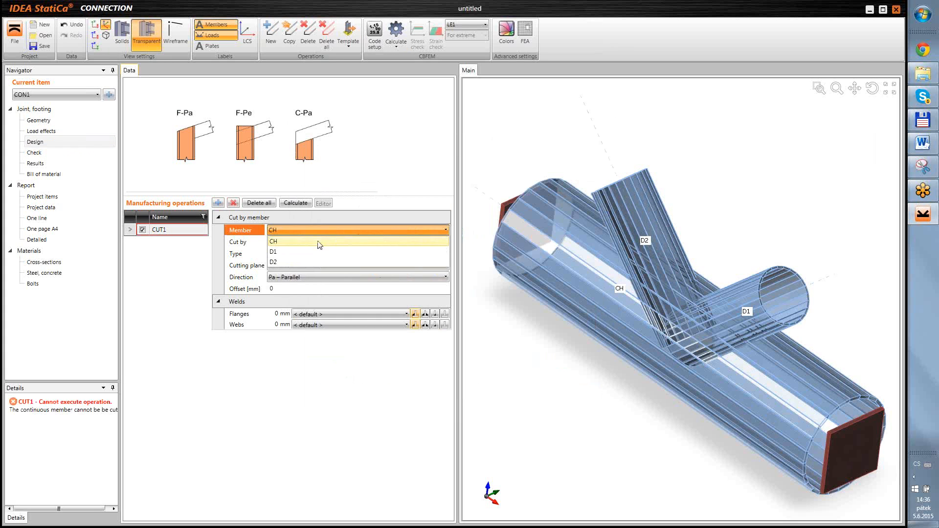
{"action": "left_click", "coordinate": [332, 251]}
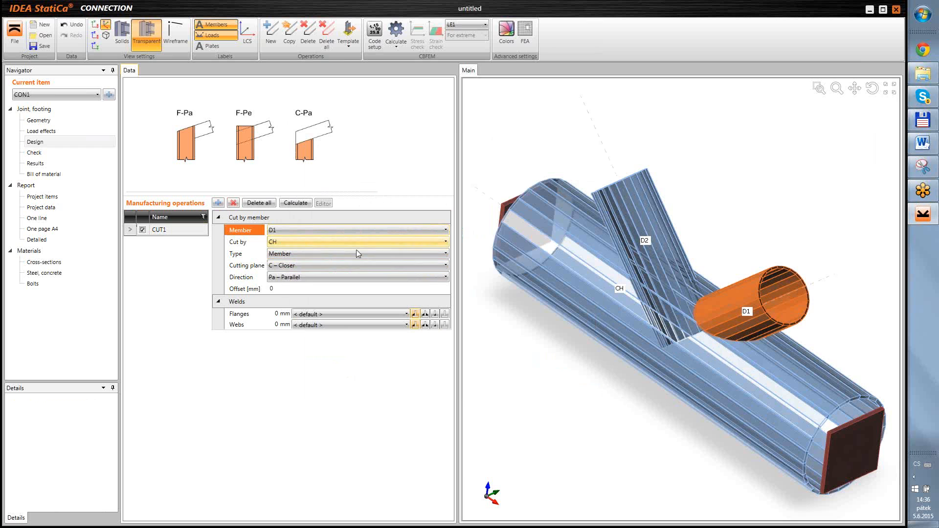
{"action": "right_click_drag", "start_coordinate": [742, 376], "coordinate": [767, 353]}
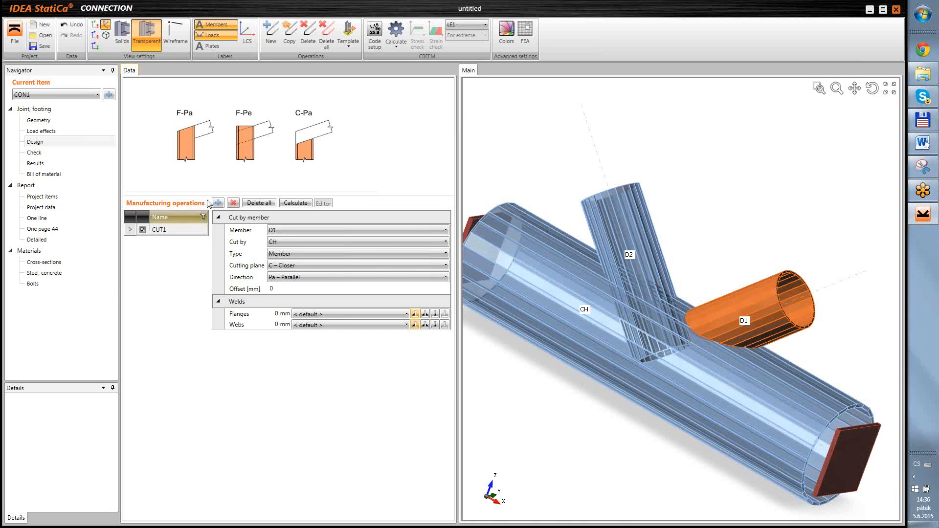
Copy the D1 cut operation and set D2 as the member cut by chord CH
{"action": "left_click", "coordinate": [289, 34]}
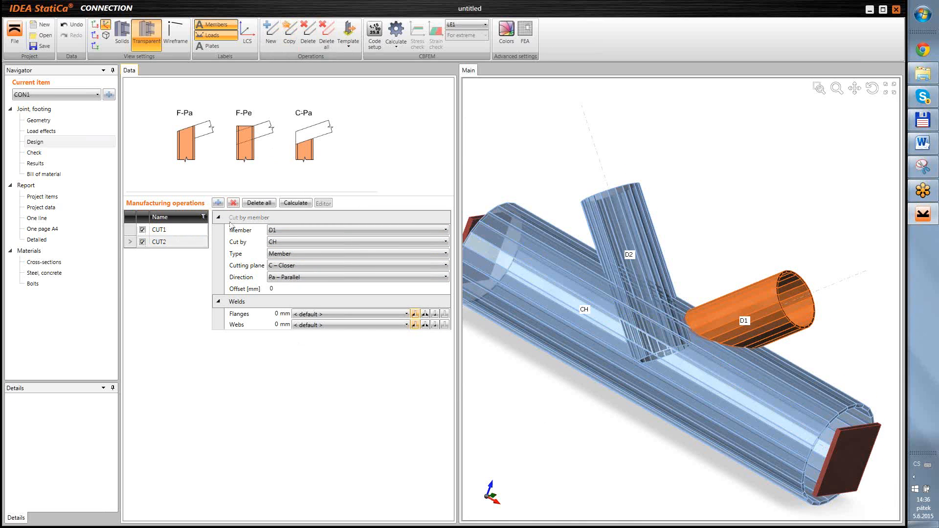
{"action": "left_click", "coordinate": [293, 230]}
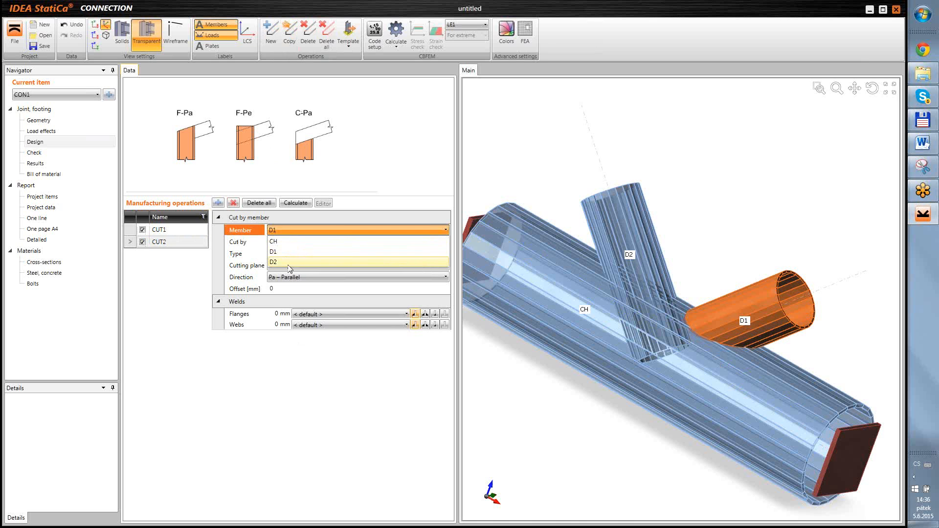
{"action": "left_click", "coordinate": [288, 262]}
{"action": "middle_click_drag", "start_coordinate": [593, 344], "coordinate": [638, 365]}
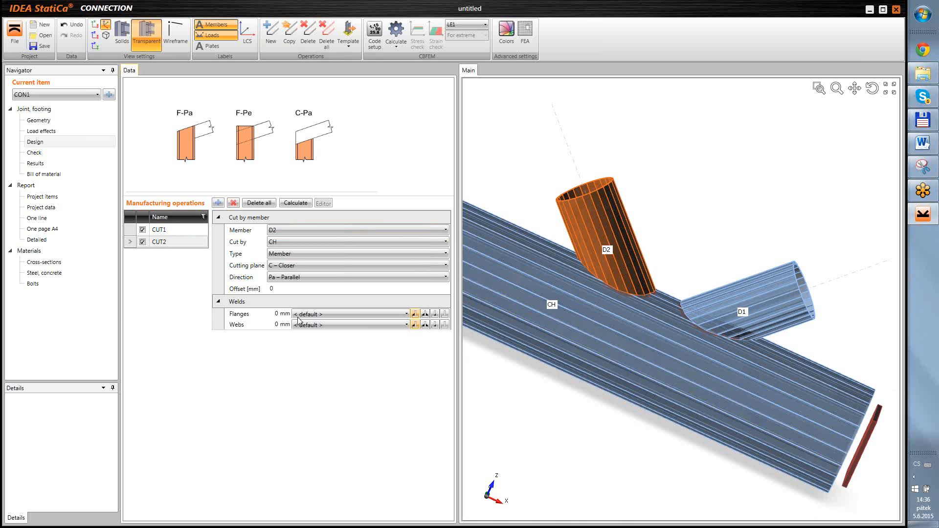
Add a fourth member to the joint geometry and rename it V
{"action": "left_click", "coordinate": [44, 122]}
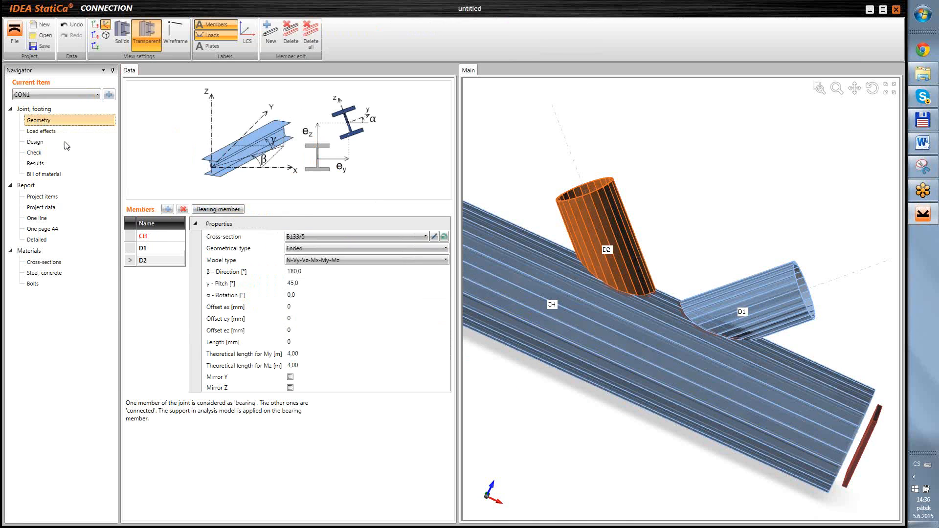
{"action": "left_click", "coordinate": [168, 210]}
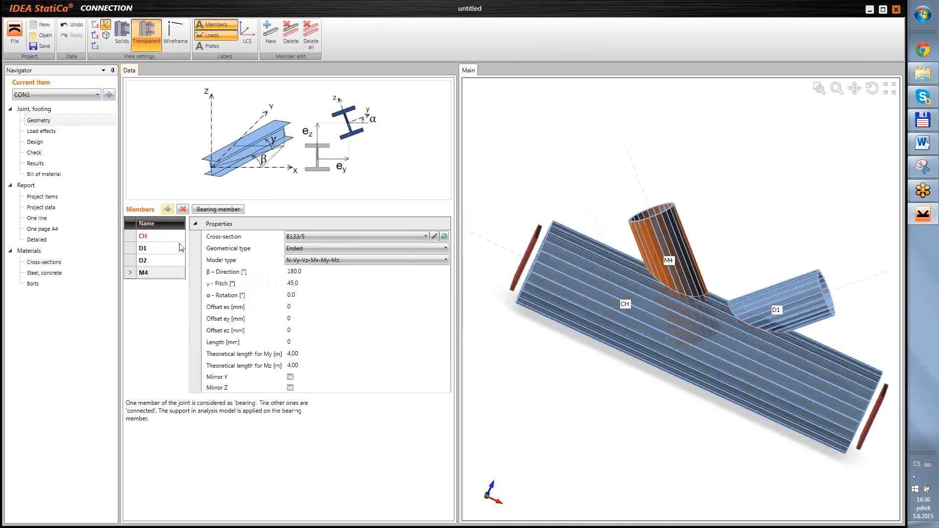
{"action": "left_click", "coordinate": [163, 275]}
{"action": "left_click", "coordinate": [162, 273]}
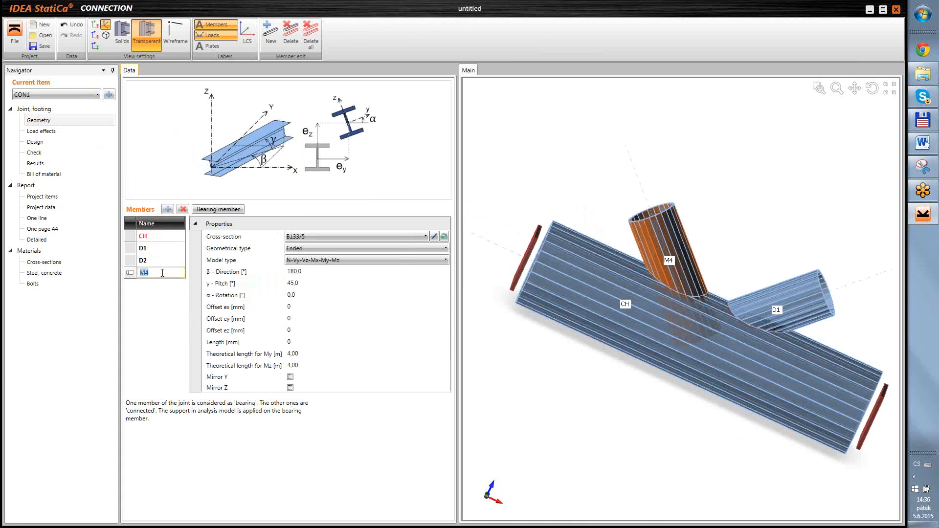
{"action": "type", "text": "V"}
{"action": "key", "text": "Return"}
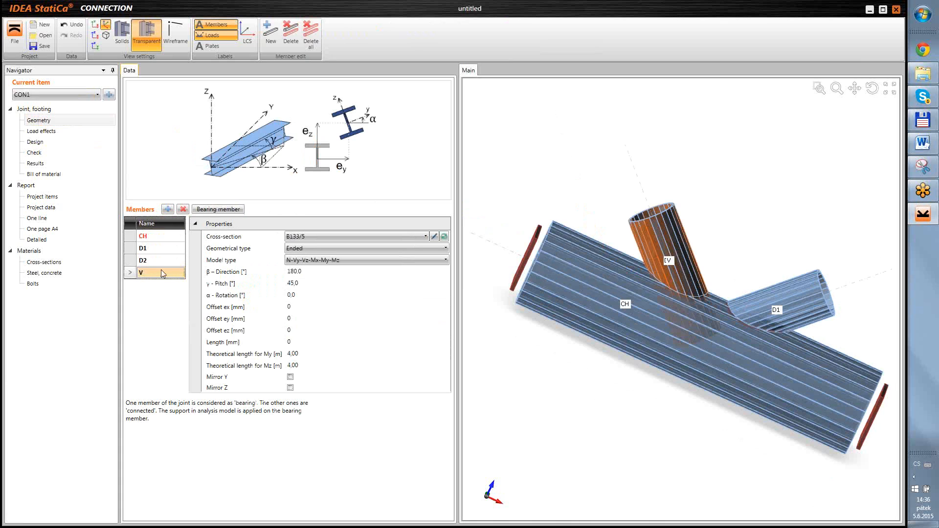
Set the γ pitch of member V to 90°
{"action": "left_click", "coordinate": [303, 282]}
{"action": "type", "text": "90"}
{"action": "key", "text": "Tab"}
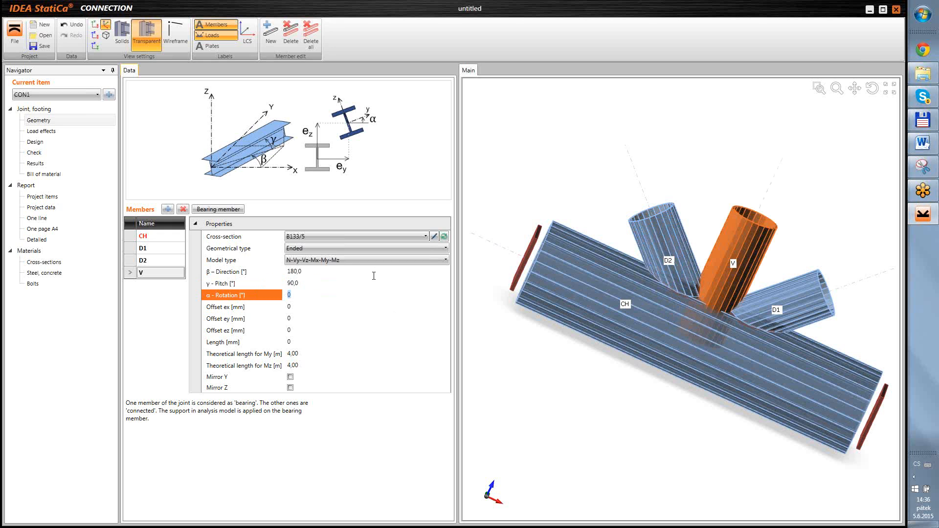
In the joint's design, copy the CUT2 operation and make the copy cut member V by chord CH
{"action": "left_click", "coordinate": [34, 144]}
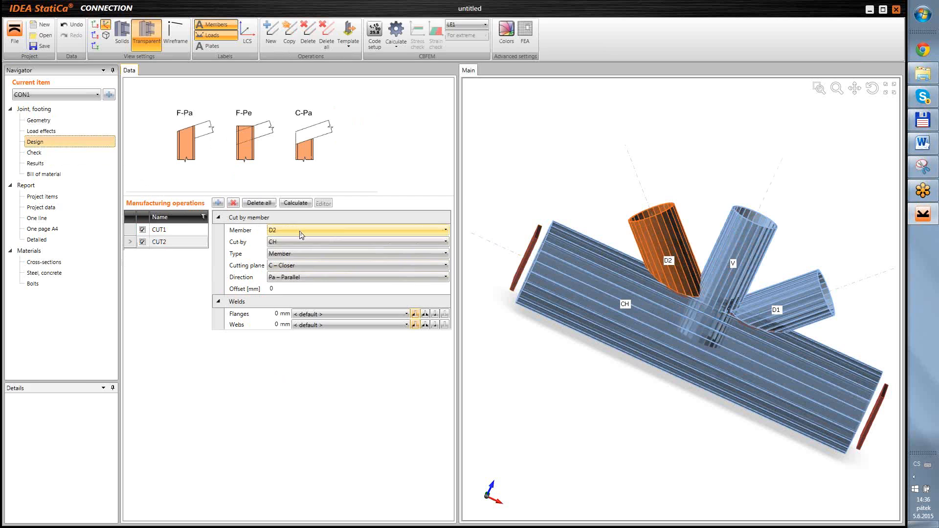
{"action": "left_click", "coordinate": [290, 33]}
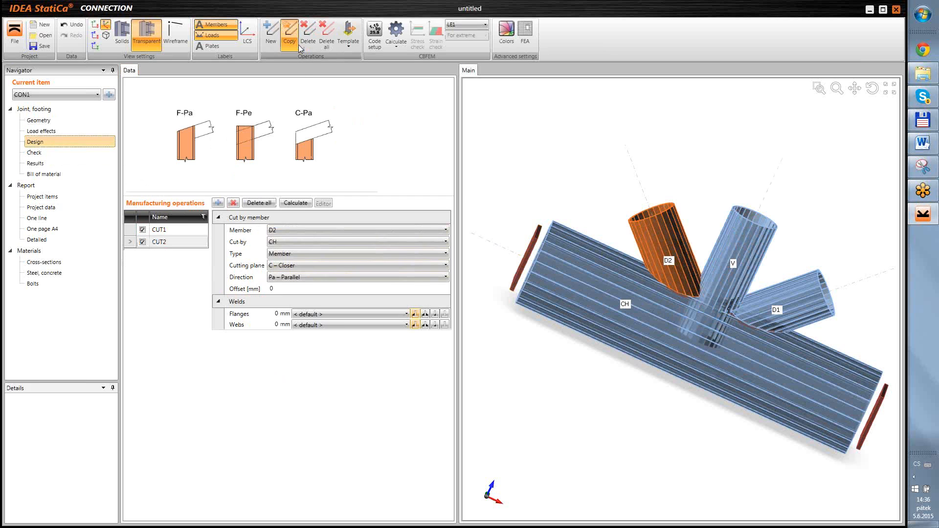
{"action": "left_click", "coordinate": [318, 231]}
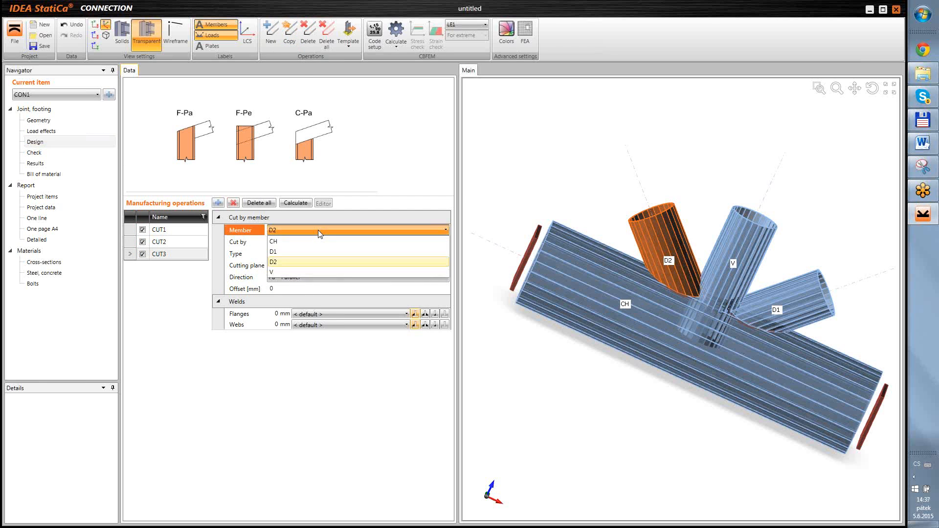
{"action": "left_click", "coordinate": [277, 274]}
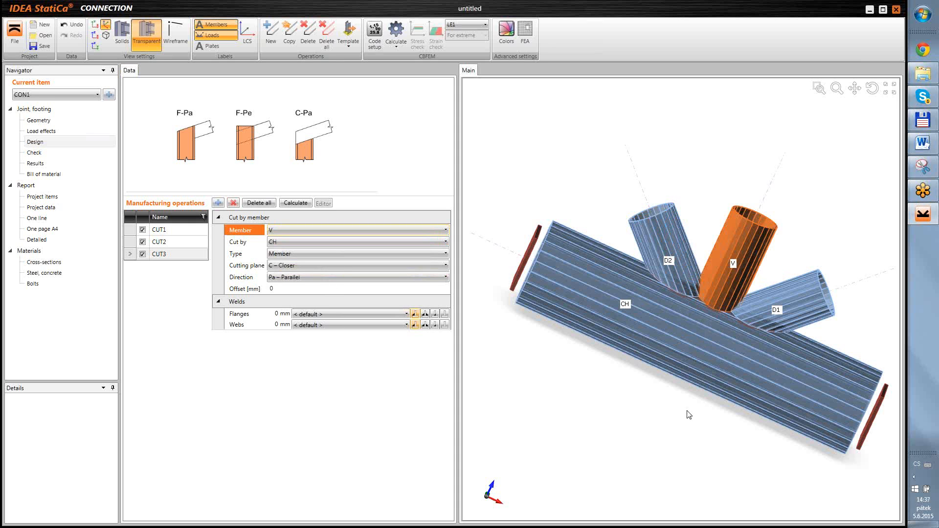
{"action": "right_click_drag", "start_coordinate": [721, 388], "coordinate": [717, 292]}
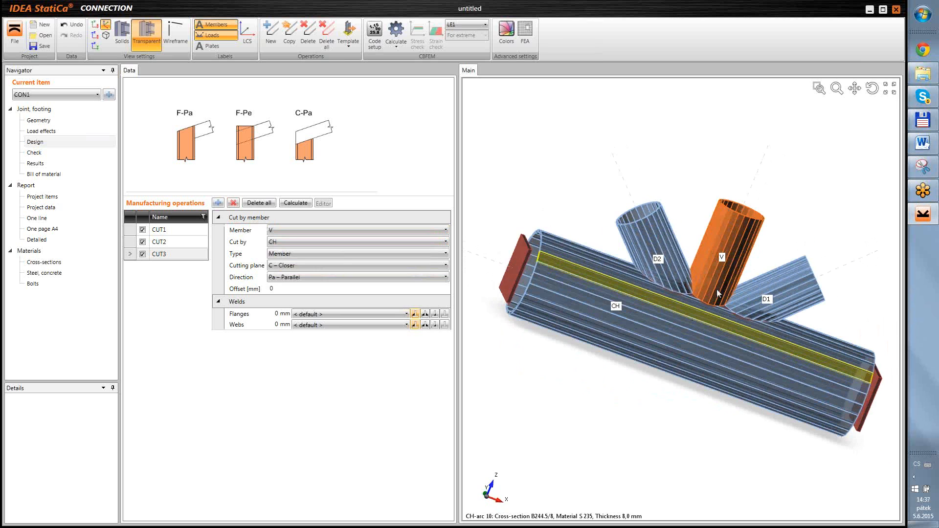
{"action": "right_click_drag", "start_coordinate": [740, 352], "coordinate": [733, 356]}
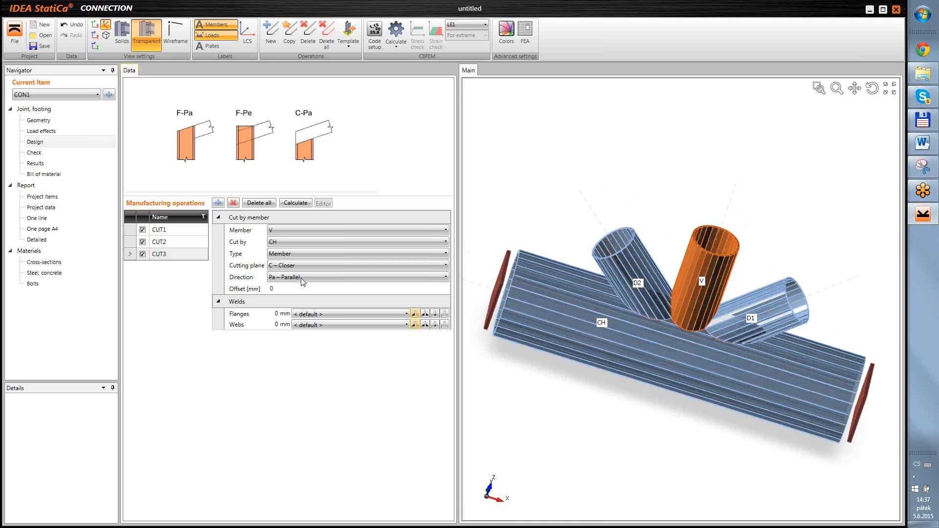
Copy the CUT3 operation and make the copy cut member D1 by member V
{"action": "left_click", "coordinate": [290, 33]}
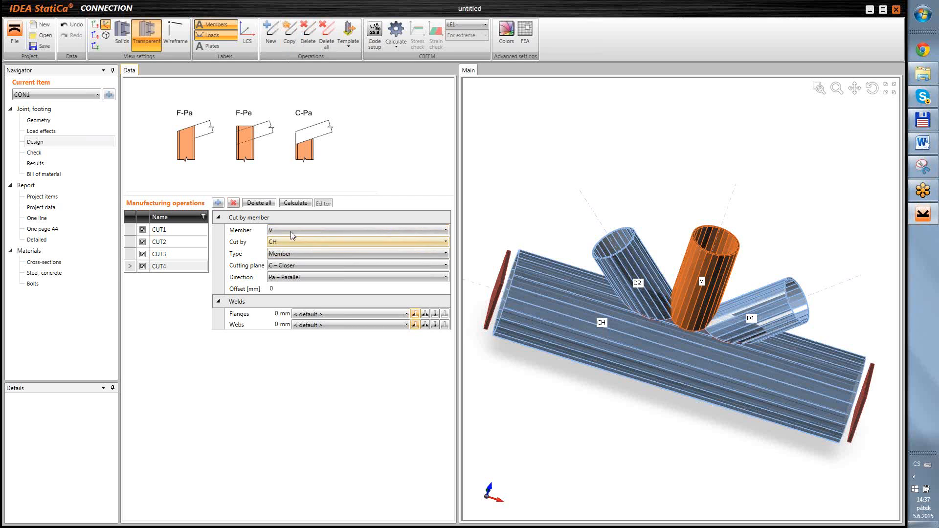
{"action": "left_click", "coordinate": [292, 232]}
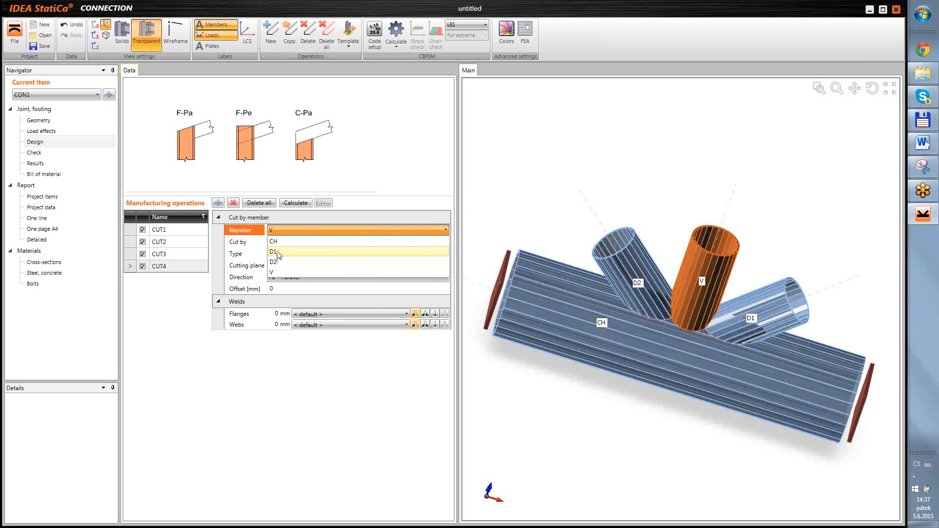
{"action": "left_click", "coordinate": [277, 252]}
{"action": "left_click", "coordinate": [292, 243]}
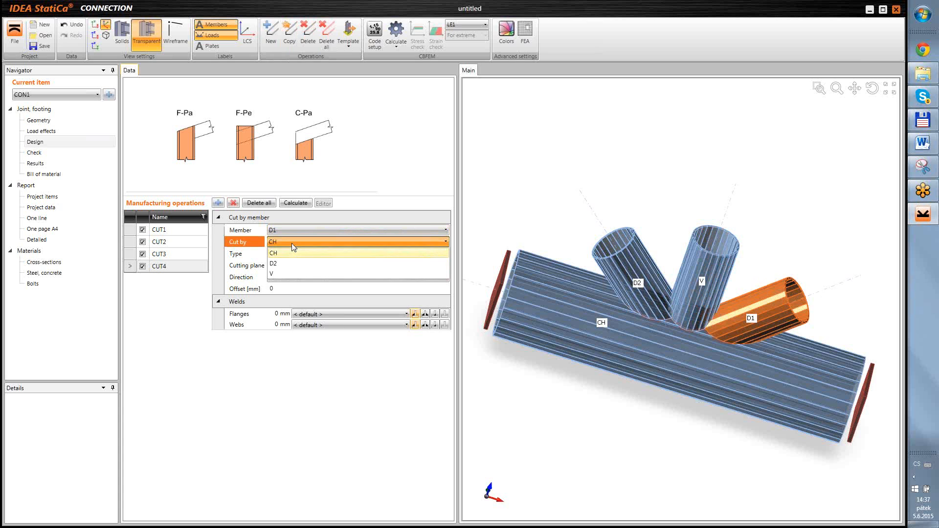
{"action": "left_click", "coordinate": [283, 275]}
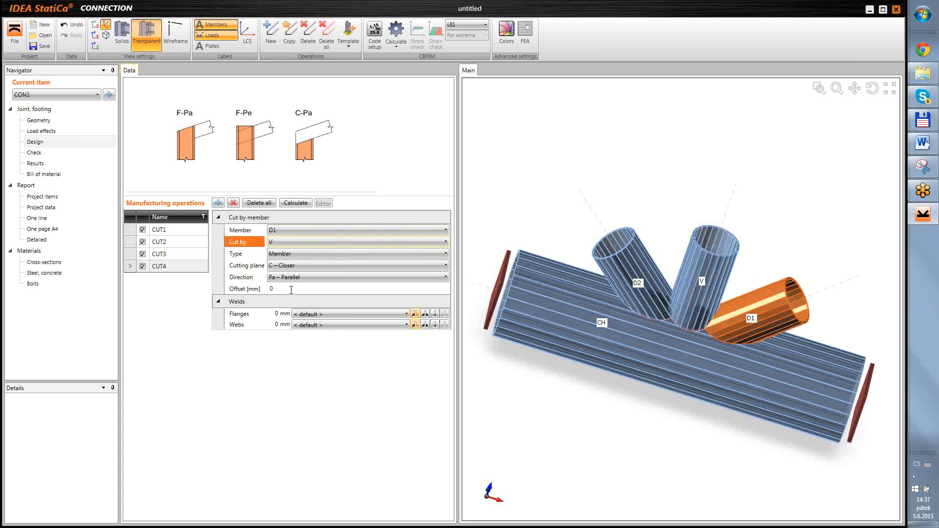
{"action": "middle_click_drag", "start_coordinate": [707, 334], "coordinate": [725, 343]}
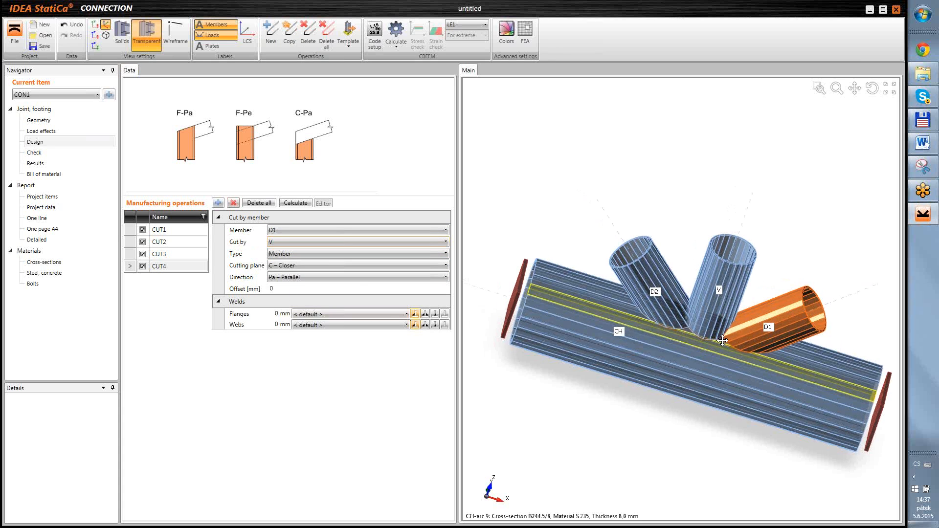
{"action": "scroll", "coordinate": [724, 341], "scroll_direction": "up", "scroll_amount": 6}
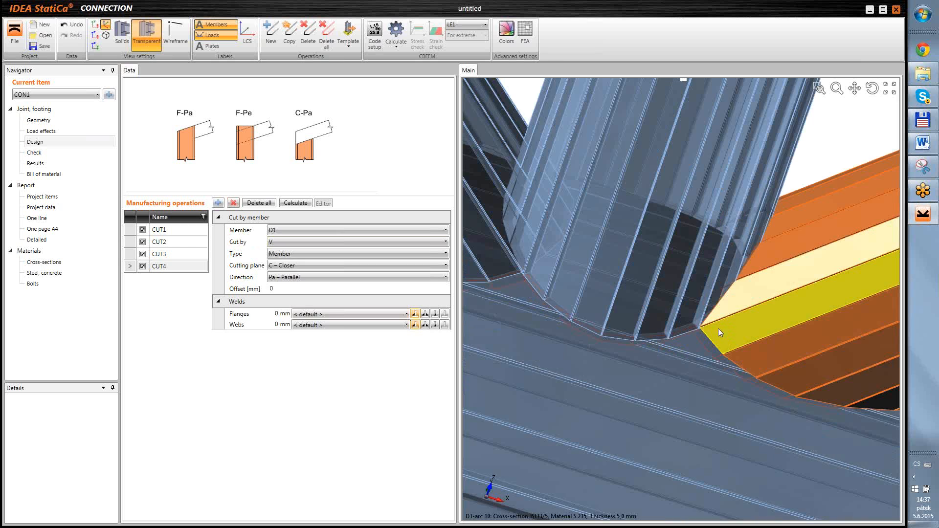
{"action": "right_click_drag", "start_coordinate": [707, 334], "coordinate": [736, 340]}
Copy the CUT4 operation and set the copied cut's member to D2, still cut by V
{"action": "left_click", "coordinate": [289, 30]}
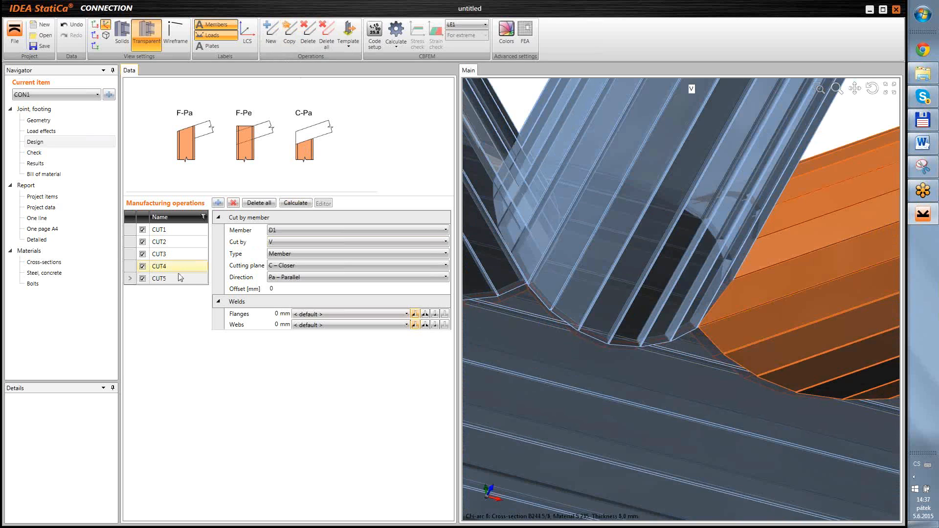
{"action": "left_click", "coordinate": [291, 232]}
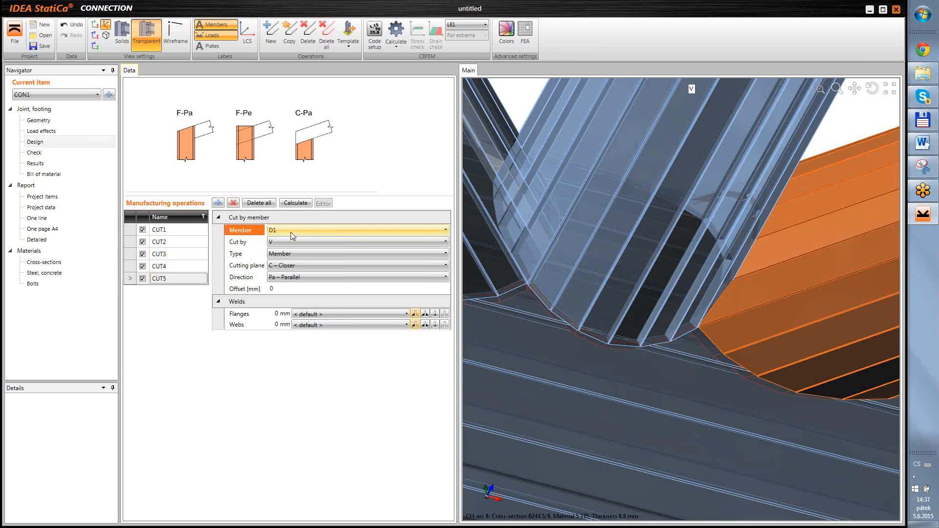
{"action": "left_click", "coordinate": [294, 268]}
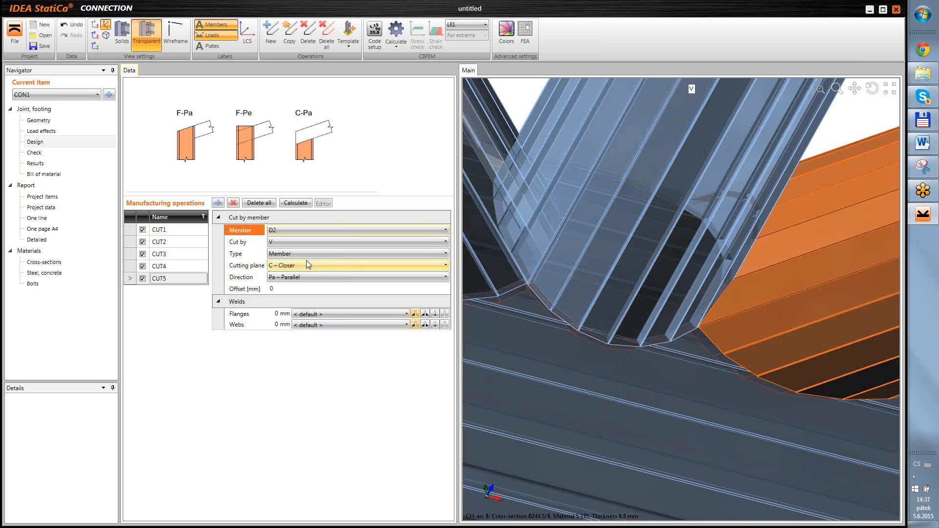
{"action": "right_click_drag", "start_coordinate": [609, 354], "coordinate": [602, 314]}
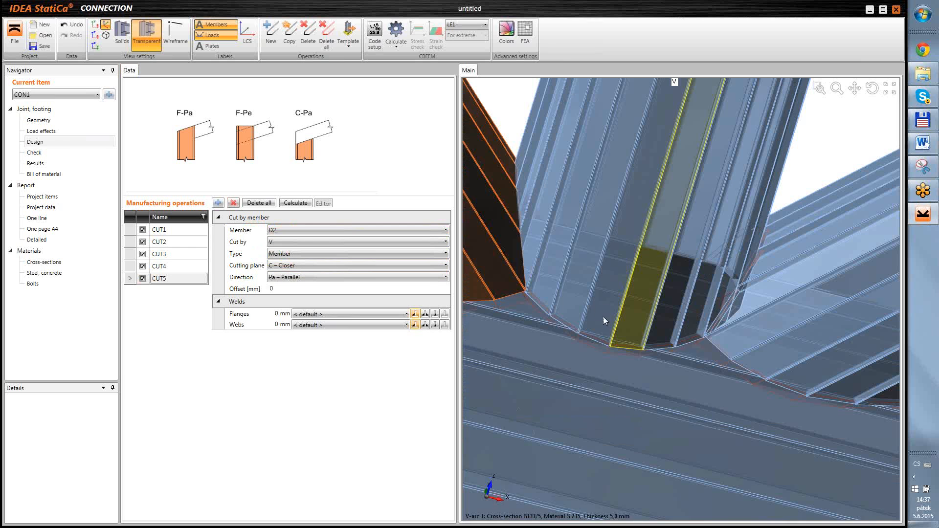
{"action": "scroll", "coordinate": [588, 309], "scroll_direction": "down", "scroll_amount": 4}
{"action": "scroll", "coordinate": [588, 313], "scroll_direction": "down", "scroll_amount": 3}
{"action": "right_click_drag", "start_coordinate": [643, 366], "coordinate": [605, 394]}
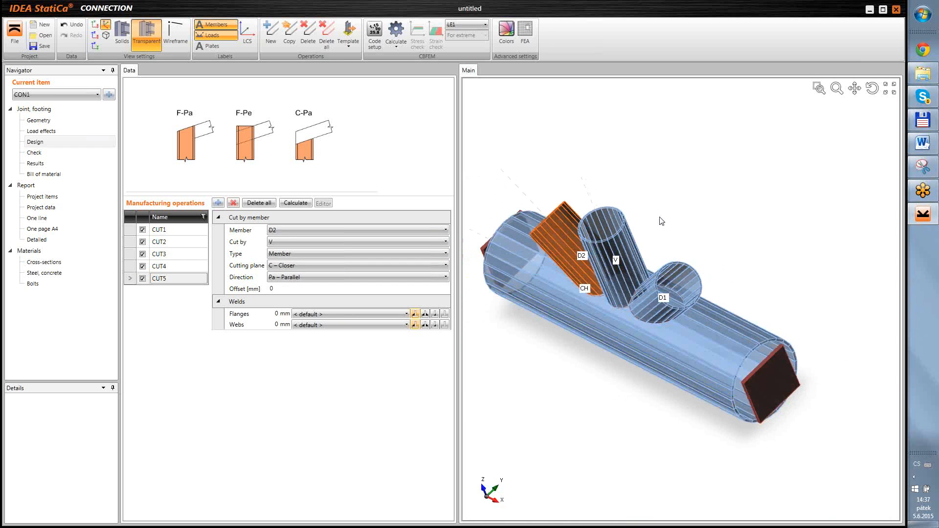
{"action": "mouse_move", "coordinate": [656, 214]}
{"action": "right_mouse_down"}
{"action": "mouse_move", "coordinate": [703, 201]}
{"action": "mouse_move", "coordinate": [667, 209]}
{"action": "right_mouse_up"}
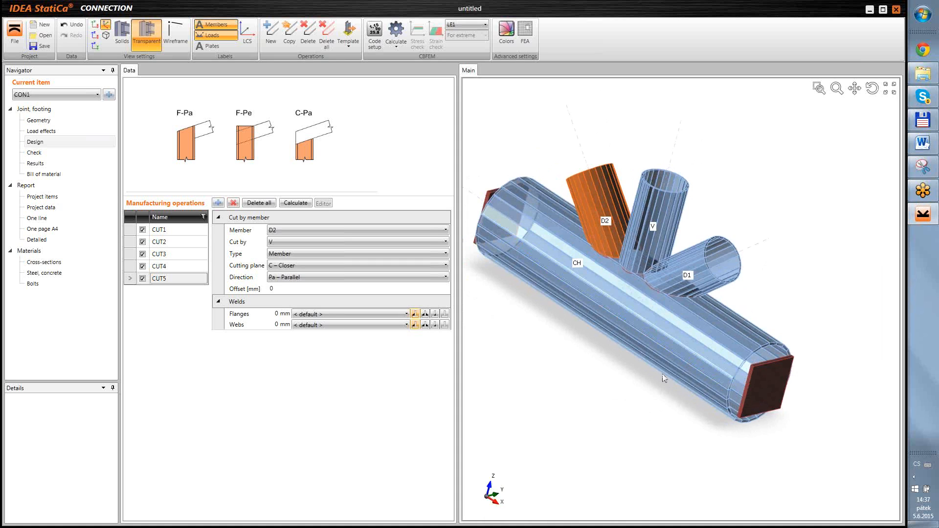
Switch to the release note in Microsoft Word and read the part on hollow-section cuts, base plates and radial bolt groups
{"action": "left_click", "coordinate": [926, 146]}
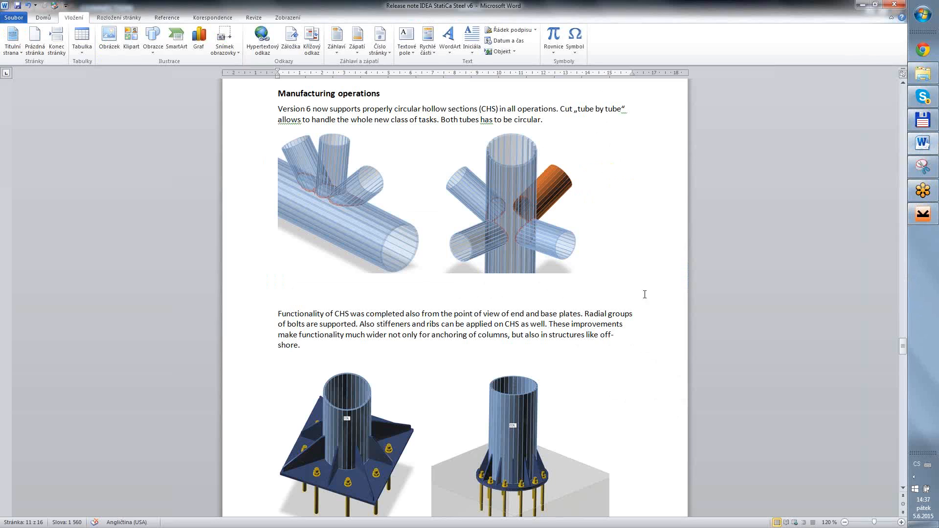
{"action": "scroll", "coordinate": [637, 206], "scroll_direction": "down", "scroll_amount": 2}
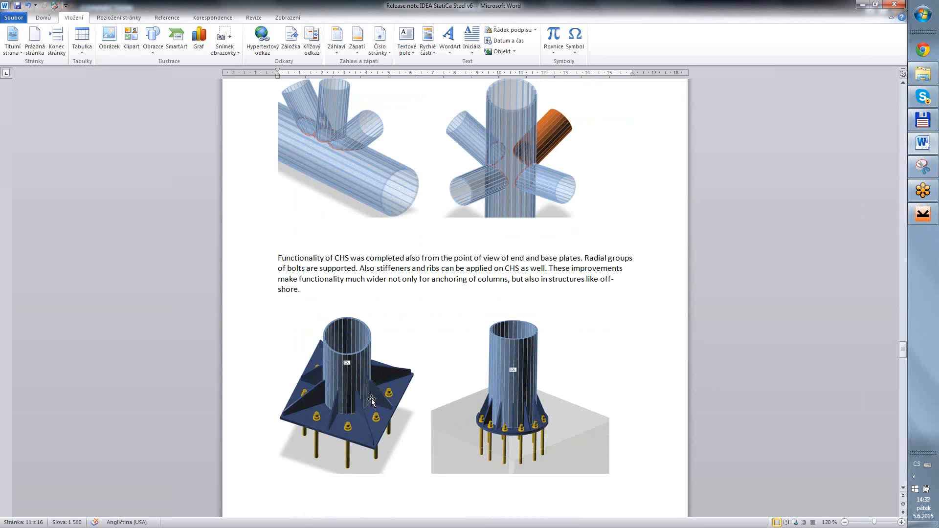
{"action": "scroll", "coordinate": [450, 377], "scroll_direction": "down", "scroll_amount": 2}
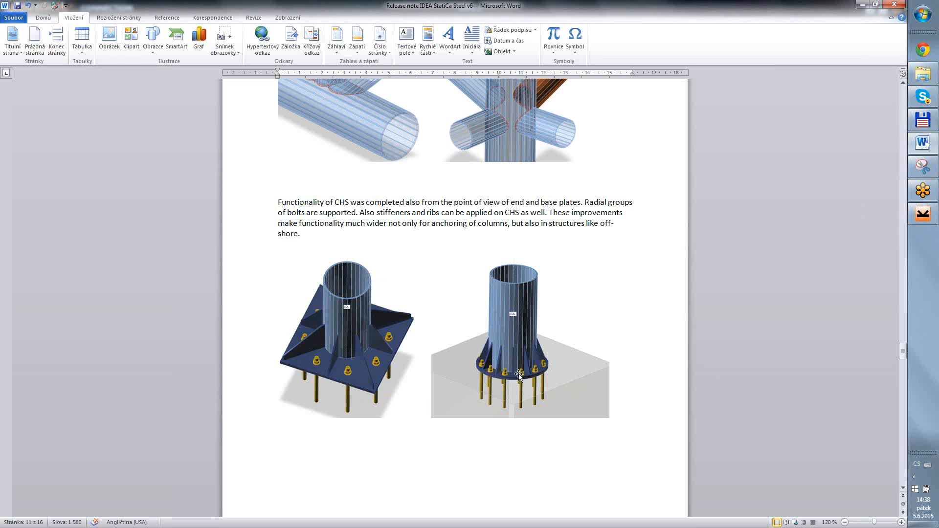
Switch back to IDEA StatiCa Connection and add a new footing joint with a circular hollow column on a base plate
{"action": "left_click", "coordinate": [923, 214]}
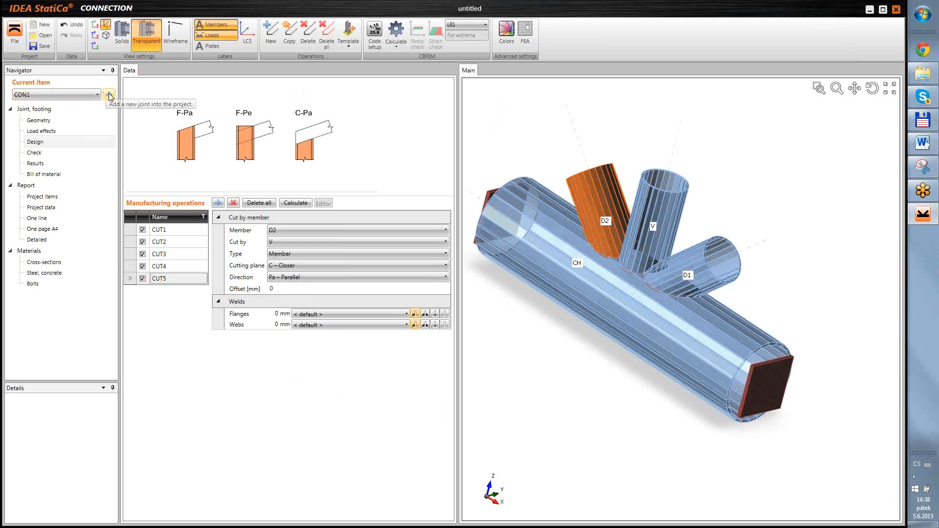
{"action": "left_click", "coordinate": [483, 274]}
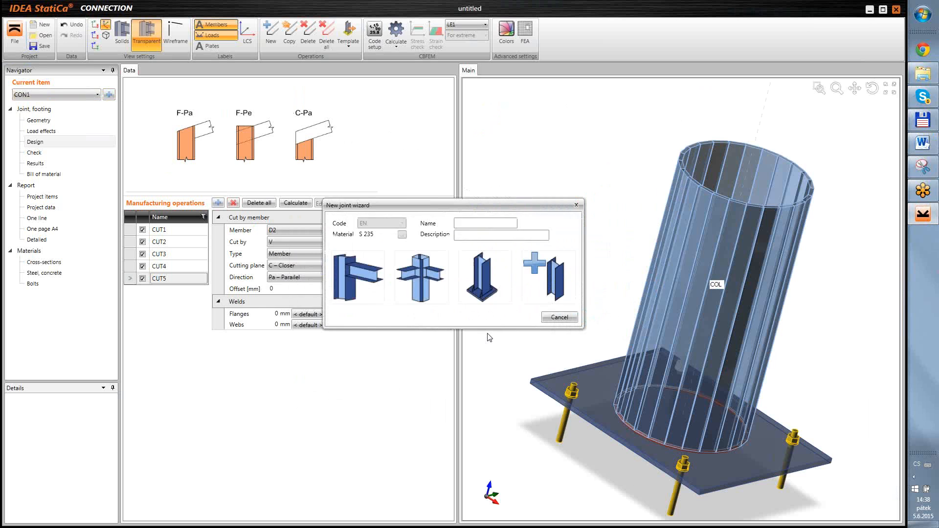
{"action": "mouse_move", "coordinate": [799, 308]}
{"action": "right_mouse_down"}
{"action": "mouse_move", "coordinate": [766, 294]}
{"action": "mouse_move", "coordinate": [783, 317]}
{"action": "right_mouse_up"}
{"action": "middle_click_drag", "start_coordinate": [749, 430], "coordinate": [717, 354]}
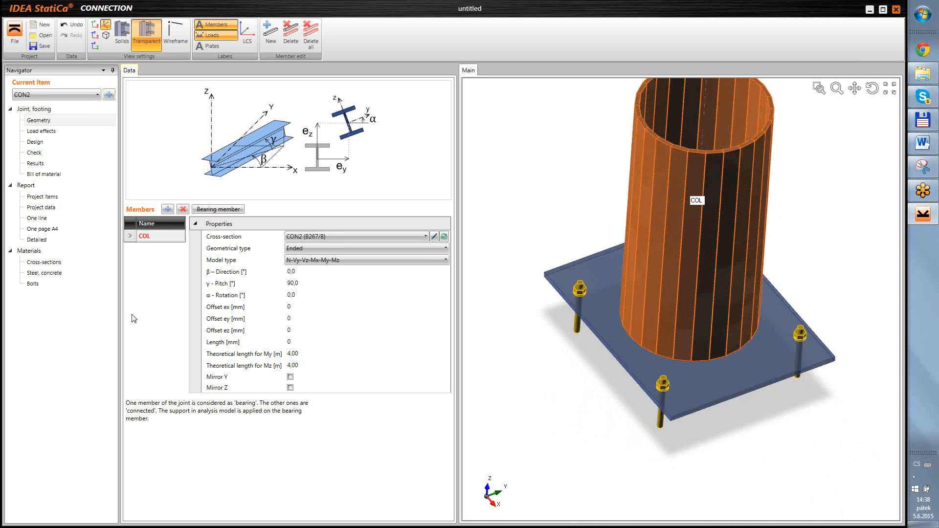
In the new joint's design, make base plate BP1 a circle with a 200 mm radius
{"action": "left_click", "coordinate": [37, 142]}
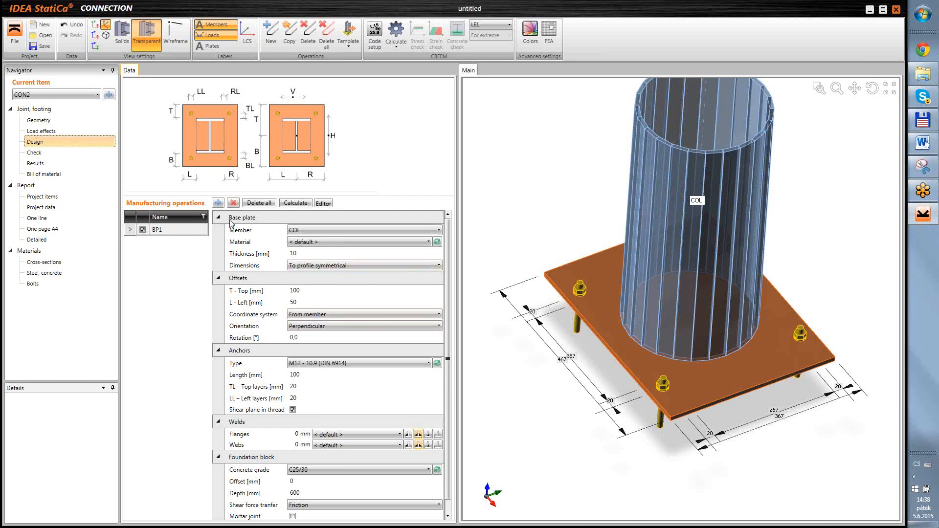
{"action": "left_click", "coordinate": [421, 265]}
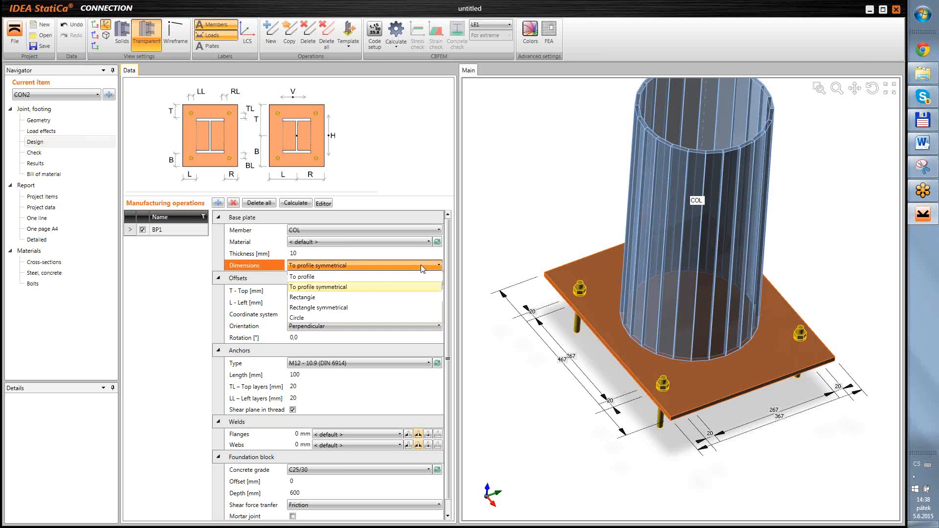
{"action": "left_click", "coordinate": [326, 318]}
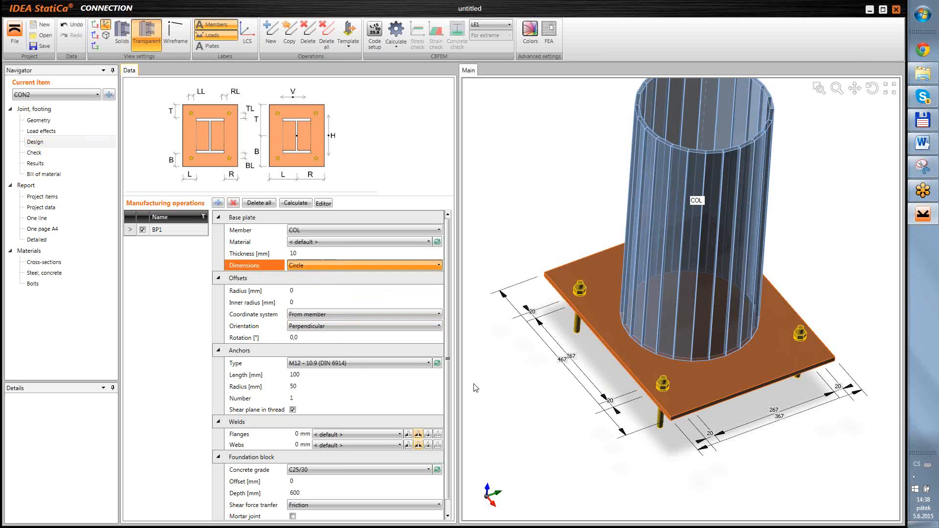
{"action": "left_click", "coordinate": [276, 293]}
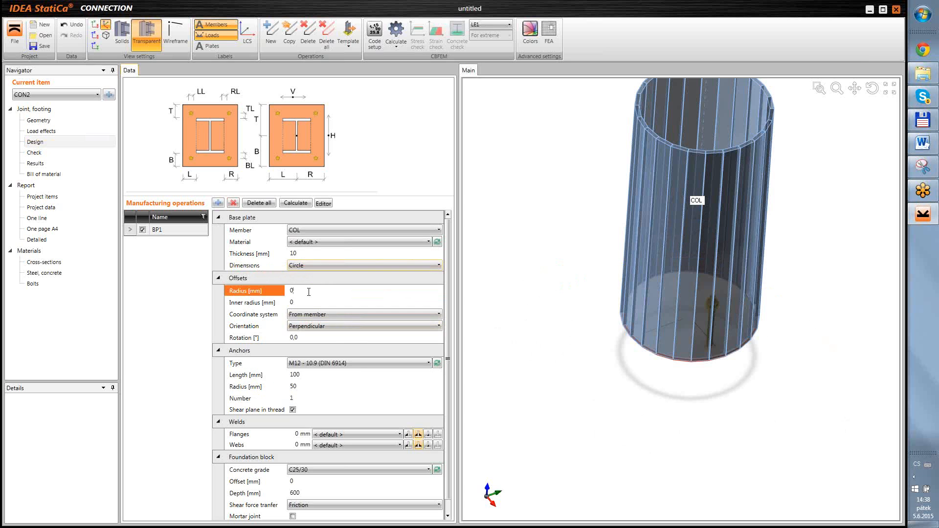
{"action": "type", "text": "20"}
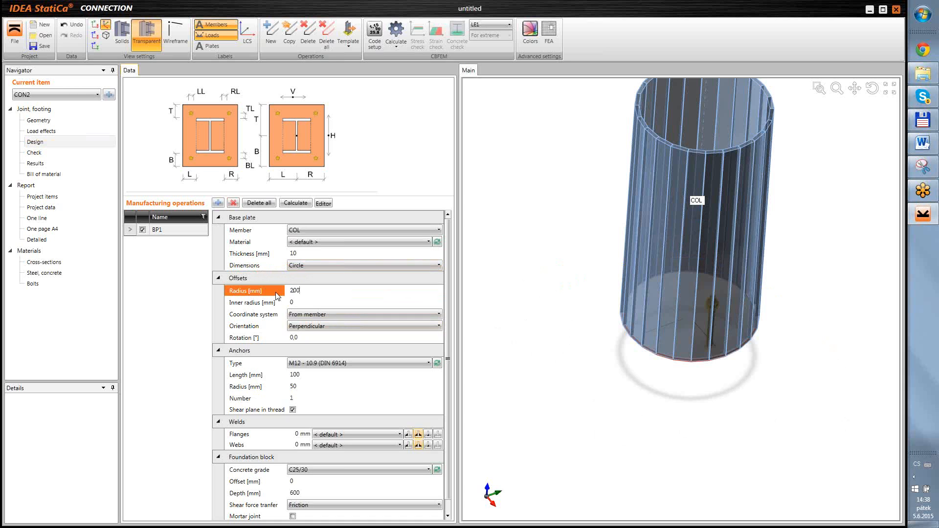
{"action": "type", "text": "0"}
{"action": "key", "text": "Tab"}
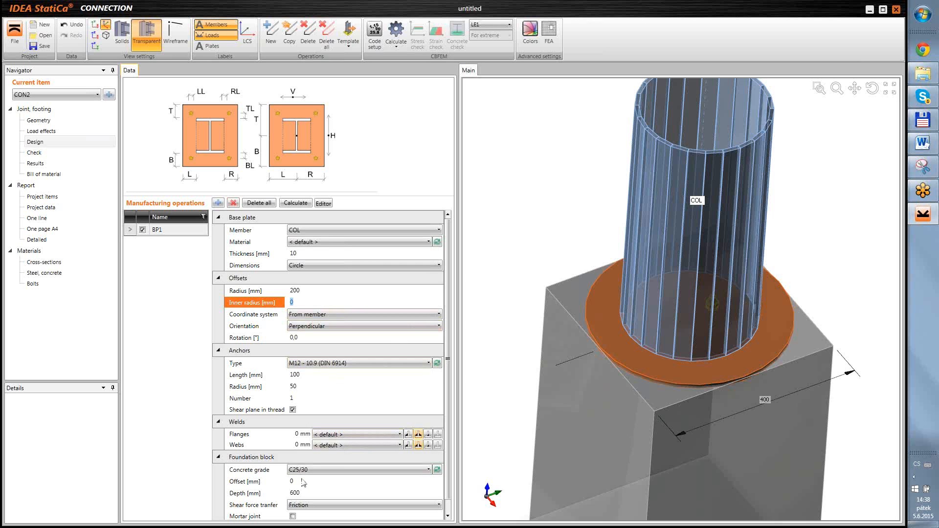
Set the foundation block's offset to 200 mm
{"action": "left_click", "coordinate": [273, 479]}
{"action": "type", "text": "200"}
{"action": "key", "text": "Tab"}
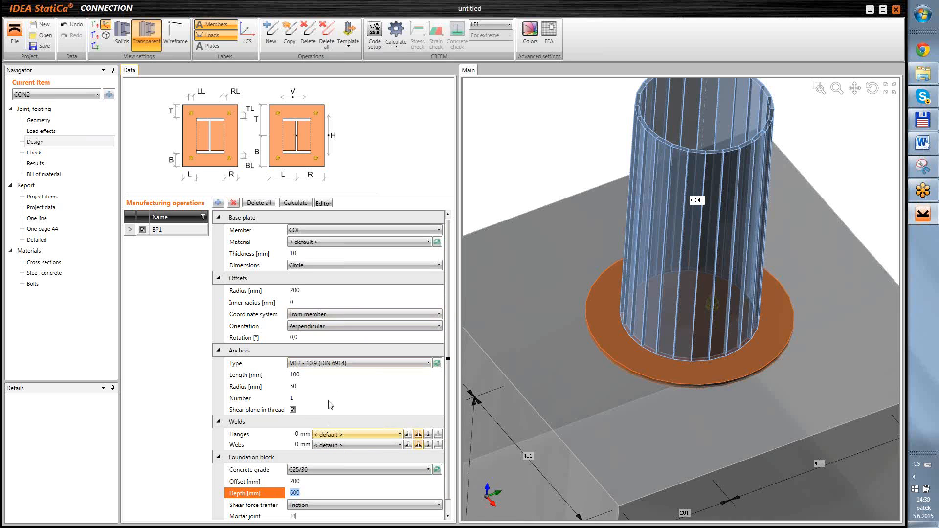
Set the length of the base plate's anchors to 250 mm
{"action": "scroll", "coordinate": [451, 416], "scroll_direction": "down", "scroll_amount": 1}
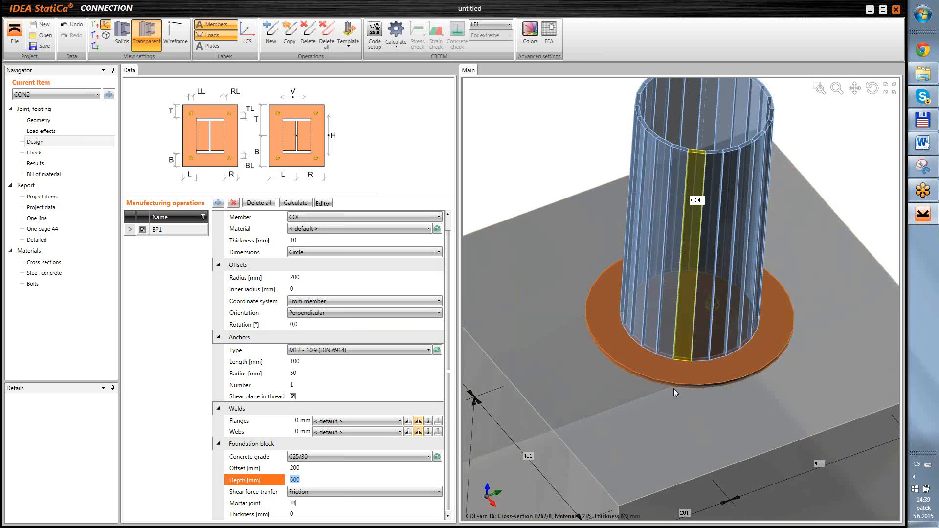
{"action": "left_click", "coordinate": [301, 363]}
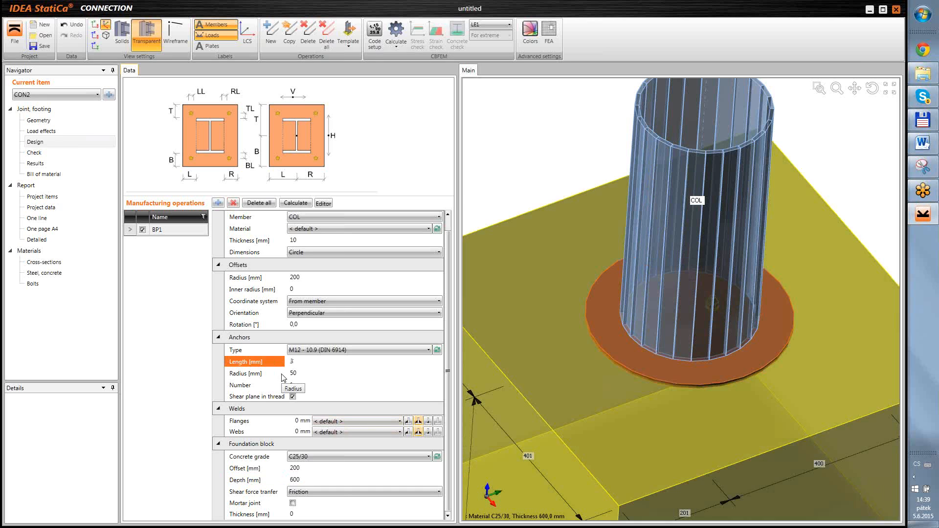
{"action": "type", "text": "250"}
{"action": "key", "text": "Tab"}
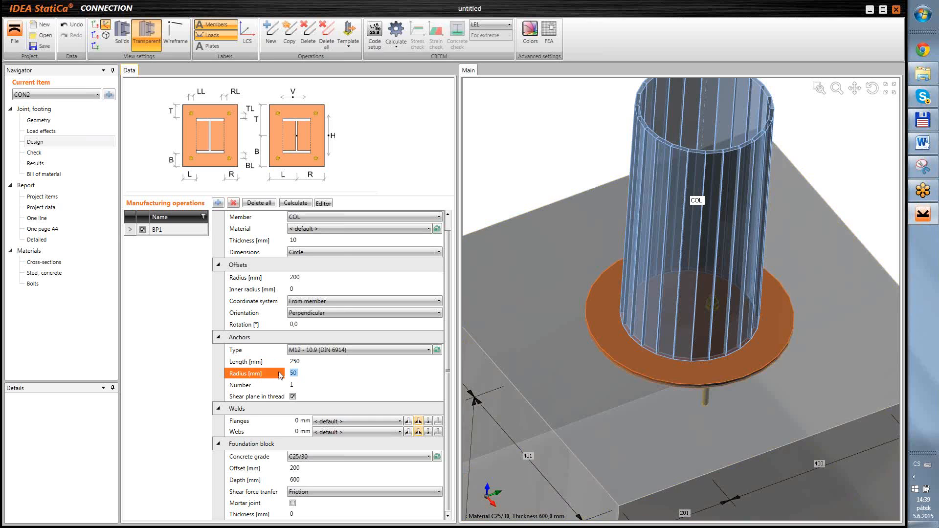
Give base plate BP1 8 anchors arranged on a 160 mm radius
{"action": "key", "text": "Tab"}
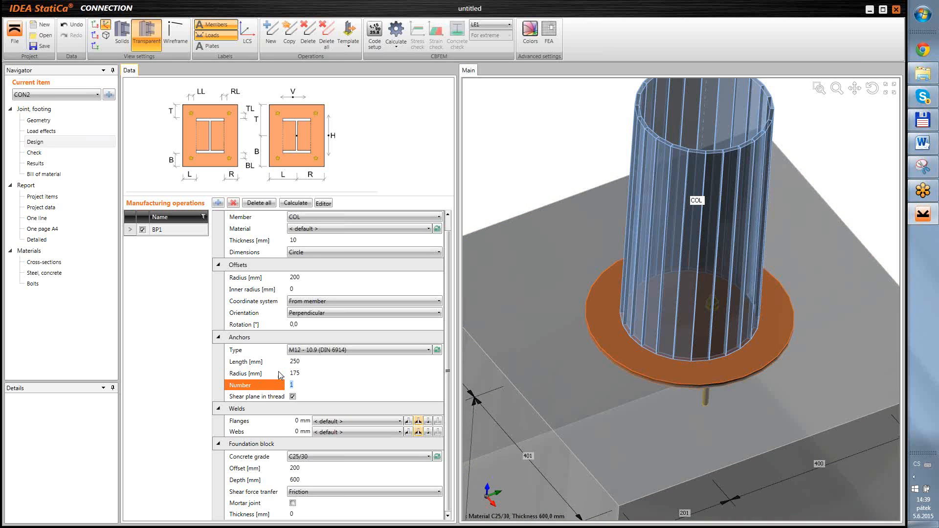
{"action": "left_click", "coordinate": [310, 374]}
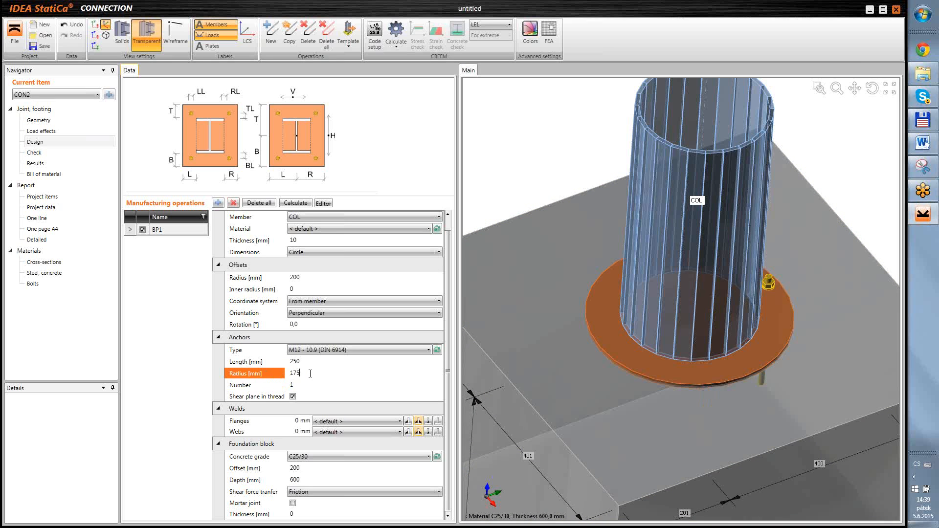
{"action": "type", "text": "150"}
{"action": "key", "text": "Tab"}
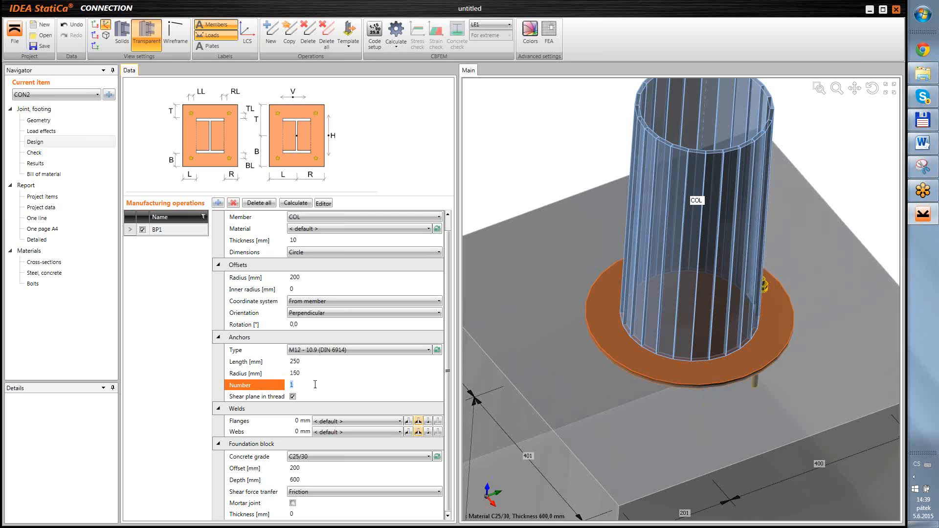
{"action": "type", "text": "8"}
{"action": "key", "text": "Tab"}
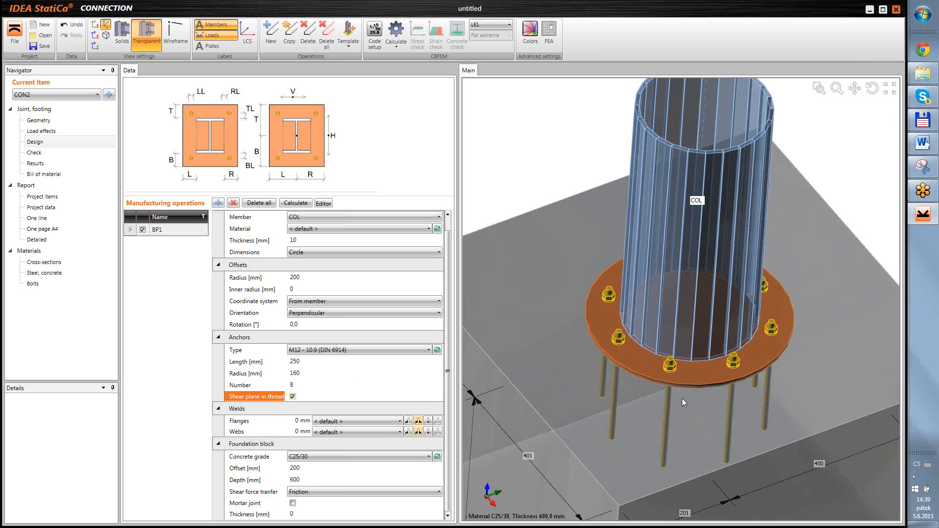
View the base plate along Z and set its anchor radius to 165 mm
{"action": "right_click", "coordinate": [516, 155]}
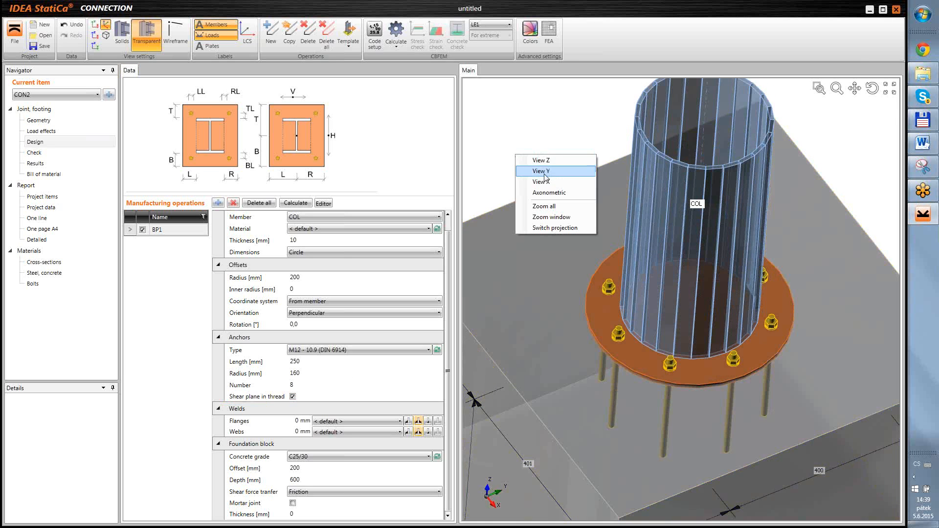
{"action": "left_click", "coordinate": [542, 161]}
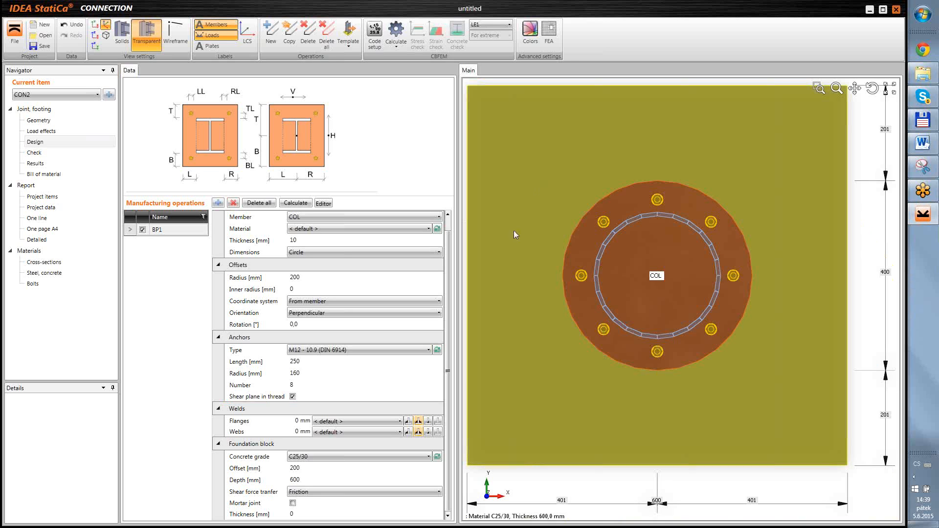
{"action": "left_click", "coordinate": [307, 375]}
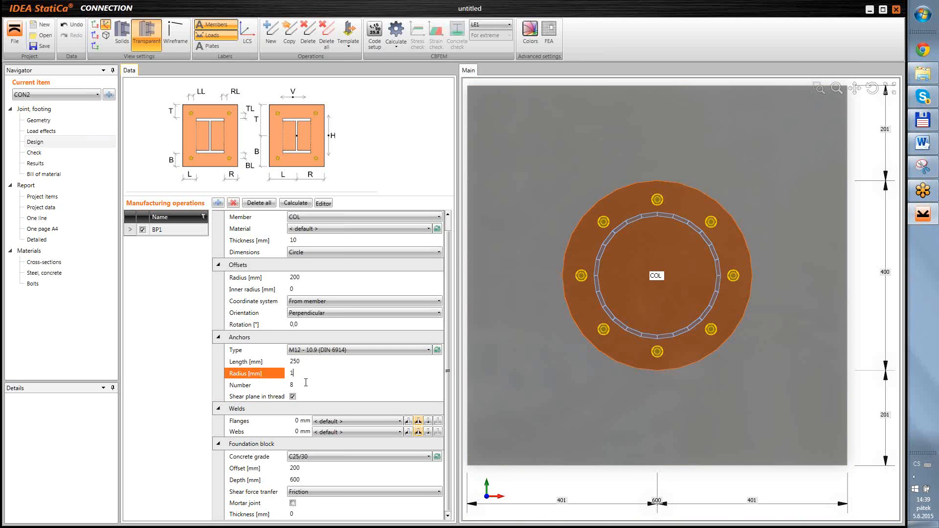
{"action": "type", "text": "5"}
{"action": "key", "text": "Tab"}
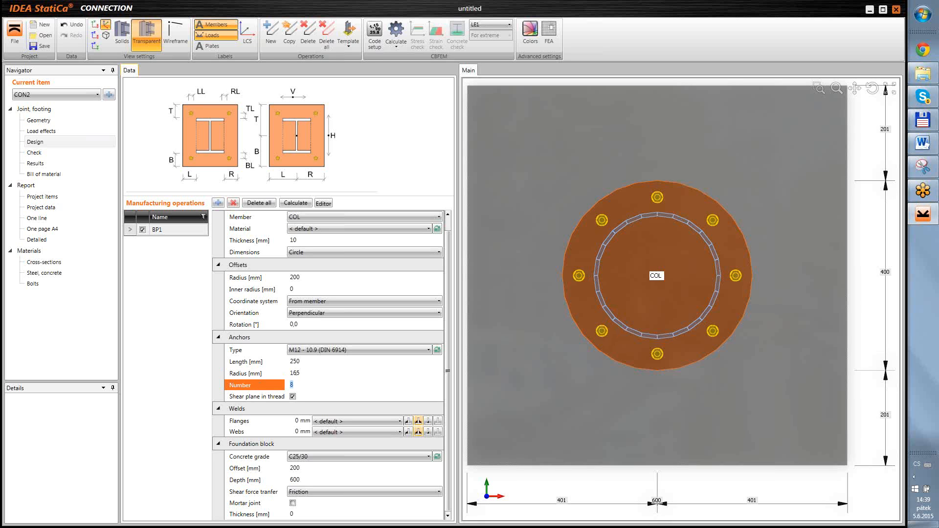
Add a chamfered plate rib on column COL related to BP1, with a depth of 150 mm and a width of 65 mm
{"action": "right_click_drag", "start_coordinate": [591, 407], "coordinate": [699, 382]}
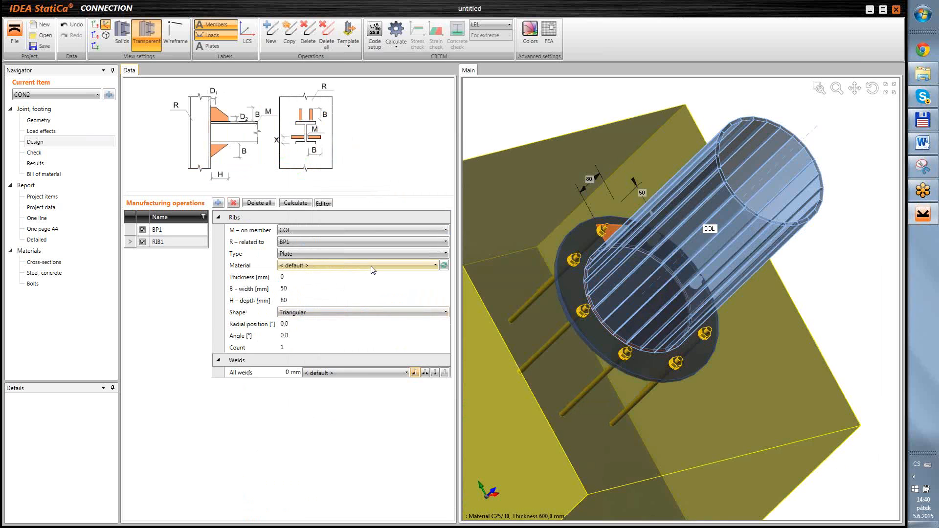
{"action": "left_click", "coordinate": [400, 312]}
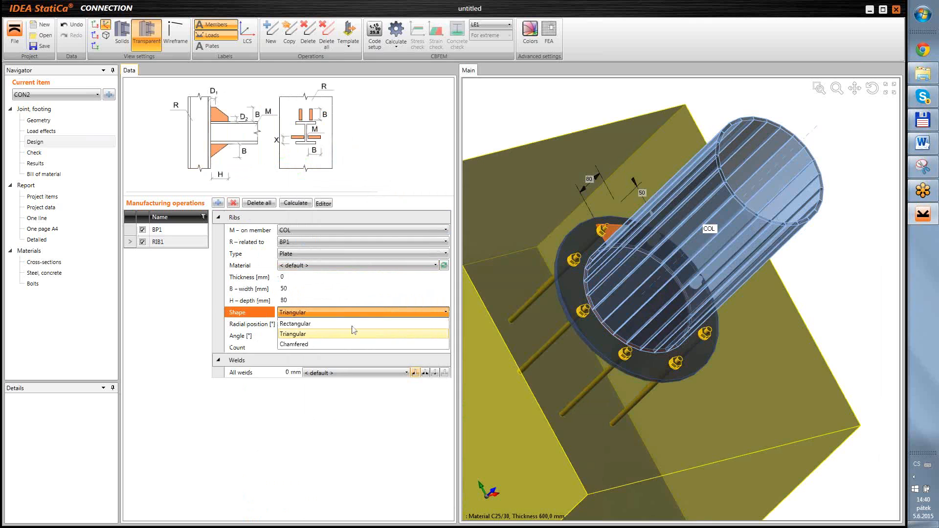
{"action": "left_click", "coordinate": [308, 345]}
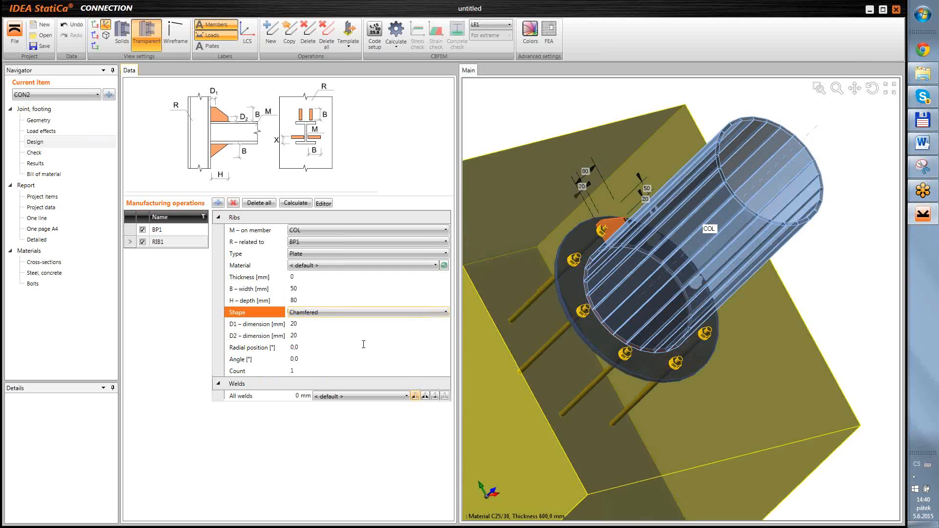
{"action": "left_click", "coordinate": [304, 301]}
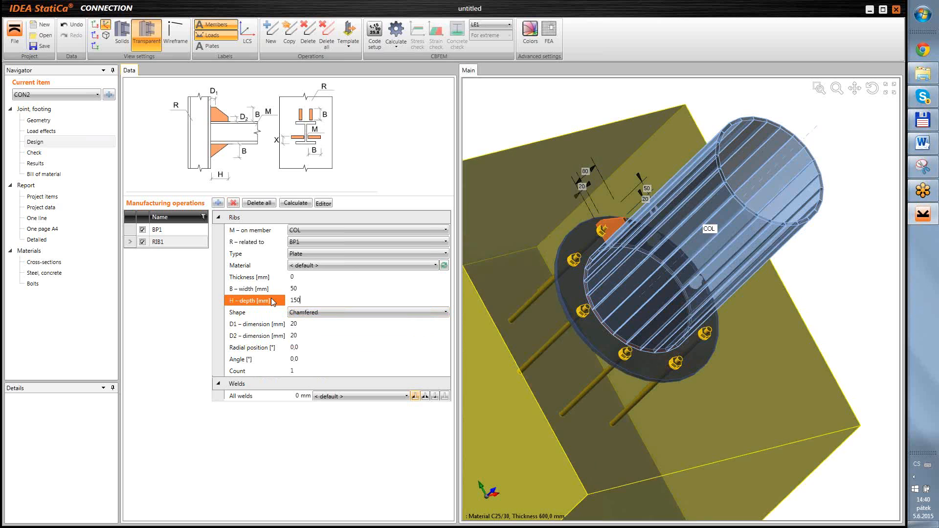
{"action": "key", "text": "Tab"}
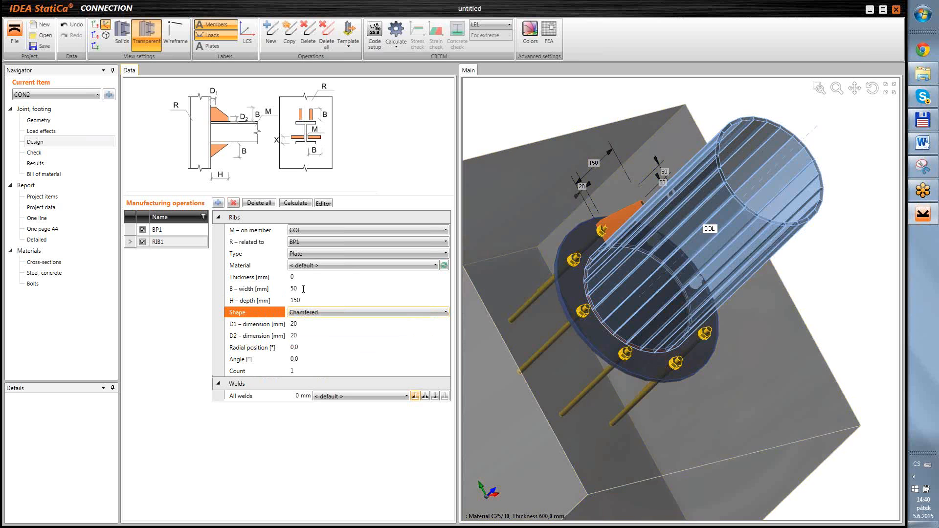
{"action": "left_click", "coordinate": [280, 289]}
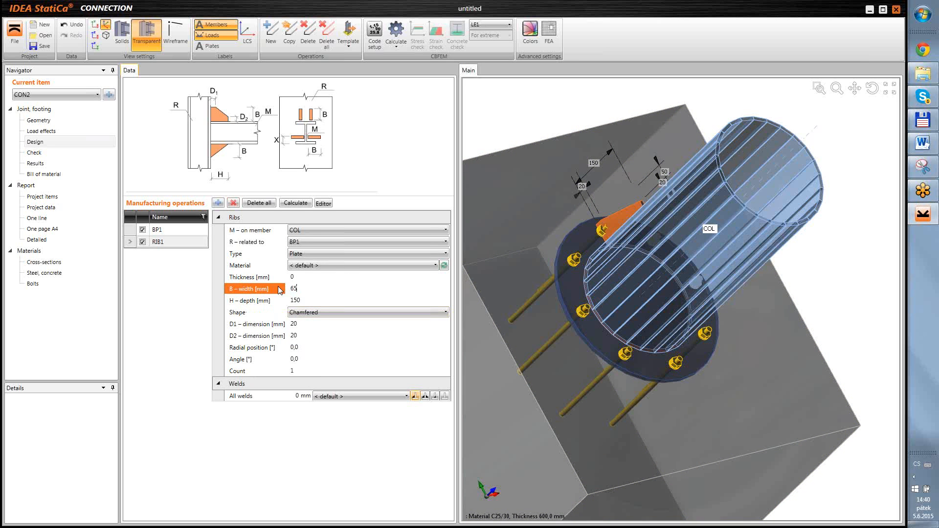
{"action": "key", "text": "Tab"}
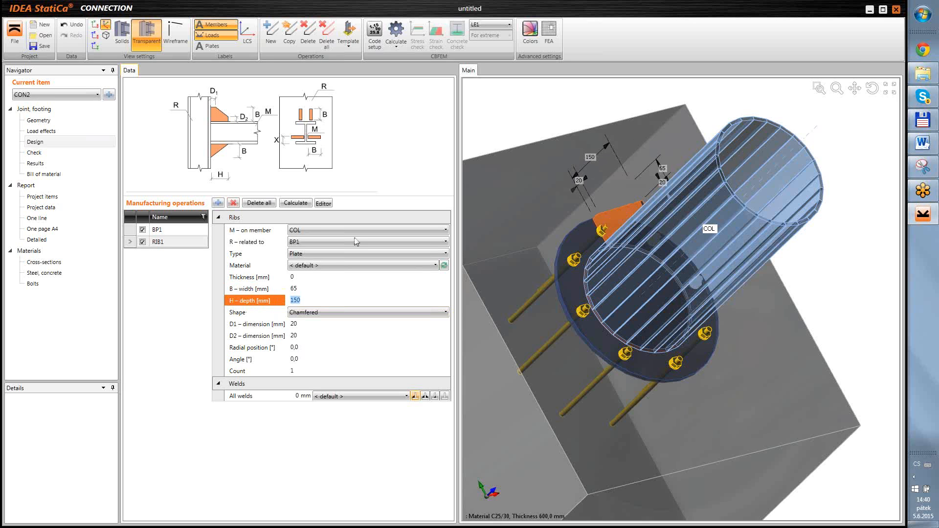
Distribute the rib around the column over an angle of 360° with a count of 9
{"action": "middle_click_drag", "start_coordinate": [659, 327], "coordinate": [618, 327]}
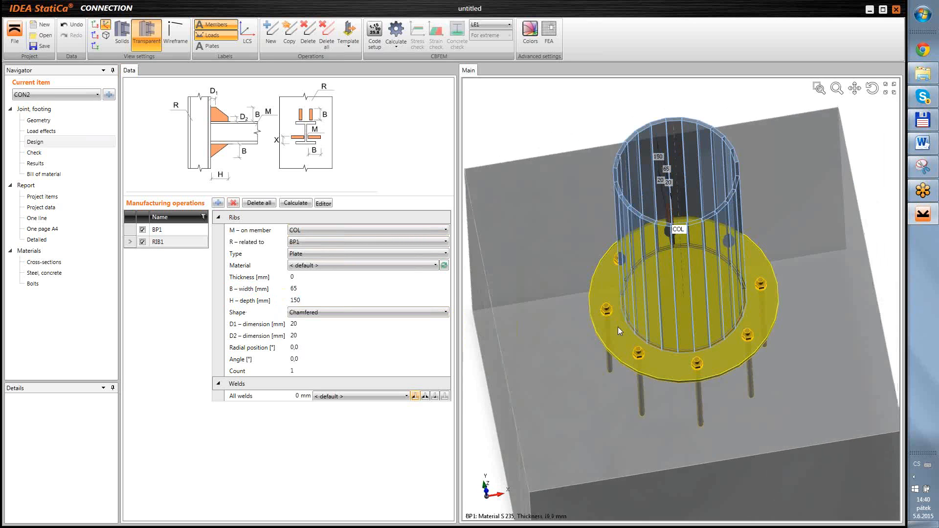
{"action": "right_click", "coordinate": [525, 107]}
{"action": "left_click", "coordinate": [561, 144]}
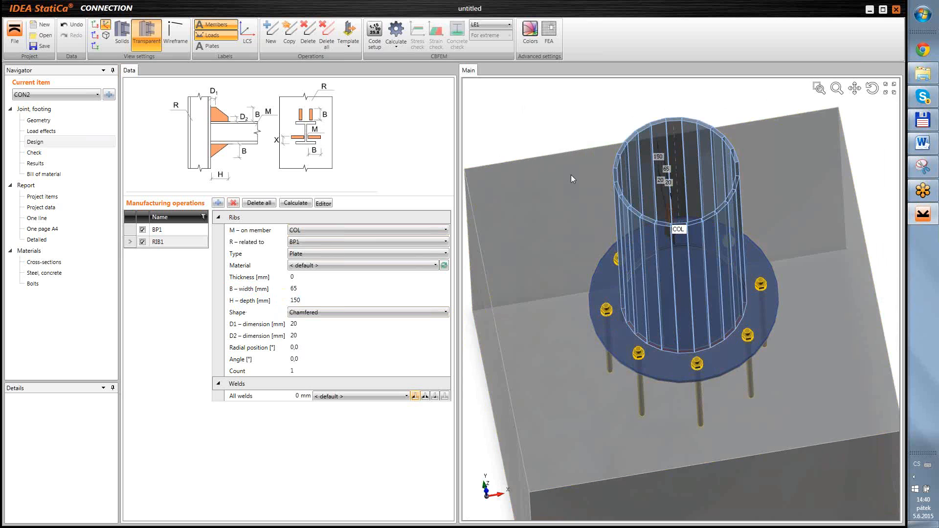
{"action": "middle_click_drag", "start_coordinate": [618, 311], "coordinate": [618, 322]}
{"action": "right_click", "coordinate": [538, 123]}
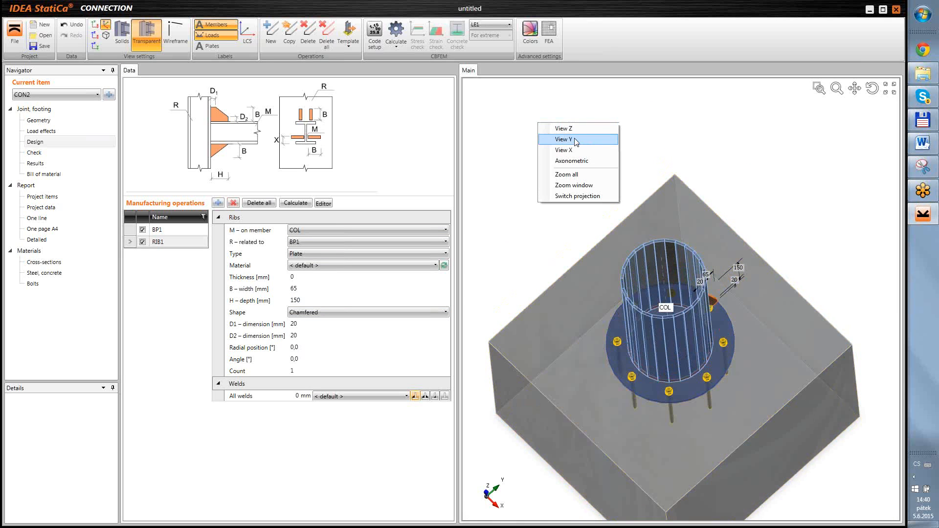
{"action": "left_click", "coordinate": [562, 128]}
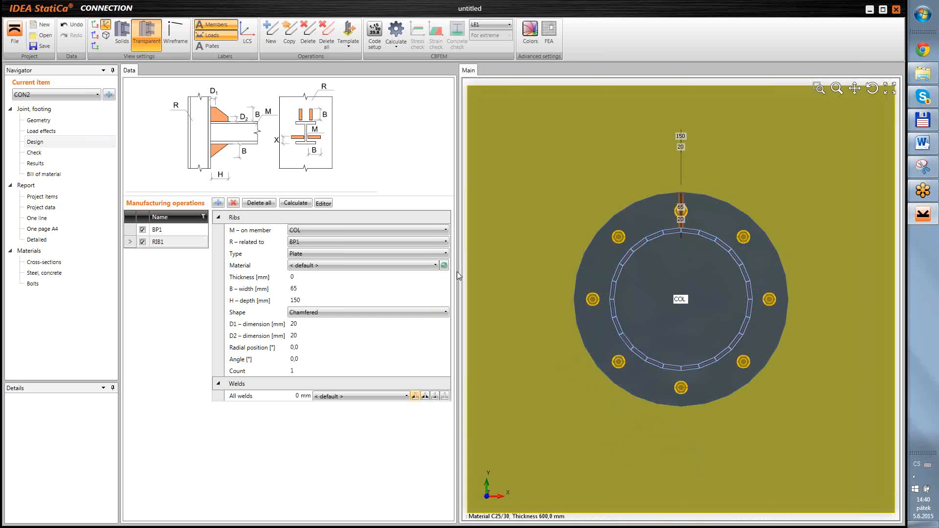
{"action": "left_click", "coordinate": [306, 358]}
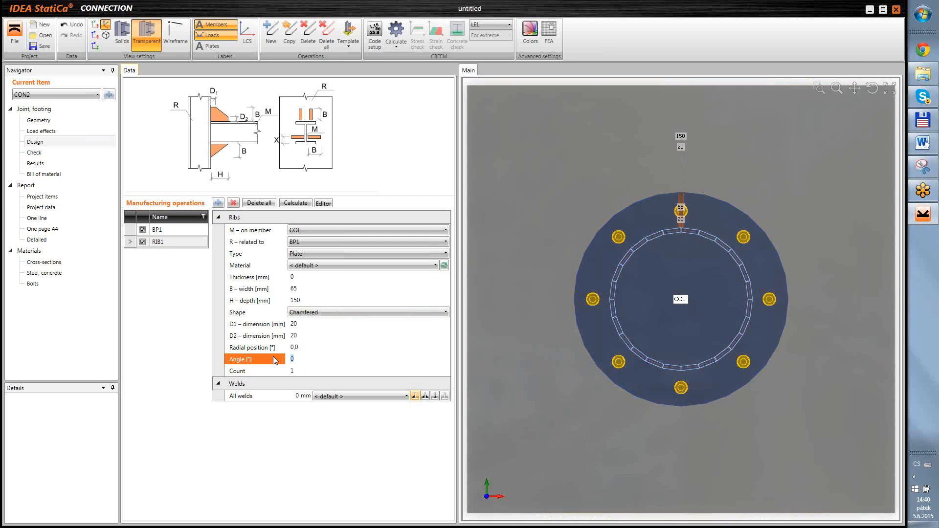
{"action": "type", "text": "360"}
{"action": "key", "text": "Tab"}
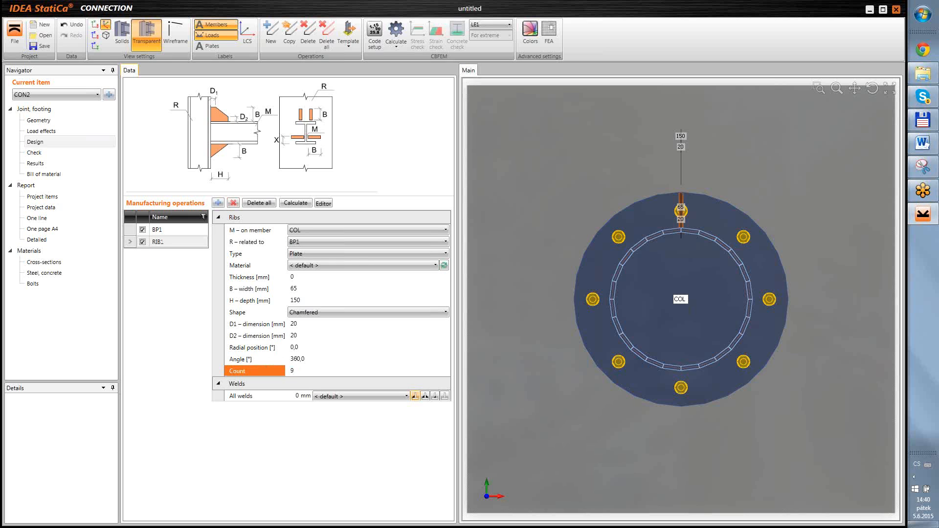
Set the ribs' radial position to 22.5° and inspect their arrangement between the anchors in axonometric view
{"action": "left_click", "coordinate": [349, 344]}
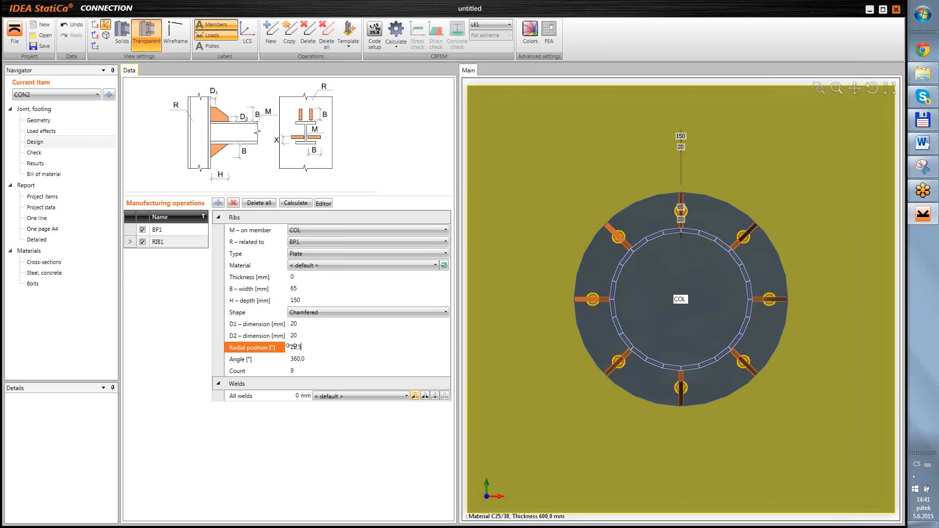
{"action": "key", "text": "Tab"}
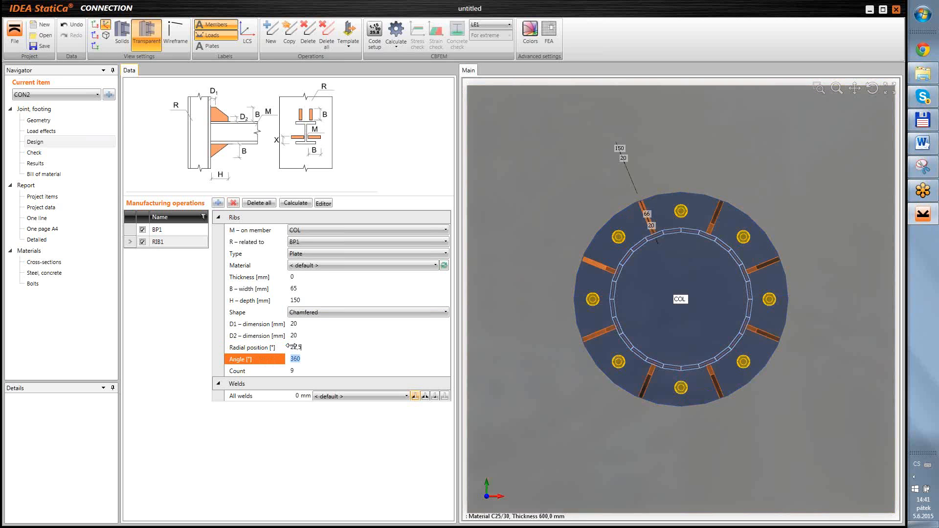
{"action": "right_click", "coordinate": [553, 115]}
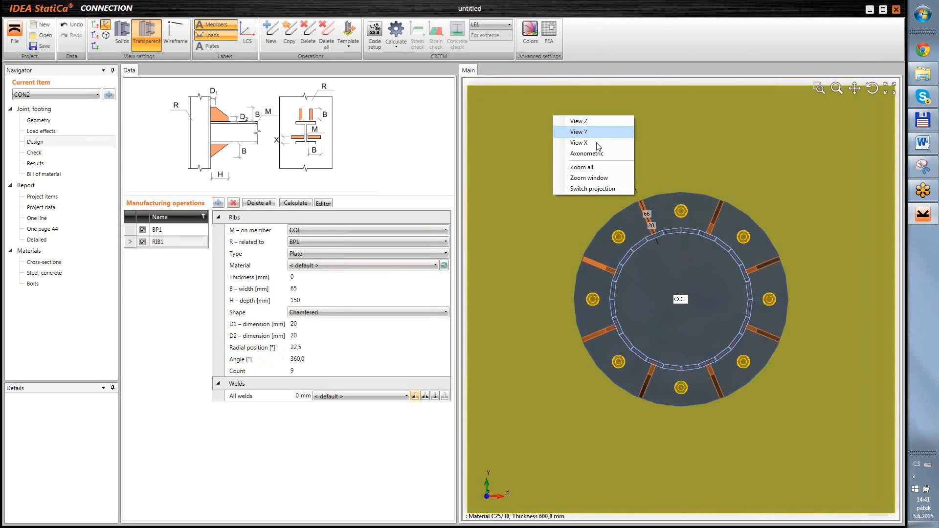
{"action": "left_click", "coordinate": [595, 153]}
{"action": "left_click_drag", "start_coordinate": [693, 347], "coordinate": [552, 345]}
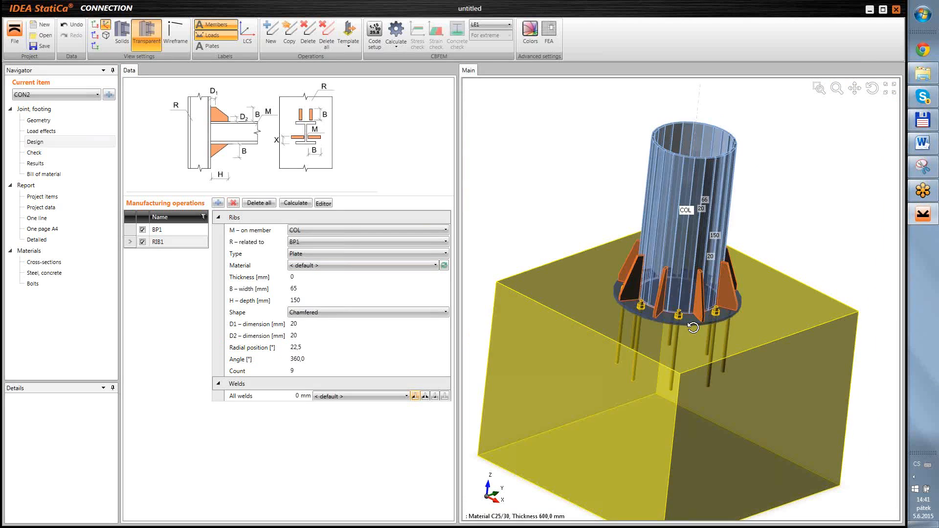
Switch to the Word release note and review the sections on CHS base and end plates, doubled gusset plates and openings
{"action": "left_click", "coordinate": [923, 143]}
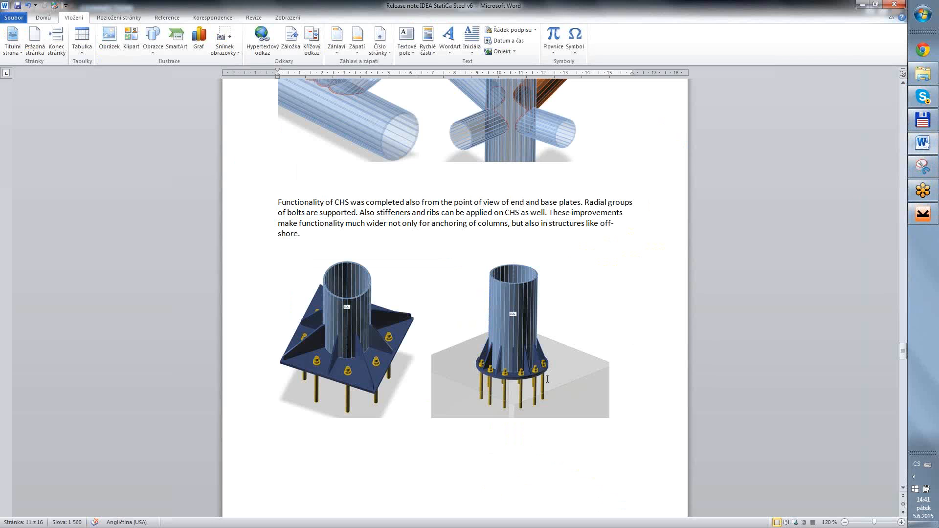
{"action": "left_click", "coordinate": [517, 453]}
{"action": "scroll", "coordinate": [489, 430], "scroll_direction": "down", "scroll_amount": 9}
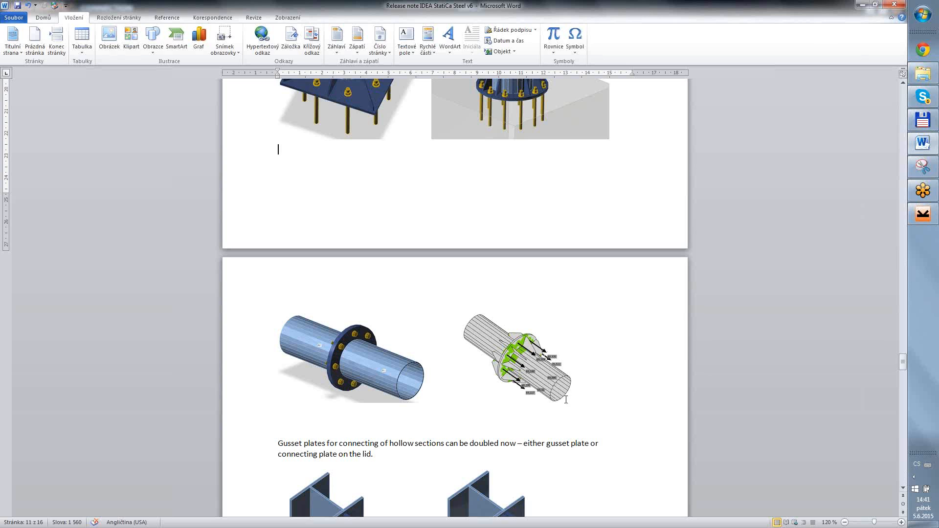
{"action": "scroll", "coordinate": [626, 452], "scroll_direction": "down", "scroll_amount": 7}
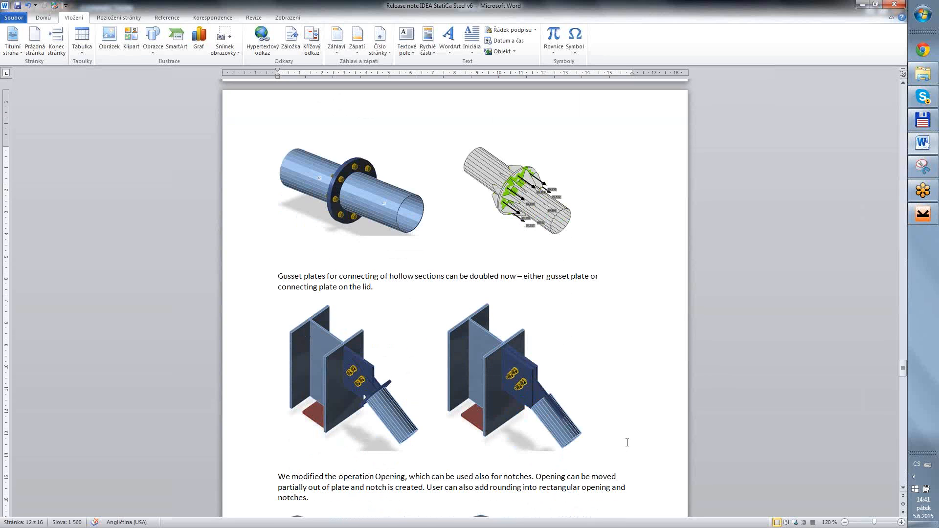
{"action": "left_click", "coordinate": [616, 359]}
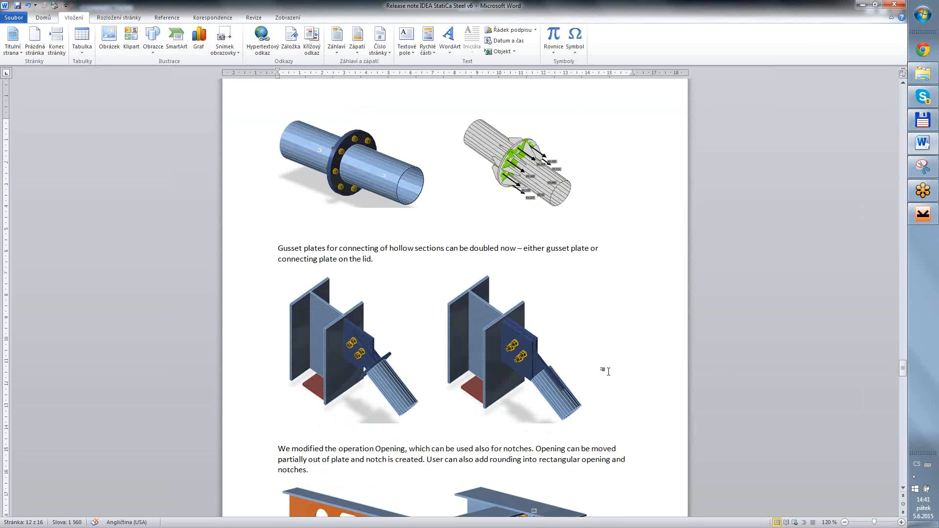
{"action": "scroll", "coordinate": [612, 371], "scroll_direction": "up", "scroll_amount": 2}
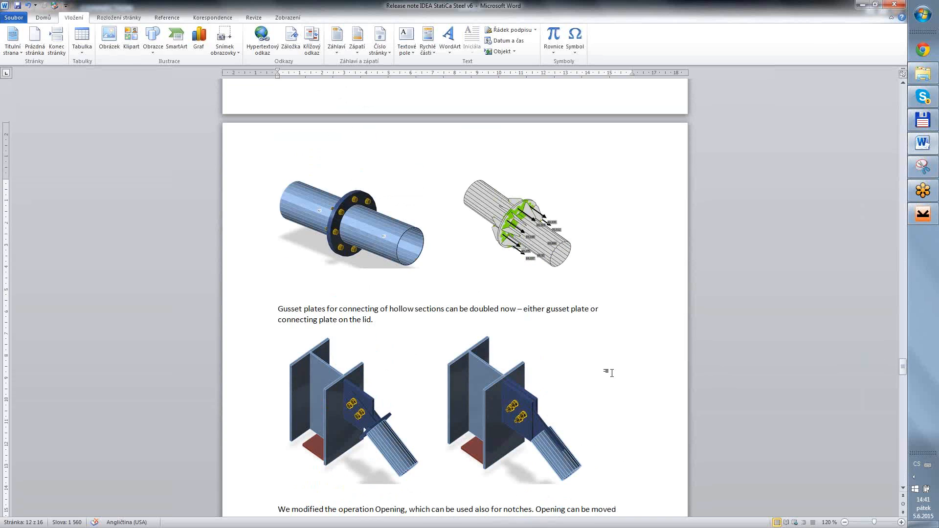
{"action": "scroll", "coordinate": [611, 374], "scroll_direction": "down", "scroll_amount": 2}
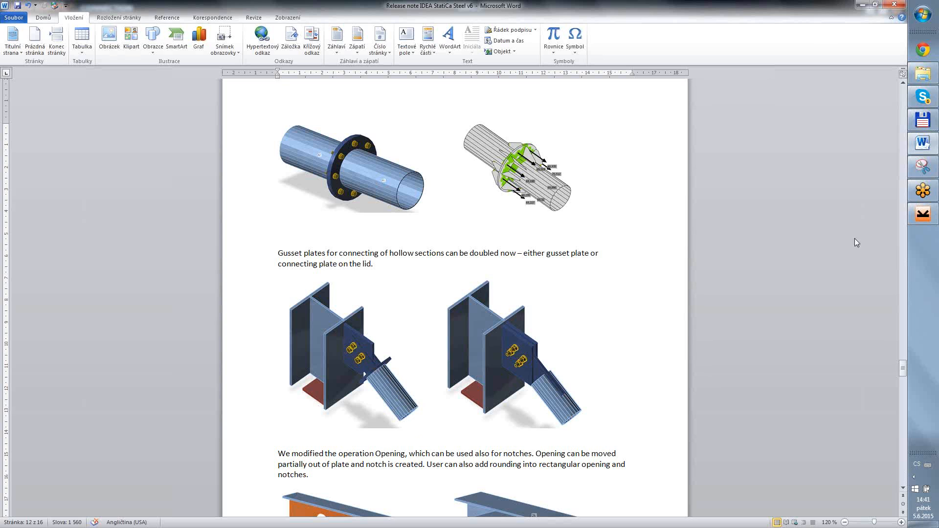
{"action": "scroll", "coordinate": [635, 327], "scroll_direction": "down", "scroll_amount": 2}
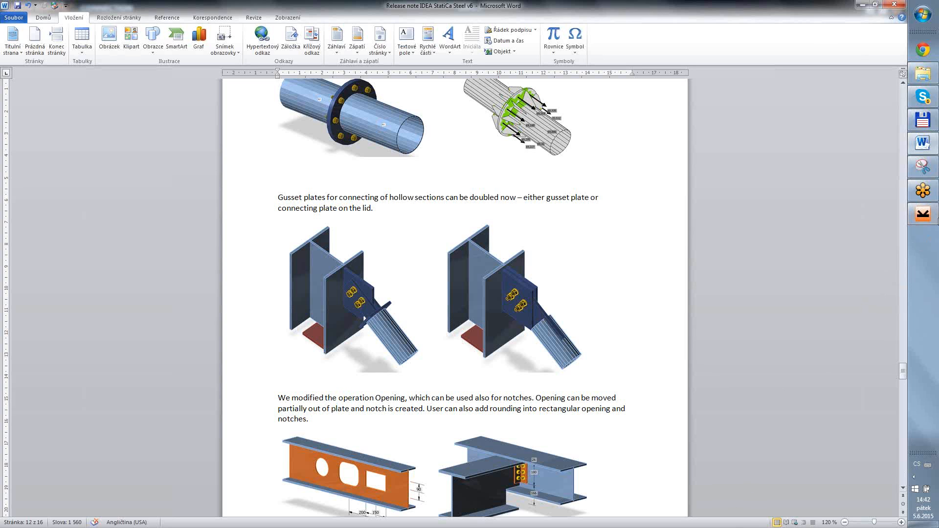
Switch to IDEA StatiCa Connection and save the column footing project as rele 0506b
{"action": "left_click", "coordinate": [924, 214]}
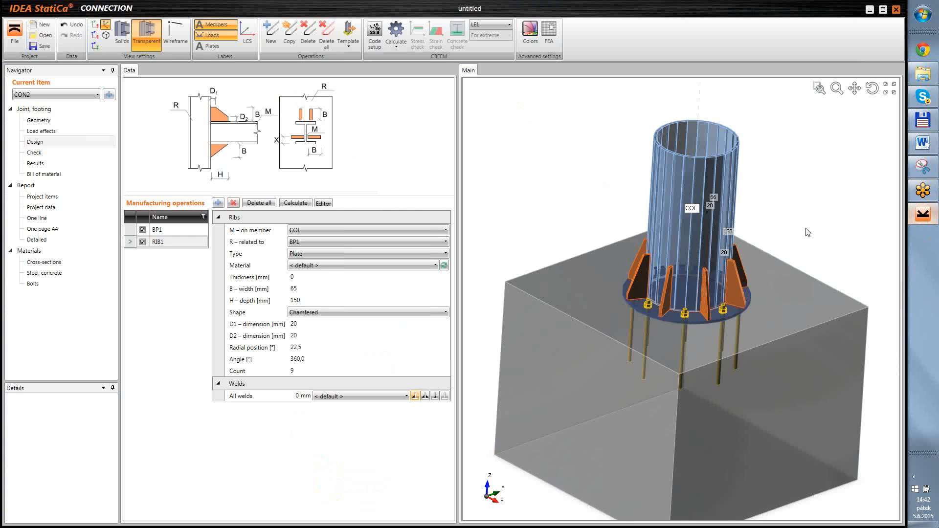
{"action": "left_click", "coordinate": [45, 46]}
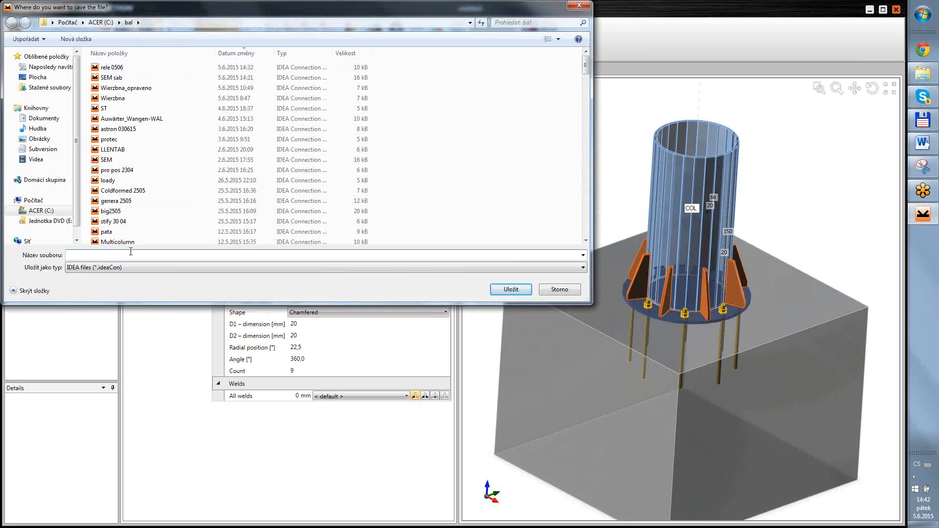
{"action": "type", "text": "rele"}
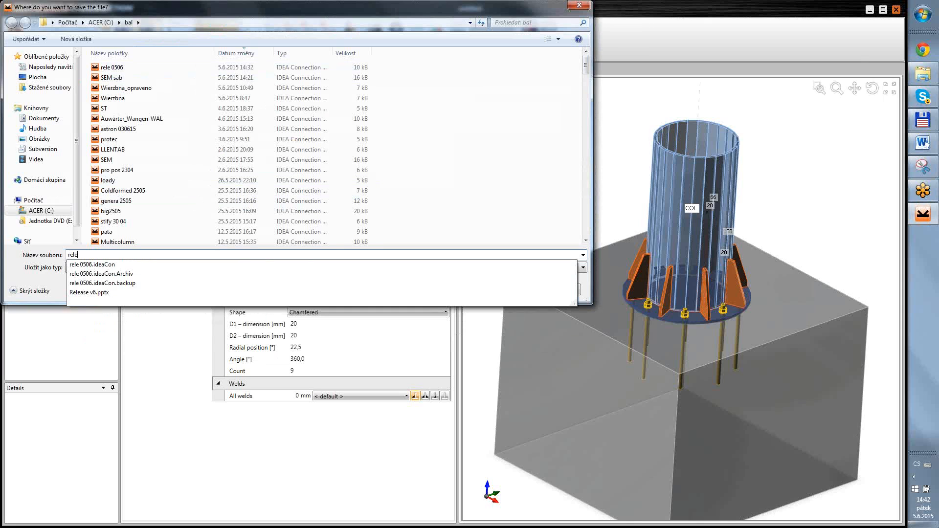
{"action": "type", "text": " 0506"}
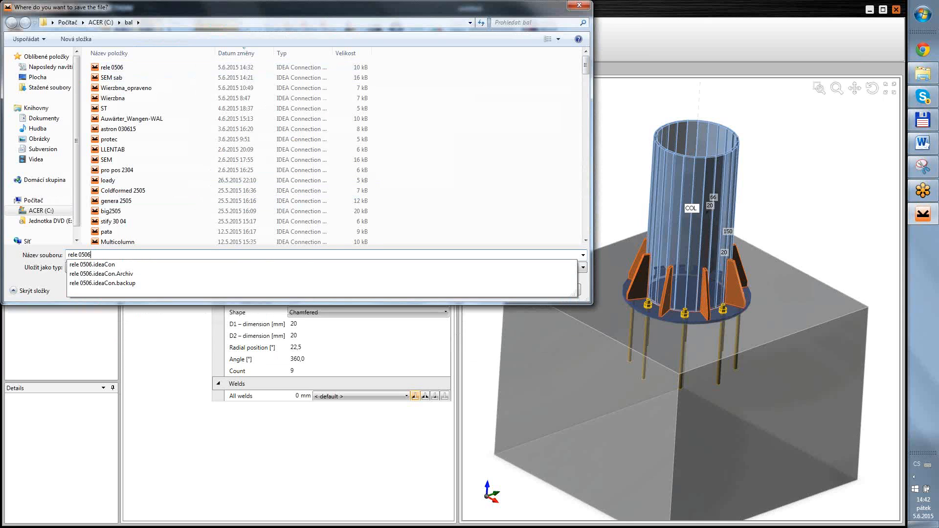
{"action": "type", "text": "b"}
{"action": "key", "text": "Return"}
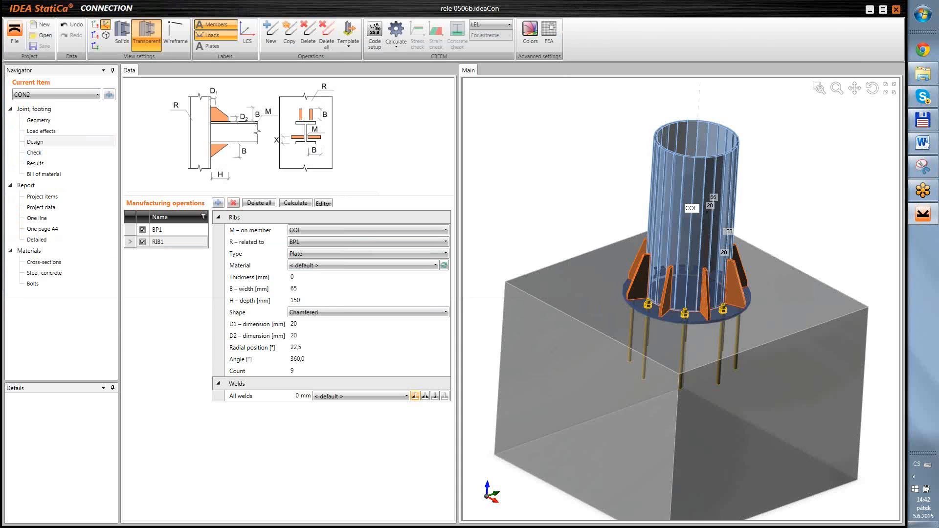
Open the project rele 0506 and inspect the bolted gusset plate connection of item CON4 up close
{"action": "left_click", "coordinate": [45, 35]}
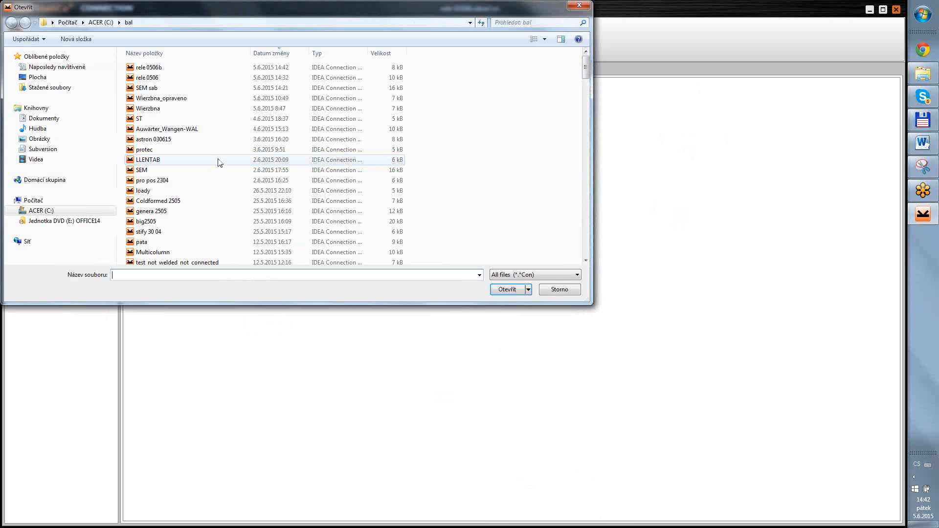
{"action": "double_click", "coordinate": [157, 77]}
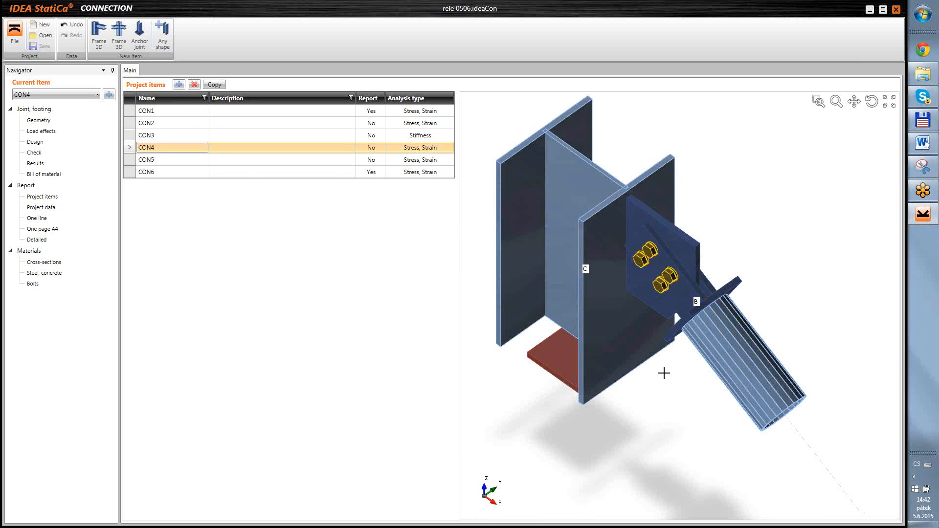
{"action": "scroll", "coordinate": [664, 371], "scroll_direction": "up", "scroll_amount": 4}
{"action": "middle_click_drag", "start_coordinate": [693, 362], "coordinate": [670, 473]}
{"action": "scroll", "coordinate": [774, 220], "scroll_direction": "down", "scroll_amount": 3}
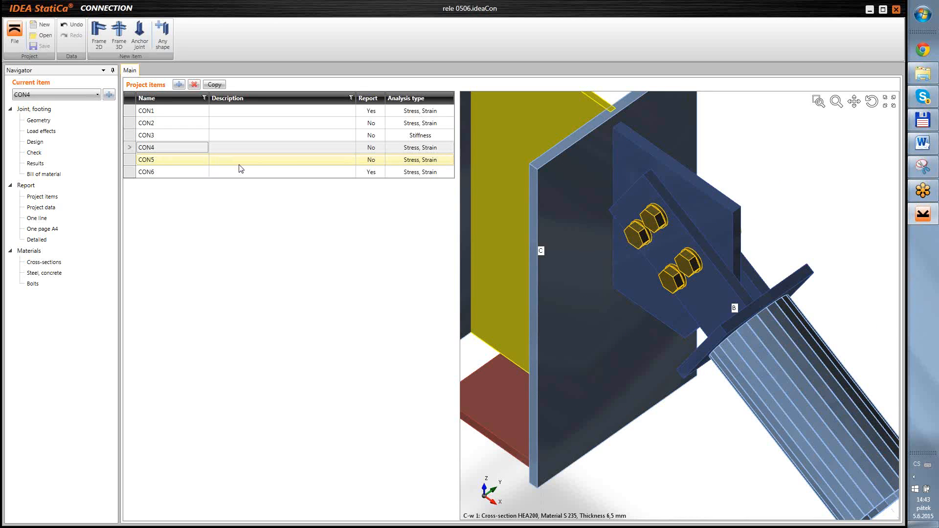
Select project item CON5 and review the design parameters of its connecting plate operation CPL1
{"action": "left_click", "coordinate": [254, 164]}
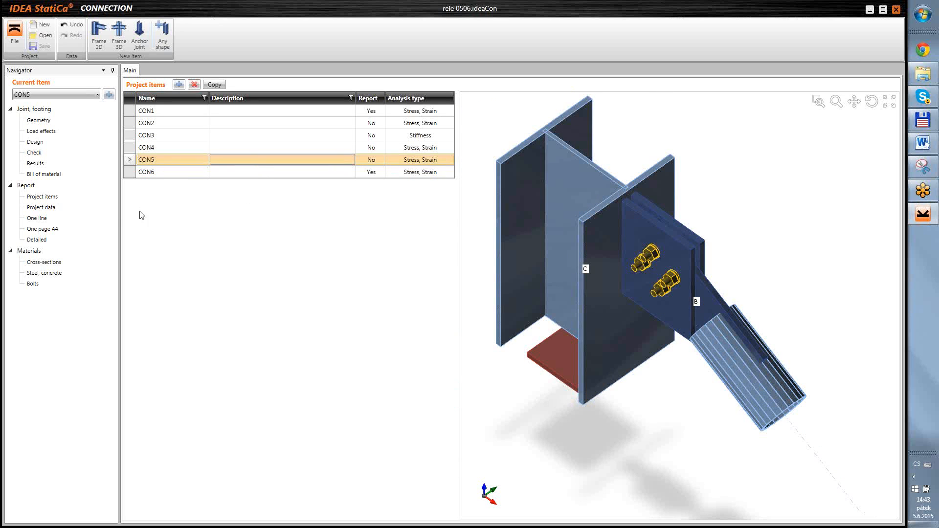
{"action": "left_click", "coordinate": [35, 154]}
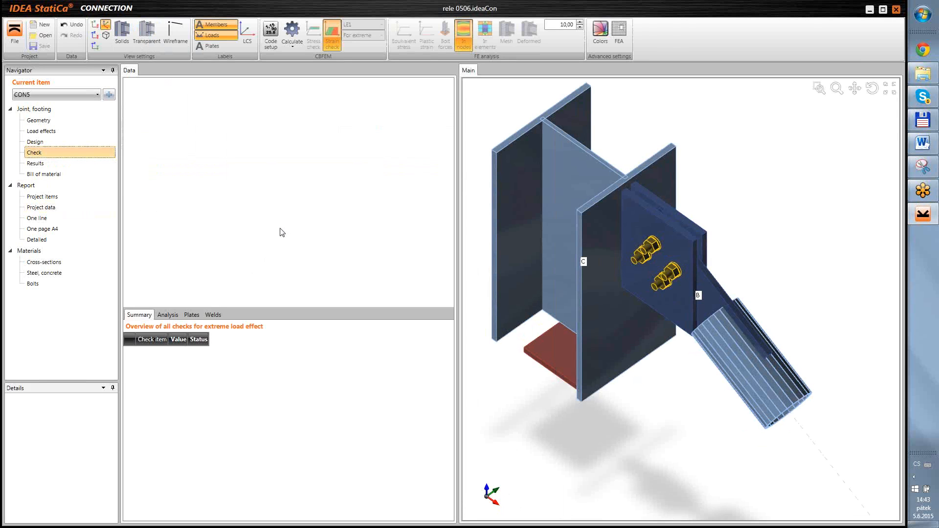
{"action": "left_click", "coordinate": [39, 142]}
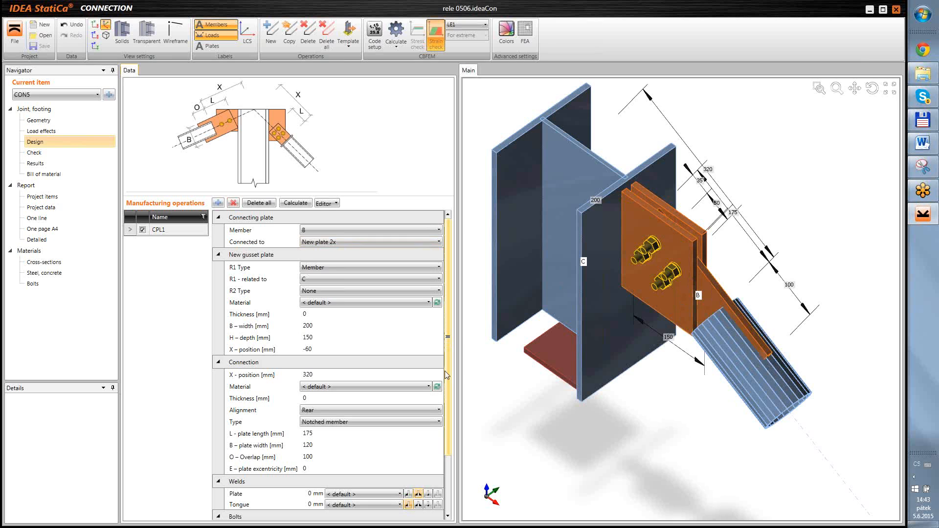
{"action": "scroll", "coordinate": [449, 374], "scroll_direction": "down", "scroll_amount": 3}
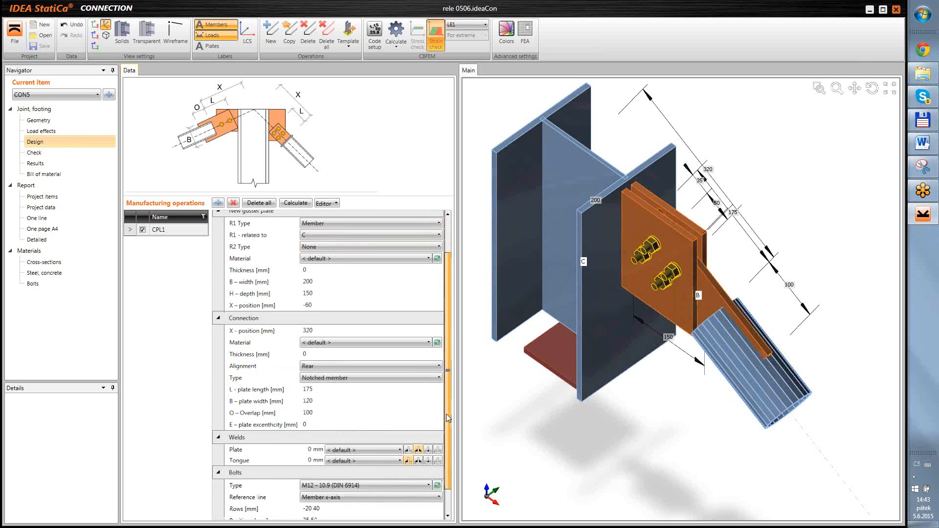
{"action": "scroll", "coordinate": [449, 399], "scroll_direction": "up", "scroll_amount": 1}
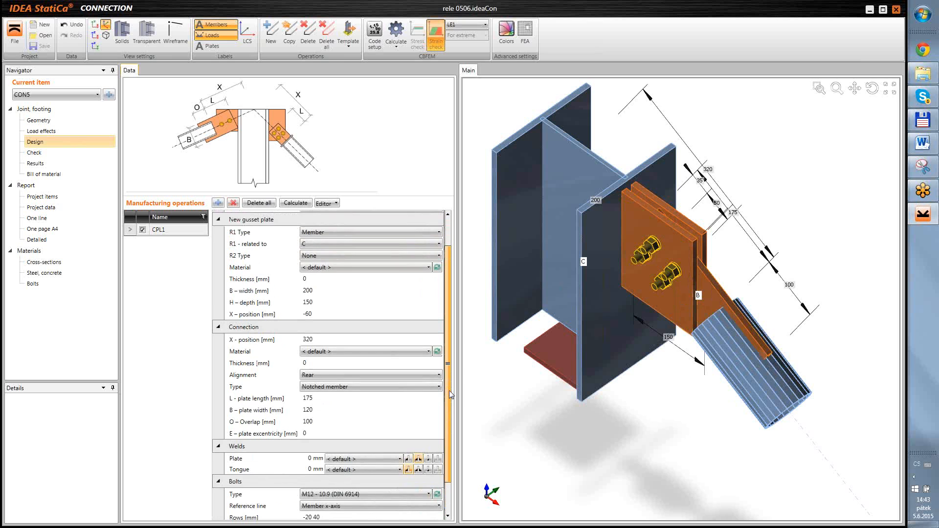
{"action": "scroll", "coordinate": [450, 387], "scroll_direction": "up", "scroll_amount": 2}
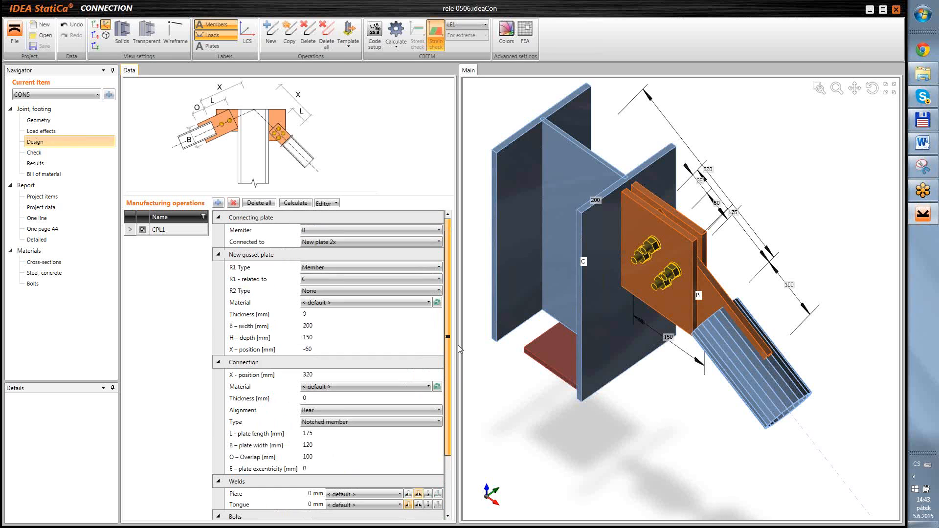
Check the available options for what CPL1 is connected to and for its connection type, keeping New plate 2x and Notched member
{"action": "left_click", "coordinate": [420, 243]}
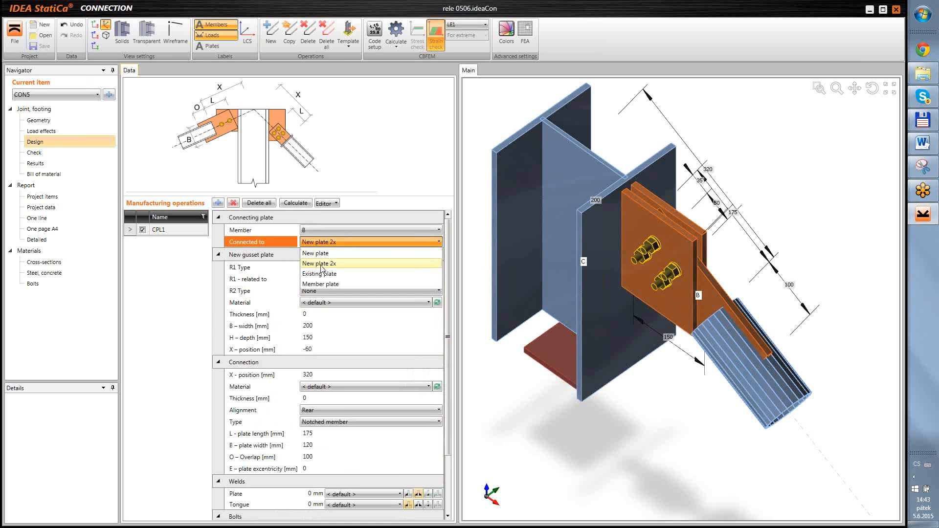
{"action": "left_click", "coordinate": [336, 242]}
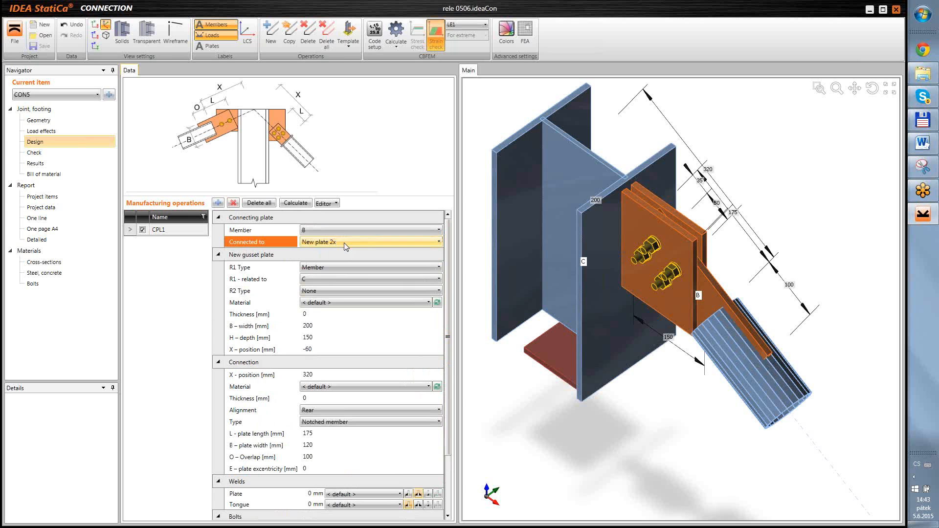
{"action": "left_click", "coordinate": [352, 423]}
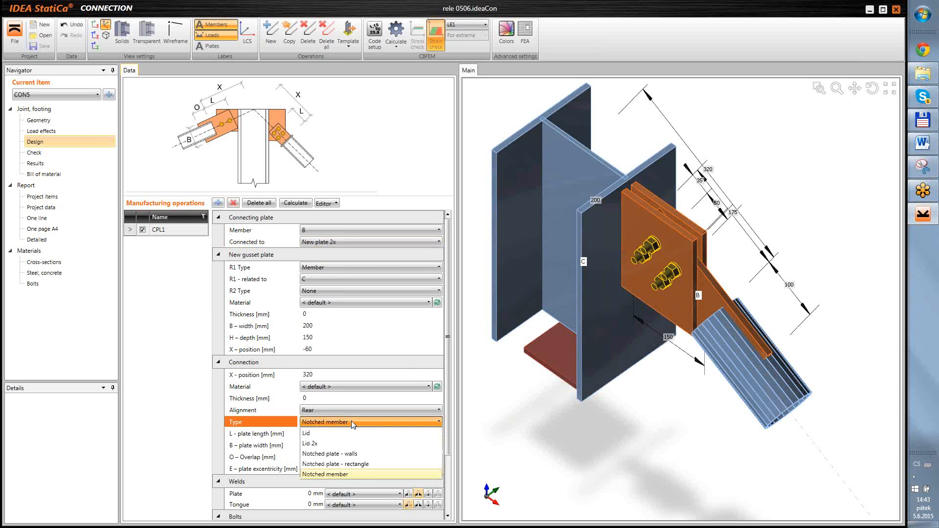
{"action": "left_click", "coordinate": [325, 425]}
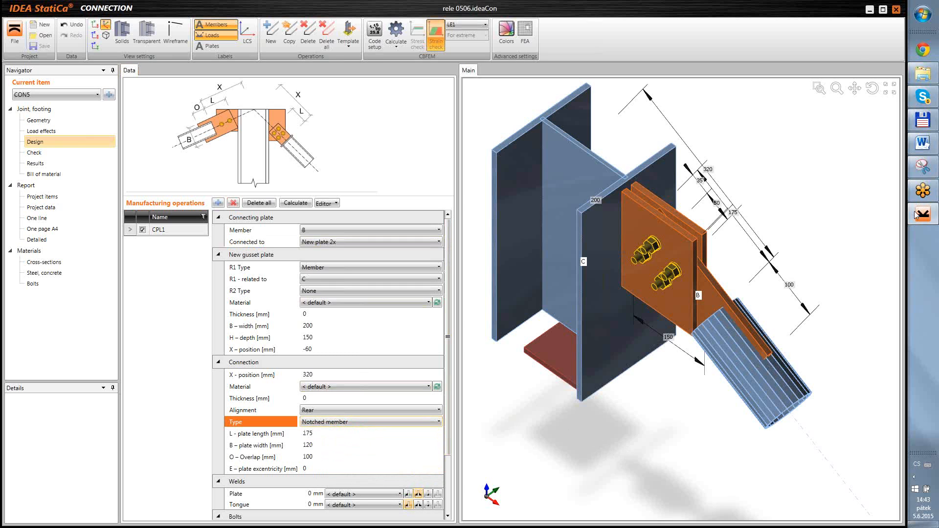
Switch to the Word release note and read the section on the modified Opening operation with notches and rounding
{"action": "left_click", "coordinate": [922, 143]}
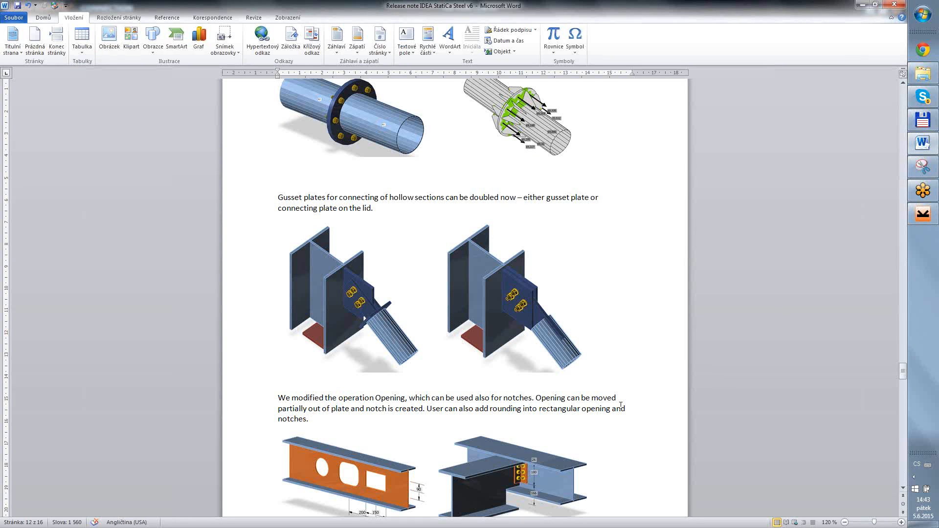
{"action": "scroll", "coordinate": [642, 360], "scroll_direction": "down", "scroll_amount": 5}
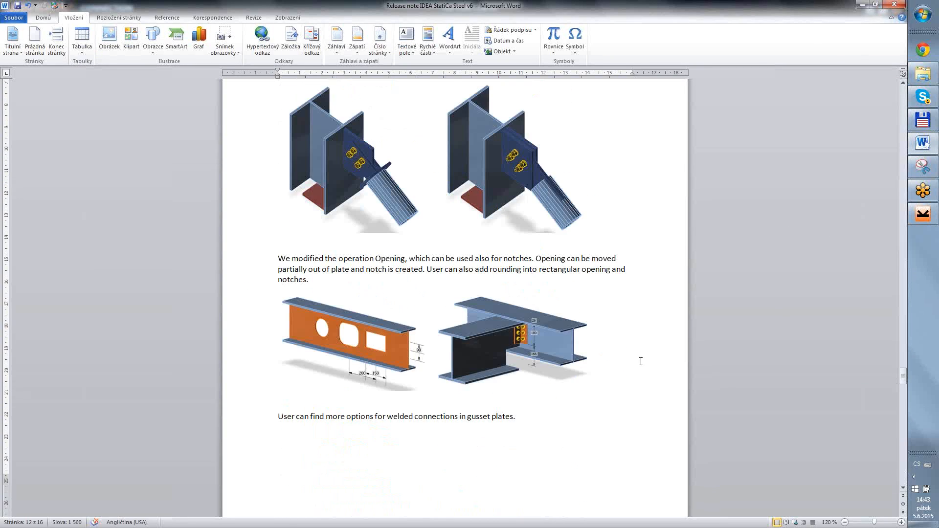
{"action": "scroll", "coordinate": [641, 361], "scroll_direction": "down", "scroll_amount": 3}
{"action": "scroll", "coordinate": [641, 362], "scroll_direction": "up", "scroll_amount": 4}
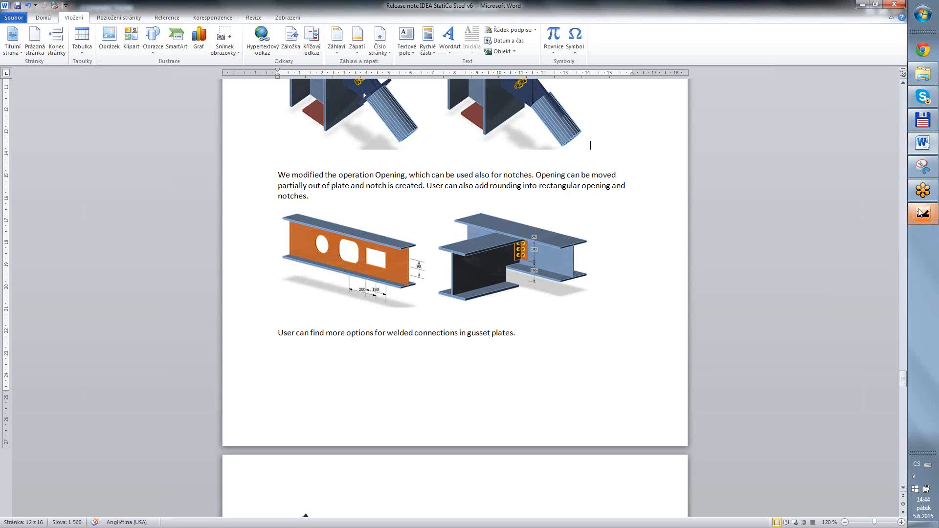
Return to IDEA StatiCa Connection, make CON1 the current item and display its model as transparent
{"action": "mouse_move", "coordinate": [928, 215]}
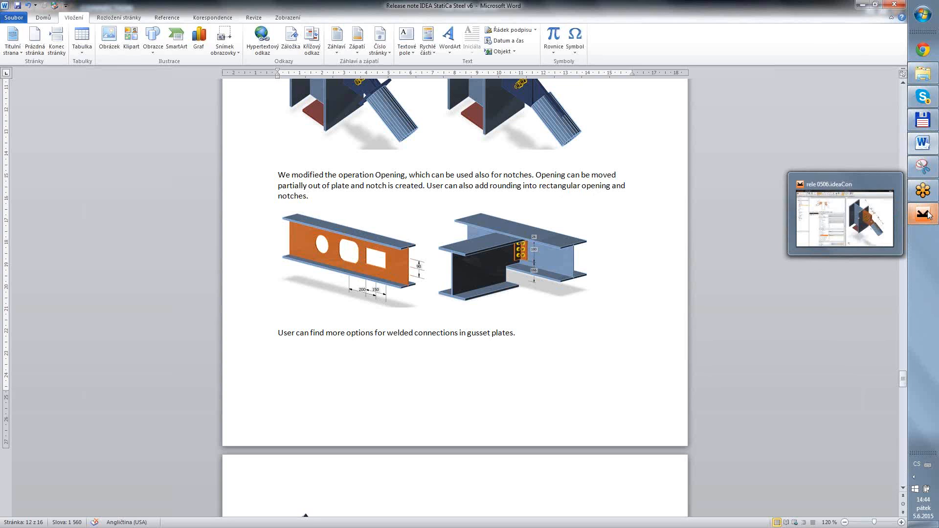
{"action": "left_click", "coordinate": [929, 216]}
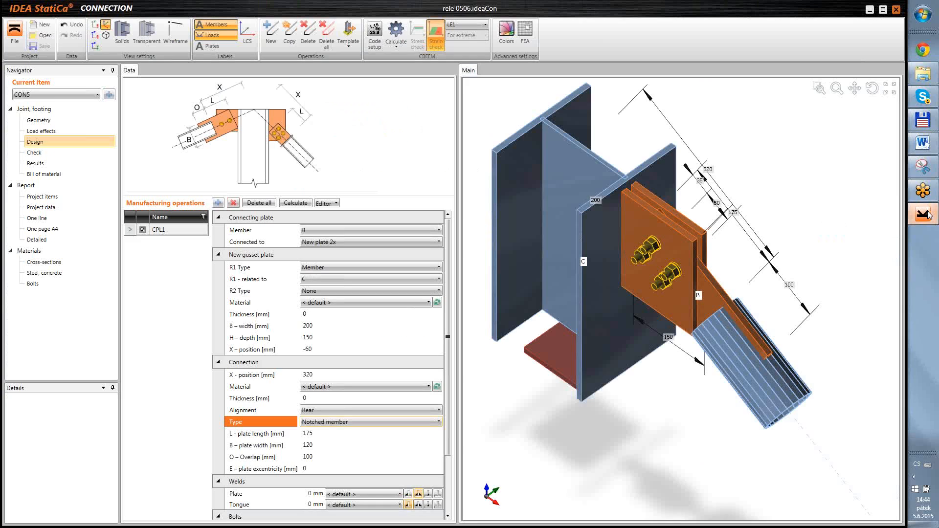
{"action": "left_click", "coordinate": [84, 95]}
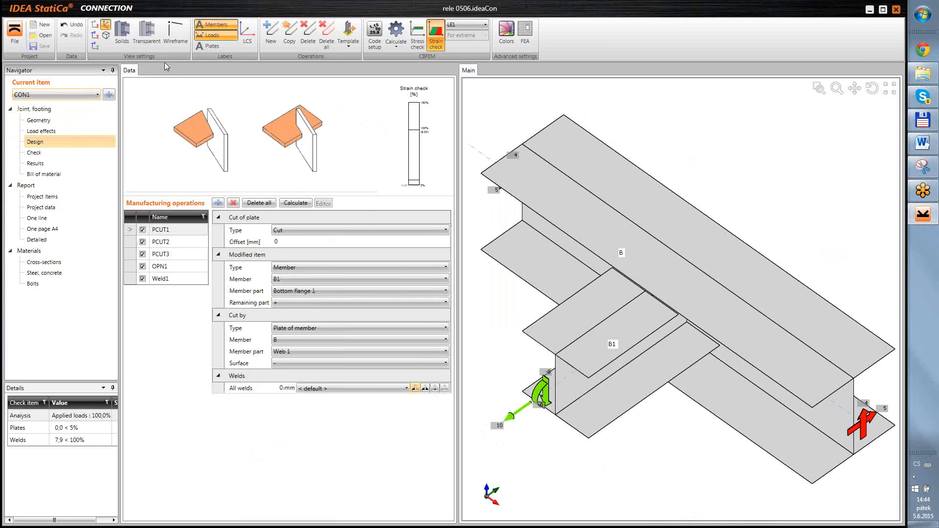
{"action": "left_click", "coordinate": [147, 33]}
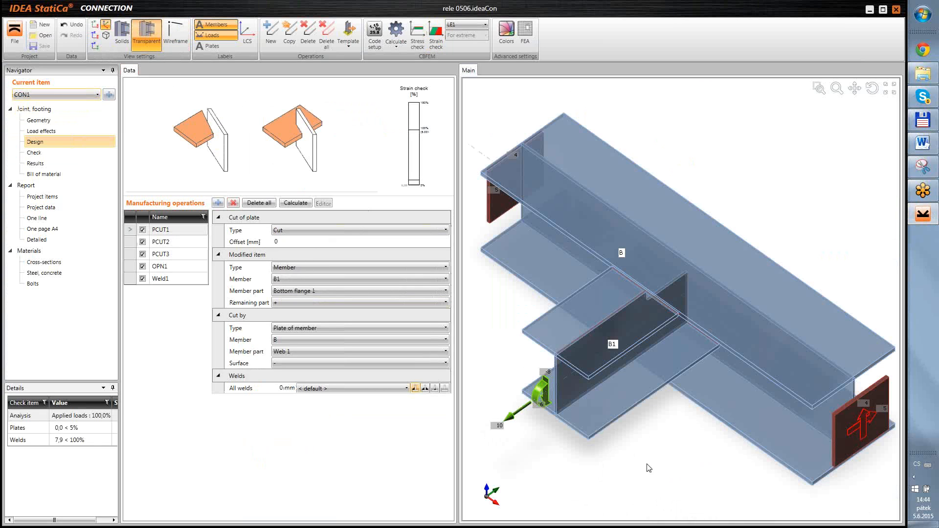
Examine the notched end of beam B1 where it meets beam B from several angles
{"action": "right_click_drag", "start_coordinate": [663, 455], "coordinate": [708, 469]}
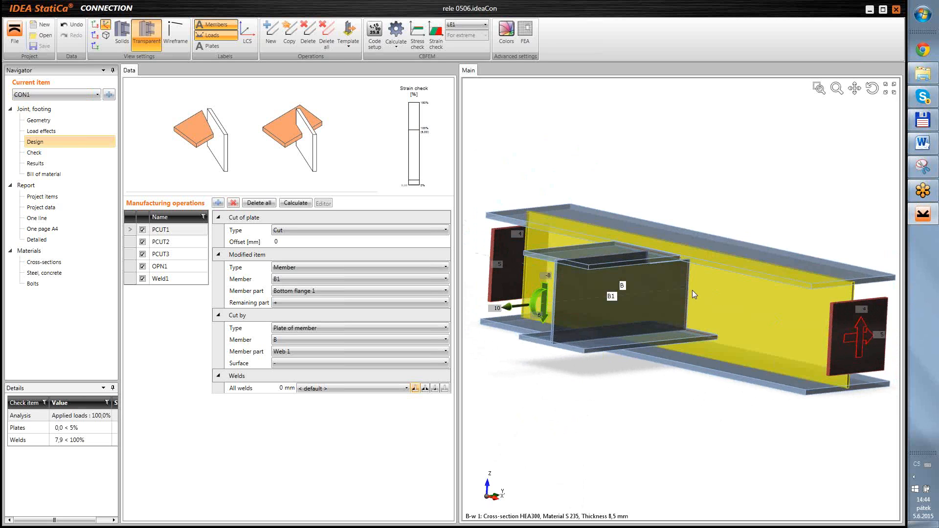
{"action": "mouse_move", "coordinate": [730, 425]}
{"action": "right_mouse_down"}
{"action": "mouse_move", "coordinate": [703, 410]}
{"action": "mouse_move", "coordinate": [726, 443]}
{"action": "right_mouse_up"}
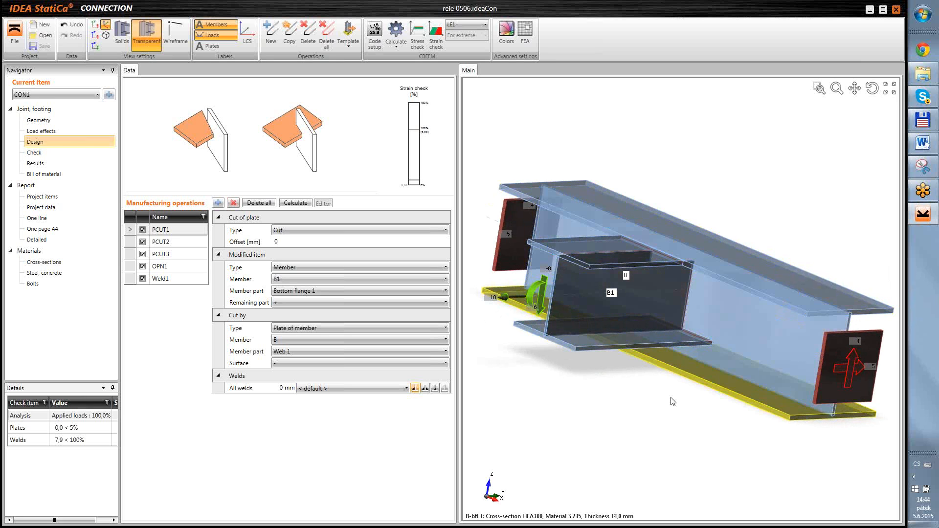
{"action": "right_click_drag", "start_coordinate": [669, 404], "coordinate": [656, 392]}
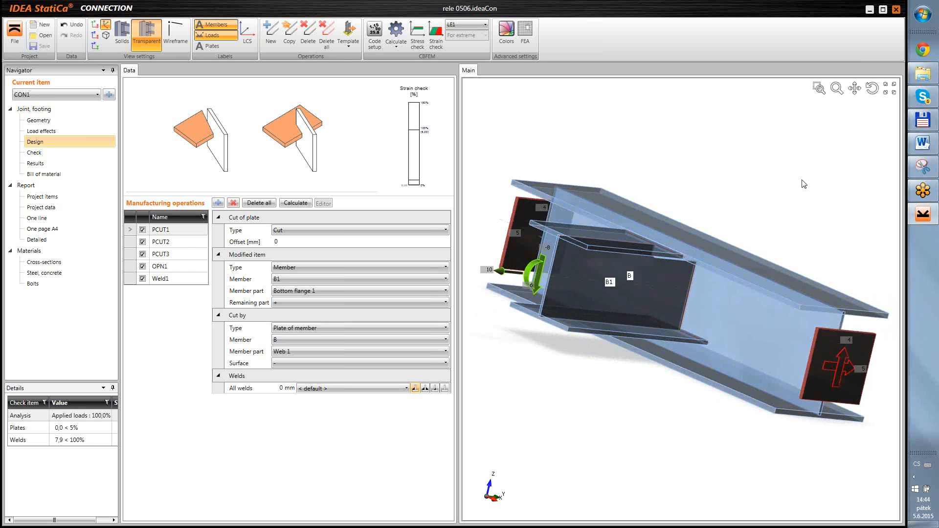
{"action": "right_click_drag", "start_coordinate": [776, 190], "coordinate": [759, 199]}
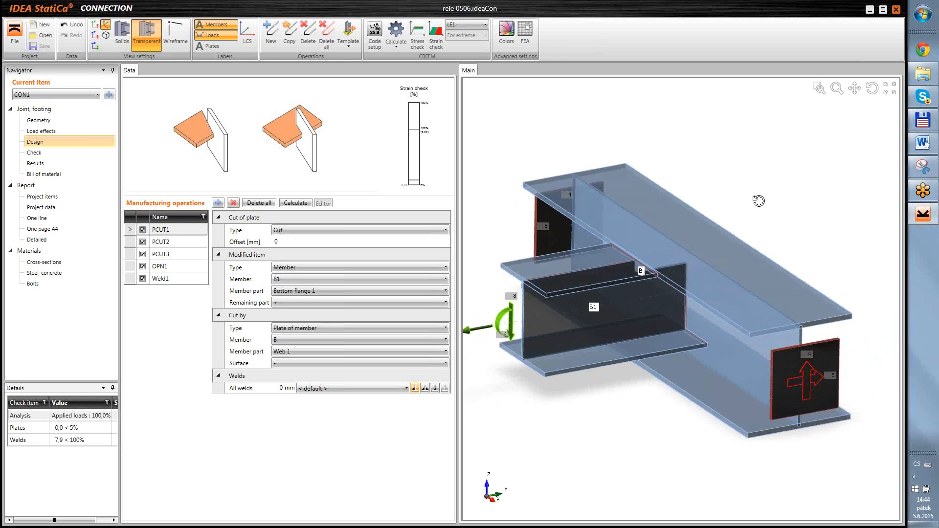
{"action": "right_click_drag", "start_coordinate": [797, 464], "coordinate": [794, 455]}
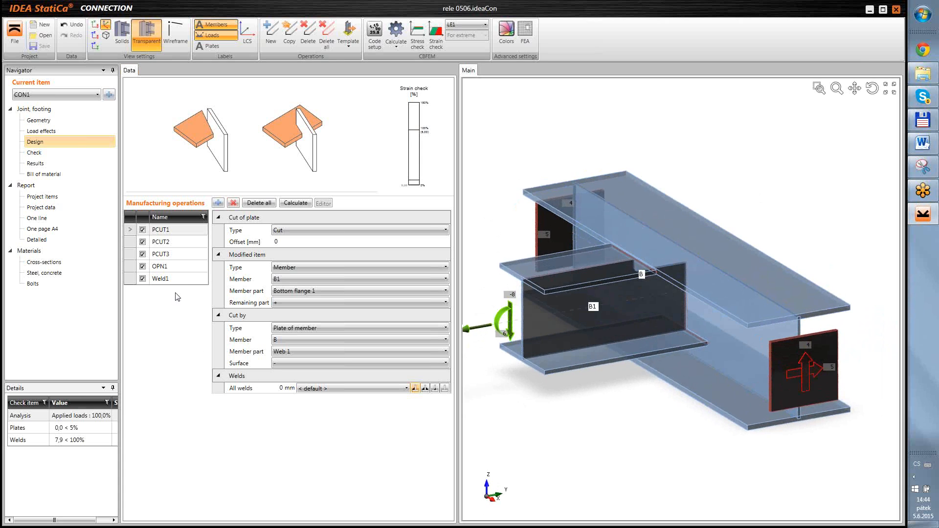
Review the plate cuts PCUT1 and PCUT2 and the rectangular opening OPN1 that forms the notch in beam B1
{"action": "left_click", "coordinate": [184, 231]}
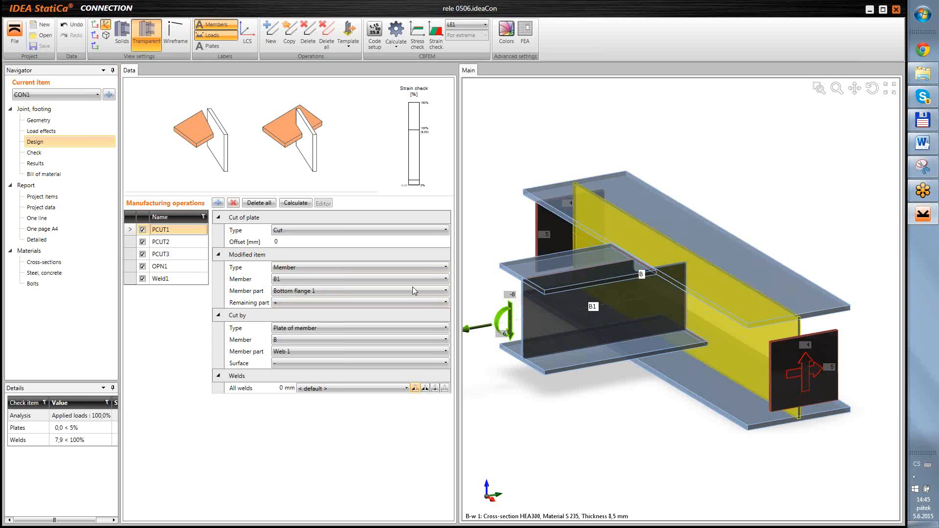
{"action": "left_click", "coordinate": [181, 241]}
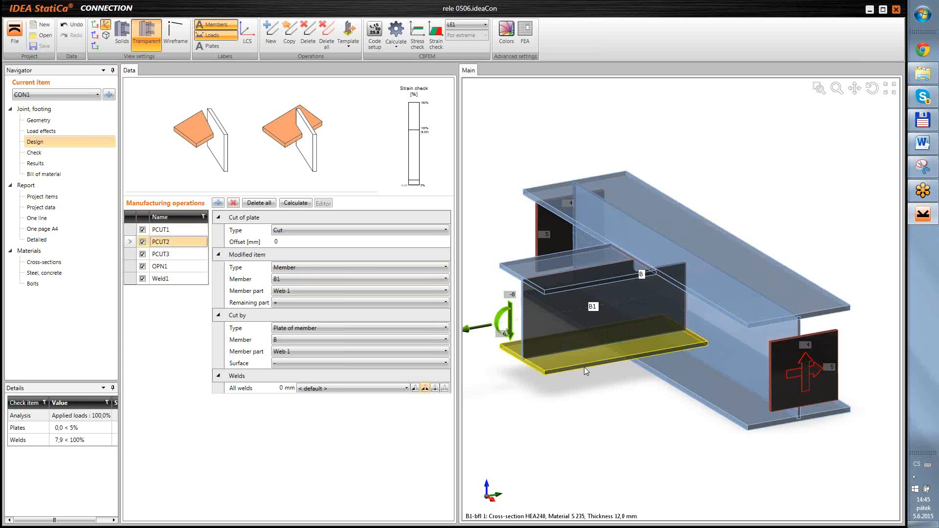
{"action": "left_click", "coordinate": [243, 389]}
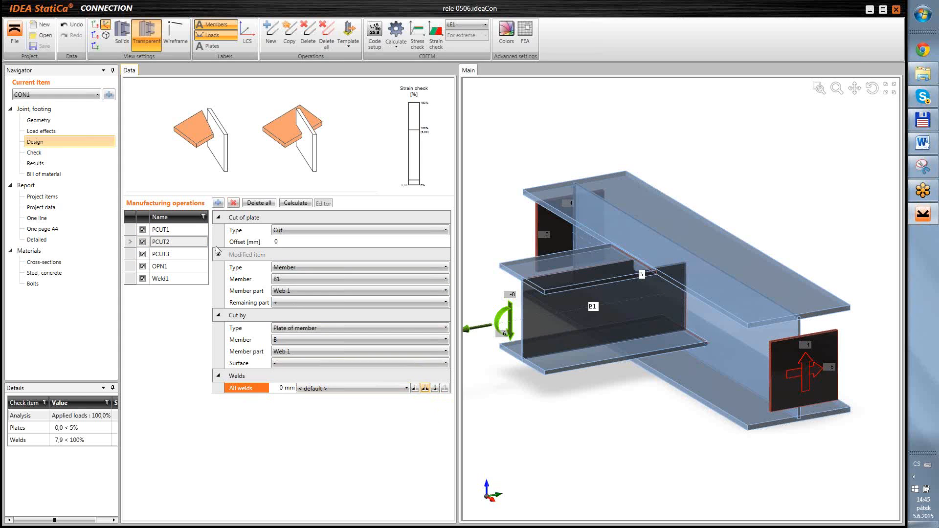
{"action": "left_click", "coordinate": [131, 258]}
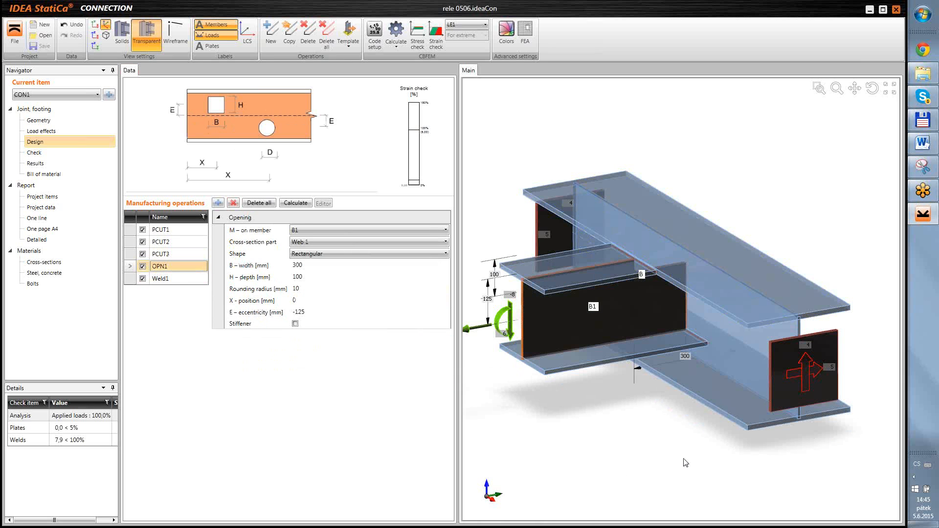
{"action": "right_click_drag", "start_coordinate": [676, 458], "coordinate": [676, 429]}
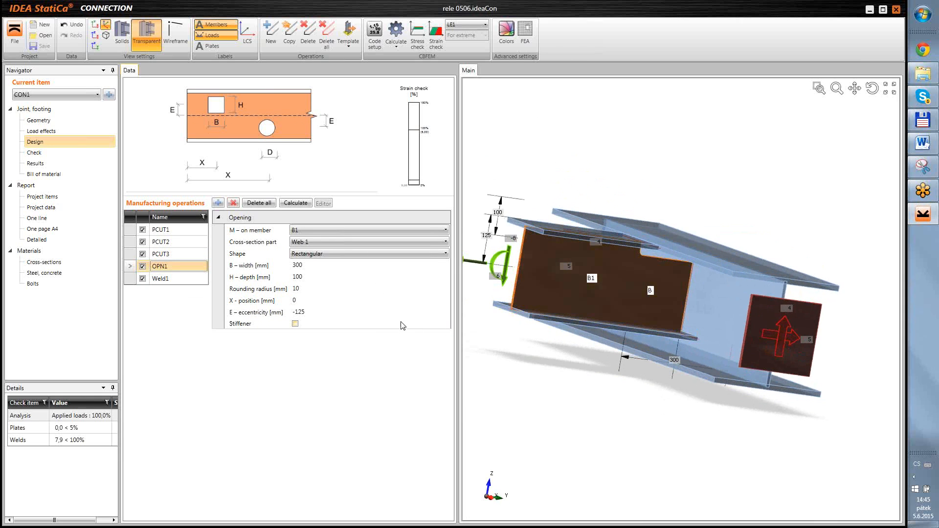
Set the rounding radius of the rectangular opening OPN1 on beam B1 to 5 mm
{"action": "mouse_move", "coordinate": [603, 382]}
{"action": "right_mouse_down"}
{"action": "mouse_move", "coordinate": [598, 406]}
{"action": "mouse_move", "coordinate": [584, 398]}
{"action": "mouse_move", "coordinate": [614, 384]}
{"action": "right_mouse_up"}
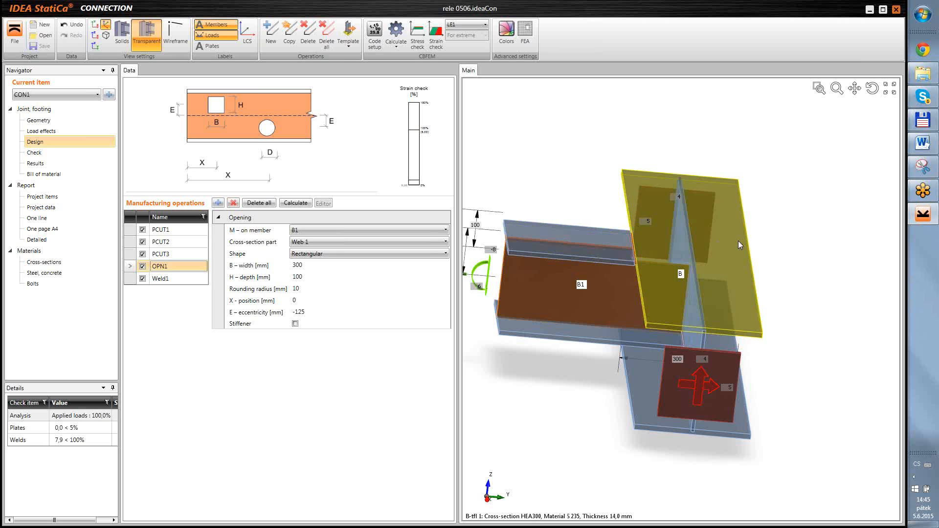
{"action": "middle_click_drag", "start_coordinate": [720, 459], "coordinate": [716, 411]}
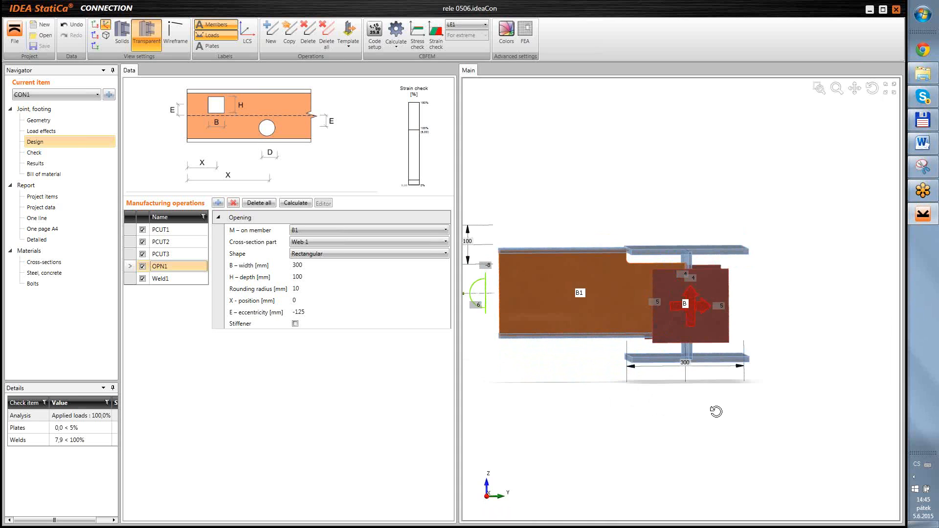
{"action": "middle_click_drag", "start_coordinate": [717, 411], "coordinate": [716, 416]}
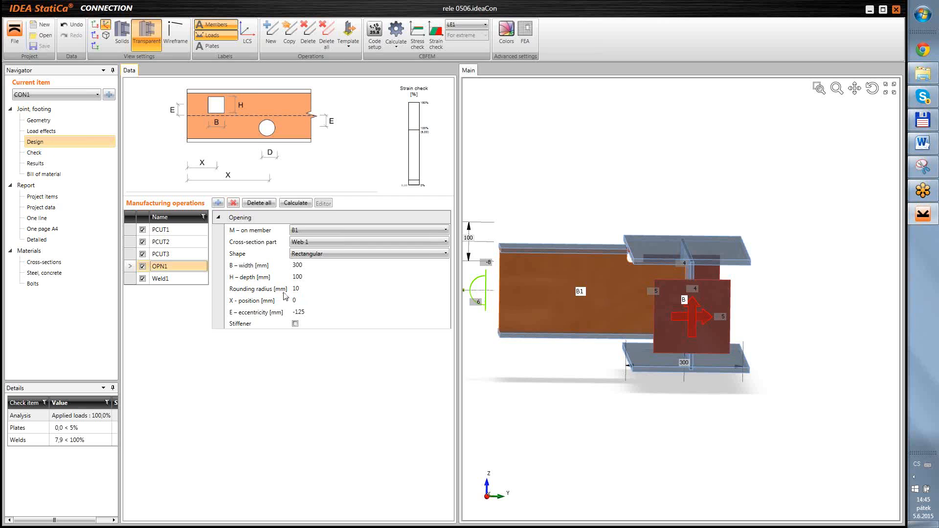
{"action": "left_click", "coordinate": [304, 290]}
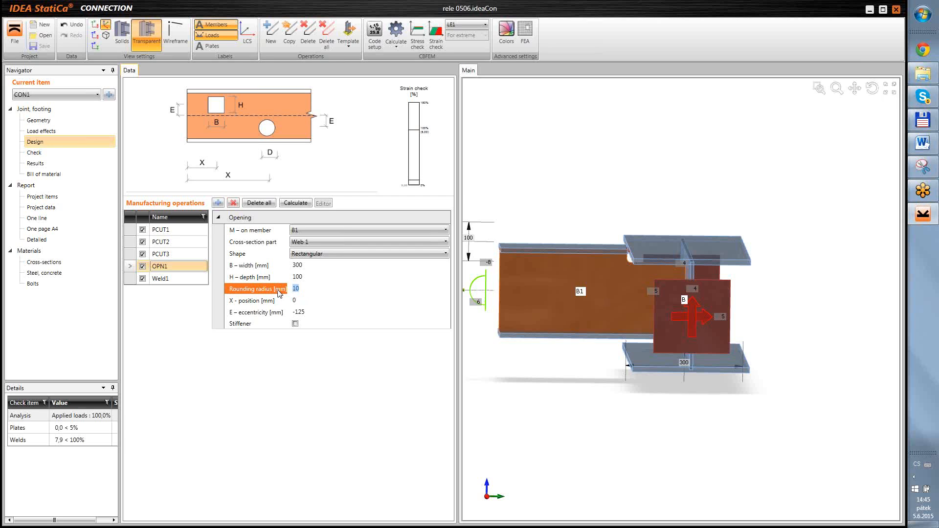
{"action": "type", "text": "5"}
{"action": "key", "text": "Tab"}
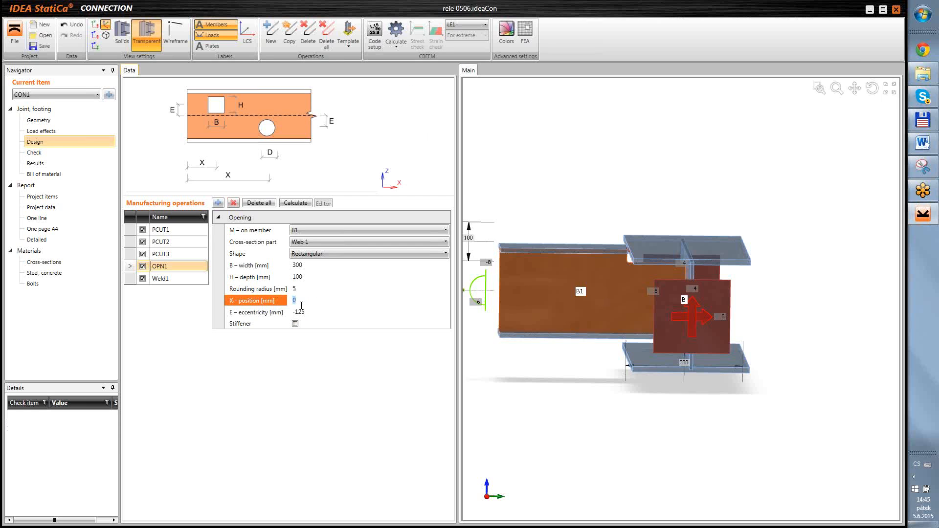
Set the rounding radius of opening OPN1 to 20 mm and check the notch corner in beam B1's web
{"action": "left_click", "coordinate": [285, 289]}
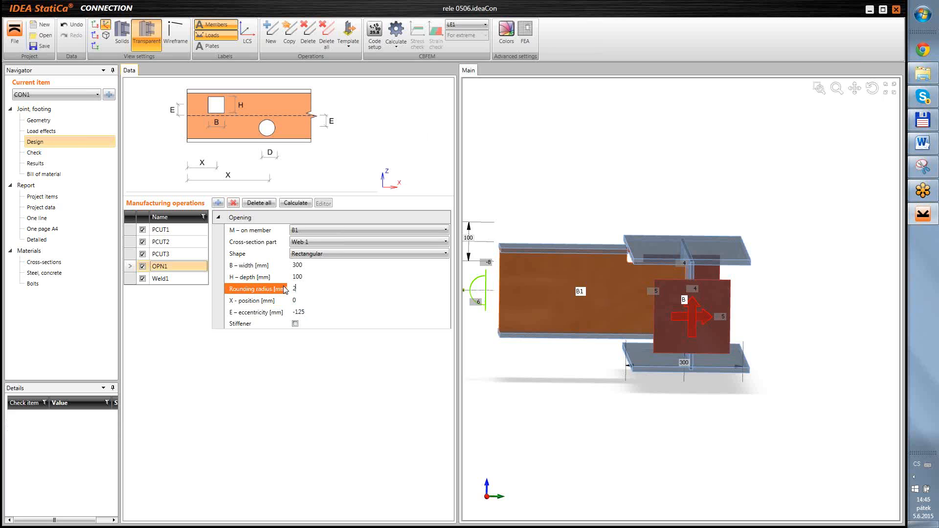
{"action": "key", "text": "Tab"}
{"action": "right_click_drag", "start_coordinate": [586, 367], "coordinate": [615, 359]}
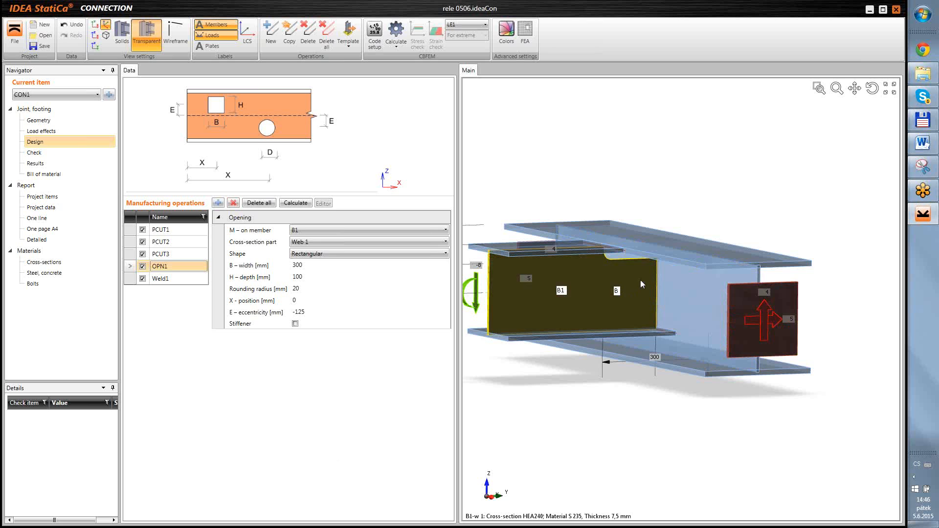
Switch to the Word release note and read about welded gusset plate options and anchoring inclined members into walls
{"action": "left_click", "coordinate": [923, 142]}
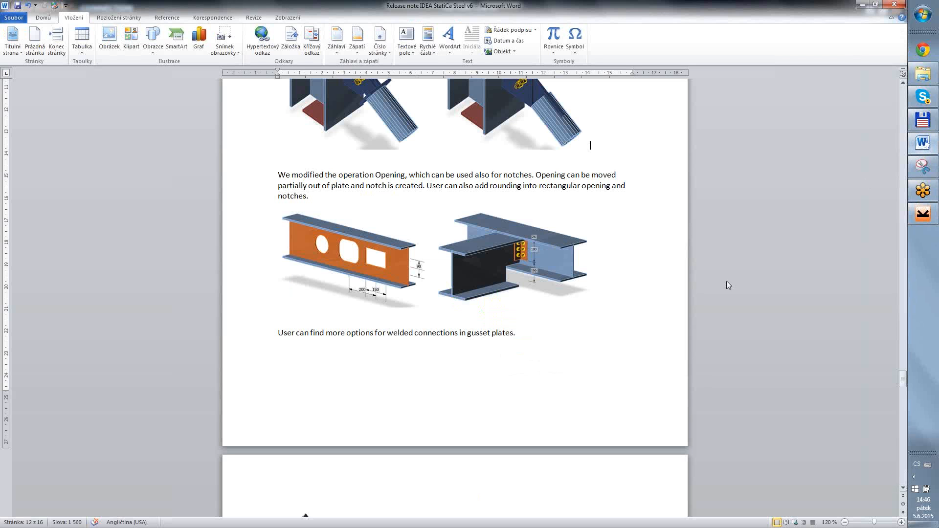
{"action": "left_click", "coordinate": [624, 359]}
{"action": "scroll", "coordinate": [571, 320], "scroll_direction": "down", "scroll_amount": 5}
{"action": "left_click", "coordinate": [580, 364]}
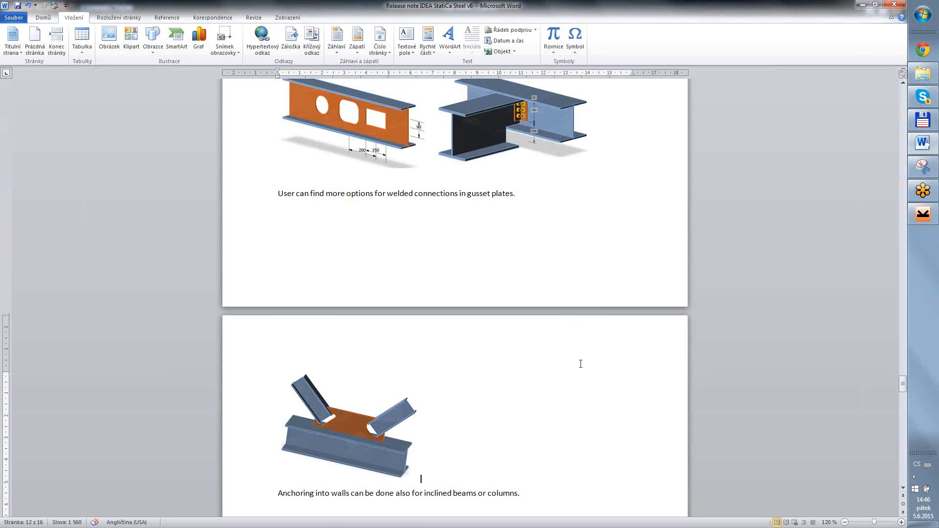
{"action": "scroll", "coordinate": [581, 364], "scroll_direction": "down", "scroll_amount": 5}
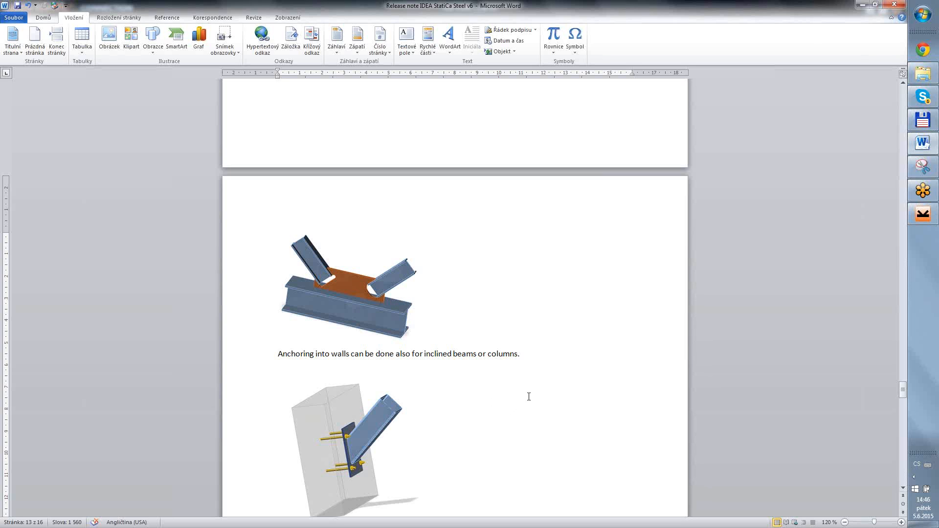
{"action": "middle_click", "coordinate": [550, 337]}
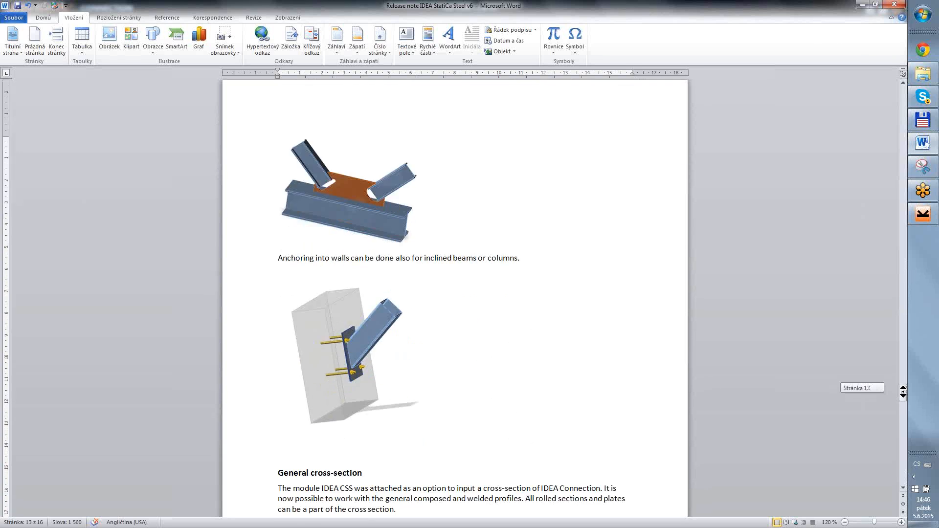
{"action": "middle_click", "coordinate": [490, 352]}
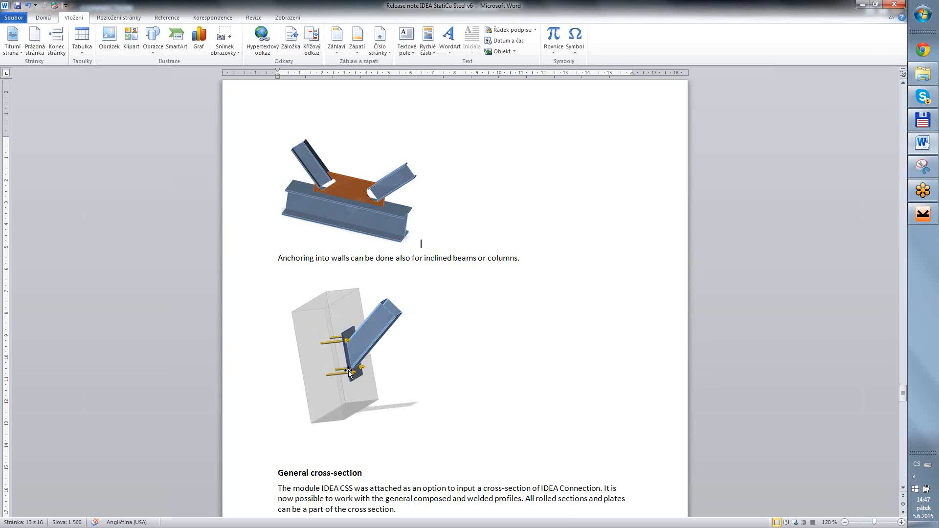
Return to IDEA StatiCa Connection and add a new joint based on the column footing with an anchored base plate
{"action": "left_click", "coordinate": [932, 215]}
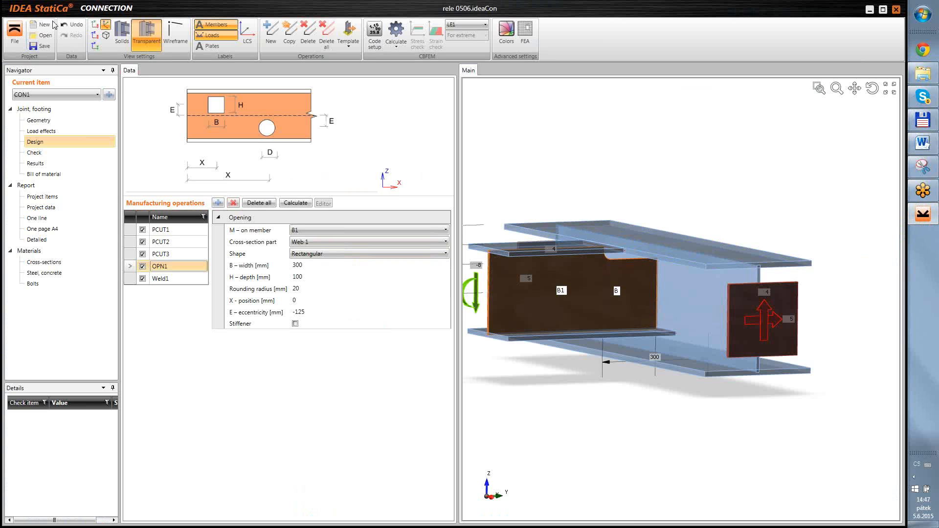
{"action": "left_click", "coordinate": [108, 94]}
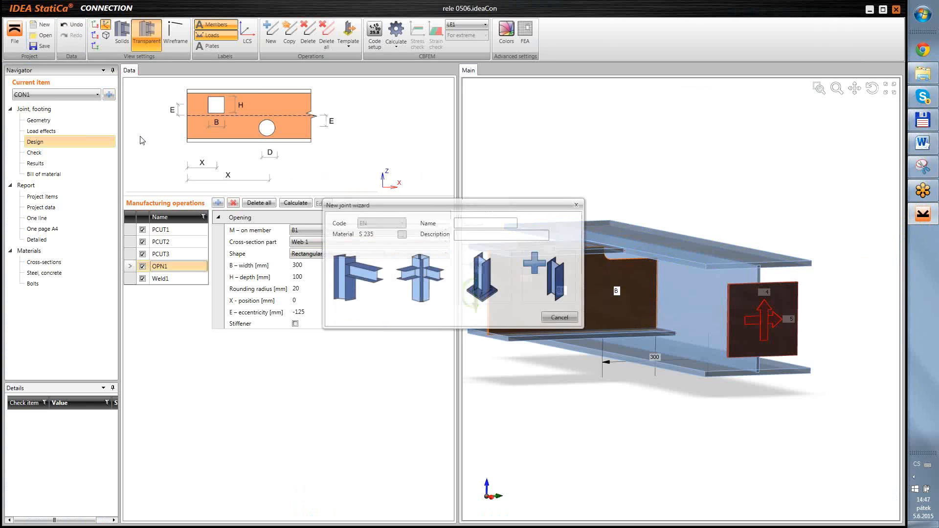
{"action": "left_click", "coordinate": [482, 276]}
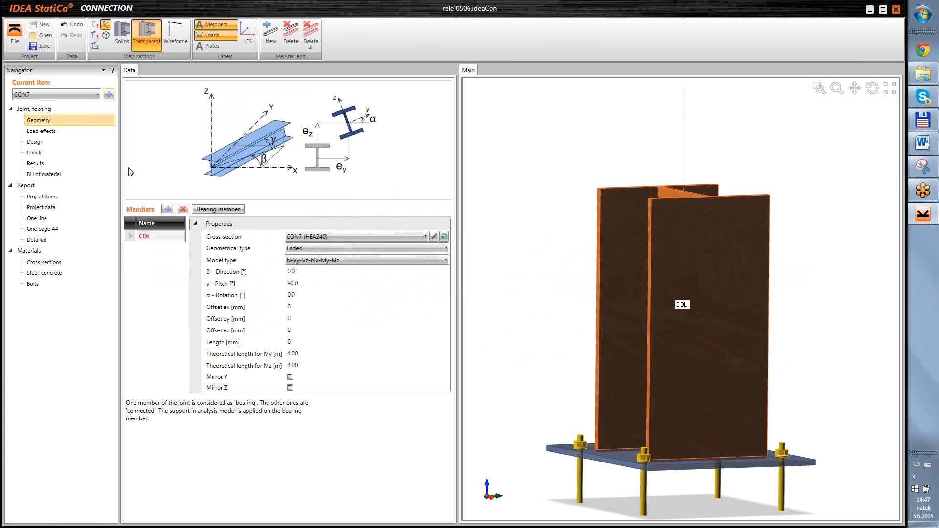
Incline member COL by setting its pitch to 45° and show the joint along the Y axis
{"action": "left_click", "coordinate": [312, 283]}
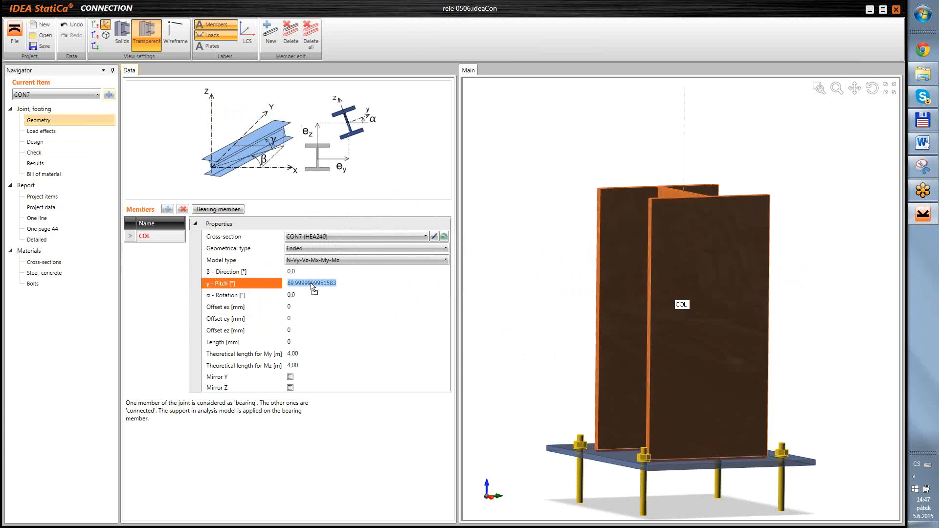
{"action": "type", "text": "45"}
{"action": "key", "text": "Tab"}
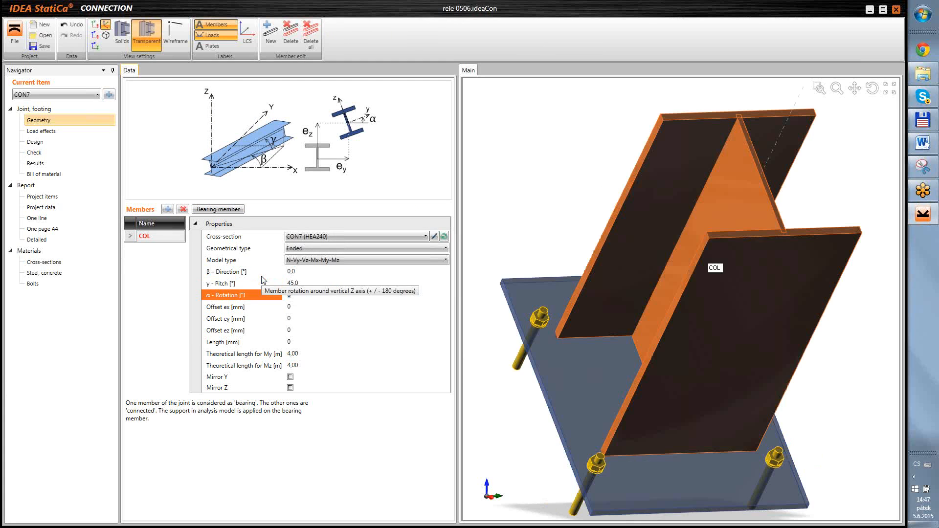
{"action": "right_click", "coordinate": [526, 94]}
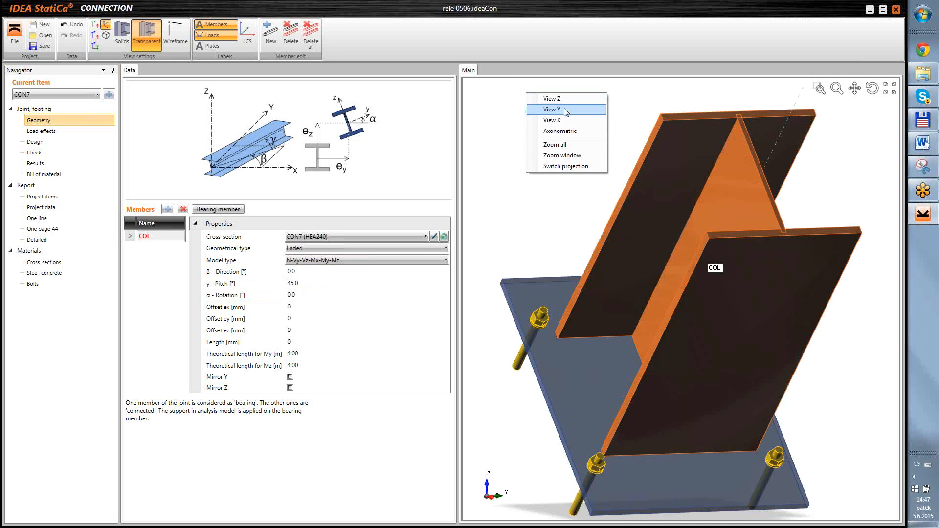
{"action": "left_click", "coordinate": [562, 111]}
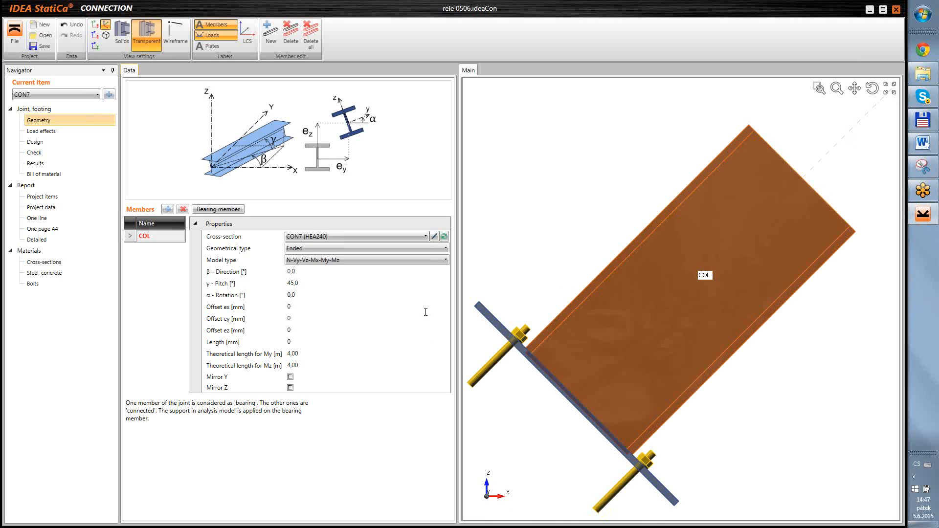
Set the orientation of base plate BP1 to Horizontal in the joint's design data
{"action": "left_click", "coordinate": [37, 142]}
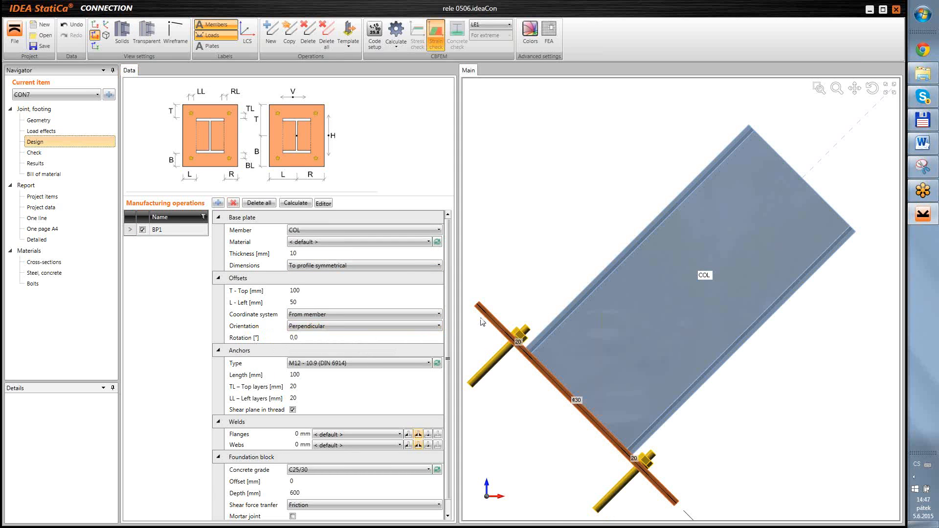
{"action": "left_click", "coordinate": [400, 327]}
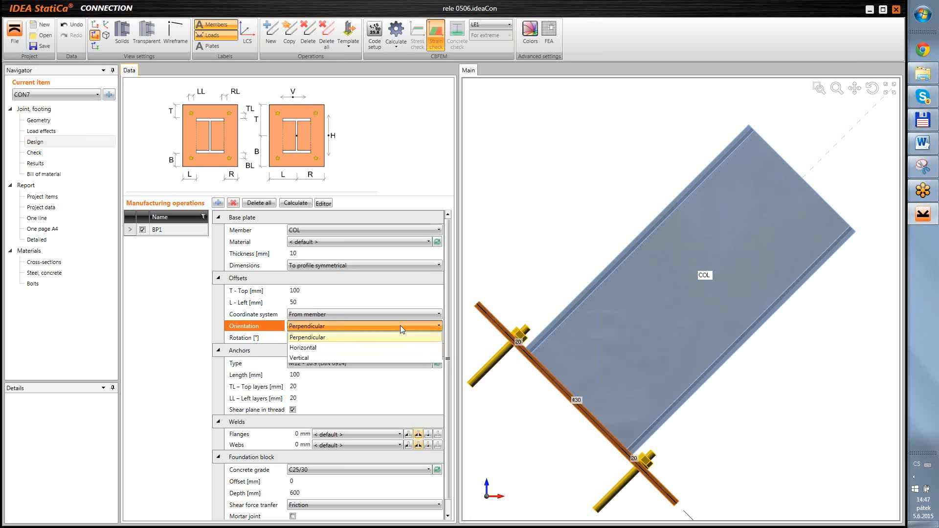
{"action": "left_click", "coordinate": [313, 348]}
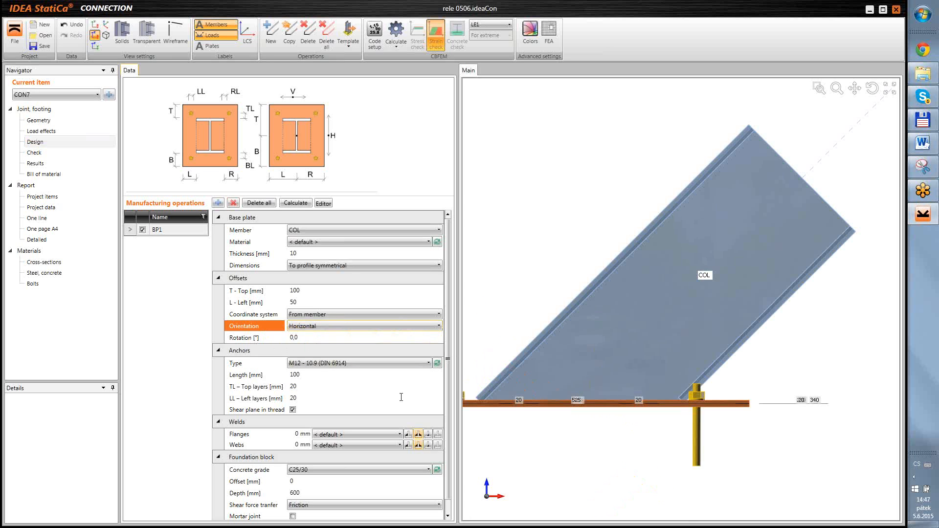
{"action": "middle_click_drag", "start_coordinate": [578, 449], "coordinate": [654, 432]}
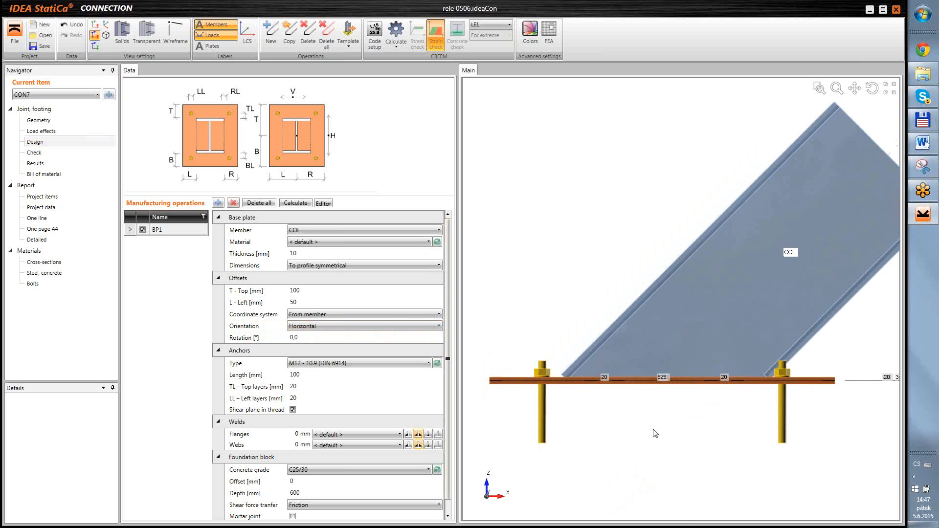
{"action": "right_click_drag", "start_coordinate": [651, 437], "coordinate": [631, 442]}
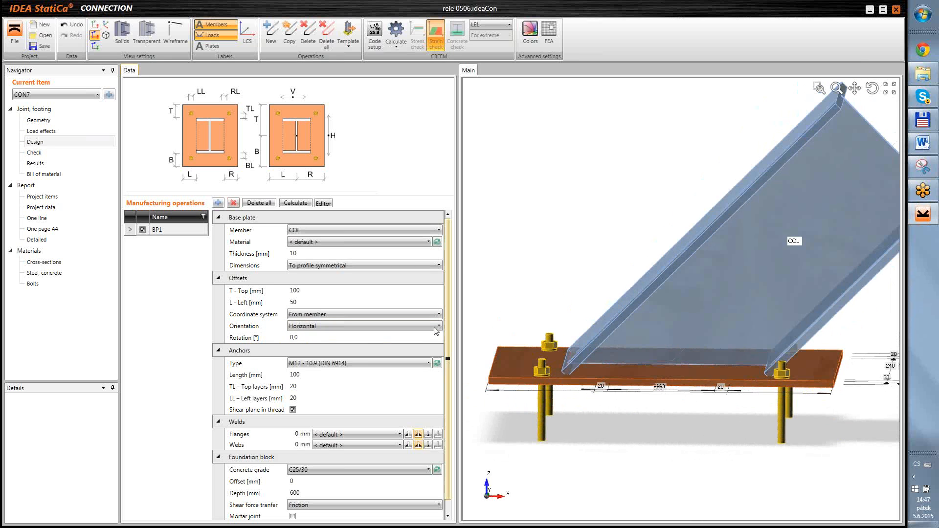
Set the orientation of base plate BP1 to Vertical and inspect how the inclined column meets it
{"action": "left_click", "coordinate": [429, 326]}
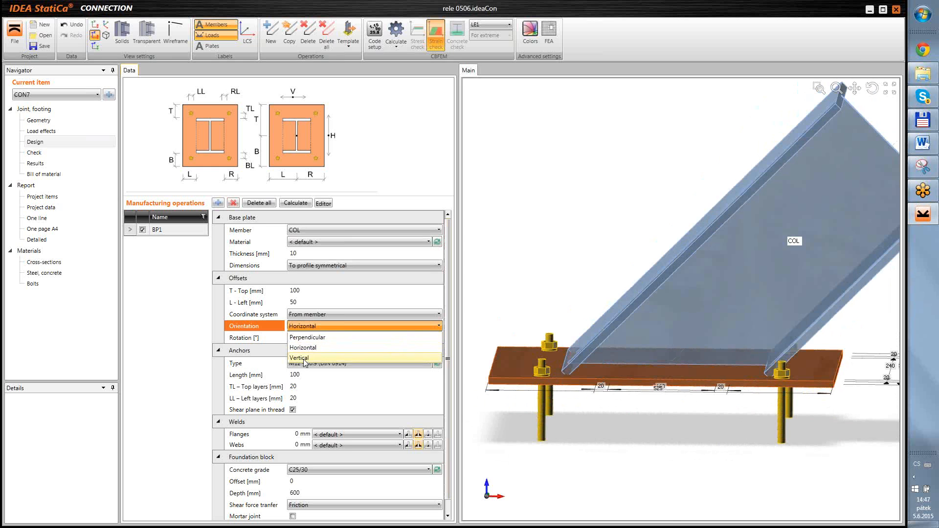
{"action": "left_click", "coordinate": [304, 347]}
{"action": "right_click_drag", "start_coordinate": [826, 430], "coordinate": [725, 263]}
{"action": "right_click_drag", "start_coordinate": [784, 227], "coordinate": [741, 268]}
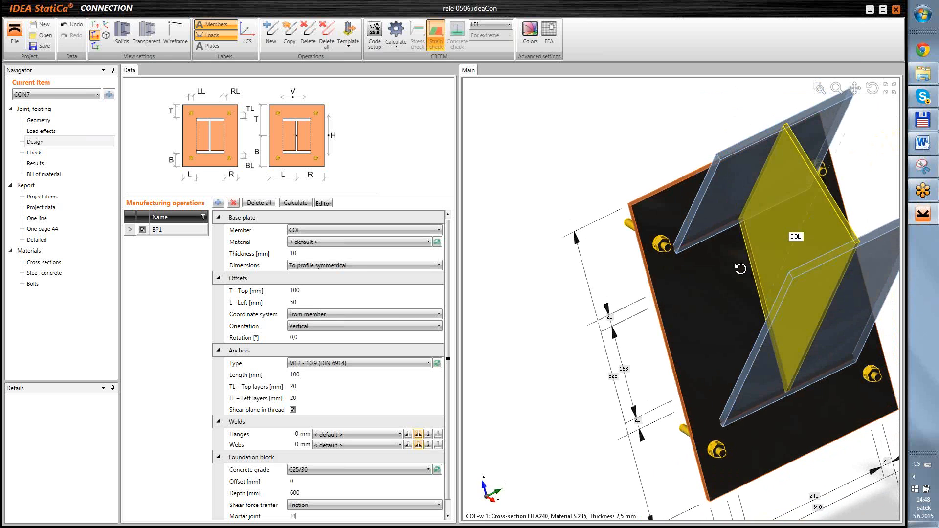
{"action": "mouse_move", "coordinate": [741, 269]}
{"action": "right_mouse_down"}
{"action": "mouse_move", "coordinate": [769, 263]}
{"action": "mouse_move", "coordinate": [713, 235]}
{"action": "mouse_move", "coordinate": [730, 264]}
{"action": "mouse_move", "coordinate": [748, 269]}
{"action": "mouse_move", "coordinate": [723, 242]}
{"action": "mouse_move", "coordinate": [687, 270]}
{"action": "mouse_move", "coordinate": [697, 284]}
{"action": "mouse_move", "coordinate": [739, 293]}
{"action": "mouse_move", "coordinate": [712, 286]}
{"action": "right_mouse_up"}
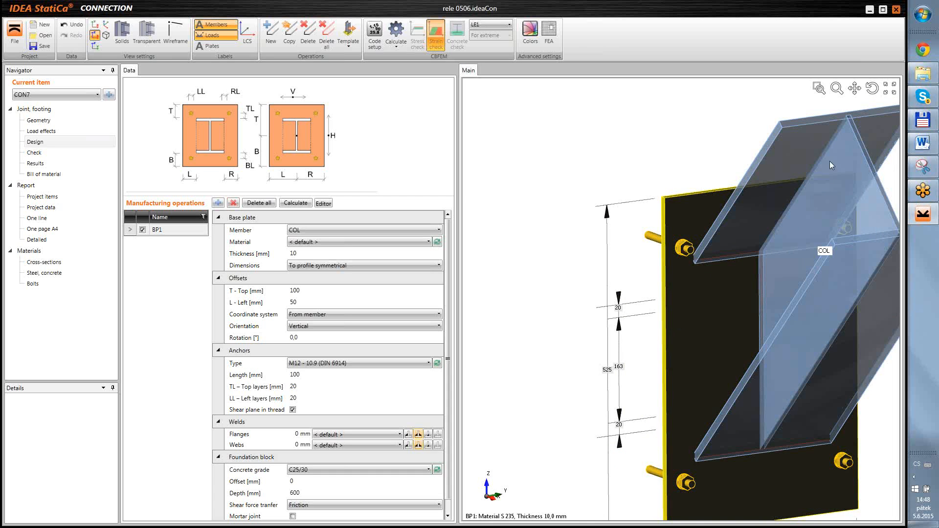
Show the wall-anchored inclined column in axonometric projection and in side view along the Y axis
{"action": "right_click", "coordinate": [655, 99]}
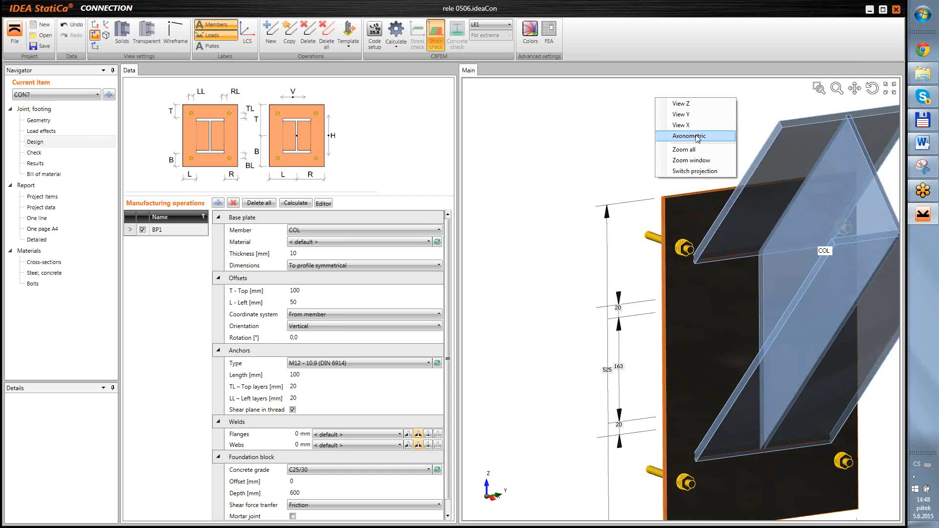
{"action": "left_click", "coordinate": [581, 145]}
{"action": "right_click", "coordinate": [597, 134]}
{"action": "left_click", "coordinate": [645, 172]}
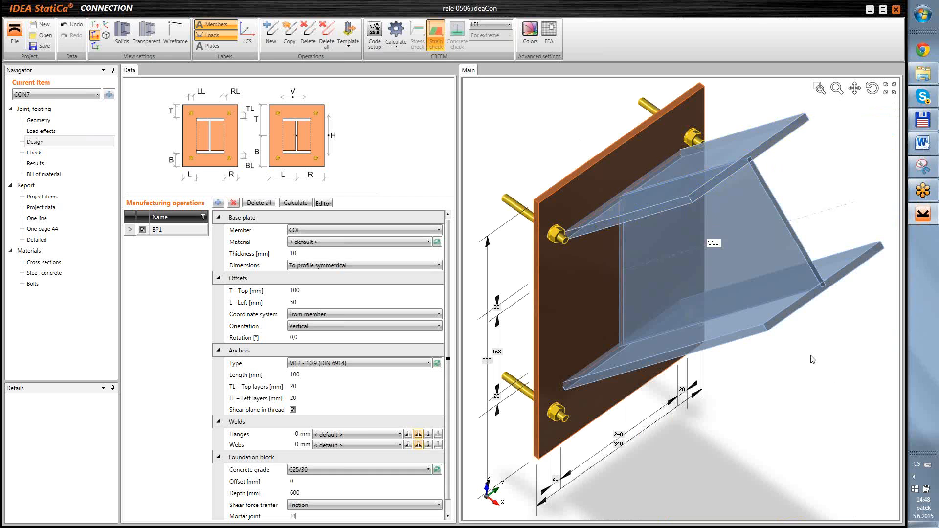
{"action": "right_click", "coordinate": [804, 377]}
{"action": "left_click", "coordinate": [832, 395]}
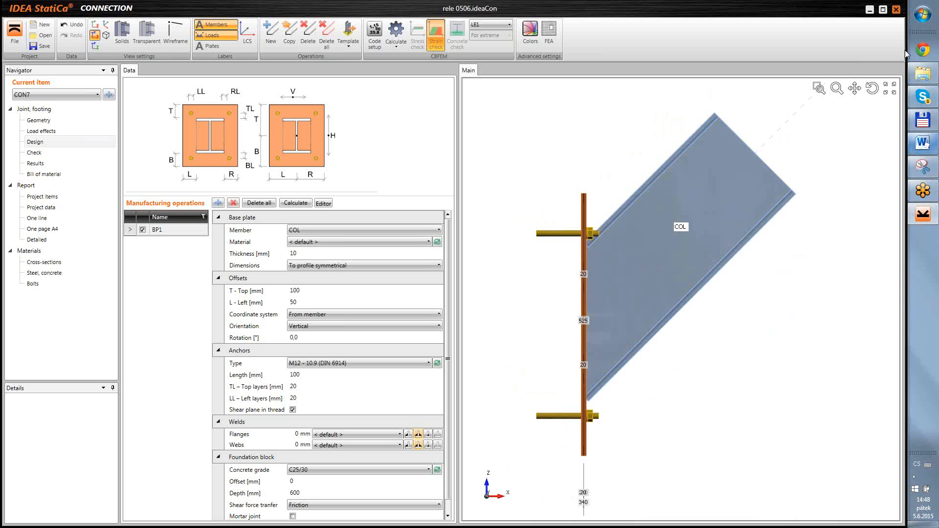
Switch to the Word release note and read the General cross-section chapter with its composed and welded profile examples
{"action": "left_click", "coordinate": [923, 143]}
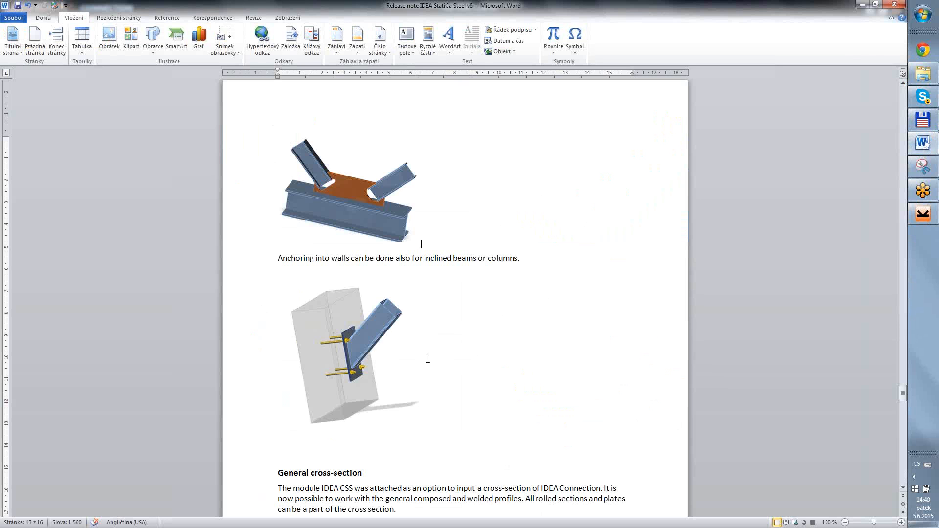
{"action": "scroll", "coordinate": [420, 359], "scroll_direction": "down", "scroll_amount": 5}
{"action": "scroll", "coordinate": [427, 360], "scroll_direction": "down", "scroll_amount": 5}
{"action": "scroll", "coordinate": [429, 358], "scroll_direction": "down", "scroll_amount": 6}
{"action": "scroll", "coordinate": [436, 344], "scroll_direction": "up", "scroll_amount": 5}
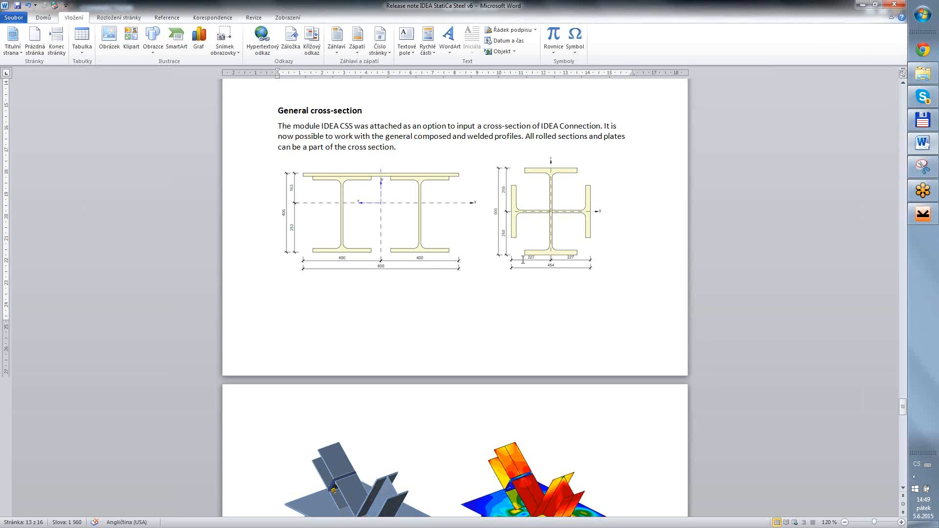
{"action": "scroll", "coordinate": [523, 259], "scroll_direction": "down", "scroll_amount": 3}
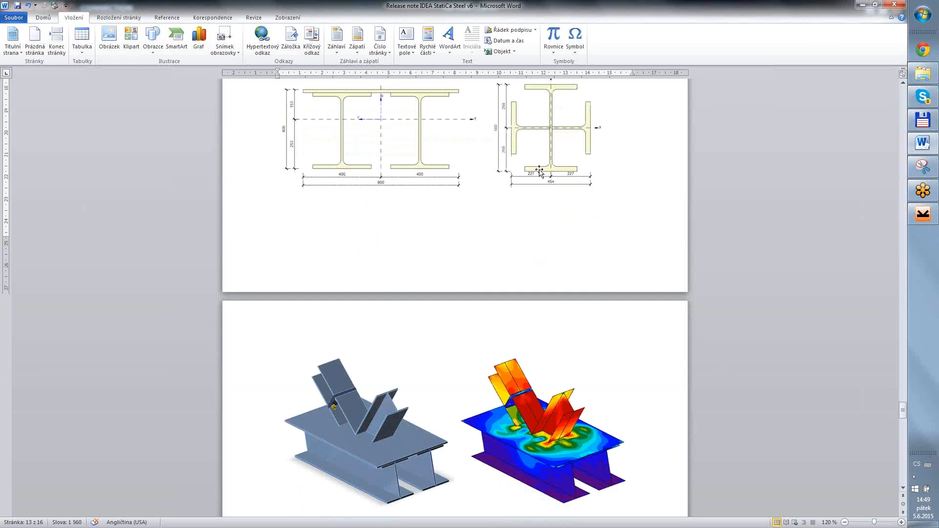
{"action": "scroll", "coordinate": [540, 170], "scroll_direction": "up", "scroll_amount": 2}
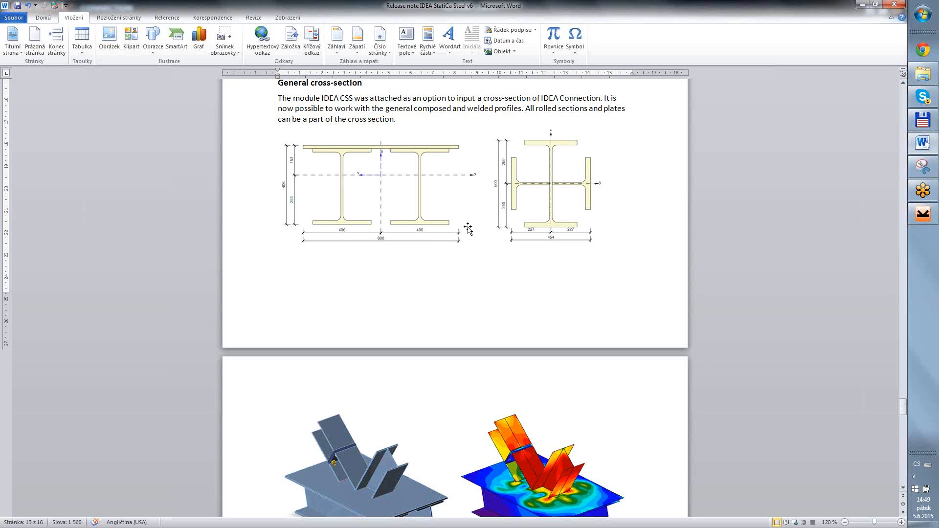
{"action": "scroll", "coordinate": [469, 227], "scroll_direction": "down", "scroll_amount": 4}
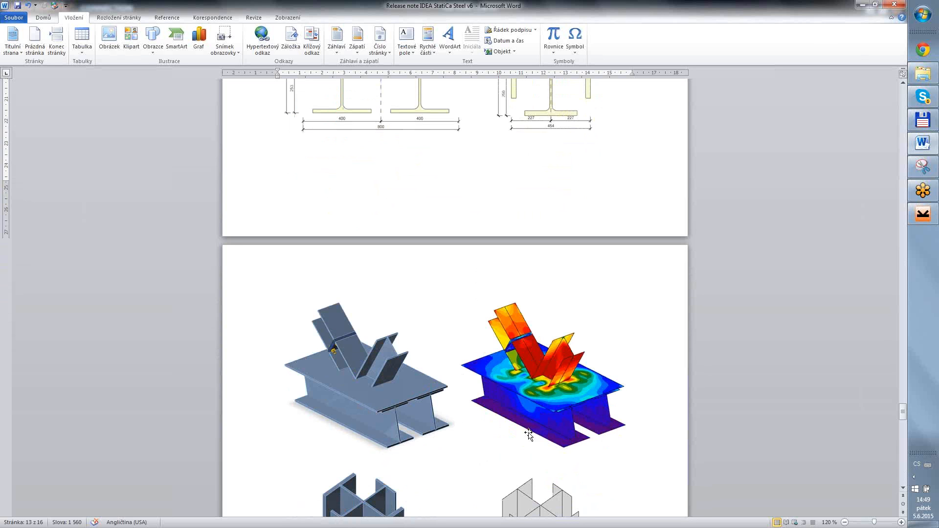
Look through the composed-section connection pictures in the release note, and switch back to IDEA StatiCa Connection
{"action": "scroll", "coordinate": [529, 434], "scroll_direction": "down", "scroll_amount": 6}
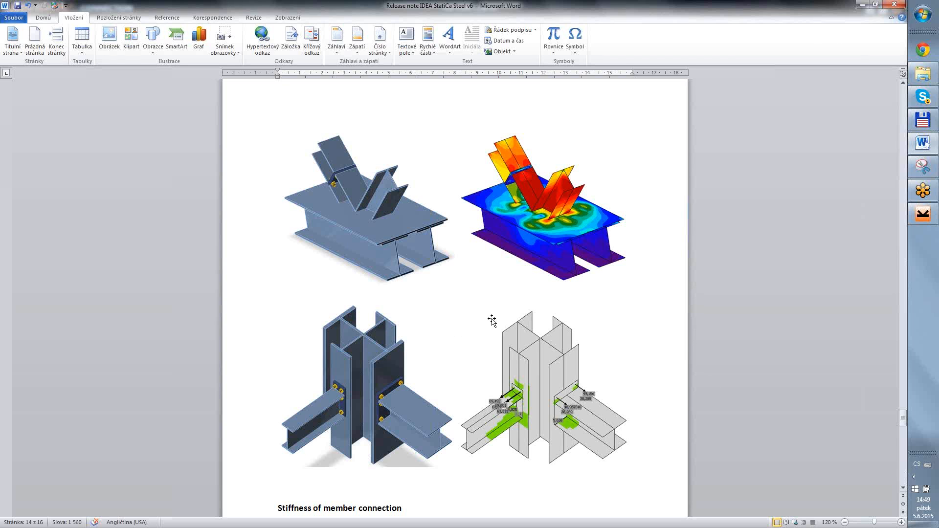
{"action": "scroll", "coordinate": [482, 313], "scroll_direction": "down", "scroll_amount": 1}
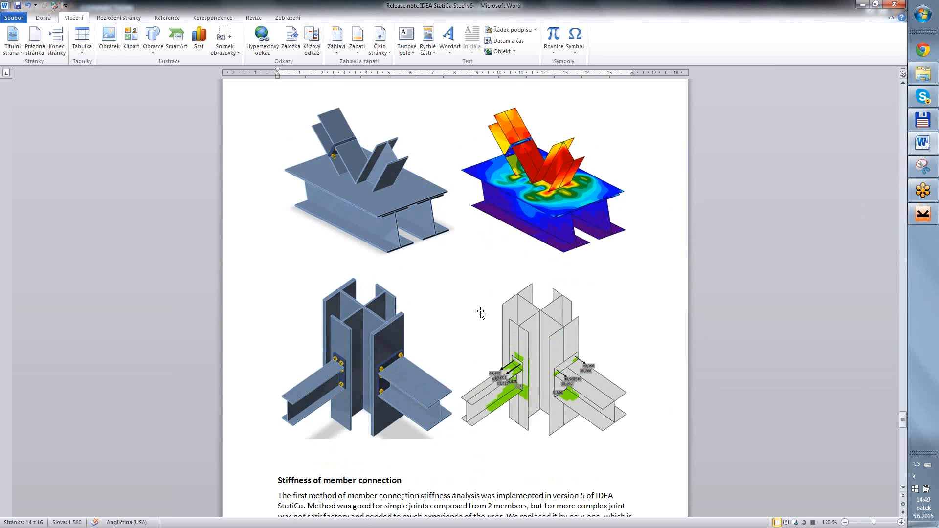
{"action": "left_click", "coordinate": [923, 215]}
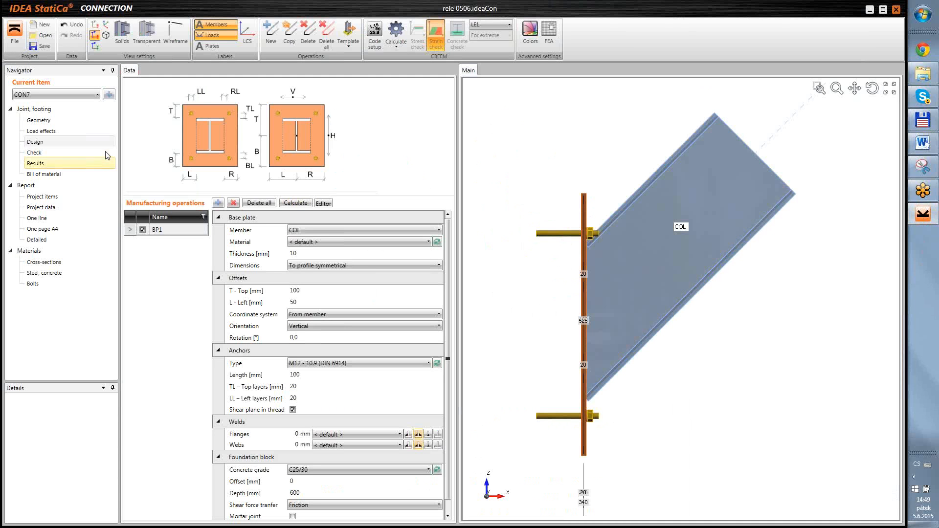
Add a new 2D frame joint using the topology with a continuous column and one connected beam
{"action": "left_click", "coordinate": [109, 94]}
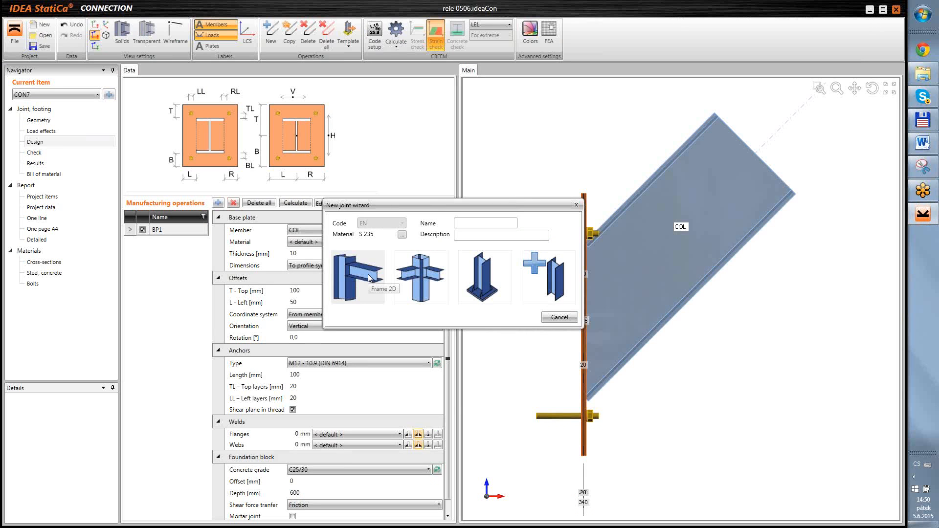
{"action": "left_click", "coordinate": [374, 280]}
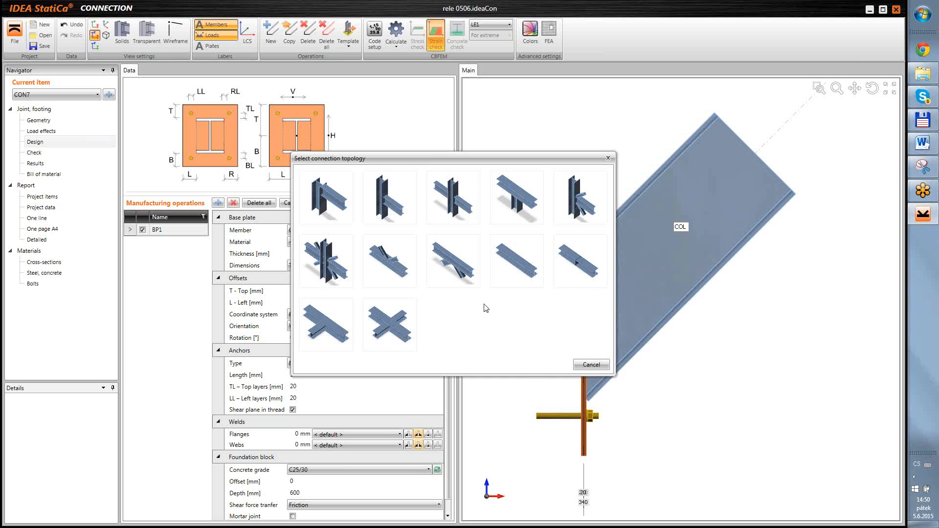
{"action": "left_click", "coordinate": [439, 239]}
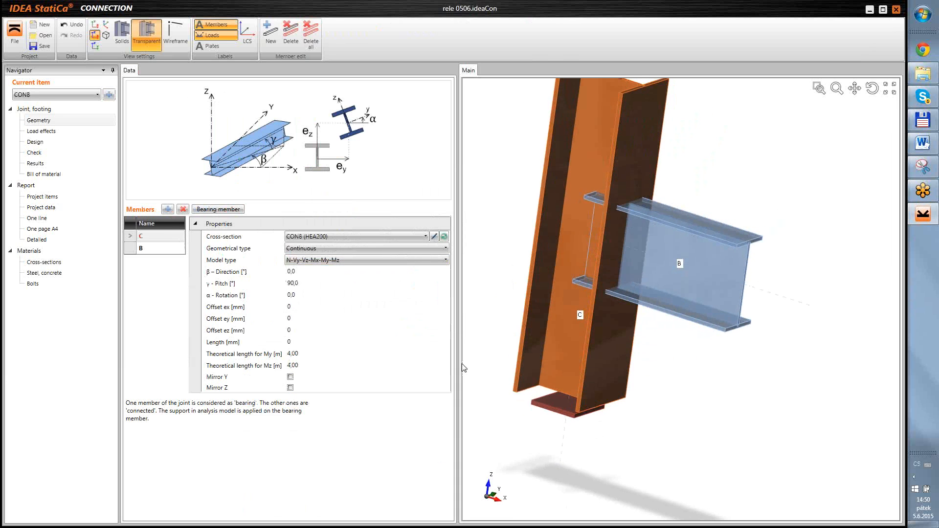
Start a new general cross-section for column C from the welded and composed shapes, and enlarge its editor window vertically
{"action": "left_click", "coordinate": [444, 237]}
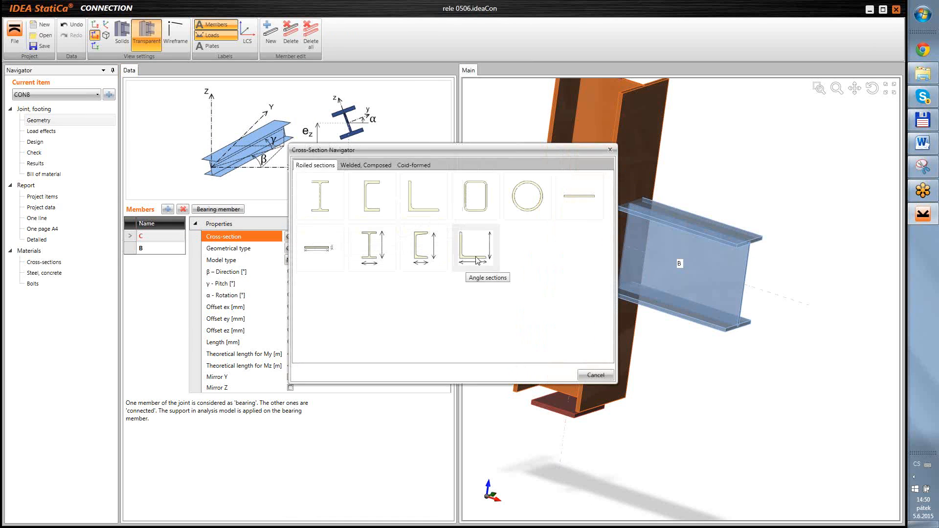
{"action": "left_click", "coordinate": [378, 168]}
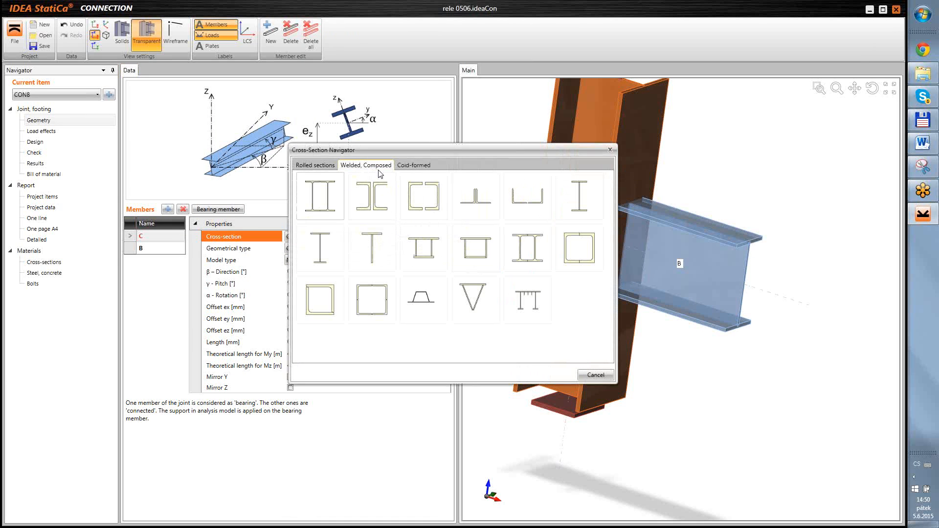
{"action": "left_click", "coordinate": [532, 301]}
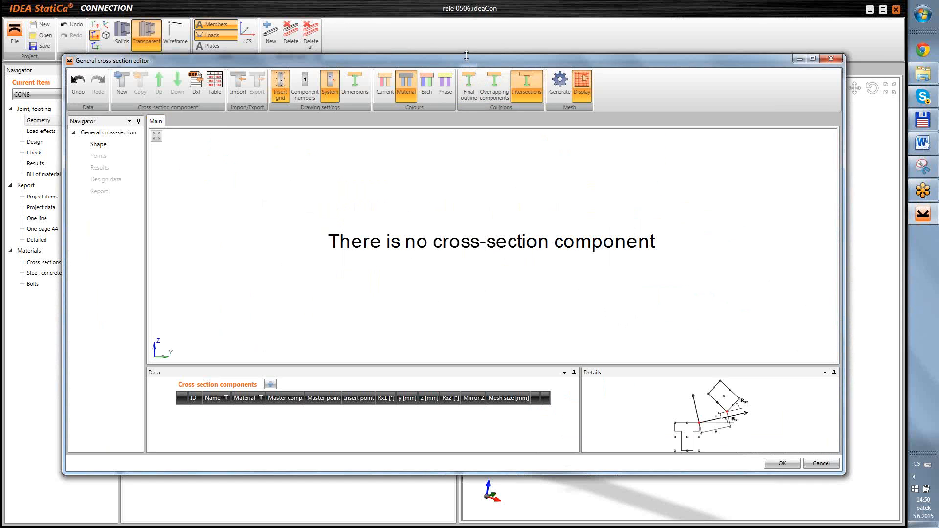
{"action": "left_click_drag", "start_coordinate": [466, 48], "coordinate": [466, 27]}
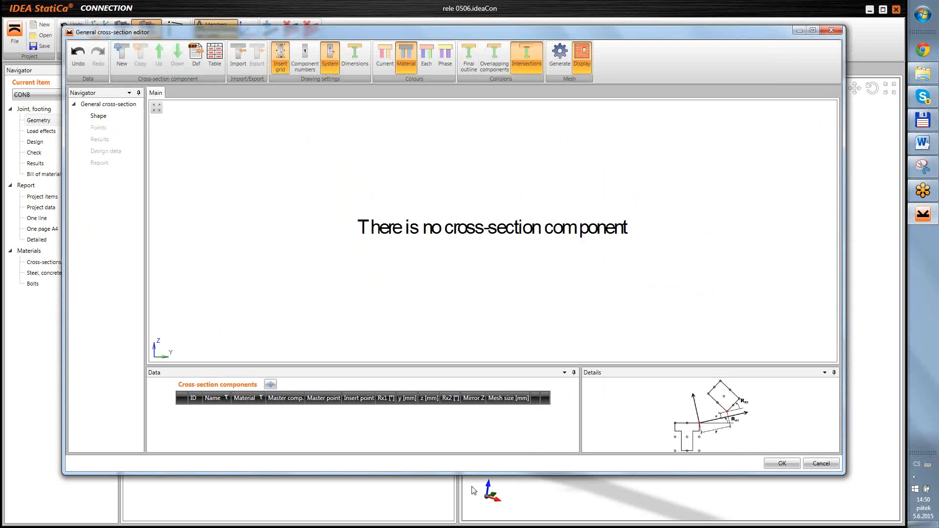
{"action": "left_click_drag", "start_coordinate": [471, 476], "coordinate": [477, 499]}
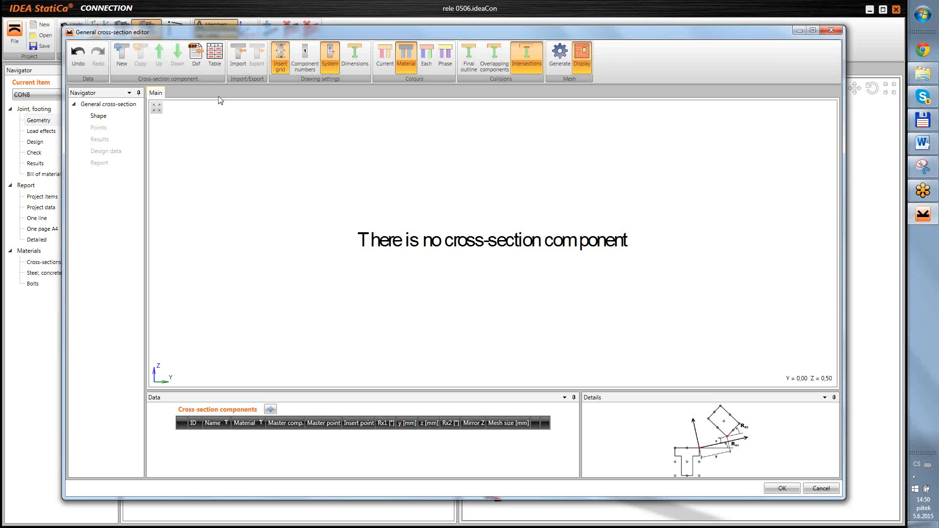
Add a rolled HEA300 section as the first component of the general cross-section
{"action": "left_click", "coordinate": [122, 54]}
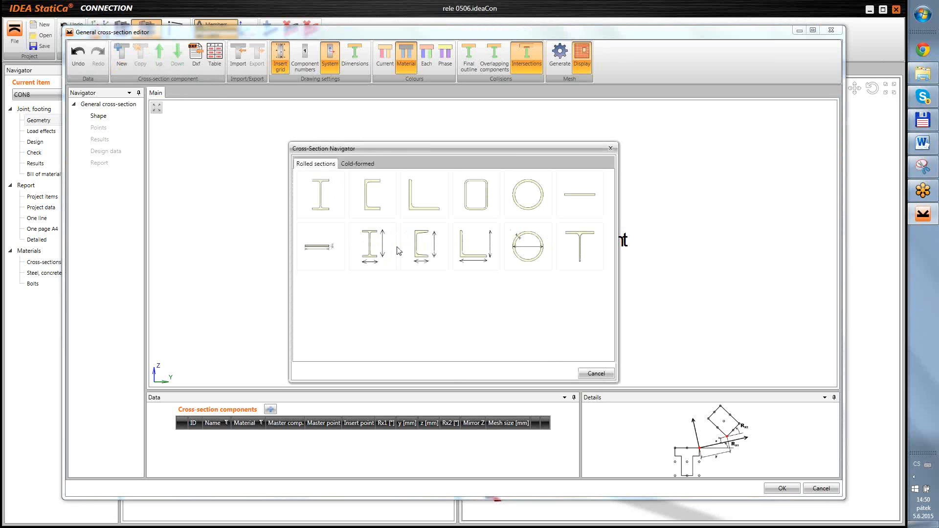
{"action": "left_click", "coordinate": [331, 201]}
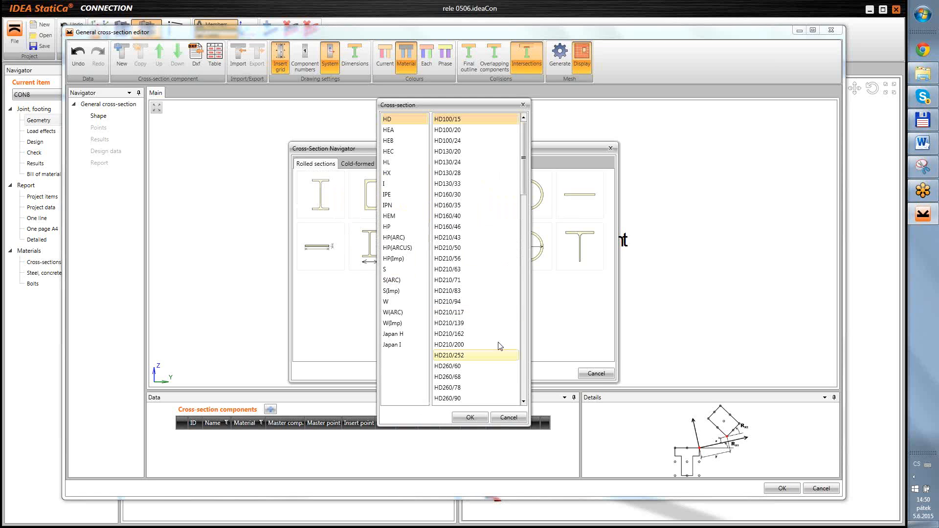
{"action": "left_click", "coordinate": [390, 131]}
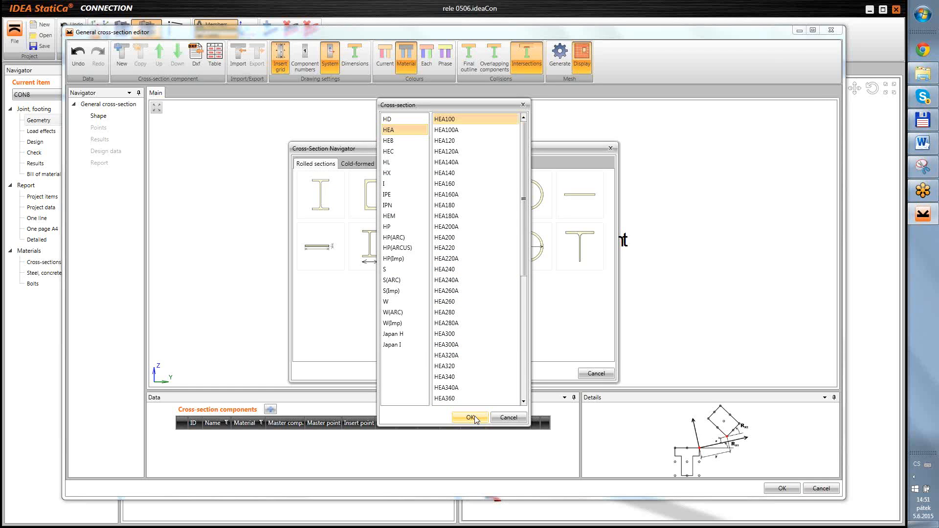
{"action": "double_click", "coordinate": [452, 335]}
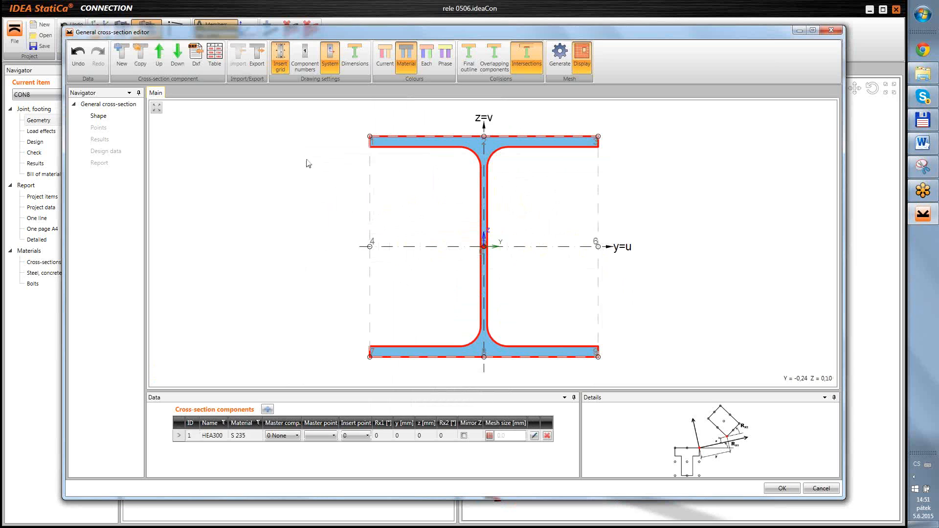
Add a rolled L80X8 angle as the second component of the general cross-section
{"action": "left_click", "coordinate": [122, 55]}
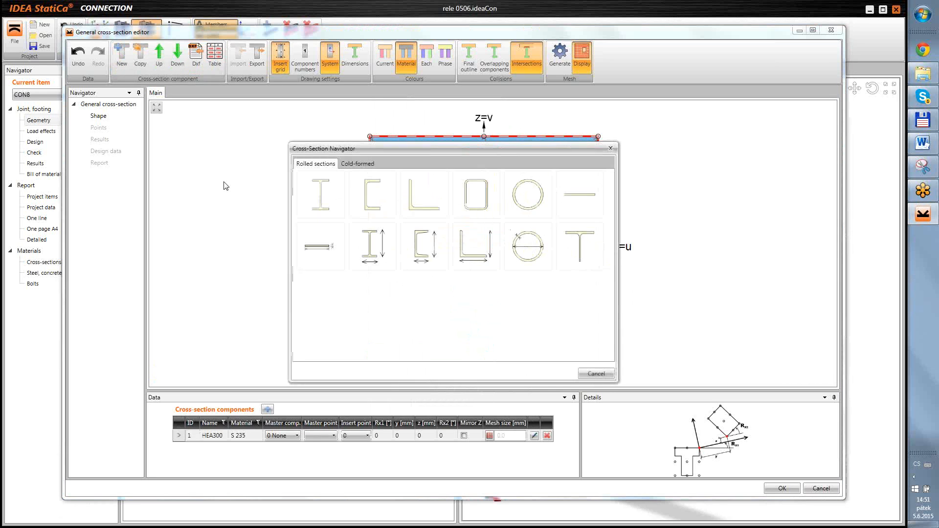
{"action": "left_click", "coordinate": [437, 202]}
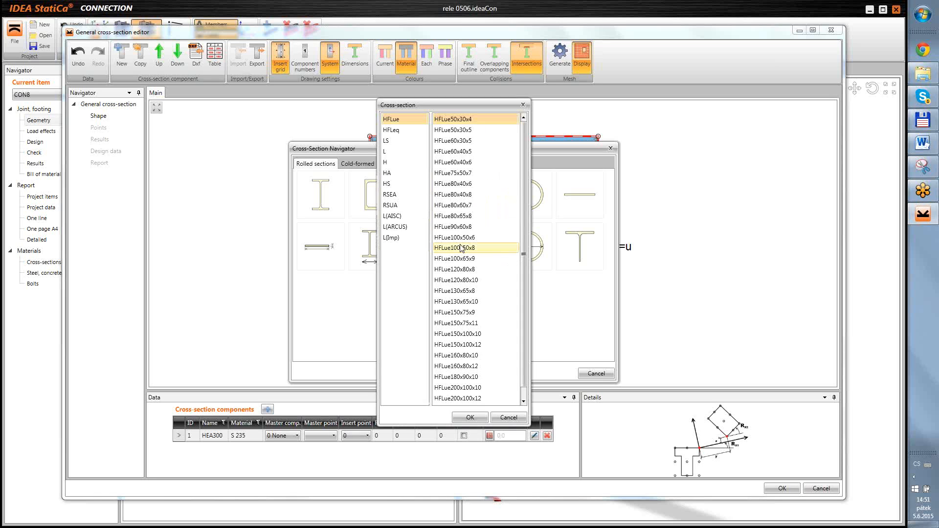
{"action": "left_click", "coordinate": [392, 152]}
{"action": "left_click_drag", "start_coordinate": [524, 144], "coordinate": [524, 194]}
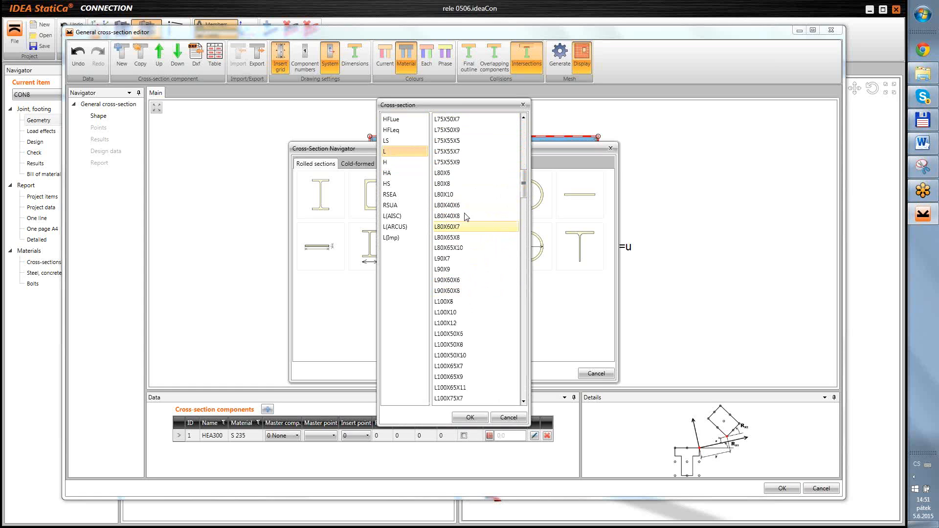
{"action": "double_click", "coordinate": [446, 185]}
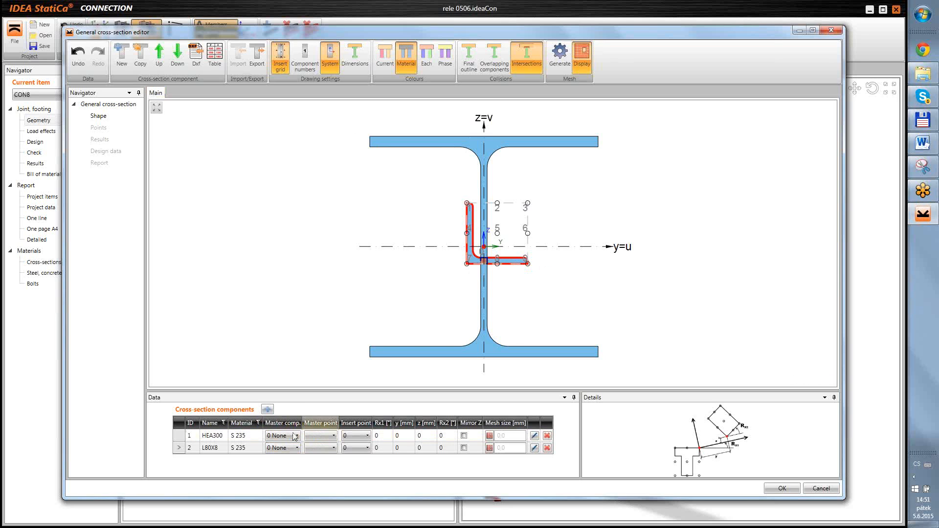
Attach the L80X8 angle to master component HEA300 at master point 1, using insert point 8
{"action": "left_click", "coordinate": [289, 449]}
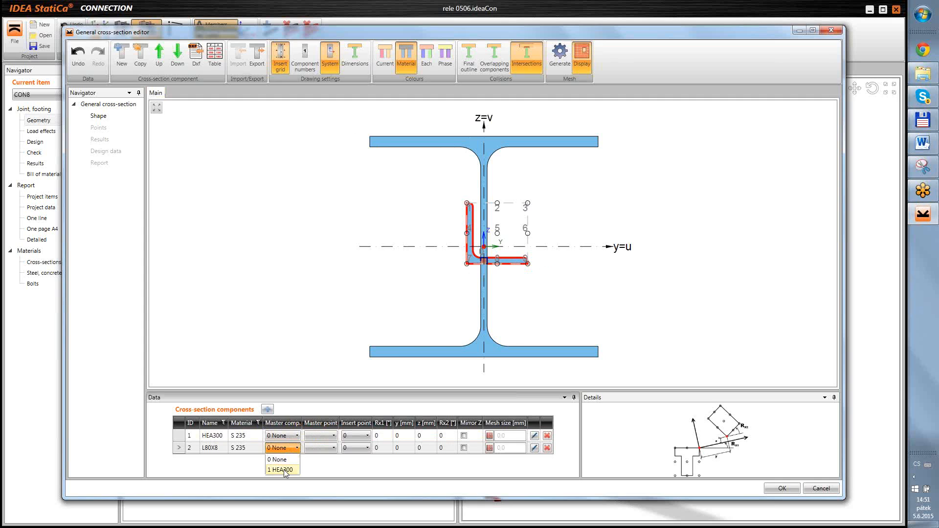
{"action": "left_click", "coordinate": [286, 470]}
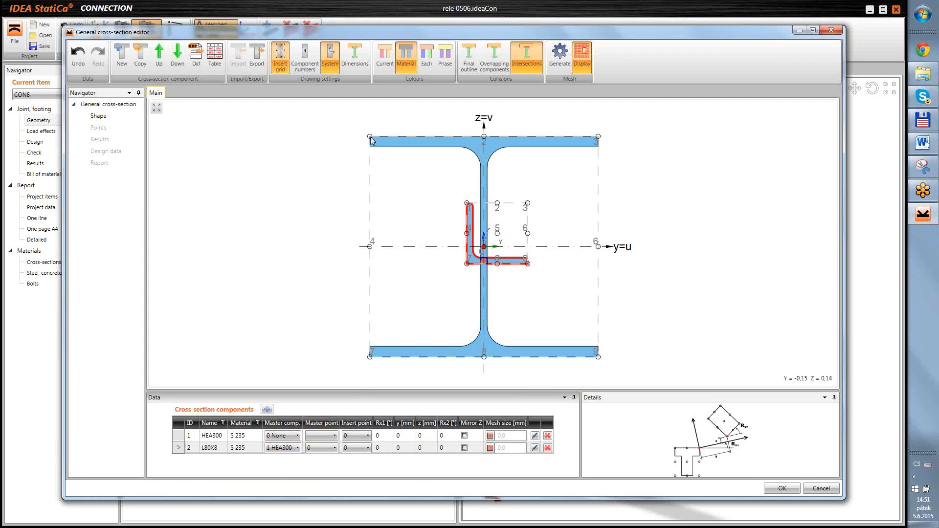
{"action": "left_click", "coordinate": [336, 448]}
{"action": "left_click", "coordinate": [315, 362]}
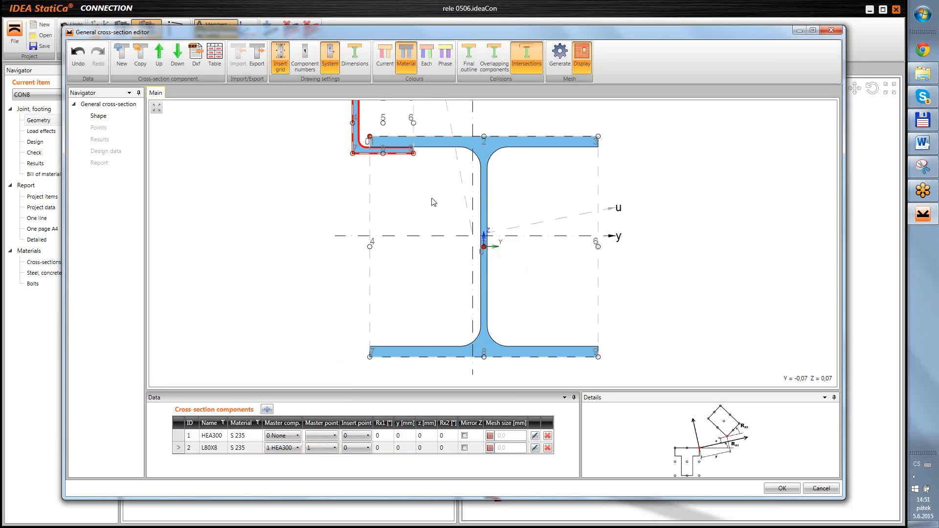
{"action": "left_click", "coordinate": [358, 449]}
{"action": "left_click", "coordinate": [354, 434]}
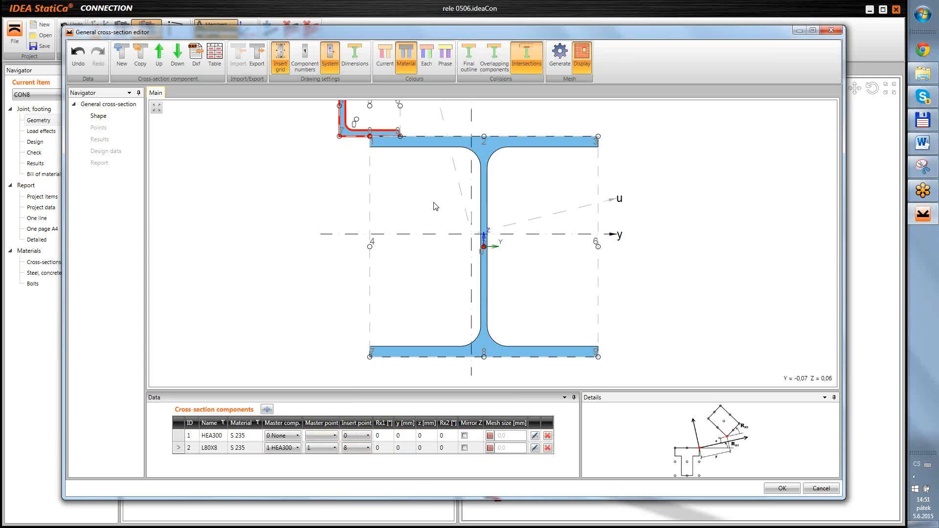
Copy the L80X8 angle and move the copy to master point 3 of the HEA300
{"action": "mouse_move", "coordinate": [434, 217]}
{"action": "middle_mouse_down"}
{"action": "mouse_move", "coordinate": [437, 242]}
{"action": "mouse_move", "coordinate": [430, 228]}
{"action": "middle_mouse_up"}
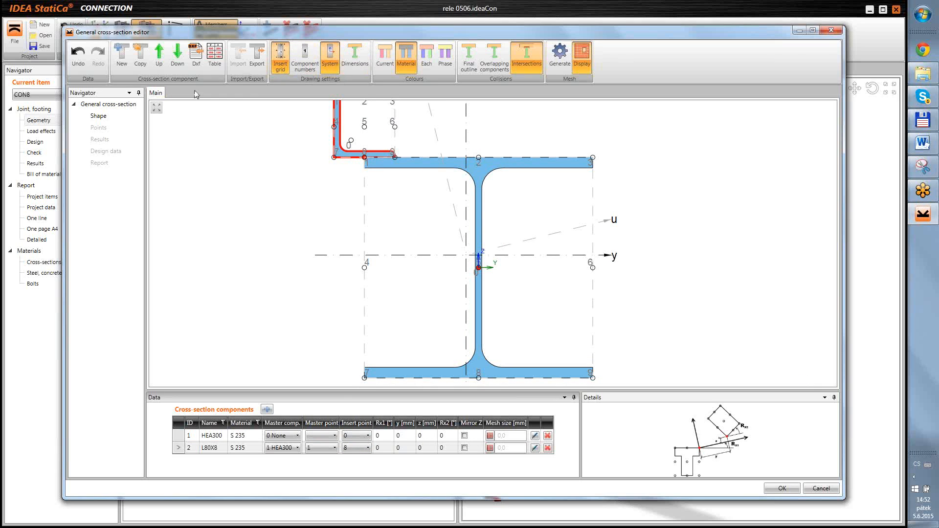
{"action": "left_click", "coordinate": [141, 57]}
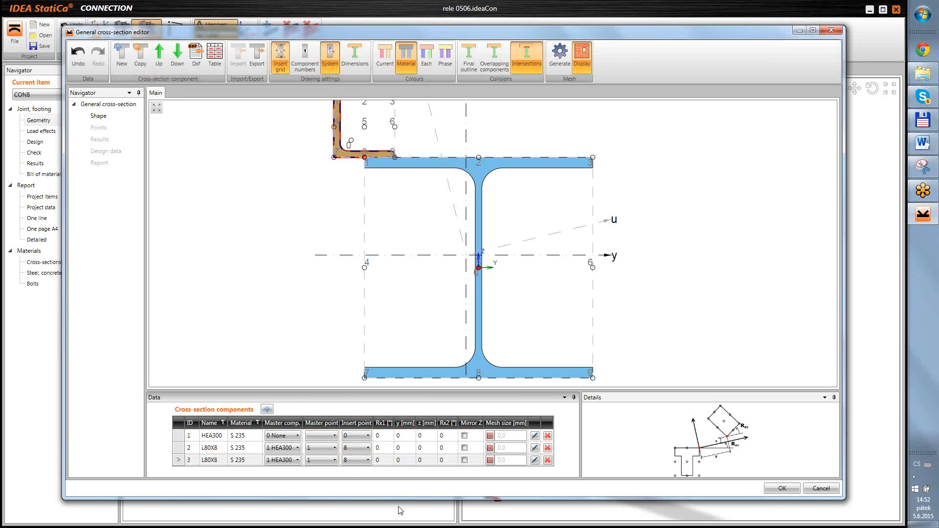
{"action": "left_click", "coordinate": [318, 459]}
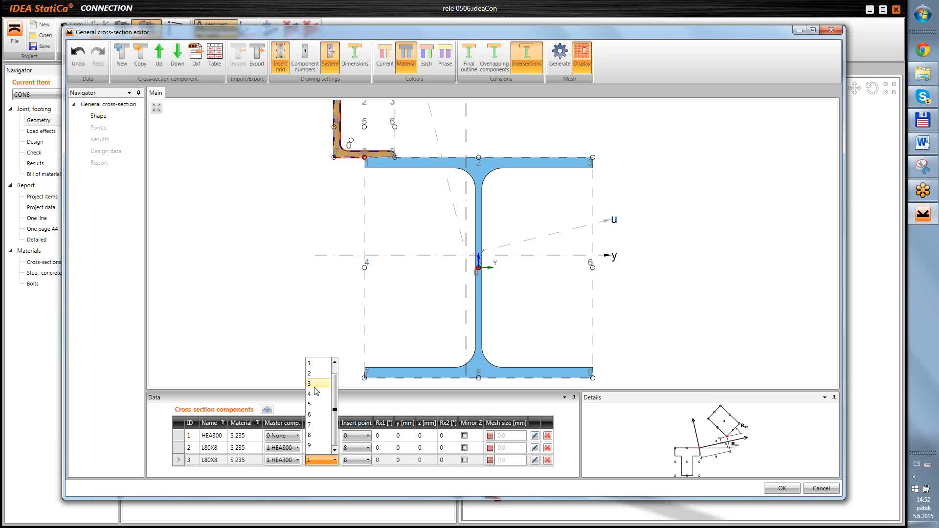
{"action": "left_click", "coordinate": [316, 385]}
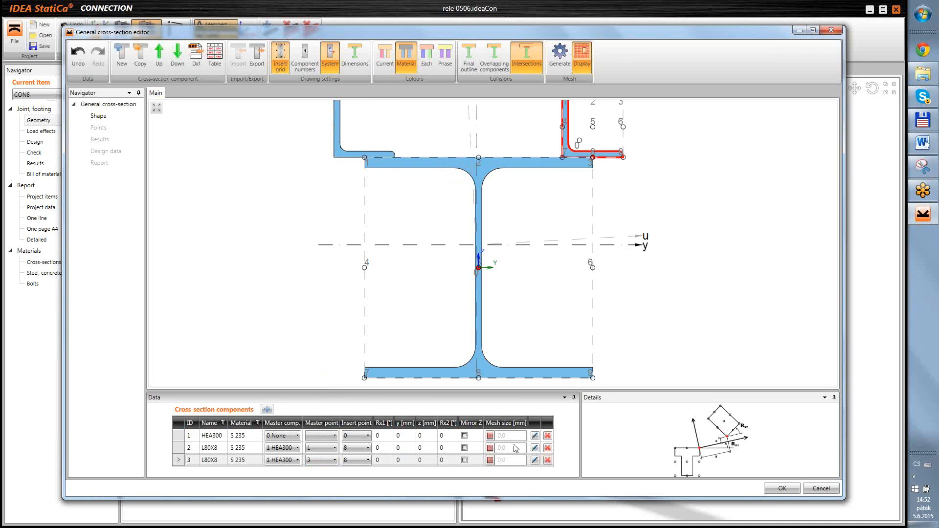
Rotate the copied angle with Rx1 at 90° and set its insert point to 4
{"action": "left_click", "coordinate": [386, 459]}
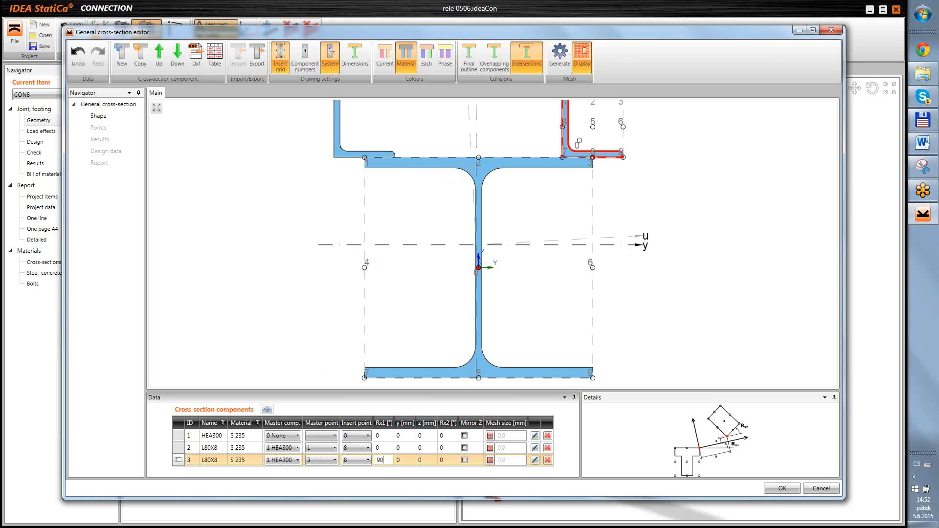
{"action": "key", "text": "Return"}
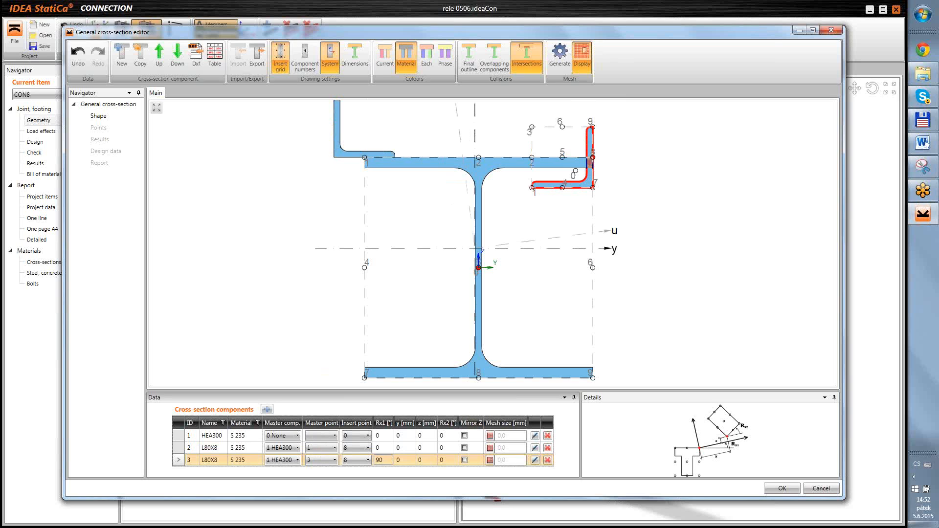
{"action": "left_click", "coordinate": [357, 460]}
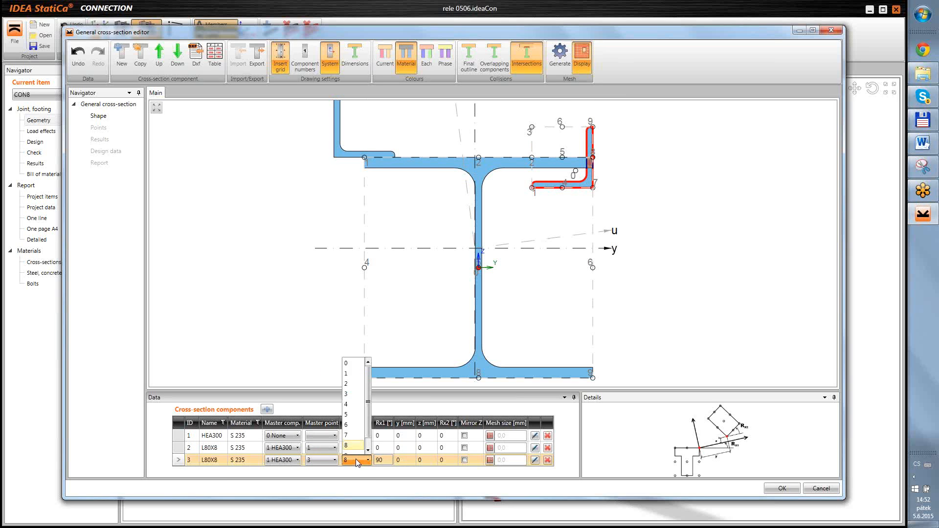
{"action": "left_click", "coordinate": [349, 394]}
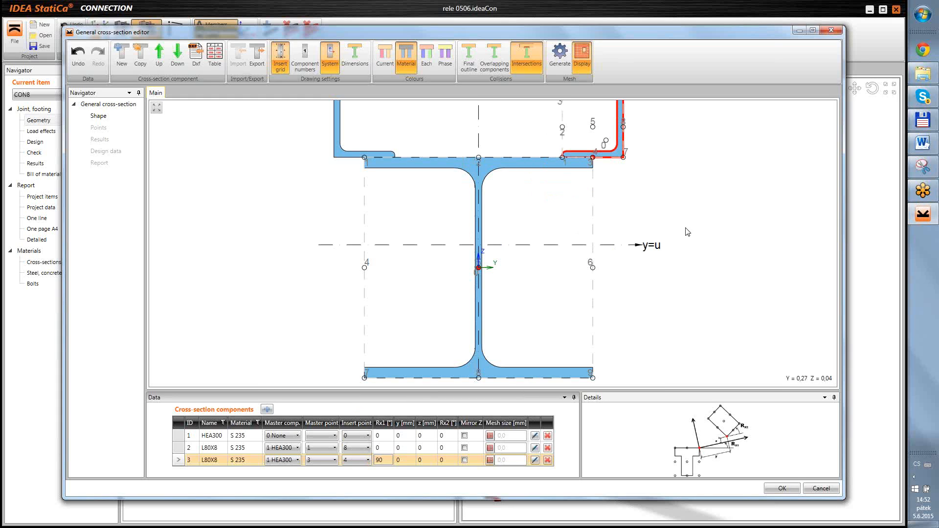
Apply the finished general cross-section to column C and inspect the composed column in the 3D view
{"action": "scroll", "coordinate": [688, 230], "scroll_direction": "down", "scroll_amount": 2}
{"action": "left_click", "coordinate": [156, 107]}
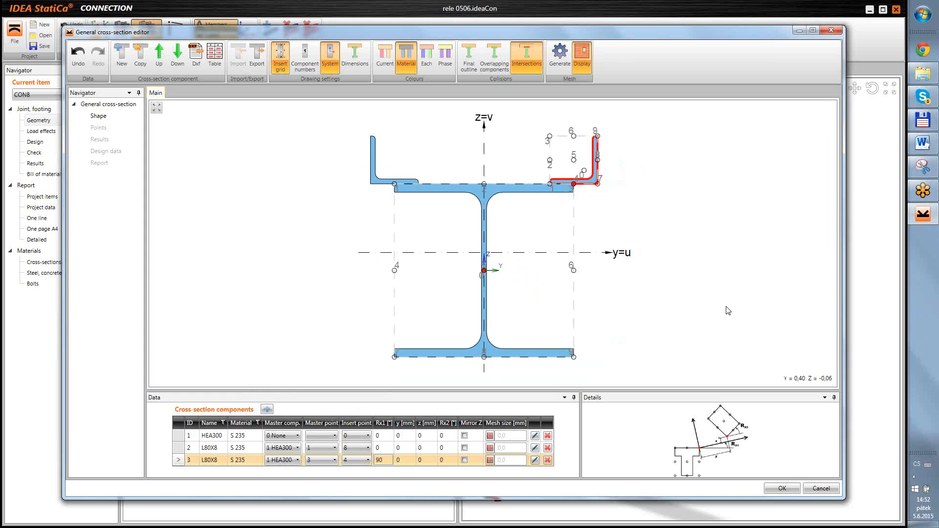
{"action": "left_click", "coordinate": [783, 489]}
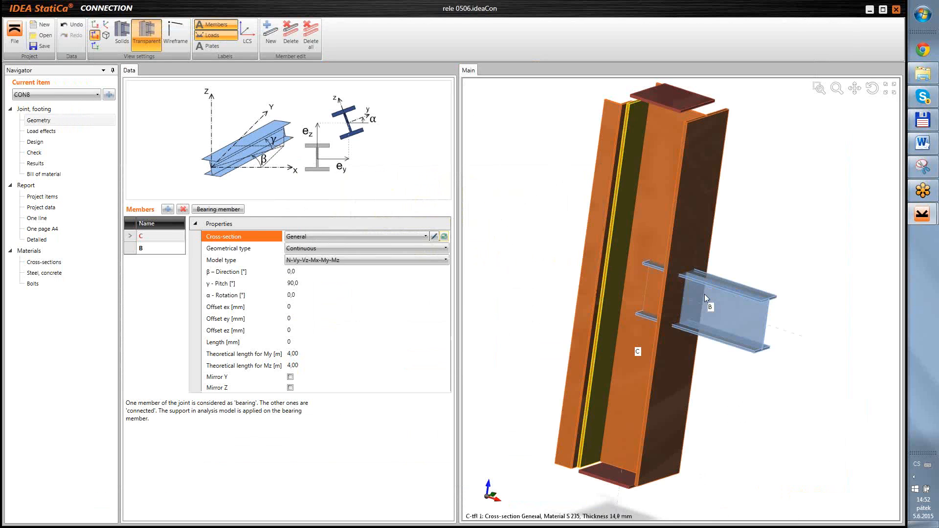
{"action": "left_click", "coordinate": [528, 290]}
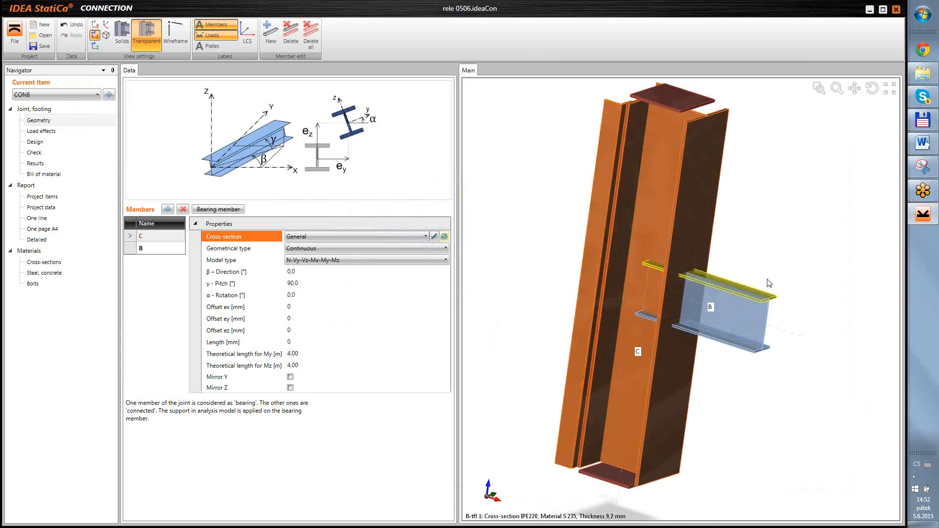
{"action": "right_click_drag", "start_coordinate": [724, 210], "coordinate": [702, 244]}
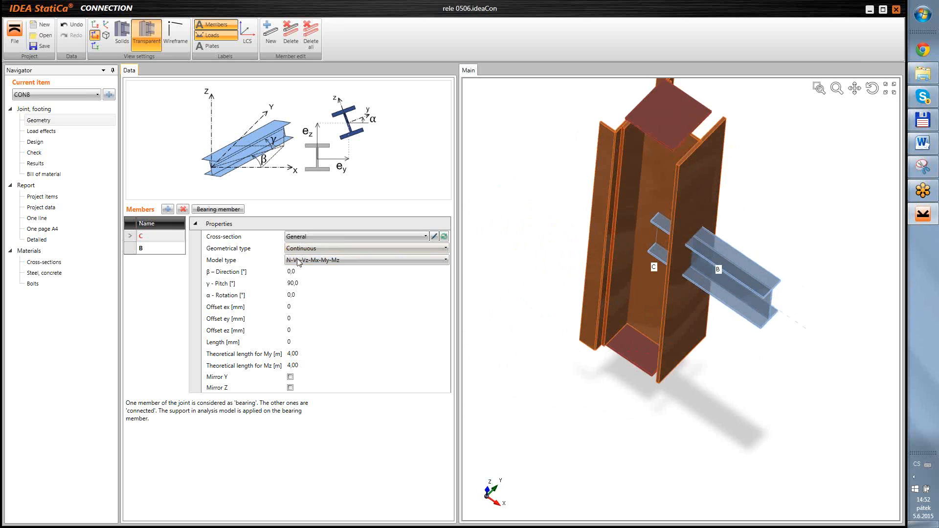
Assign a new rolled HEA500 cross-section to column C
{"action": "left_click", "coordinate": [405, 238]}
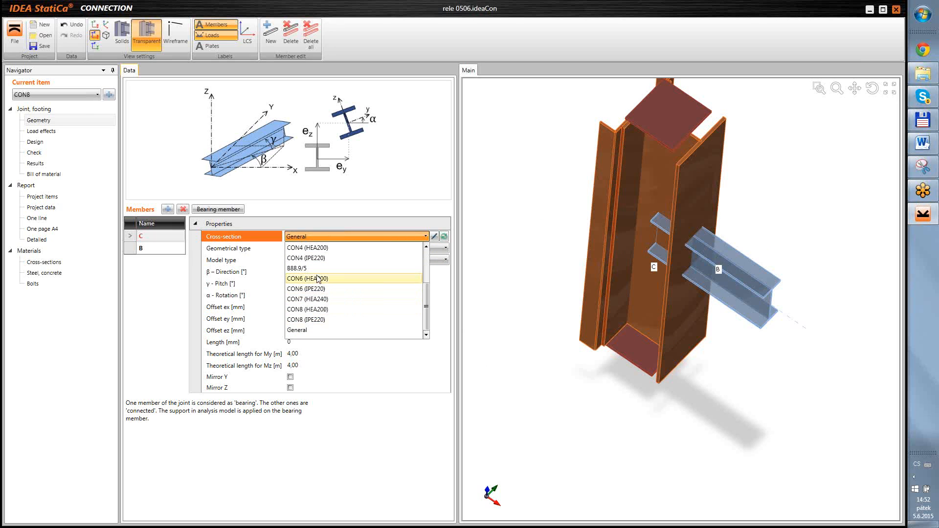
{"action": "left_click", "coordinate": [449, 305]}
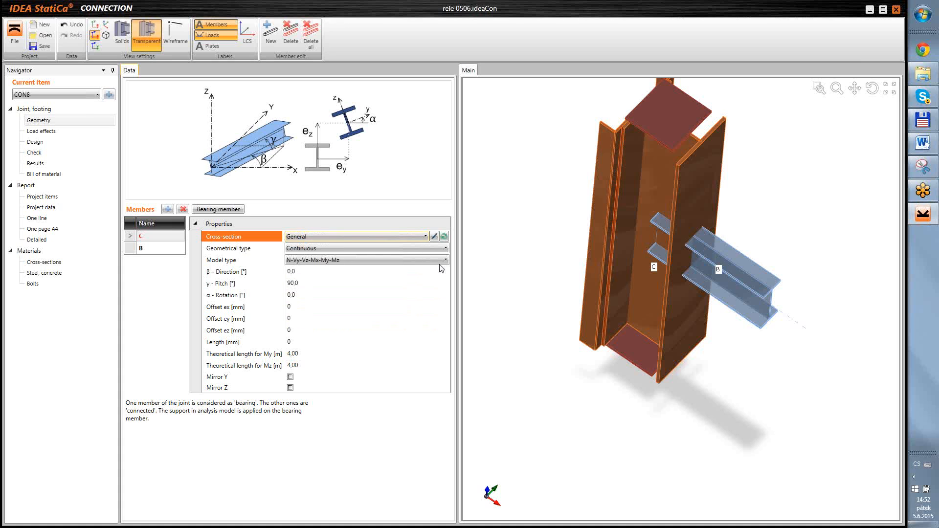
{"action": "left_click", "coordinate": [446, 237]}
{"action": "left_click", "coordinate": [316, 200]}
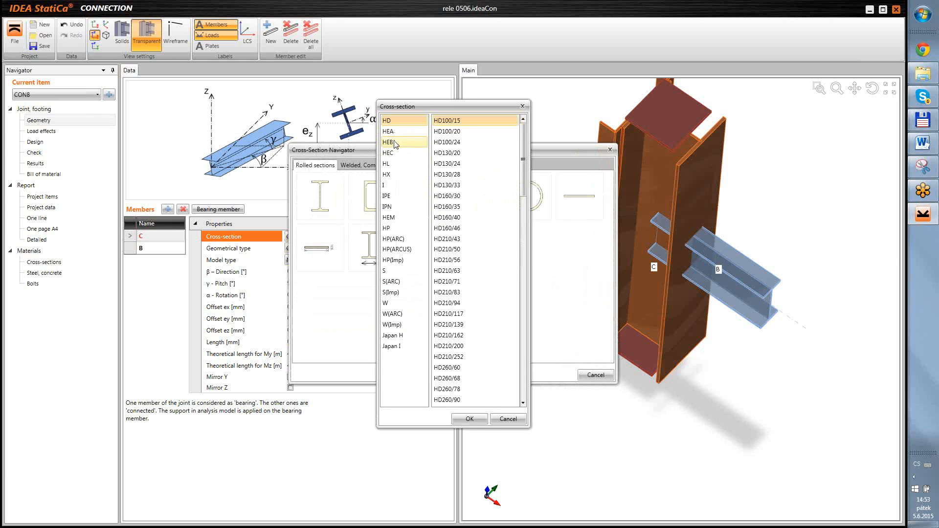
{"action": "left_click", "coordinate": [392, 132]}
{"action": "left_click_drag", "start_coordinate": [525, 226], "coordinate": [525, 295]}
{"action": "double_click", "coordinate": [445, 346]}
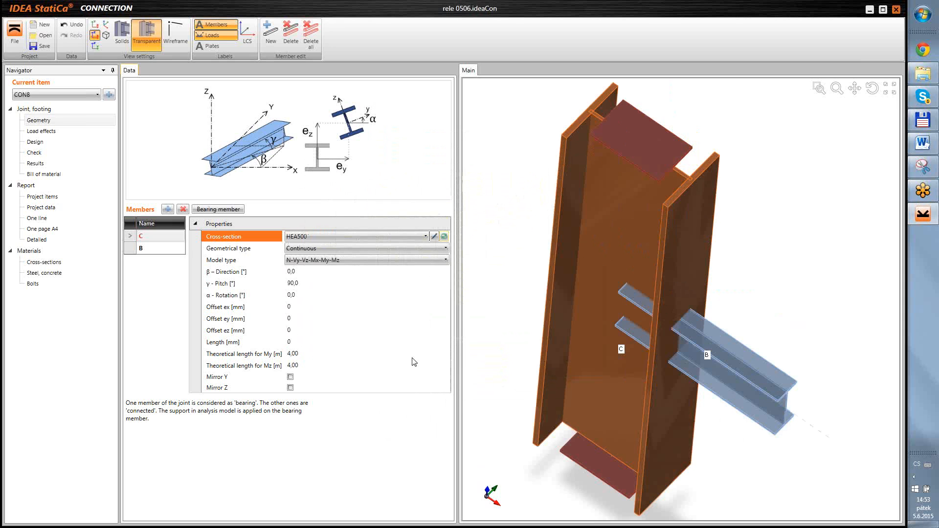
Assign the General composed cross-section to member B and check the beam in the 3D view
{"action": "left_click", "coordinate": [181, 248]}
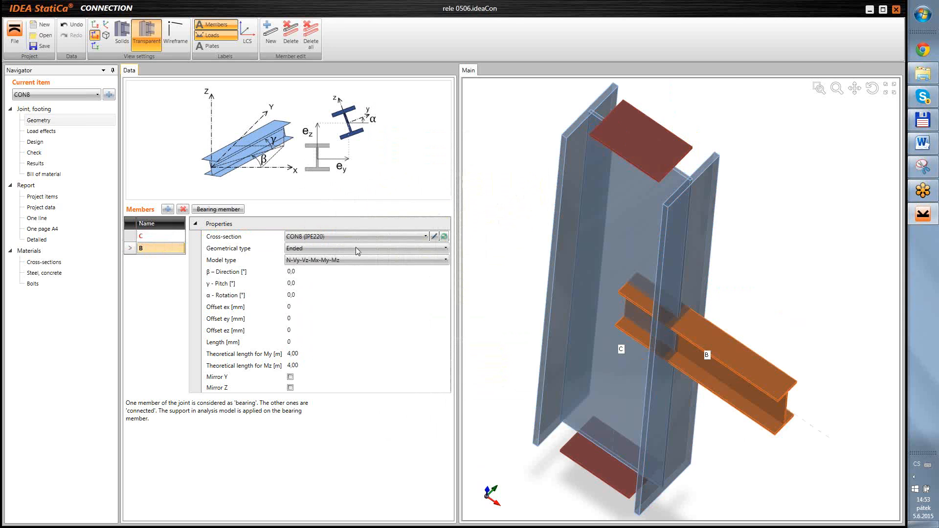
{"action": "left_click", "coordinate": [401, 237]}
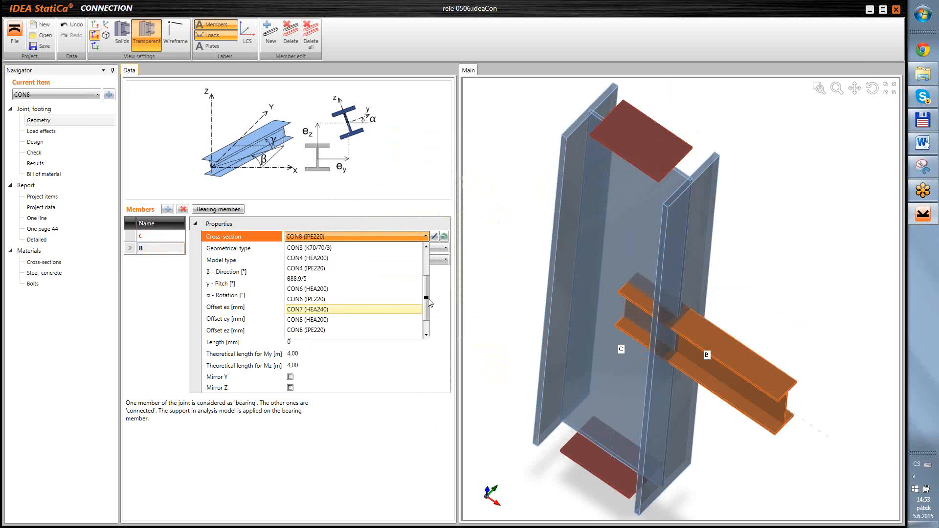
{"action": "left_click_drag", "start_coordinate": [426, 307], "coordinate": [381, 336]}
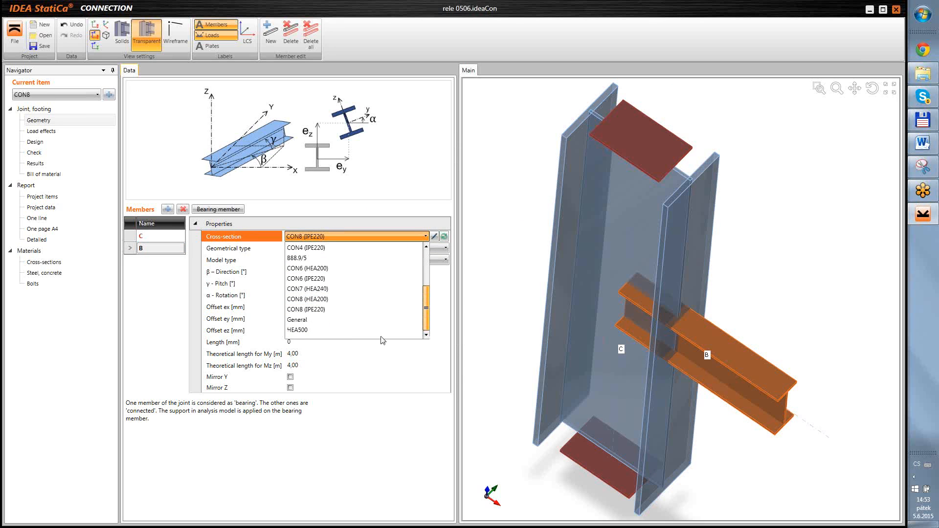
{"action": "left_click", "coordinate": [314, 320]}
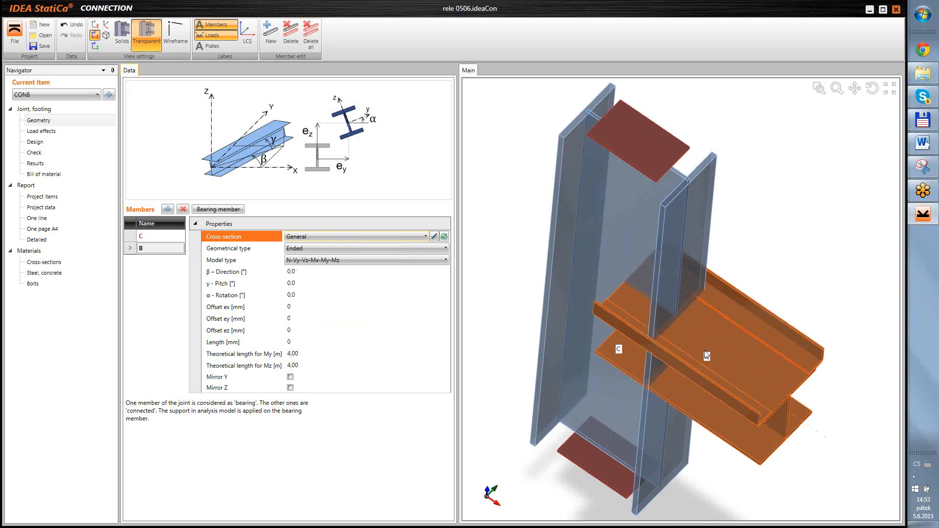
{"action": "middle_click_drag", "start_coordinate": [720, 466], "coordinate": [725, 440], "text": "ctrl"}
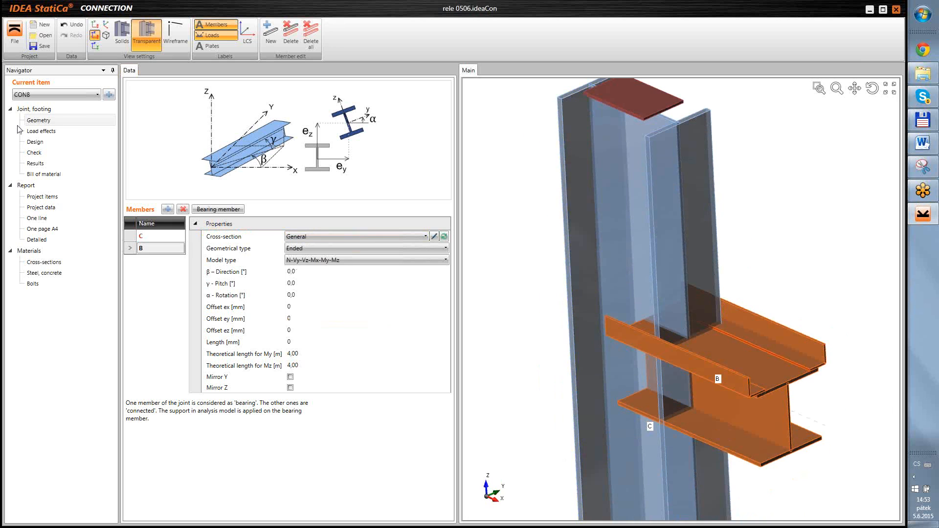
Add a cut-by-member manufacturing operation that cuts member B by member C, and inspect the joint in 3D
{"action": "left_click", "coordinate": [35, 142]}
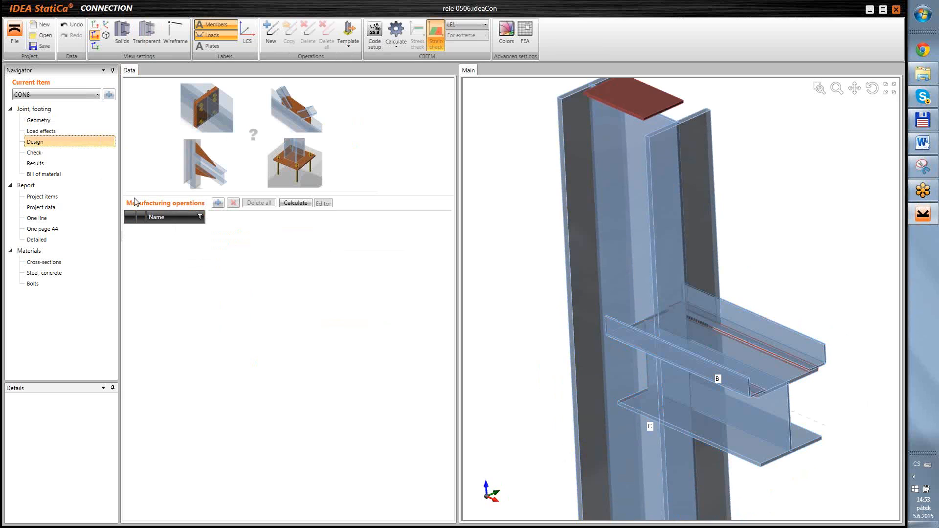
{"action": "left_click", "coordinate": [172, 158]}
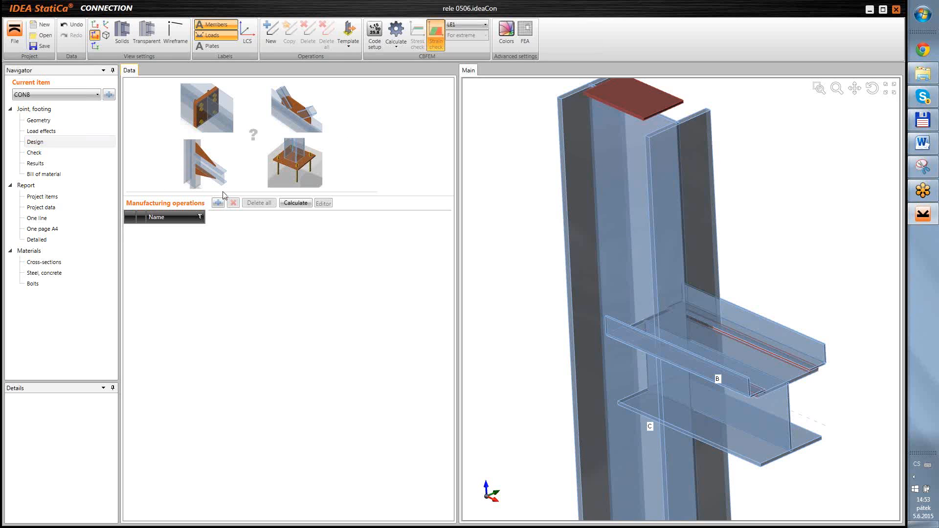
{"action": "left_click", "coordinate": [219, 202]}
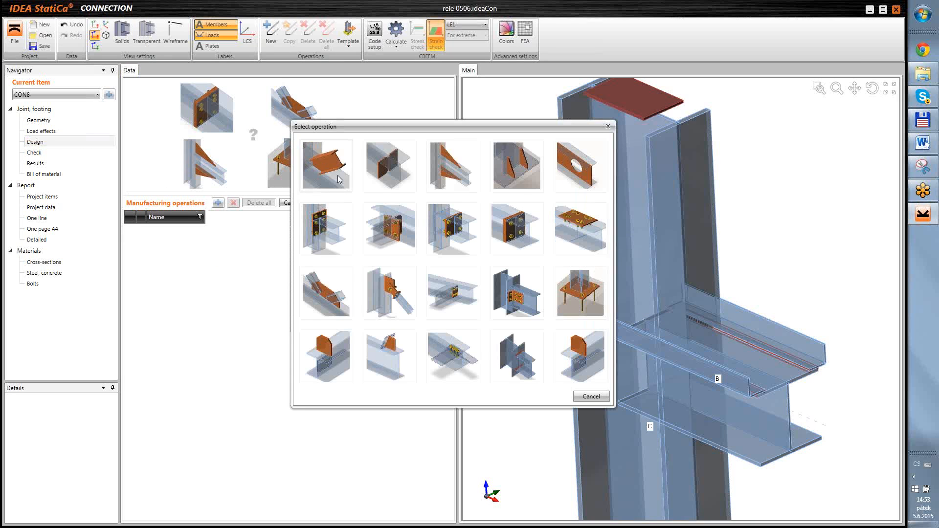
{"action": "left_click", "coordinate": [364, 231]}
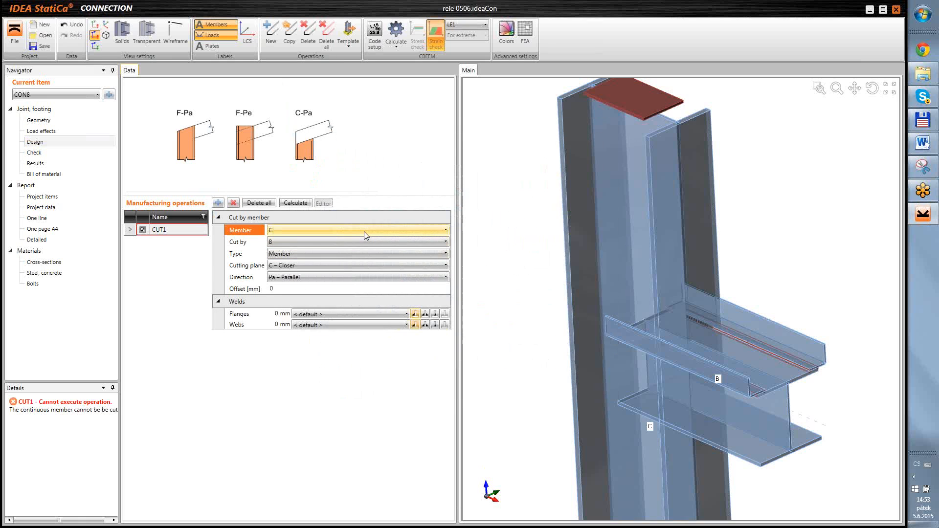
{"action": "left_click", "coordinate": [310, 253]}
{"action": "right_click_drag", "start_coordinate": [562, 354], "coordinate": [667, 383]}
{"action": "middle_click_drag", "start_coordinate": [681, 365], "coordinate": [602, 363]}
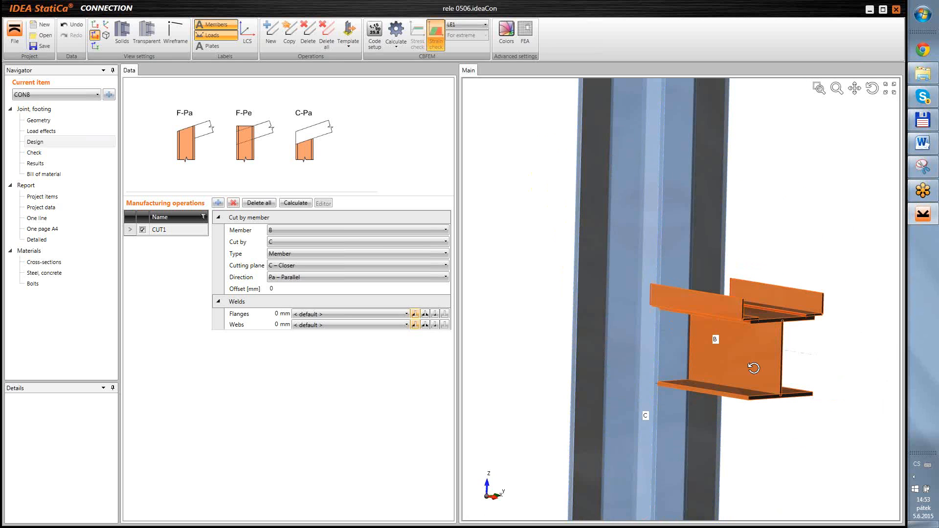
{"action": "middle_click_drag", "start_coordinate": [759, 357], "coordinate": [793, 361]}
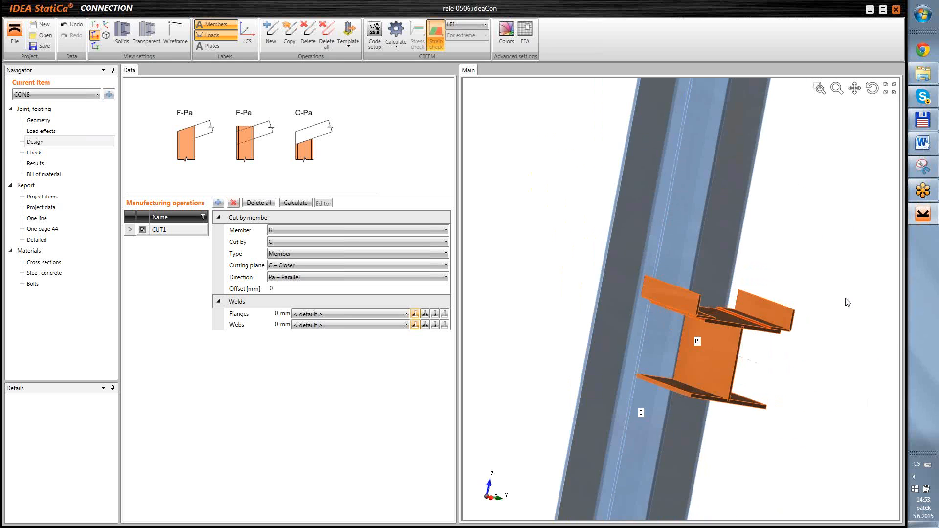
Switch to the release note in Word and read the section on stiffness of member connection, enlarged to 140%
{"action": "left_click", "coordinate": [923, 143]}
{"action": "scroll", "coordinate": [639, 324], "scroll_direction": "down", "scroll_amount": 8}
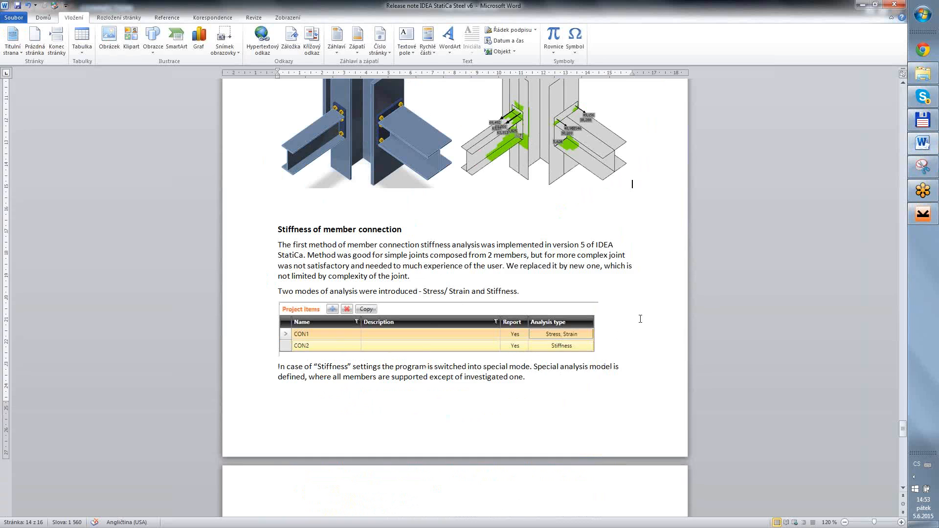
{"action": "scroll", "coordinate": [640, 319], "scroll_direction": "down", "scroll_amount": 7}
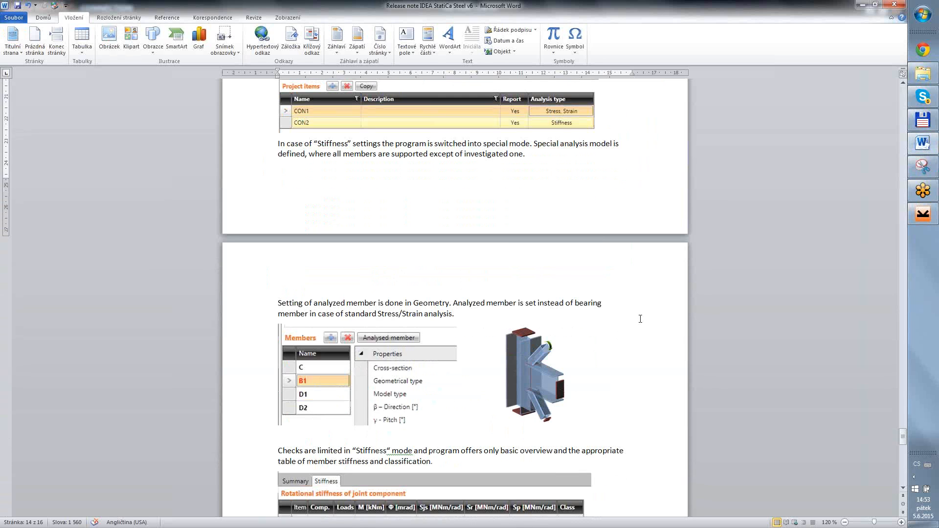
{"action": "scroll", "coordinate": [640, 319], "scroll_direction": "down", "scroll_amount": 2}
{"action": "scroll", "coordinate": [641, 319], "scroll_direction": "up", "scroll_amount": 2}
{"action": "scroll", "coordinate": [641, 319], "scroll_direction": "up", "scroll_amount": 3}
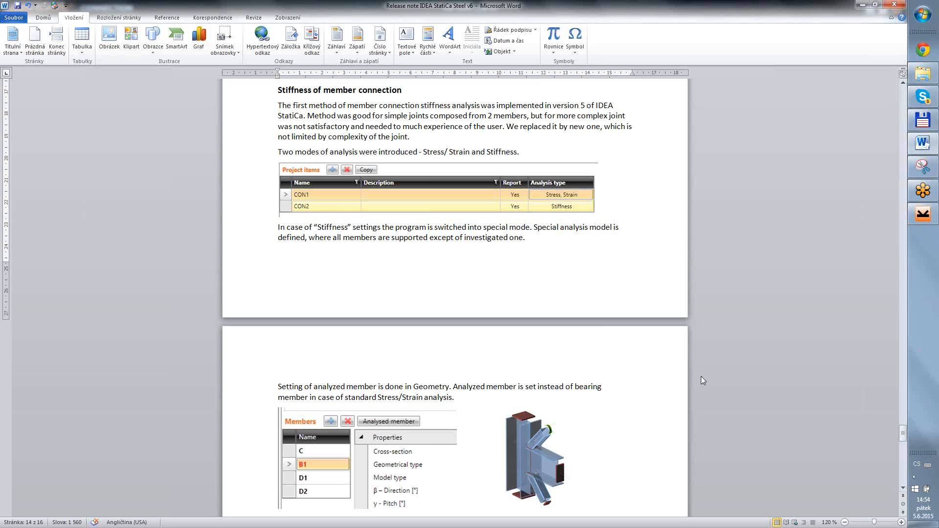
{"action": "scroll", "coordinate": [648, 427], "scroll_direction": "down", "scroll_amount": 3}
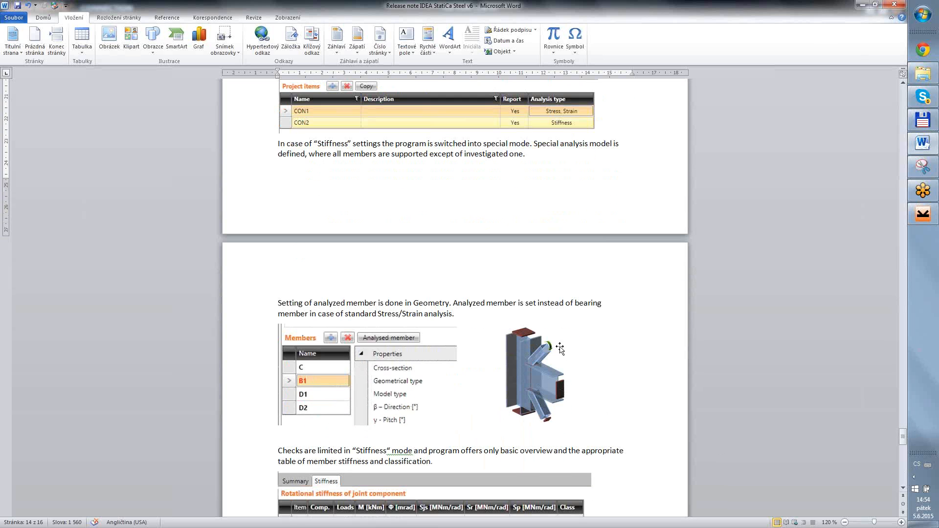
{"action": "left_click", "coordinate": [534, 361]}
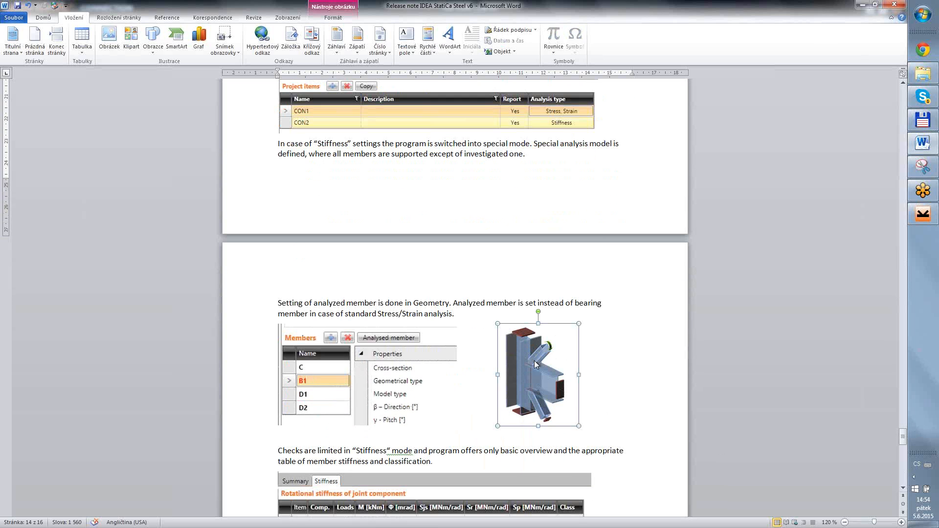
{"action": "left_click", "coordinate": [901, 522]}
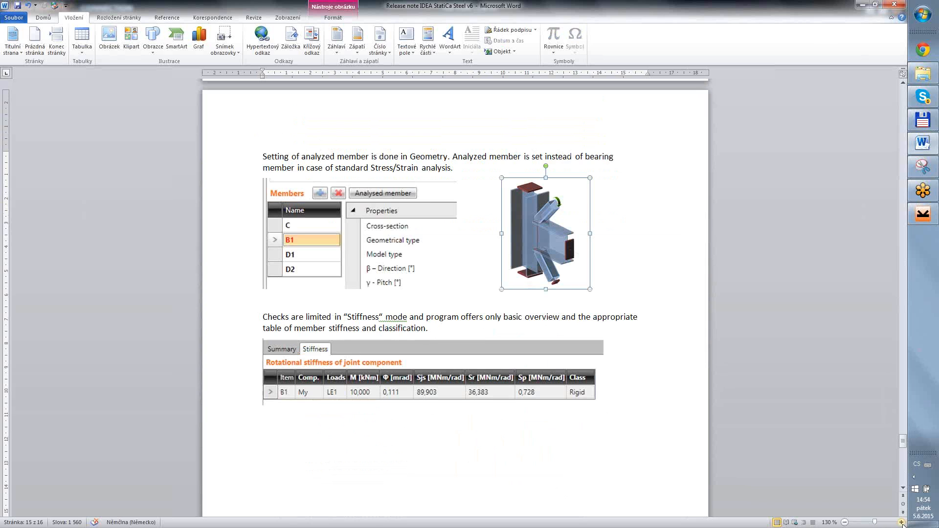
{"action": "left_click", "coordinate": [901, 522]}
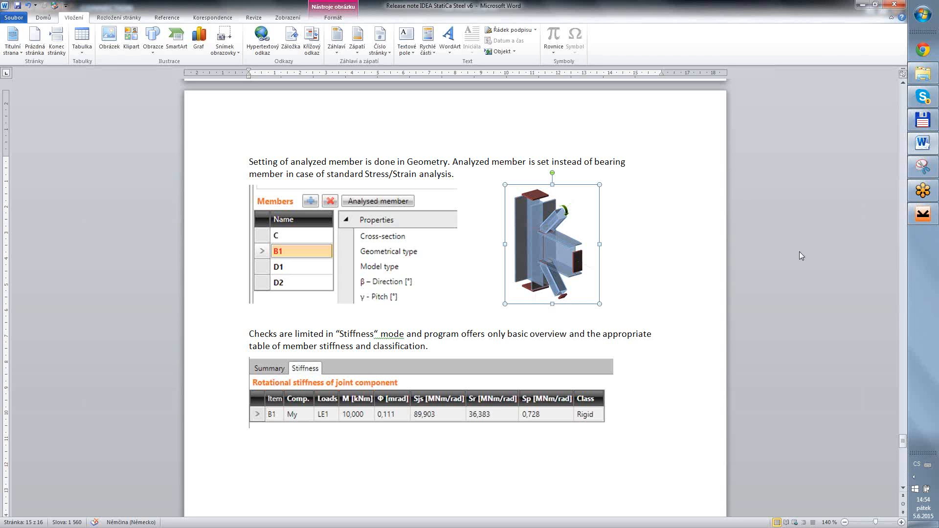
Switch back to IDEA StatiCa and display connection CON3 in the project items overview
{"action": "left_click", "coordinate": [923, 214]}
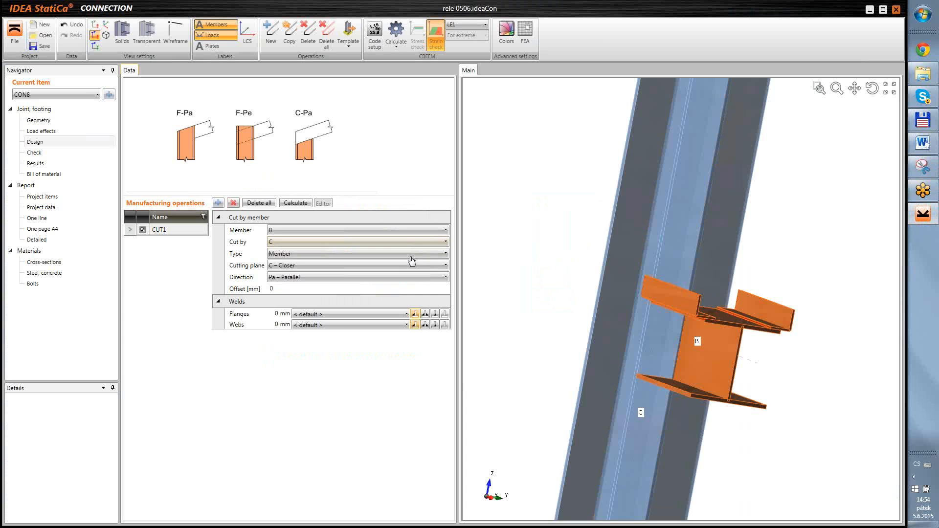
{"action": "left_click", "coordinate": [75, 98]}
{"action": "left_click", "coordinate": [75, 98]}
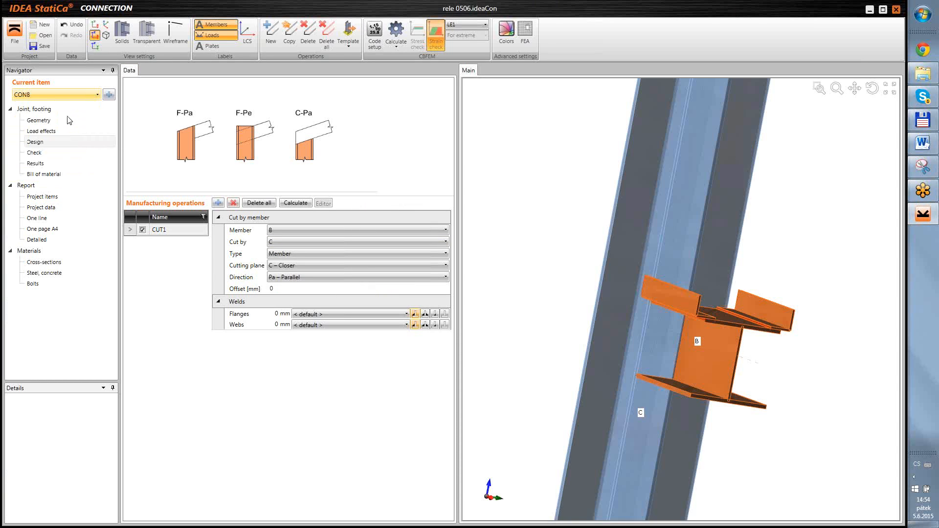
{"action": "left_click", "coordinate": [44, 197]}
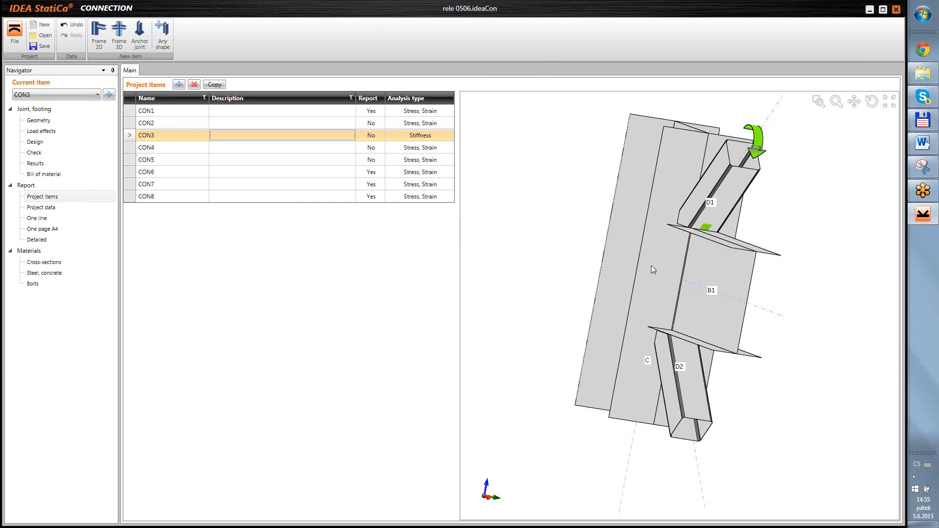
Switch CON3's analysis type to Stress, Strain and back to Stiffness
{"action": "mouse_move", "coordinate": [799, 336]}
{"action": "right_mouse_down"}
{"action": "mouse_move", "coordinate": [812, 330]}
{"action": "mouse_move", "coordinate": [792, 330]}
{"action": "mouse_move", "coordinate": [797, 336]}
{"action": "right_mouse_up"}
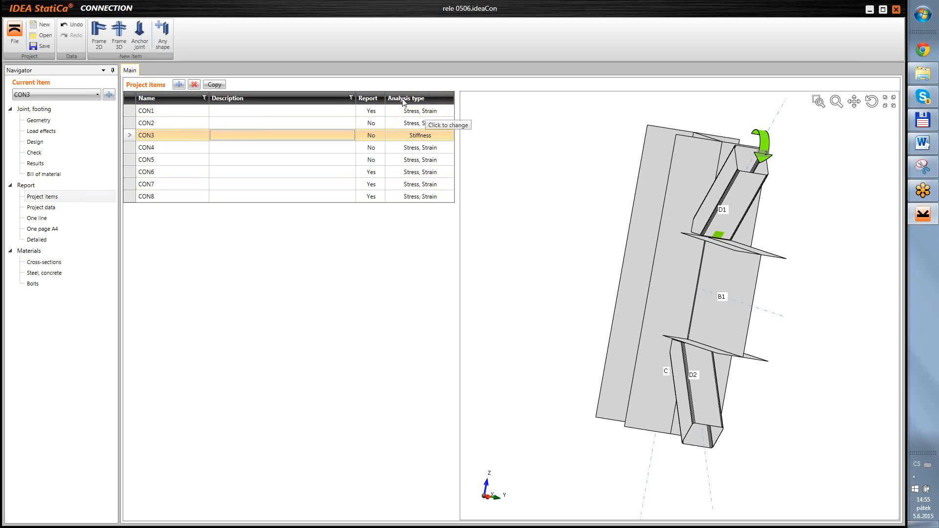
{"action": "left_click", "coordinate": [421, 137]}
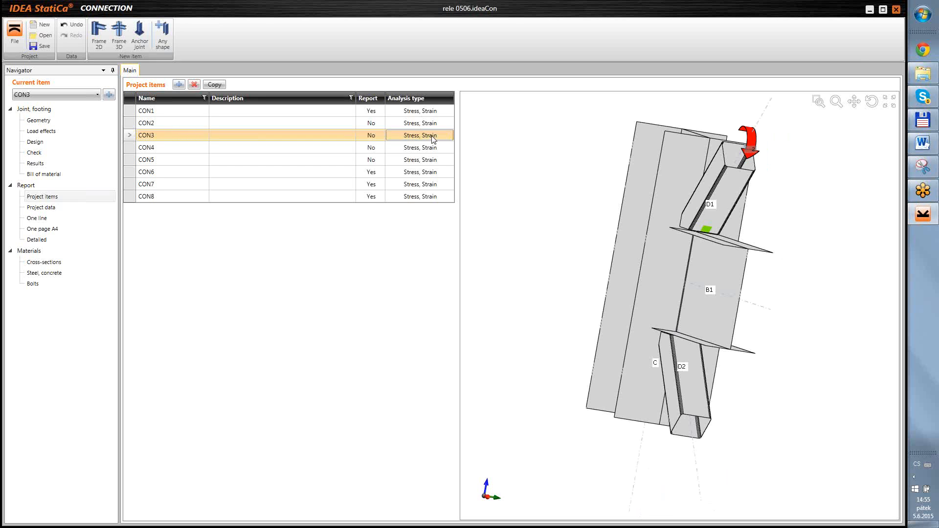
{"action": "left_click", "coordinate": [426, 139]}
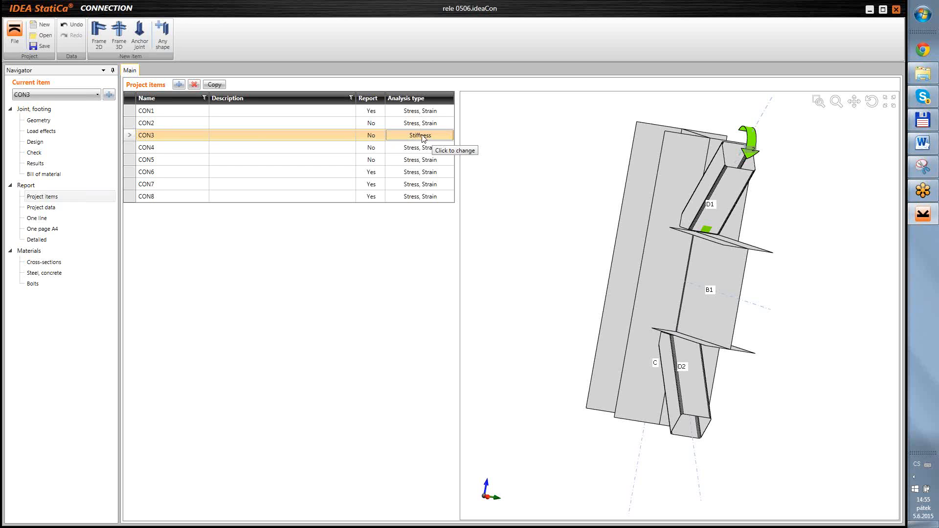
Open the geometry of CON3 and set beam B1 as the analysed member
{"action": "left_click", "coordinate": [41, 120]}
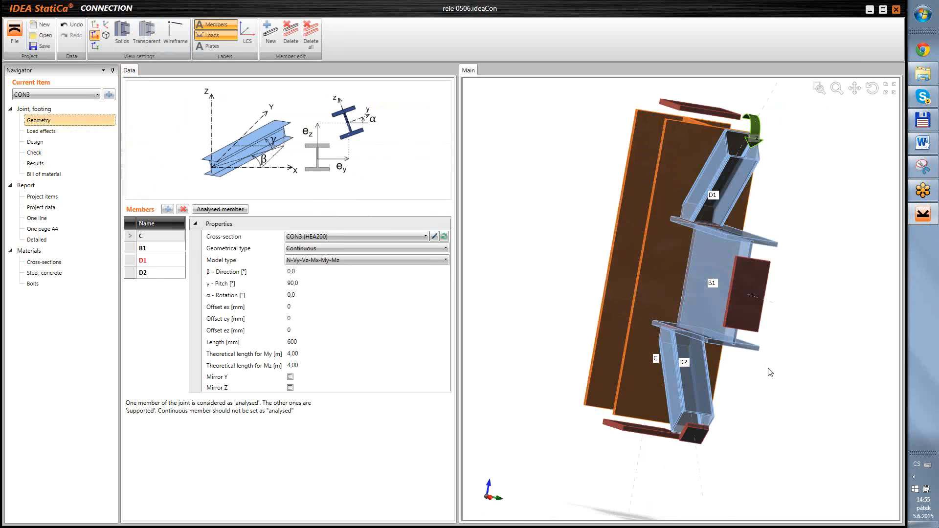
{"action": "right_click_drag", "start_coordinate": [760, 385], "coordinate": [799, 406]}
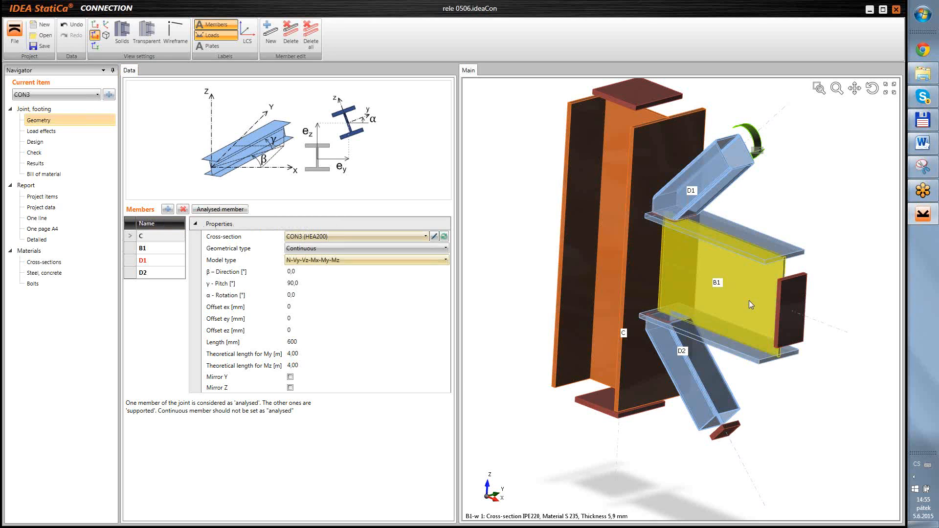
{"action": "left_click", "coordinate": [142, 249]}
{"action": "left_click", "coordinate": [211, 210]}
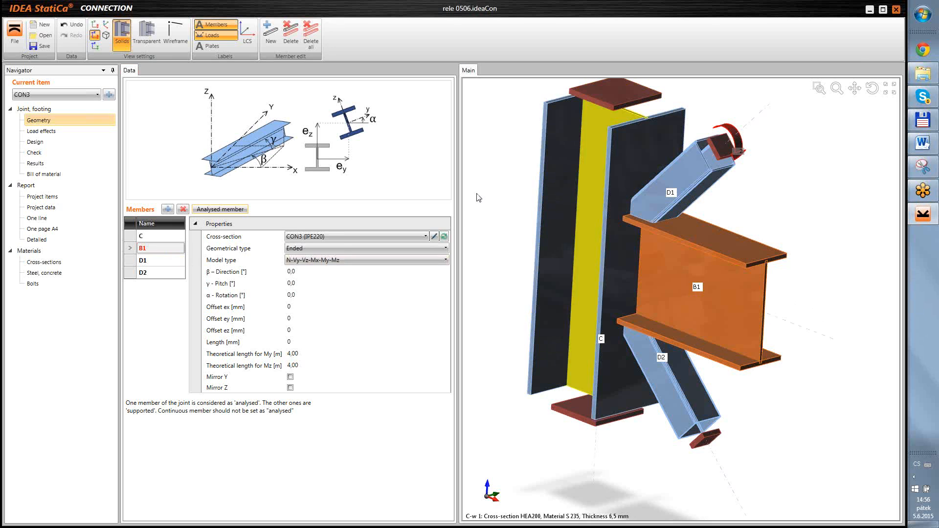
Set diagonal D1 as the analysed member and show the joint in the Y view
{"action": "left_click", "coordinate": [143, 260]}
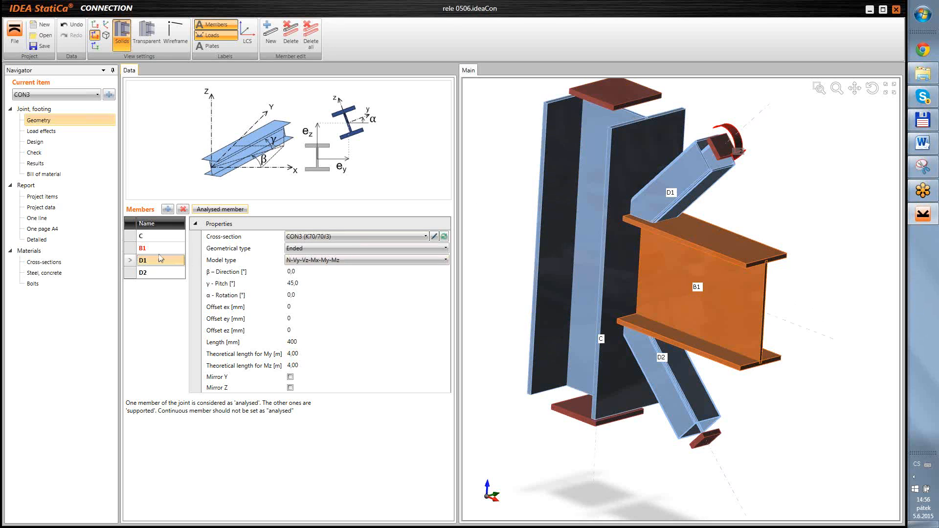
{"action": "left_click", "coordinate": [217, 210]}
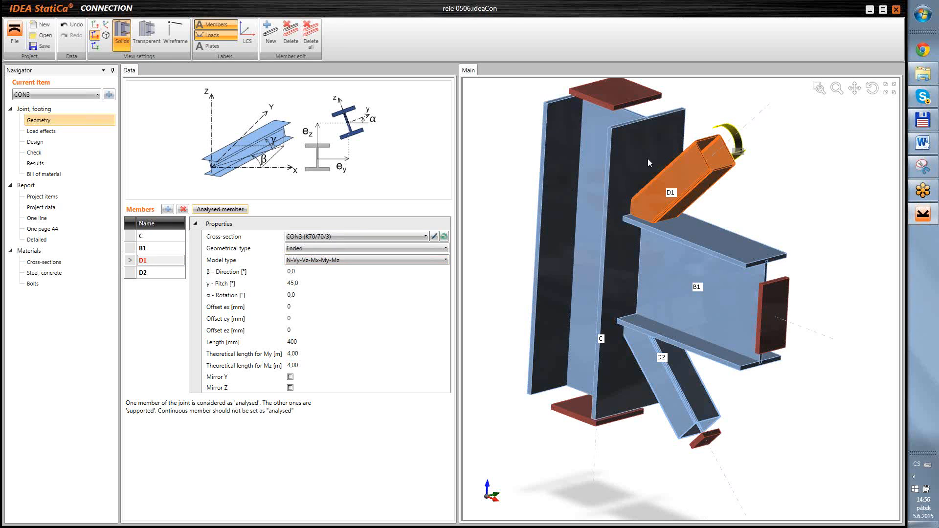
{"action": "right_click", "coordinate": [820, 206]}
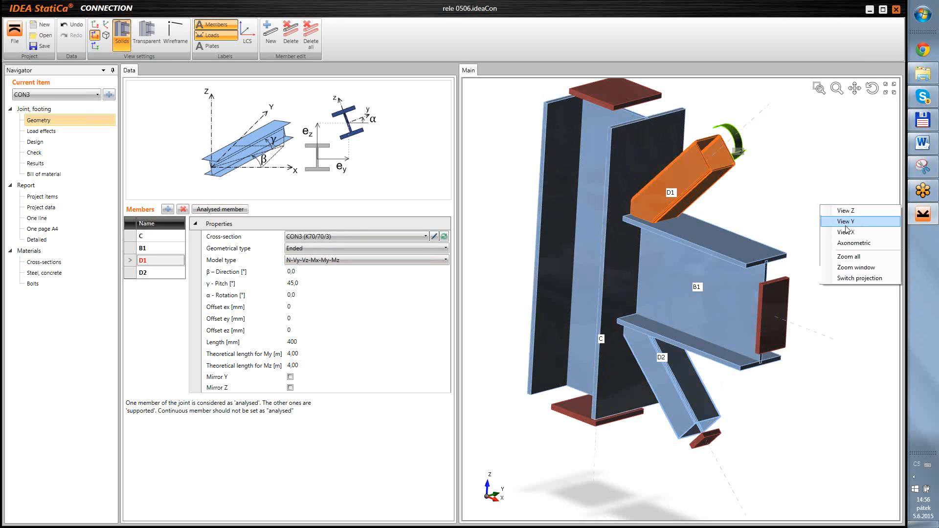
{"action": "left_click", "coordinate": [846, 221]}
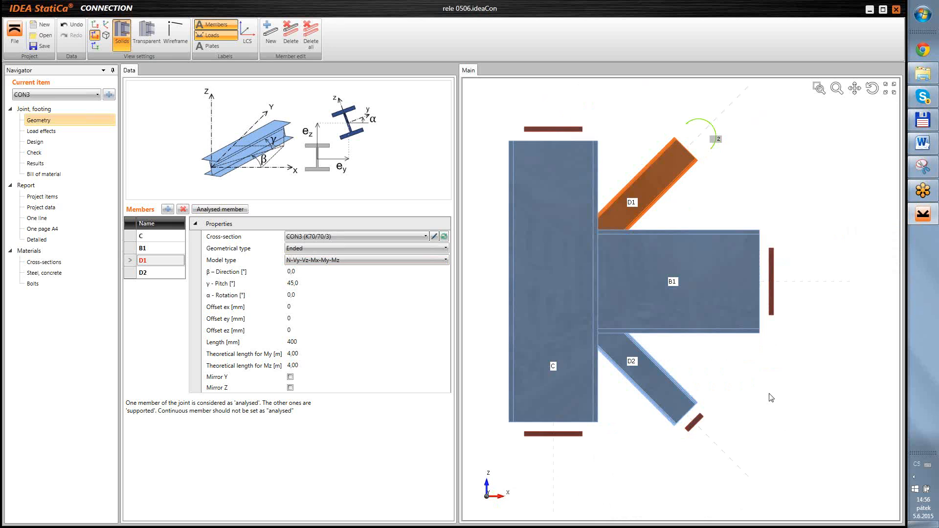
Review CON3's load effects with the internal forces on D1, and open its manufacturing operations in the design
{"action": "middle_click_drag", "start_coordinate": [775, 385], "coordinate": [763, 386], "text": "ctrl"}
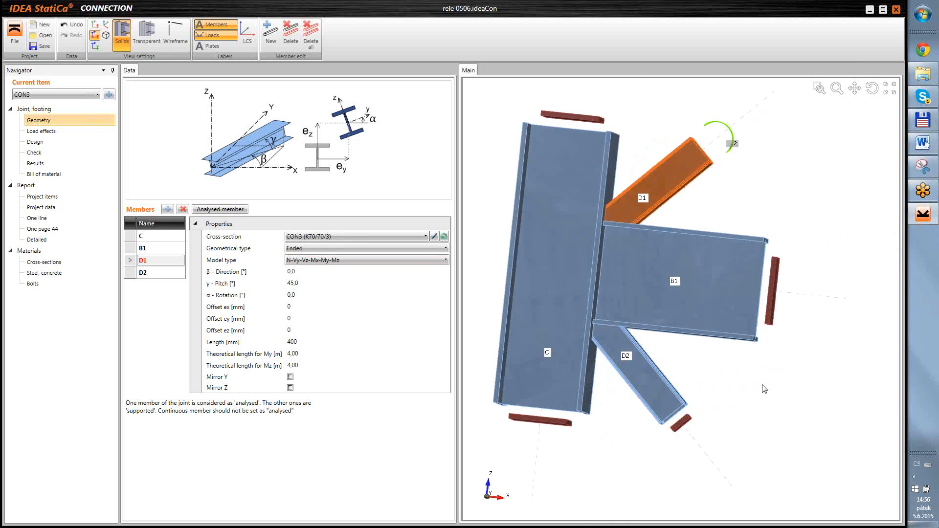
{"action": "left_click", "coordinate": [87, 131]}
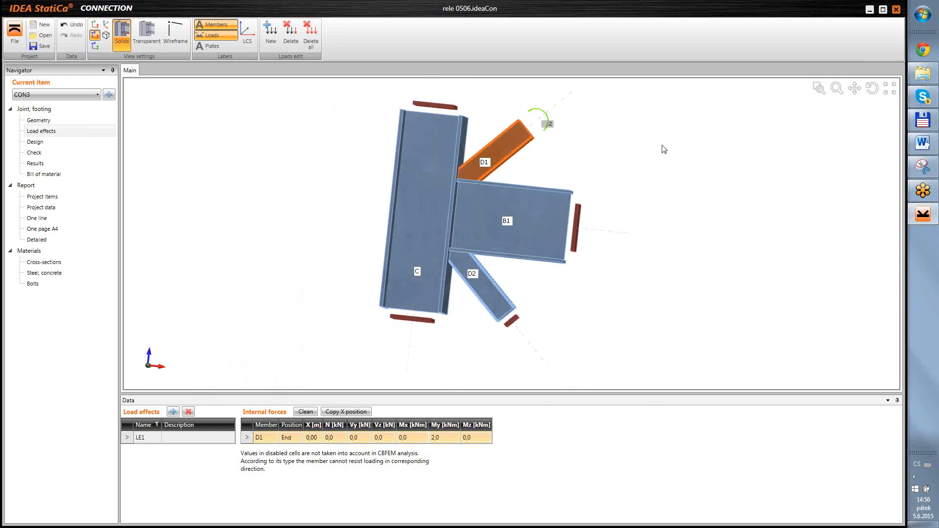
{"action": "right_click_drag", "start_coordinate": [563, 144], "coordinate": [541, 163]}
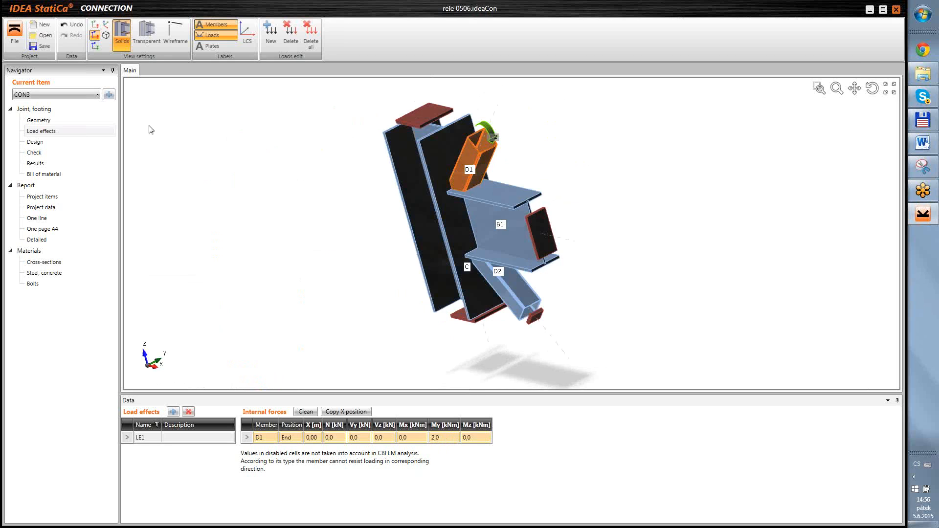
{"action": "left_click", "coordinate": [42, 142]}
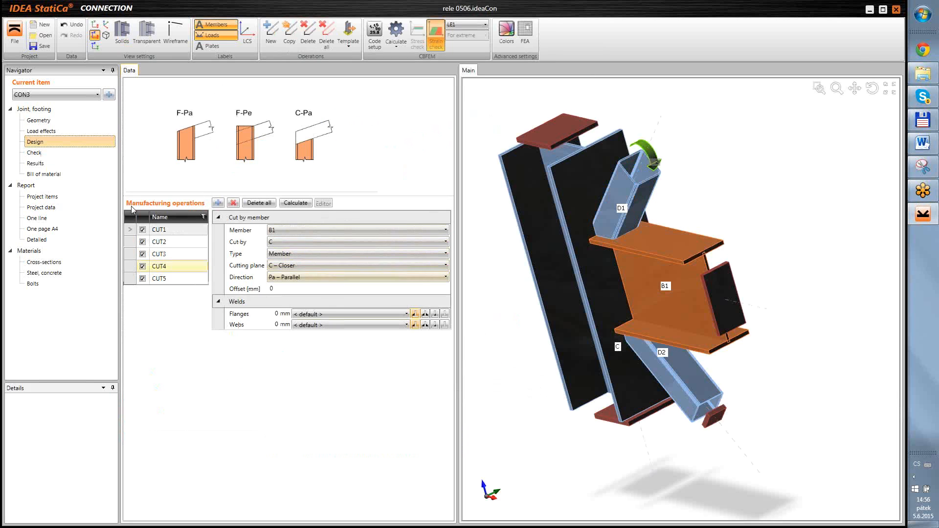
Calculate the check of CON3 and display D1's rotational stiffness table, with the joint in the Y view and in axonometric view
{"action": "left_click", "coordinate": [35, 153]}
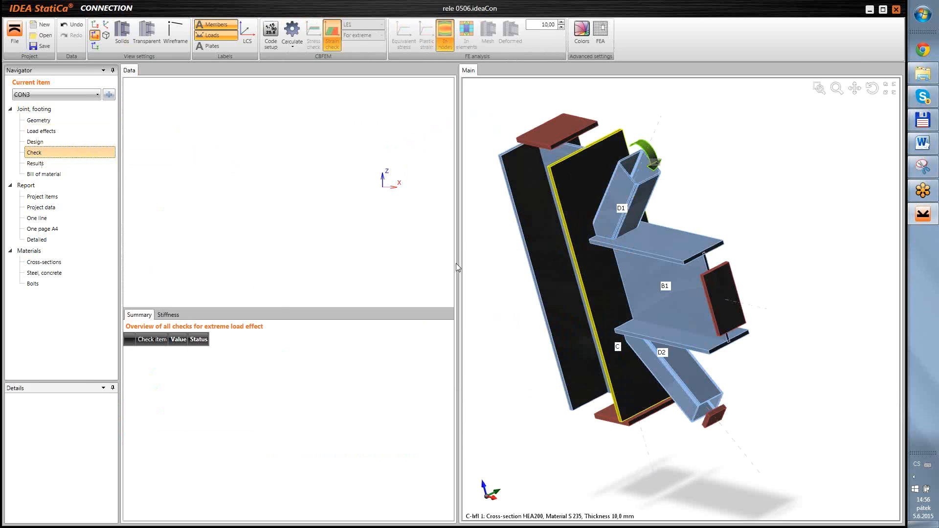
{"action": "left_click", "coordinate": [292, 31]}
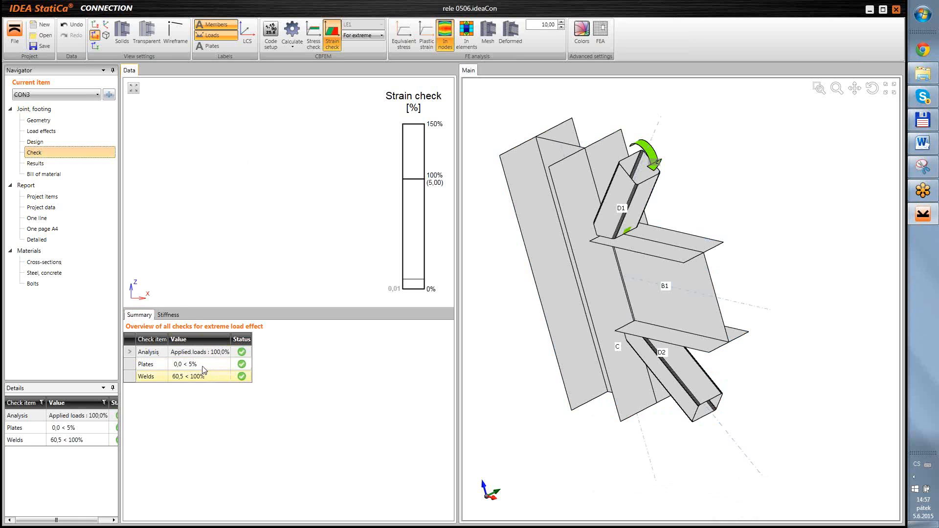
{"action": "left_click", "coordinate": [181, 316]}
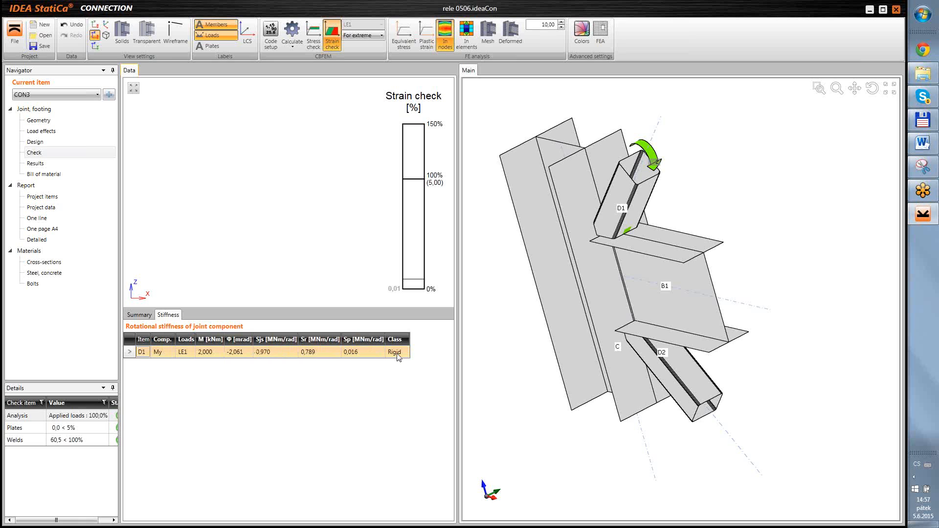
{"action": "right_click", "coordinate": [825, 203]}
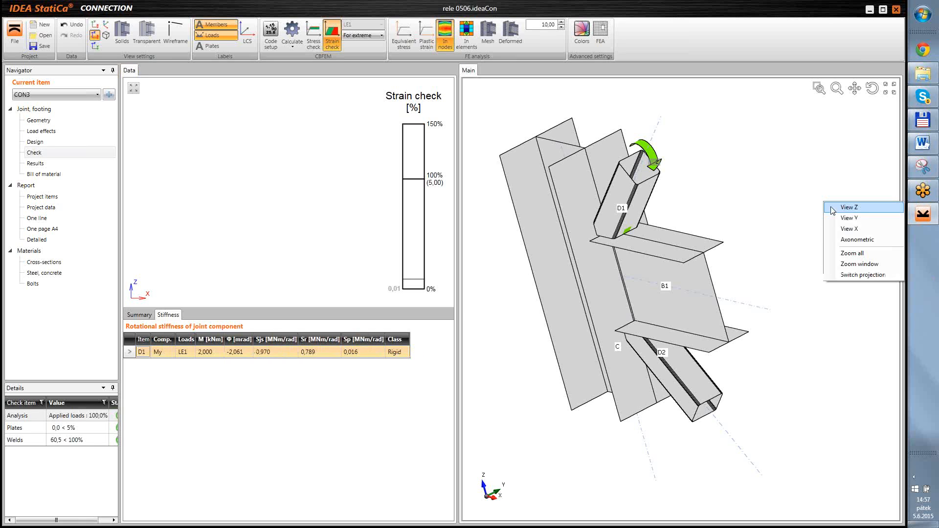
{"action": "left_click", "coordinate": [850, 219]}
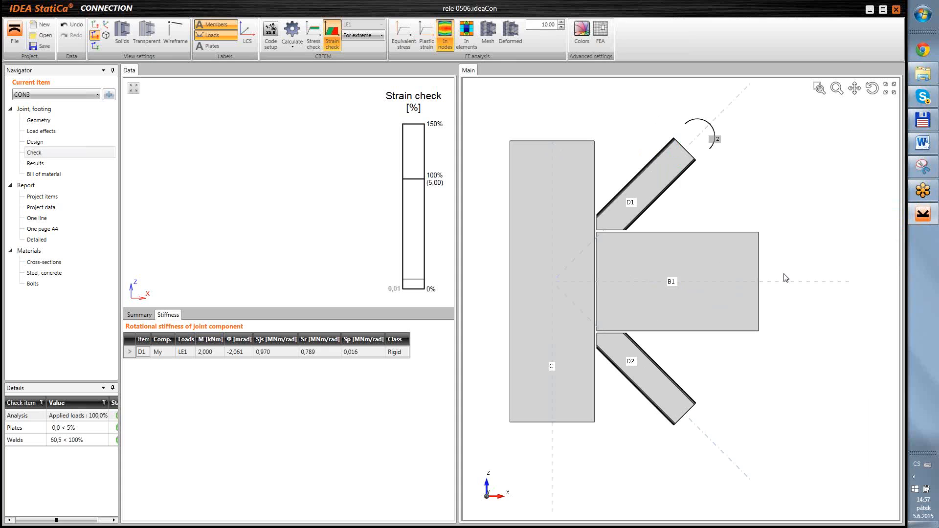
{"action": "right_click", "coordinate": [791, 207]}
{"action": "left_click", "coordinate": [826, 231]}
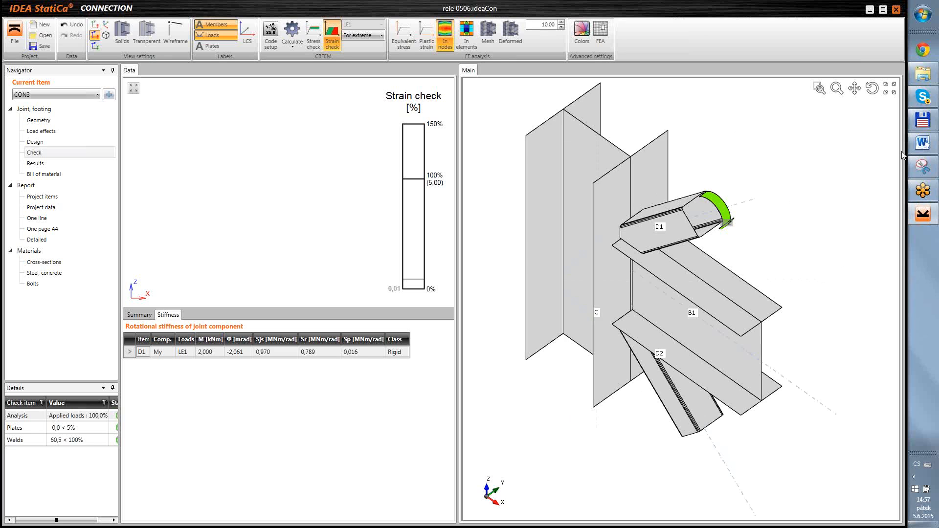
Switch to the release notes in Word and read from the stiffness check description through the Enhanced version section
{"action": "left_click", "coordinate": [923, 143]}
{"action": "left_click", "coordinate": [666, 341]}
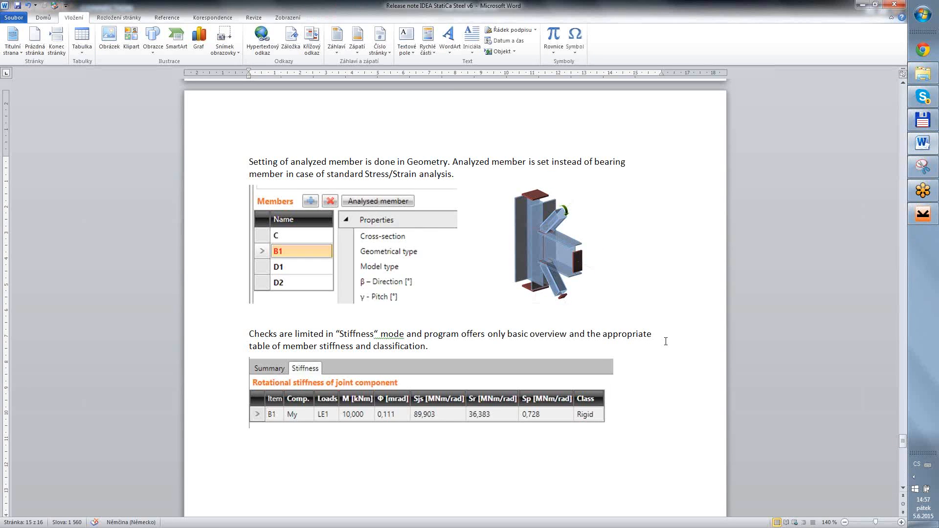
{"action": "scroll", "coordinate": [666, 341], "scroll_direction": "down", "scroll_amount": 3}
{"action": "scroll", "coordinate": [666, 341], "scroll_direction": "down", "scroll_amount": 5}
{"action": "scroll", "coordinate": [666, 341], "scroll_direction": "up", "scroll_amount": 6}
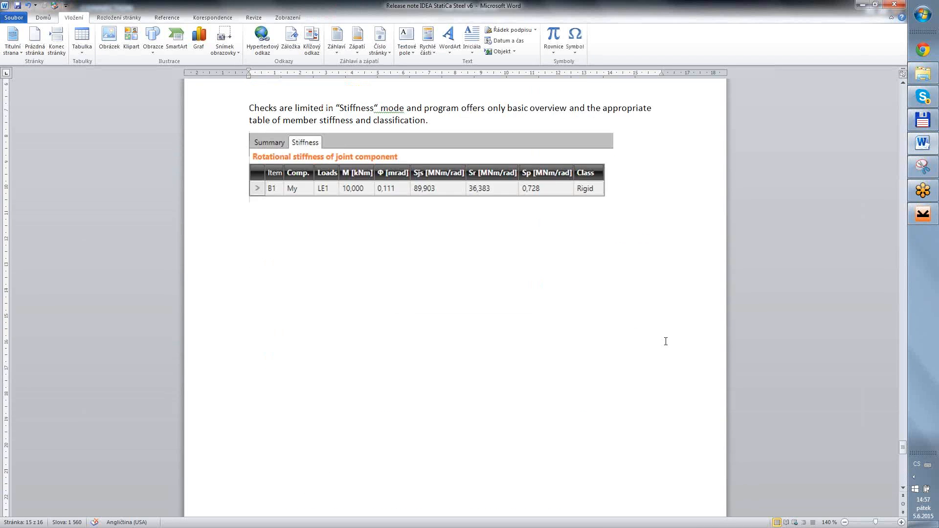
{"action": "scroll", "coordinate": [666, 341], "scroll_direction": "up", "scroll_amount": 6}
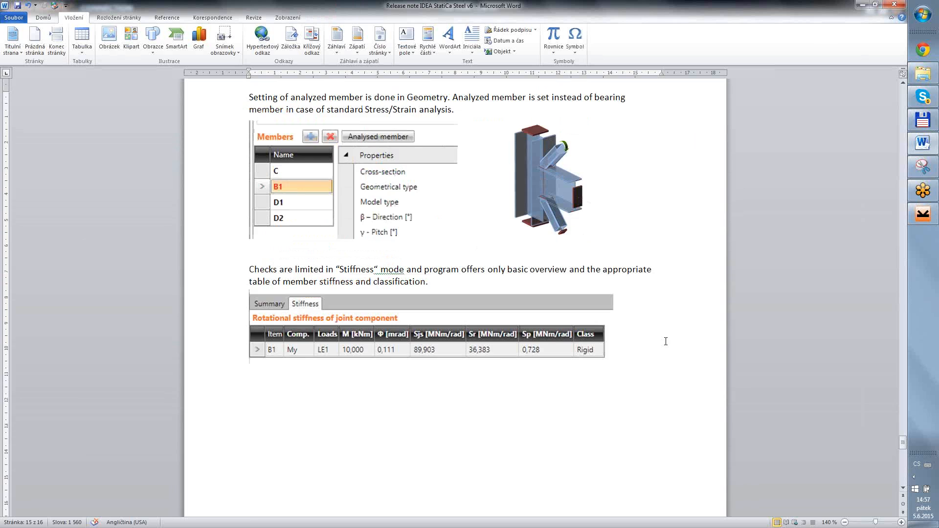
{"action": "scroll", "coordinate": [661, 334], "scroll_direction": "down", "scroll_amount": 9}
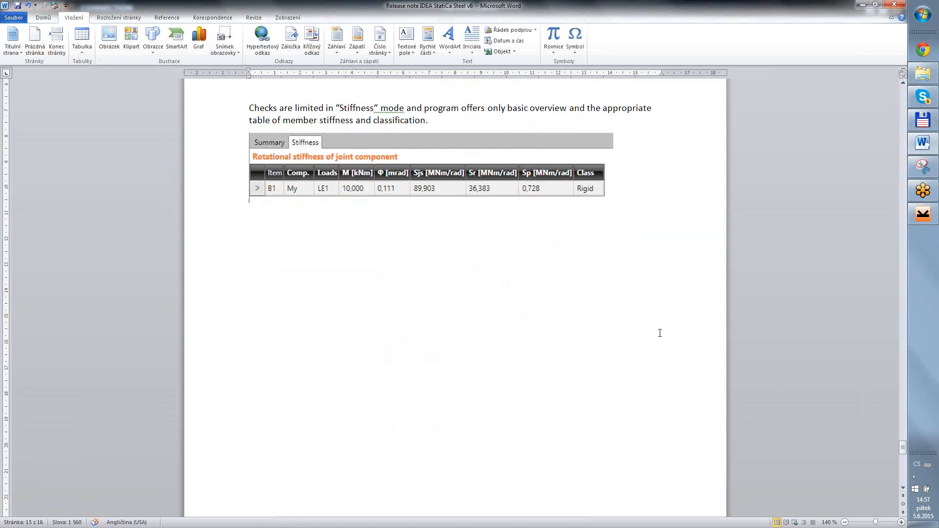
{"action": "scroll", "coordinate": [660, 333], "scroll_direction": "down", "scroll_amount": 7}
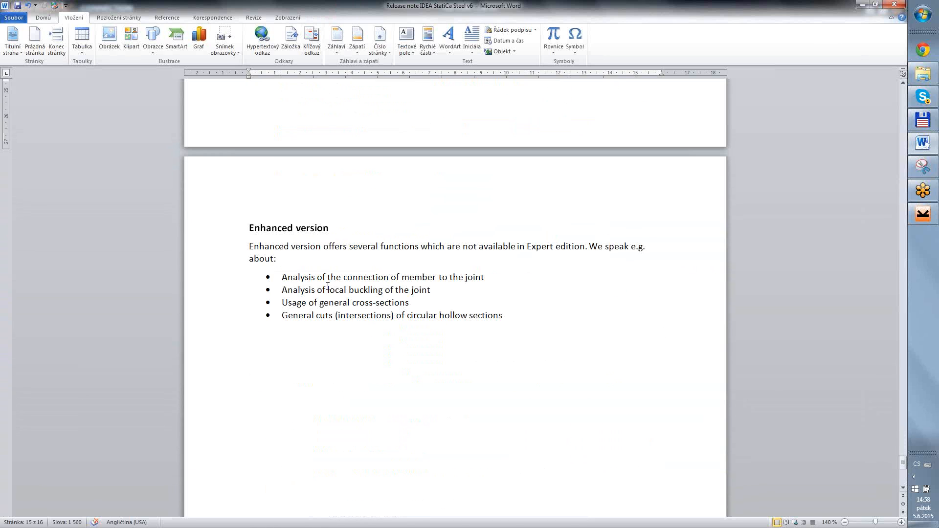
{"action": "left_click_drag", "start_coordinate": [249, 228], "coordinate": [495, 334]}
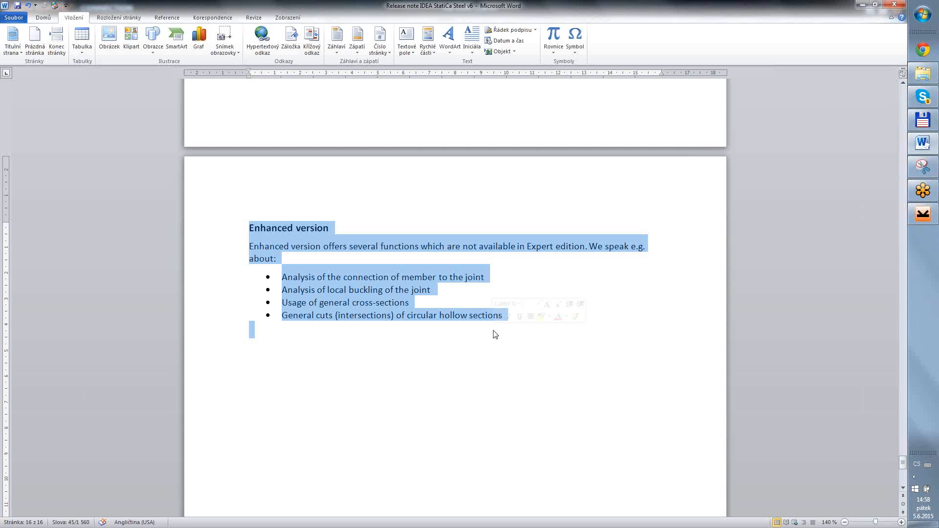
{"action": "left_click", "coordinate": [426, 367]}
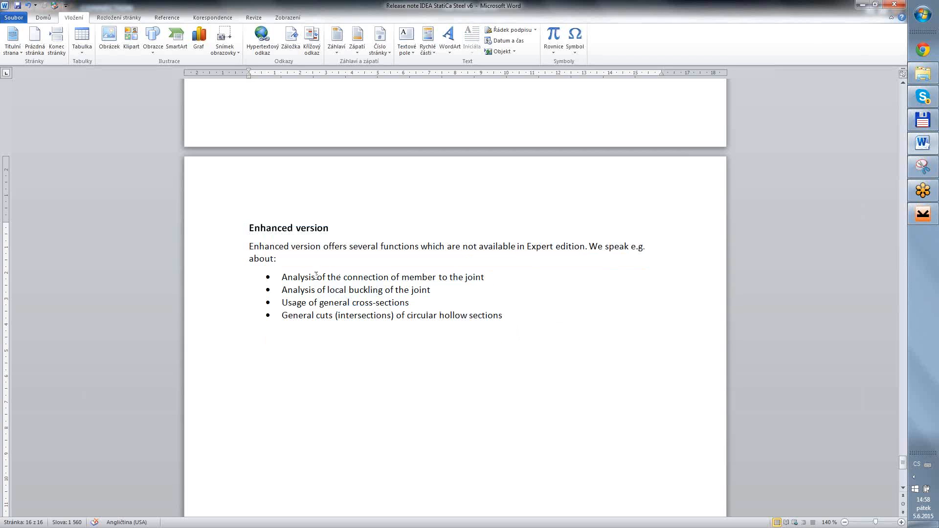
Insert "stiffness of" before "connection of member to the joint" in the first bullet of the Enhanced version list
{"action": "left_click_drag", "start_coordinate": [283, 278], "coordinate": [338, 278]}
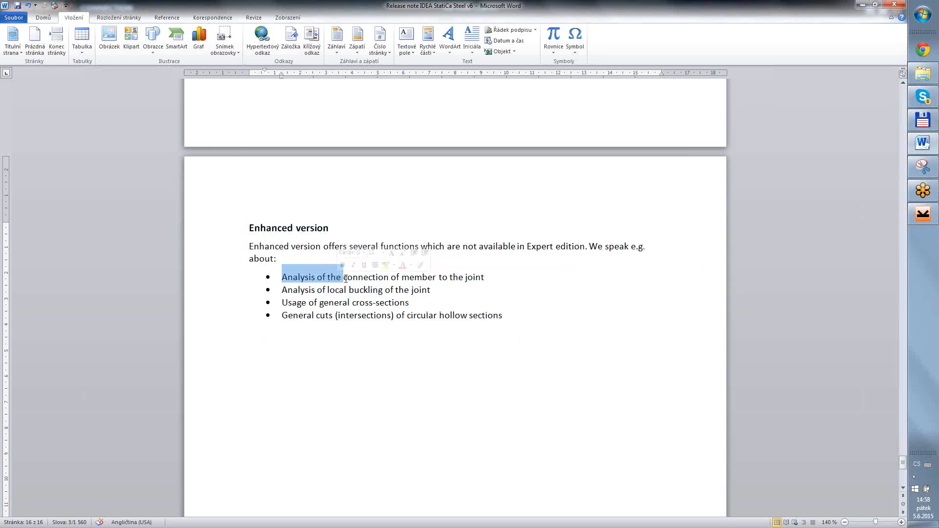
{"action": "left_click", "coordinate": [346, 279]}
{"action": "type", "text": "stiffn"}
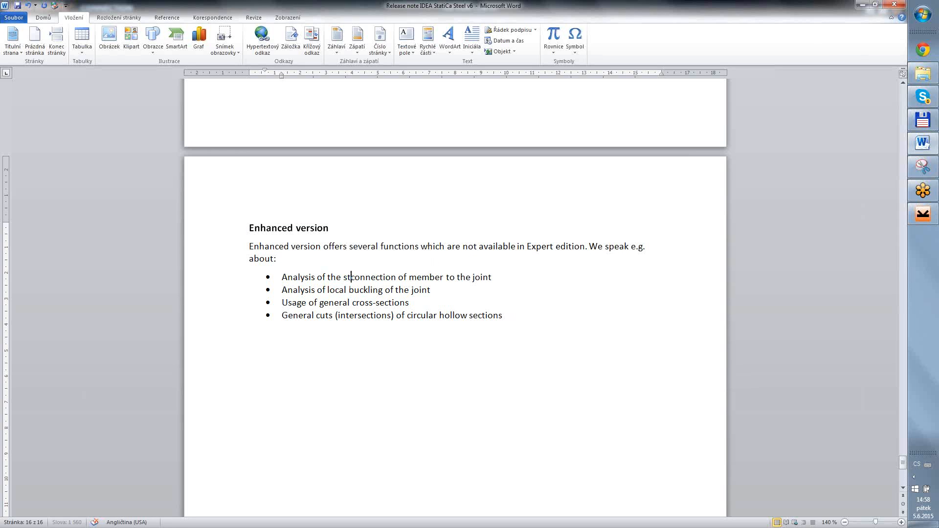
{"action": "type", "text": "ess "}
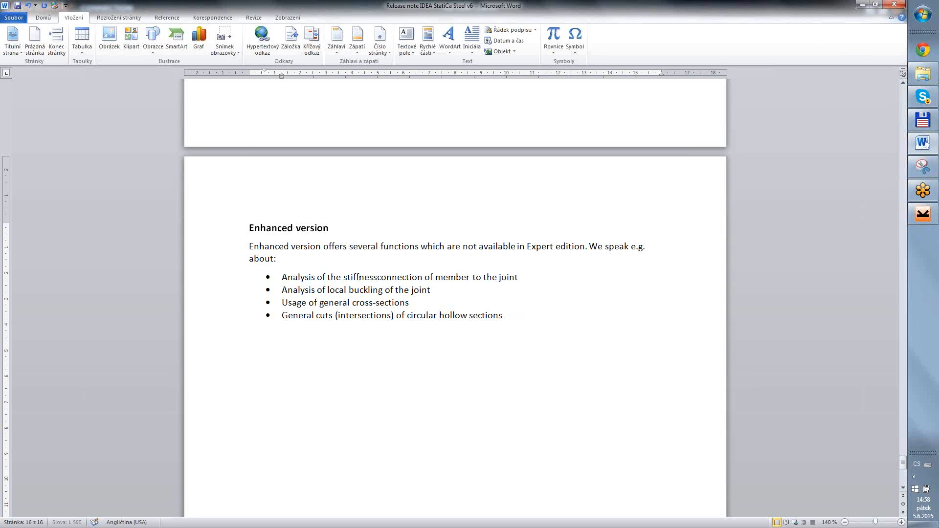
{"action": "type", "text": "of"}
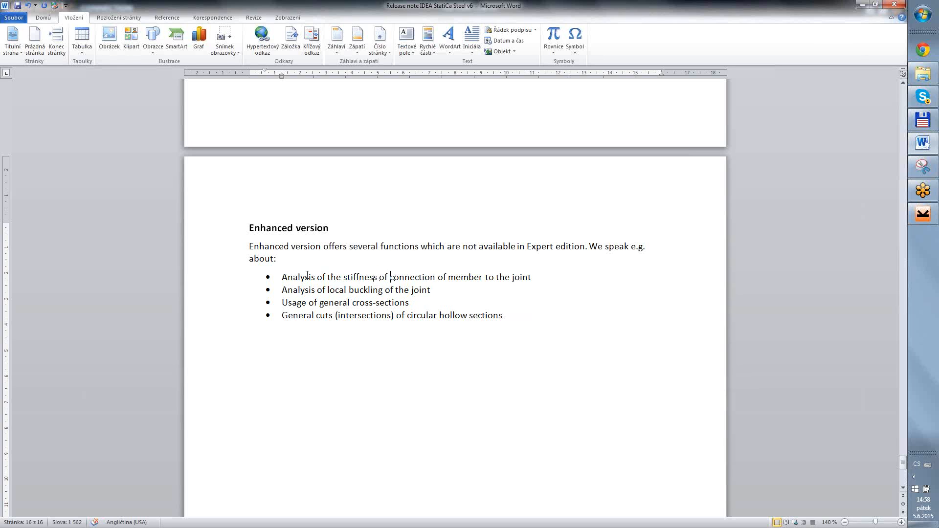
Highlight the Enhanced version functions one by one: stiffness, buckling, general cross-sections and general cuts, and finally the whole bullet list
{"action": "double_click", "coordinate": [360, 277]}
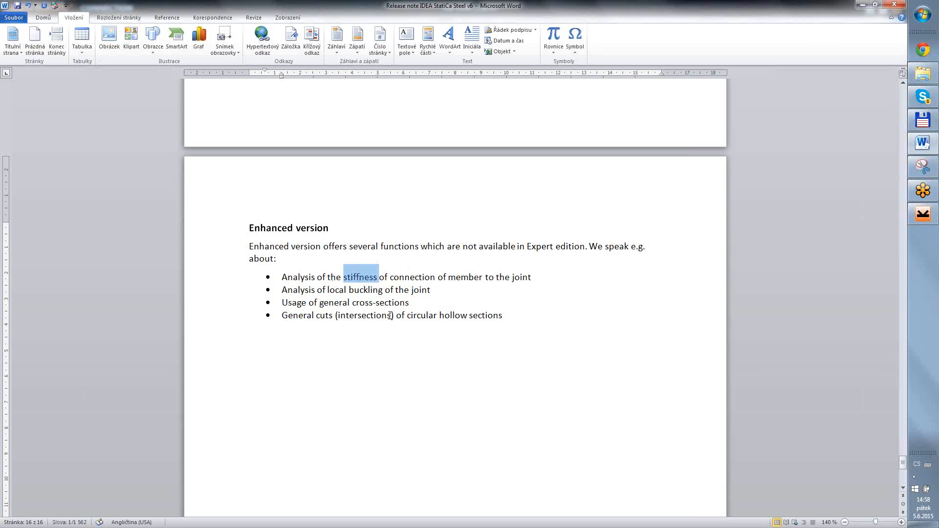
{"action": "double_click", "coordinate": [358, 289]}
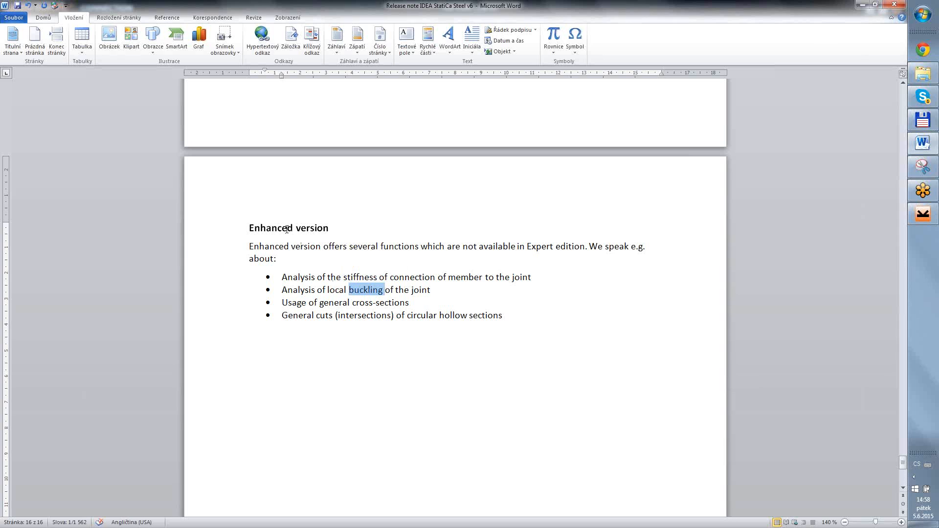
{"action": "left_click_drag", "start_coordinate": [286, 303], "coordinate": [406, 306]}
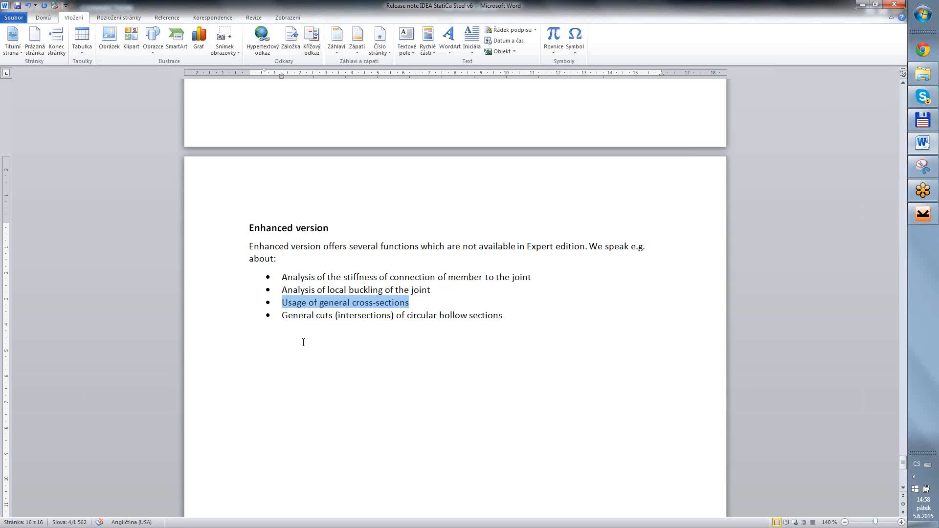
{"action": "left_click_drag", "start_coordinate": [283, 313], "coordinate": [472, 315]}
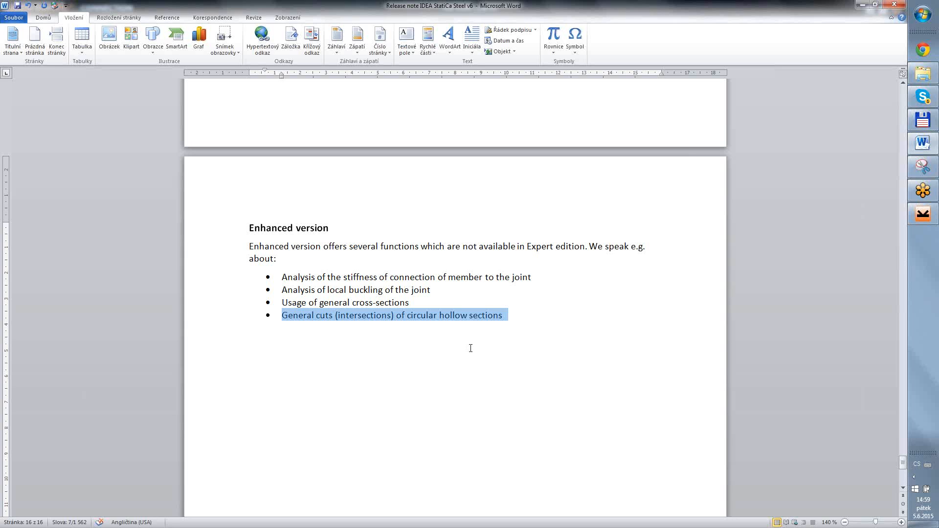
{"action": "left_click_drag", "start_coordinate": [506, 318], "coordinate": [283, 277]}
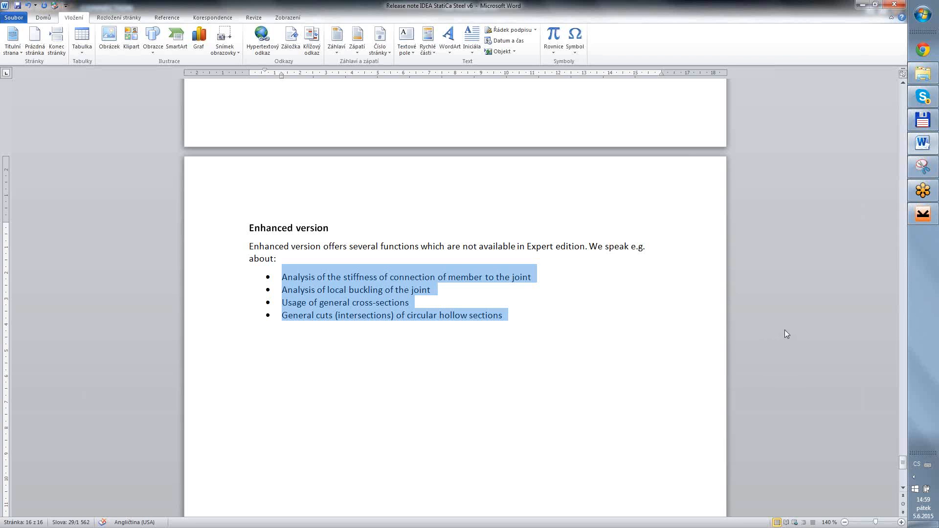
Switch to the CON3 stiffness results in IDEA StatiCa and return to the release notes in Word
{"action": "left_click", "coordinate": [923, 214]}
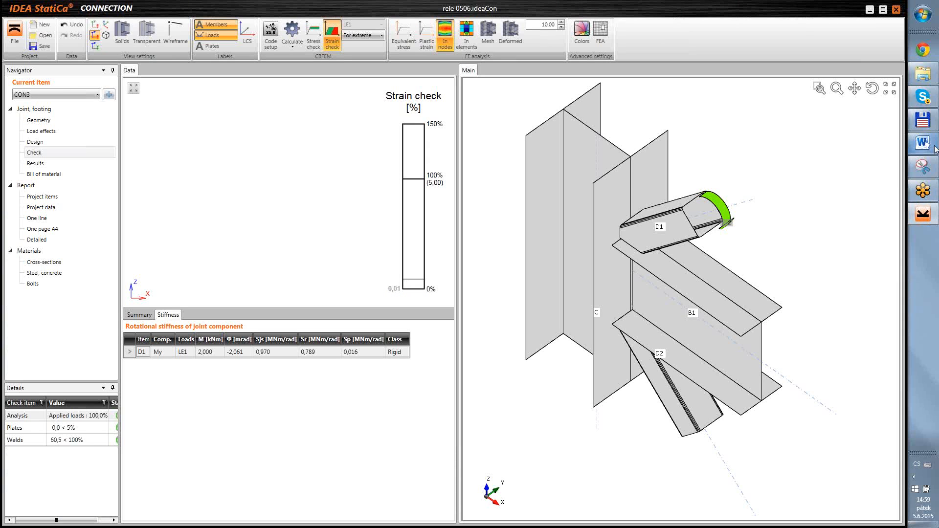
{"action": "mouse_move", "coordinate": [929, 150]}
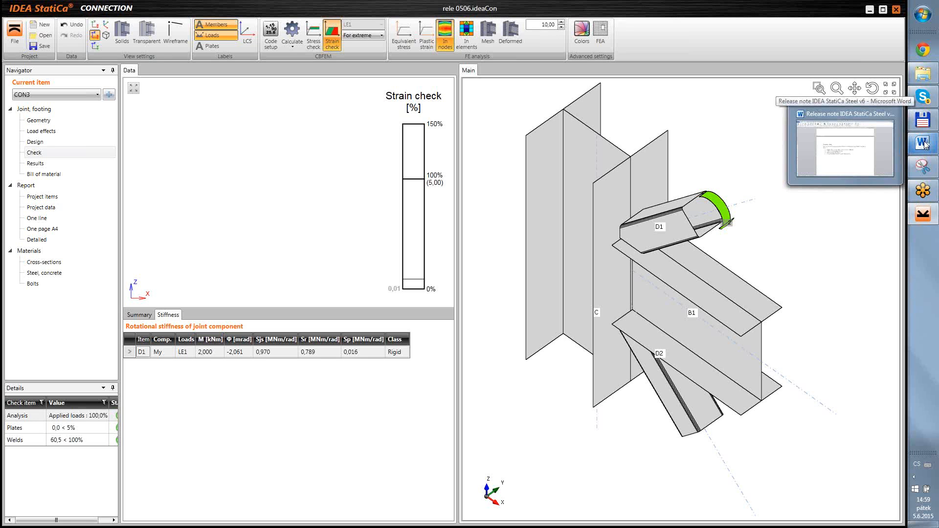
{"action": "left_click", "coordinate": [924, 143]}
{"action": "left_click", "coordinate": [638, 314]}
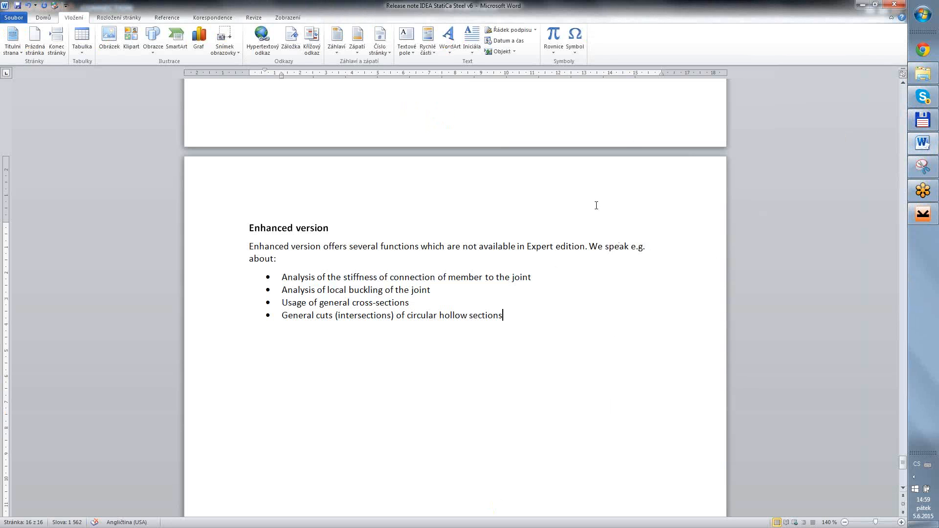
Look back through the release notes from the Enhanced version section up to the General cross-section heading
{"action": "scroll", "coordinate": [597, 205], "scroll_direction": "up", "scroll_amount": 10}
{"action": "scroll", "coordinate": [595, 205], "scroll_direction": "up", "scroll_amount": 10}
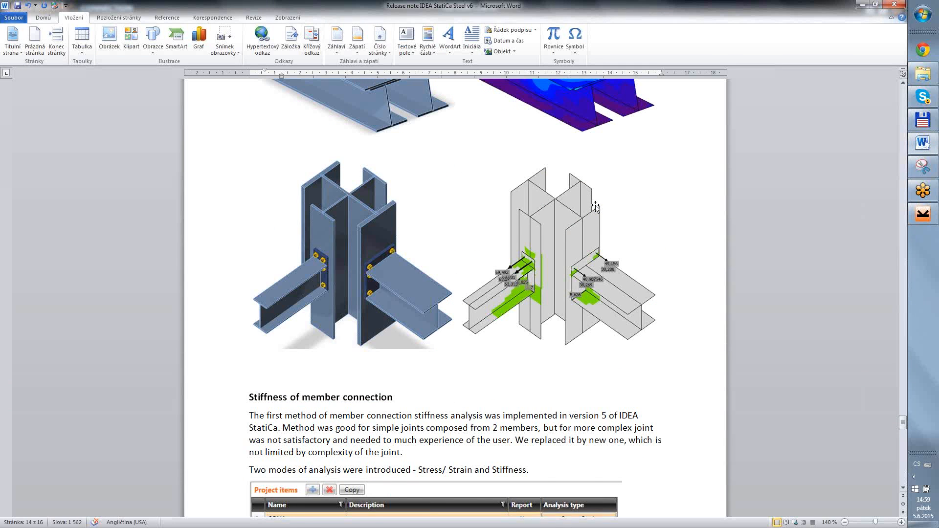
{"action": "scroll", "coordinate": [596, 205], "scroll_direction": "up", "scroll_amount": 5}
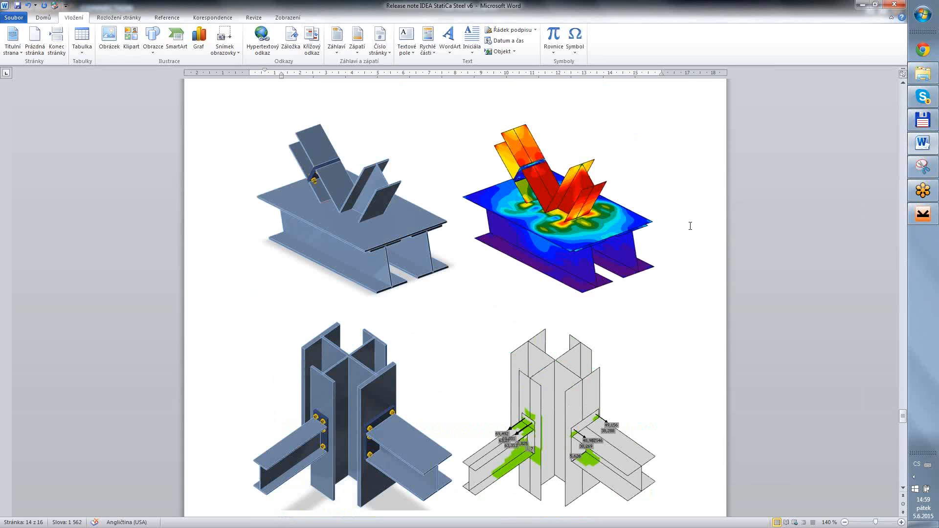
{"action": "scroll", "coordinate": [690, 226], "scroll_direction": "up", "scroll_amount": 3}
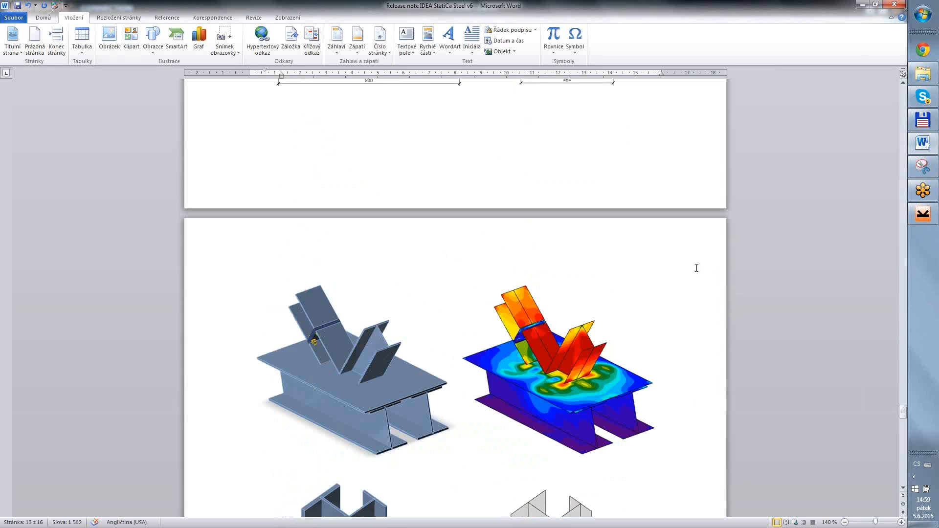
{"action": "scroll", "coordinate": [658, 280], "scroll_direction": "up", "scroll_amount": 3}
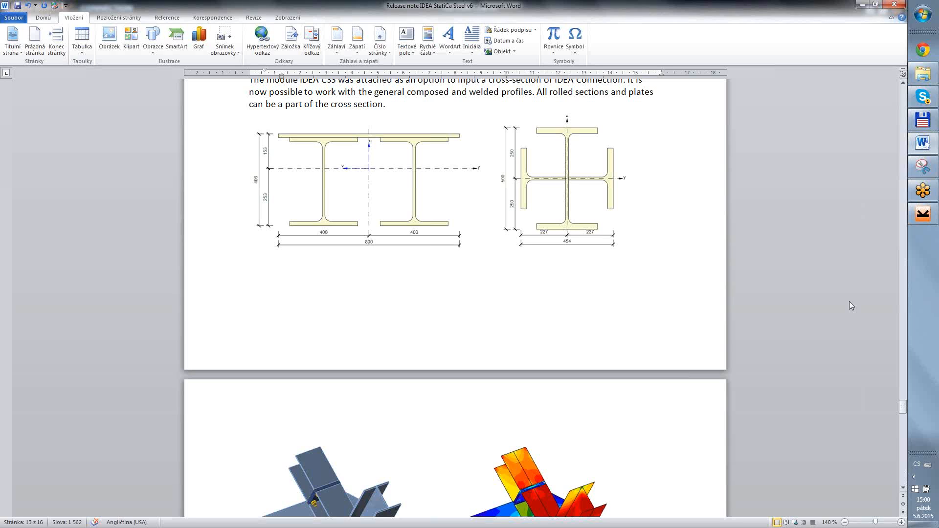
{"action": "left_click", "coordinate": [874, 284]}
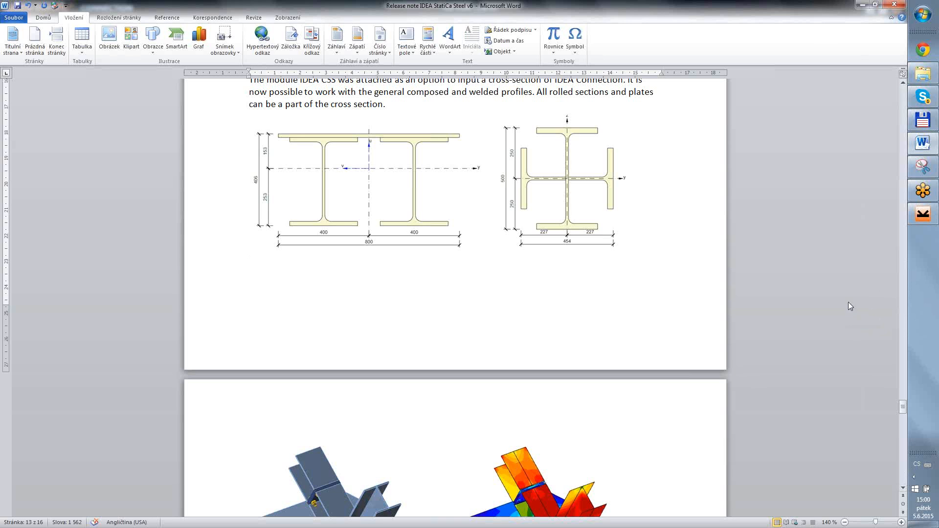
{"action": "scroll", "coordinate": [766, 262], "scroll_direction": "up", "scroll_amount": 6}
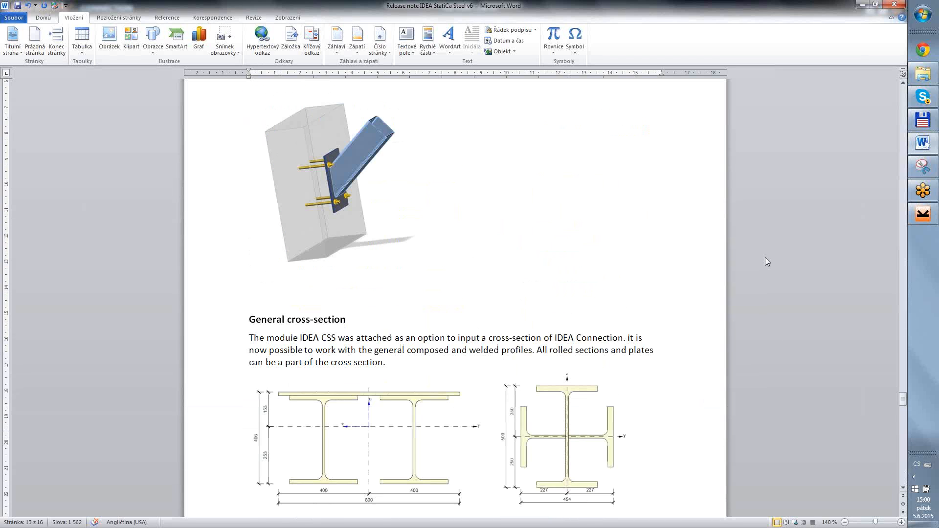
Switch to IDEA StatiCa, show the CON3 joint as transparent solids and examine it from several sides
{"action": "scroll", "coordinate": [765, 257], "scroll_direction": "down", "scroll_amount": 2}
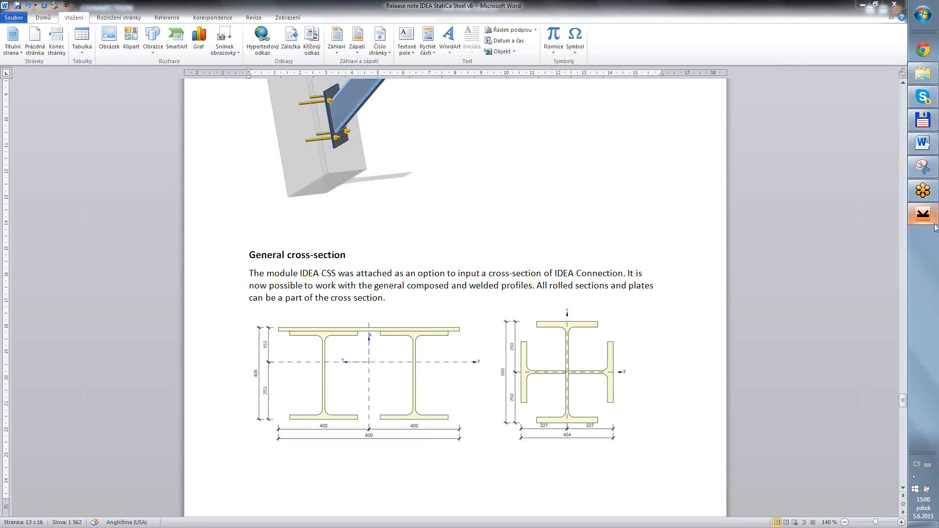
{"action": "left_click", "coordinate": [922, 216]}
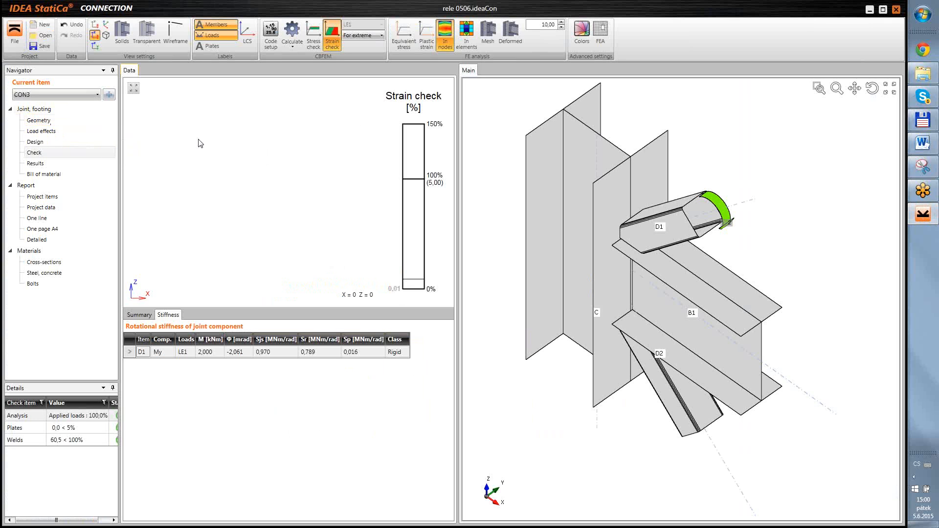
{"action": "left_click", "coordinate": [147, 34]}
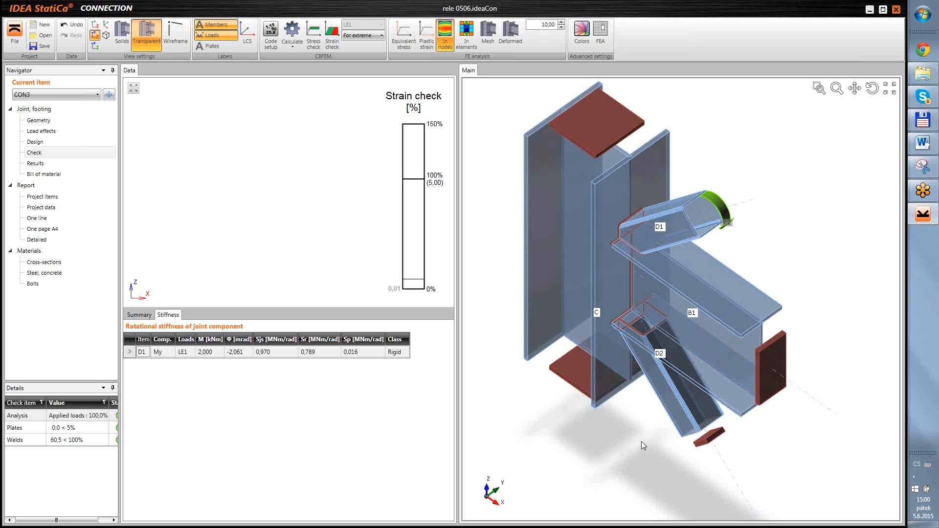
{"action": "scroll", "coordinate": [635, 440], "scroll_direction": "down", "scroll_amount": 4}
{"action": "middle_click_drag", "start_coordinate": [642, 440], "coordinate": [614, 414]}
{"action": "right_click_drag", "start_coordinate": [623, 449], "coordinate": [632, 414]}
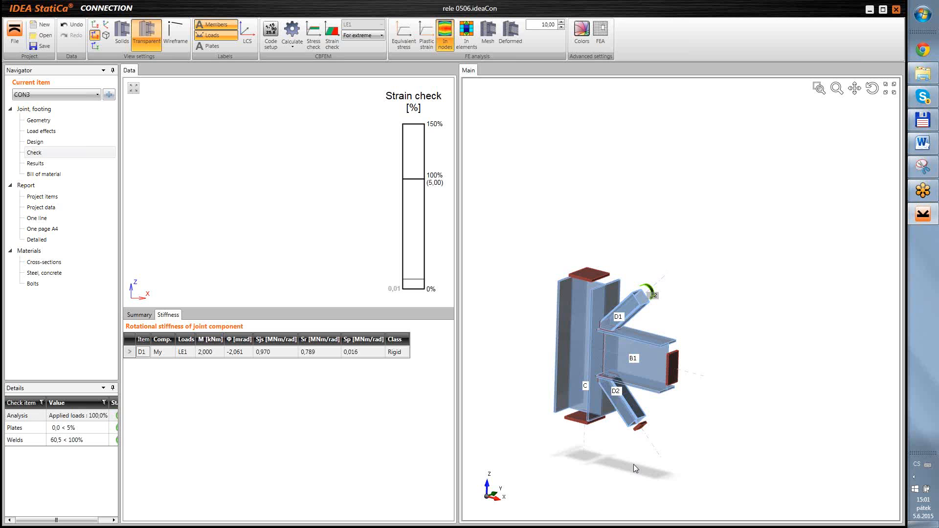
{"action": "mouse_move", "coordinate": [679, 410]}
{"action": "middle_mouse_down"}
{"action": "mouse_move", "coordinate": [687, 421]}
{"action": "mouse_move", "coordinate": [632, 412]}
{"action": "mouse_move", "coordinate": [673, 394]}
{"action": "middle_mouse_up"}
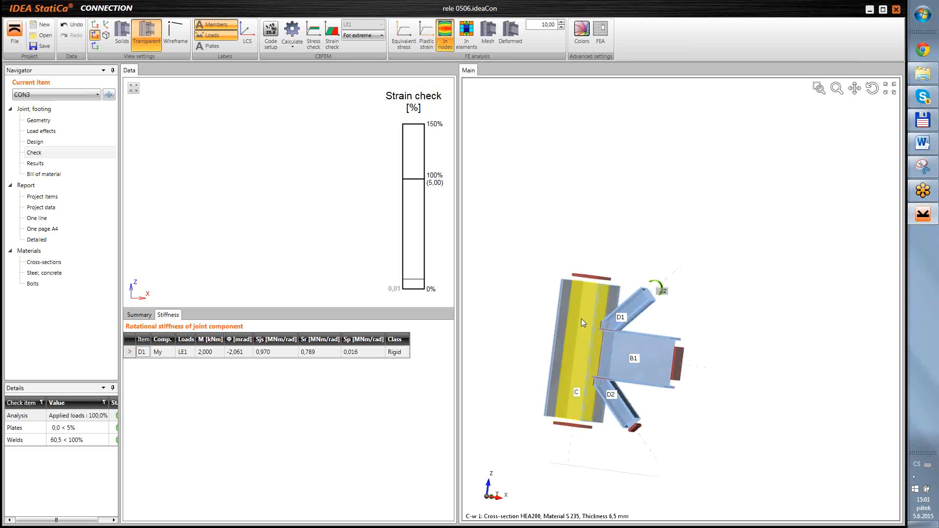
{"action": "middle_click_drag", "start_coordinate": [652, 408], "coordinate": [675, 304]}
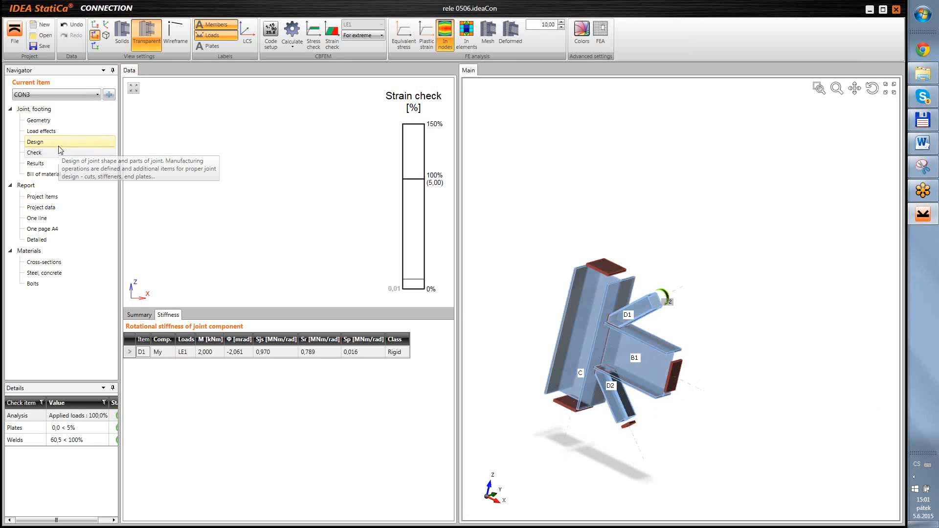
{"action": "scroll", "coordinate": [677, 332], "scroll_direction": "up", "scroll_amount": 3}
{"action": "scroll", "coordinate": [677, 332], "scroll_direction": "down", "scroll_amount": 3}
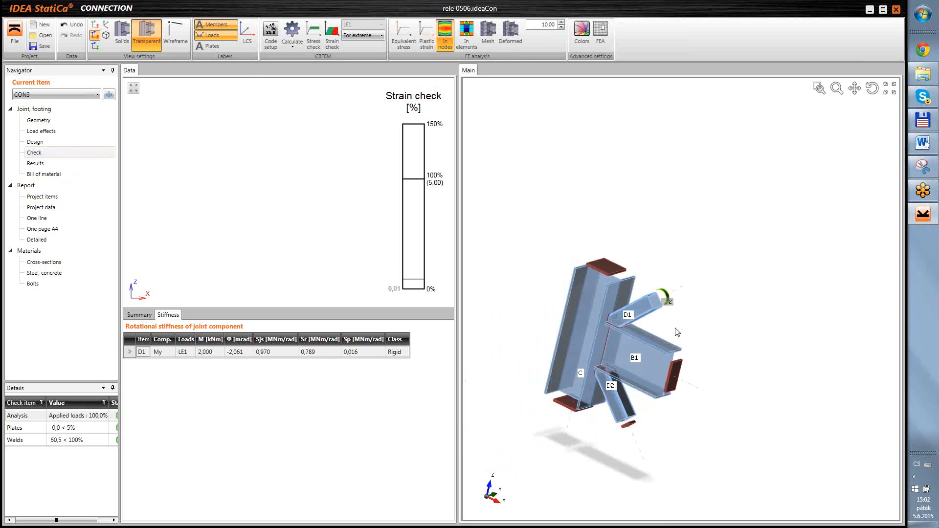
Change the analysis type of CON3 to Stress, Strain in the project items
{"action": "left_click", "coordinate": [43, 197]}
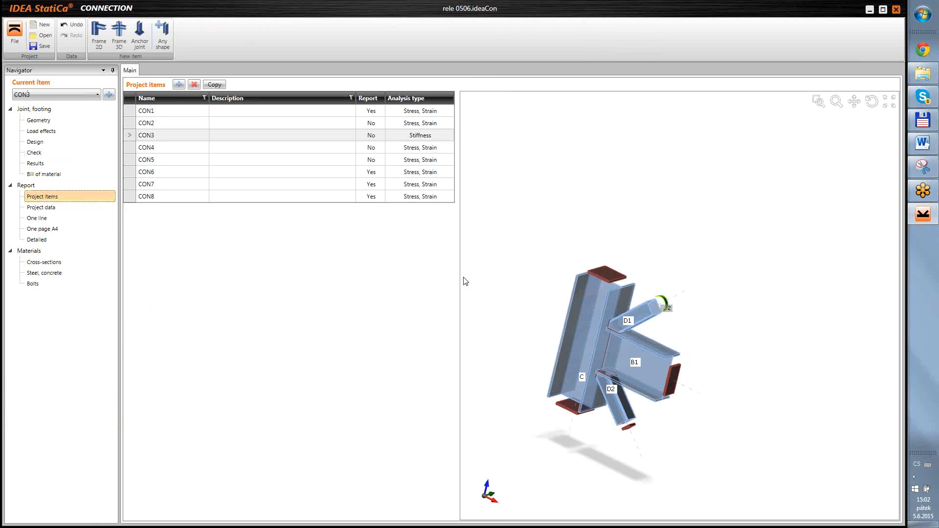
{"action": "left_click", "coordinate": [424, 139]}
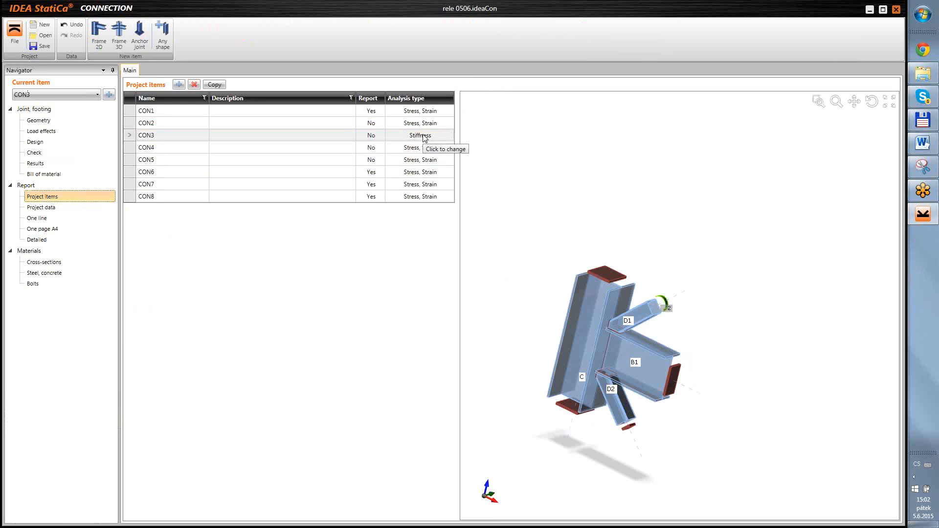
{"action": "left_click", "coordinate": [445, 149]}
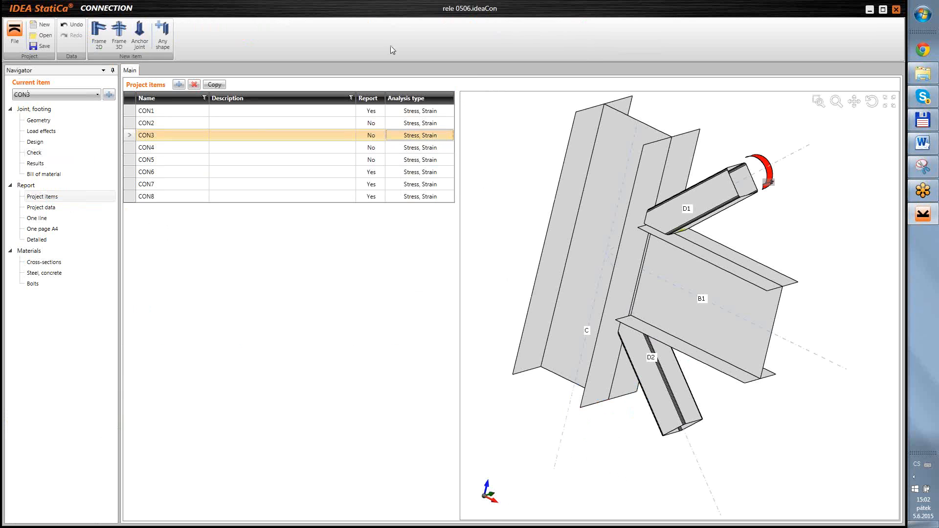
Open the load effects of CON3 and display the joint as transparent solids
{"action": "left_click", "coordinate": [43, 131]}
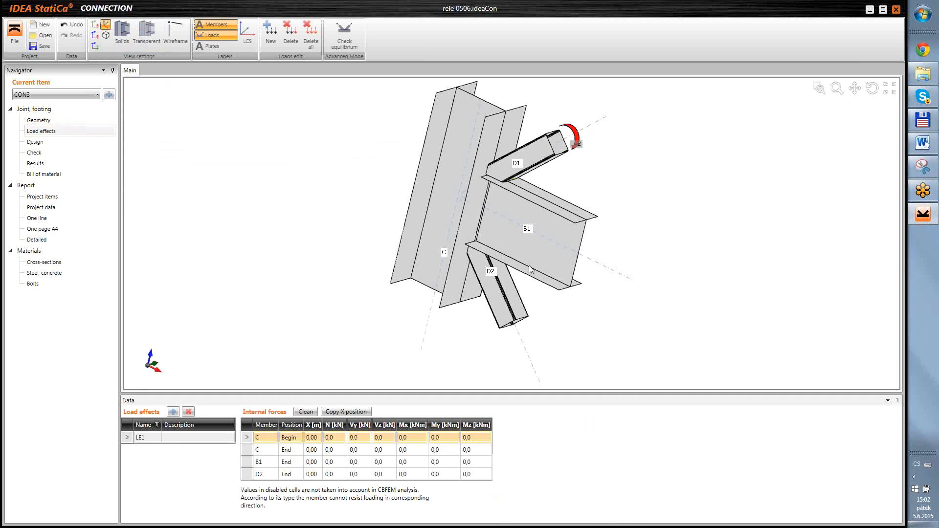
{"action": "left_click", "coordinate": [175, 32]}
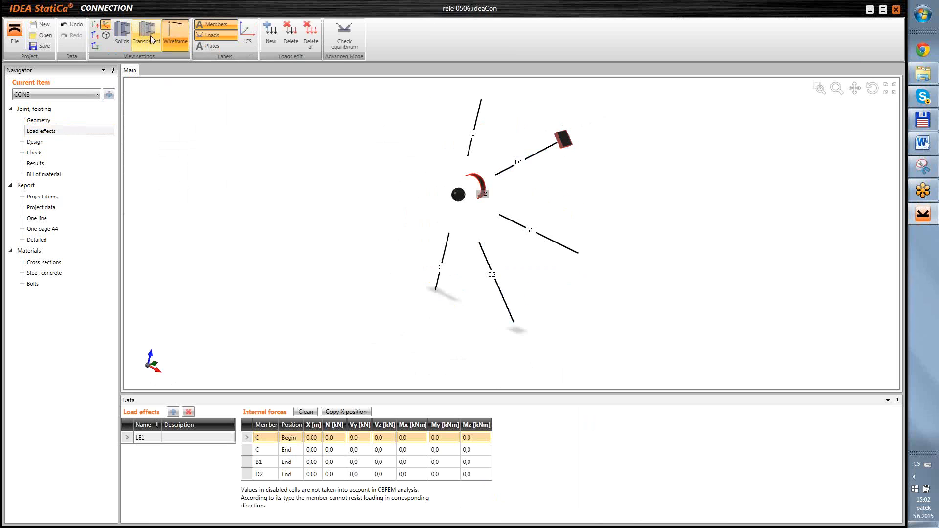
{"action": "left_click", "coordinate": [152, 35]}
{"action": "right_click_drag", "start_coordinate": [642, 262], "coordinate": [621, 245]}
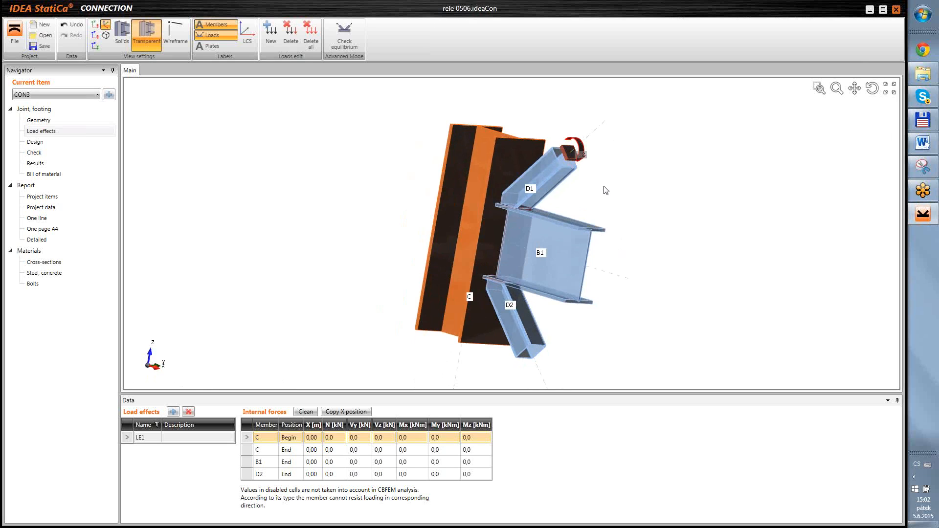
{"action": "right_click_drag", "start_coordinate": [583, 189], "coordinate": [602, 200]}
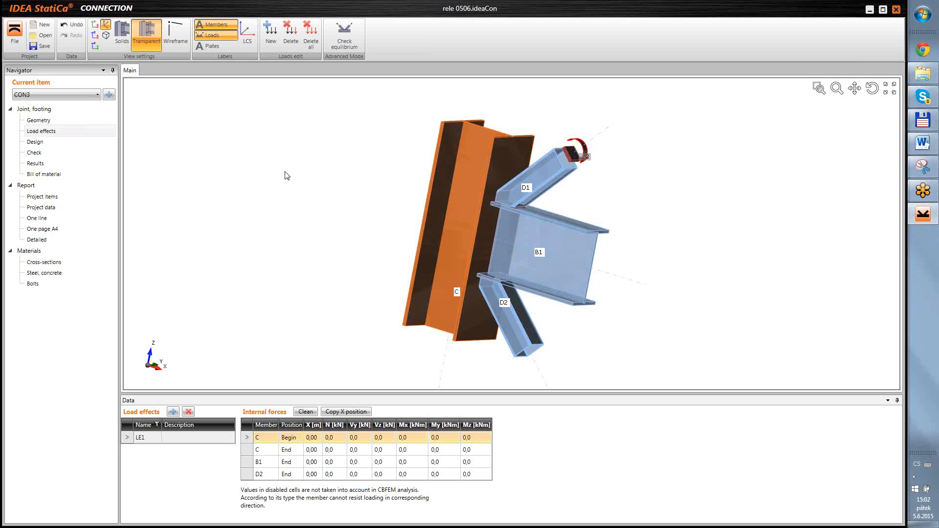
Switch to the release notes in Word and look back from General cross-section to the Output report section
{"action": "left_click", "coordinate": [922, 143]}
{"action": "scroll", "coordinate": [535, 187], "scroll_direction": "down", "scroll_amount": 15}
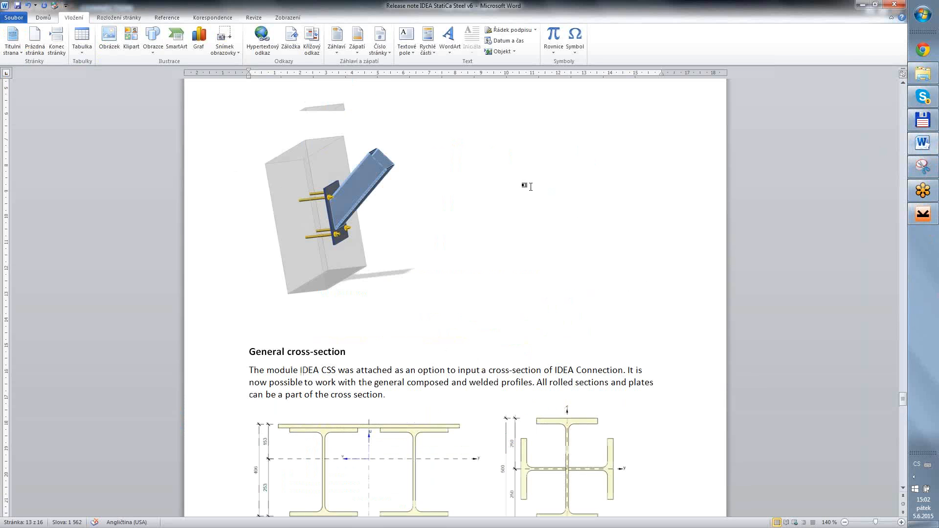
{"action": "scroll", "coordinate": [532, 187], "scroll_direction": "up", "scroll_amount": 20}
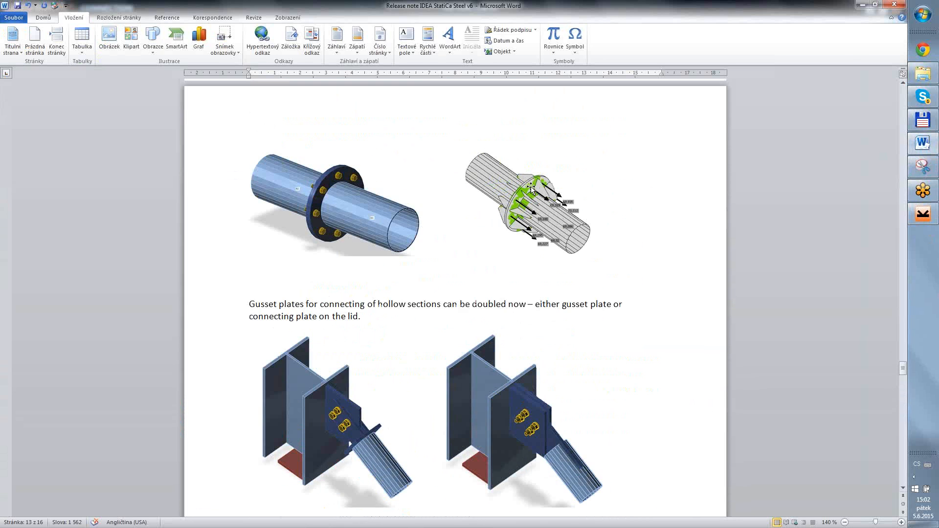
{"action": "scroll", "coordinate": [532, 187], "scroll_direction": "up", "scroll_amount": 20}
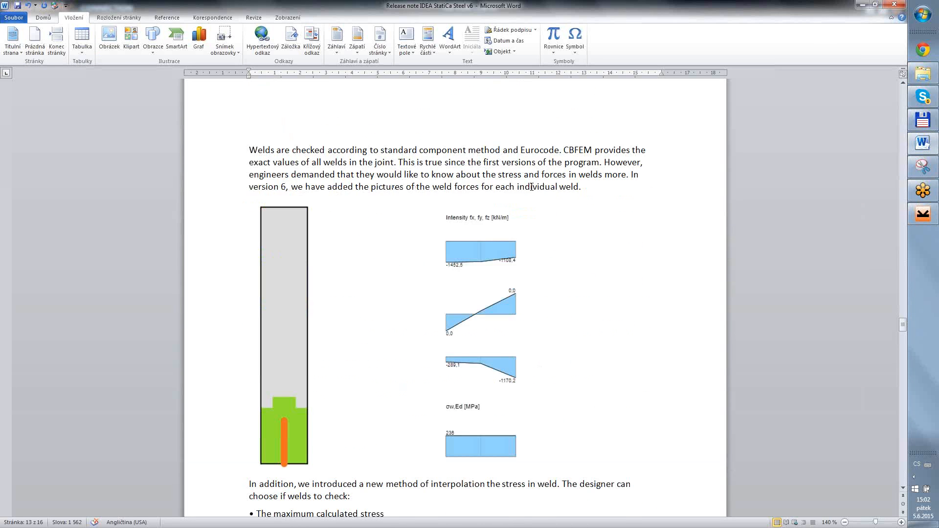
{"action": "scroll", "coordinate": [532, 187], "scroll_direction": "up", "scroll_amount": 20}
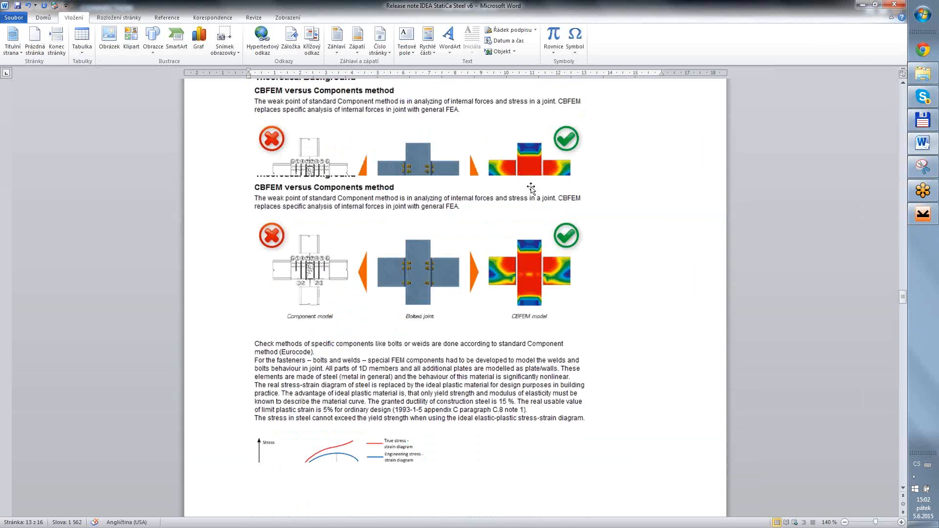
{"action": "scroll", "coordinate": [532, 187], "scroll_direction": "up", "scroll_amount": 20}
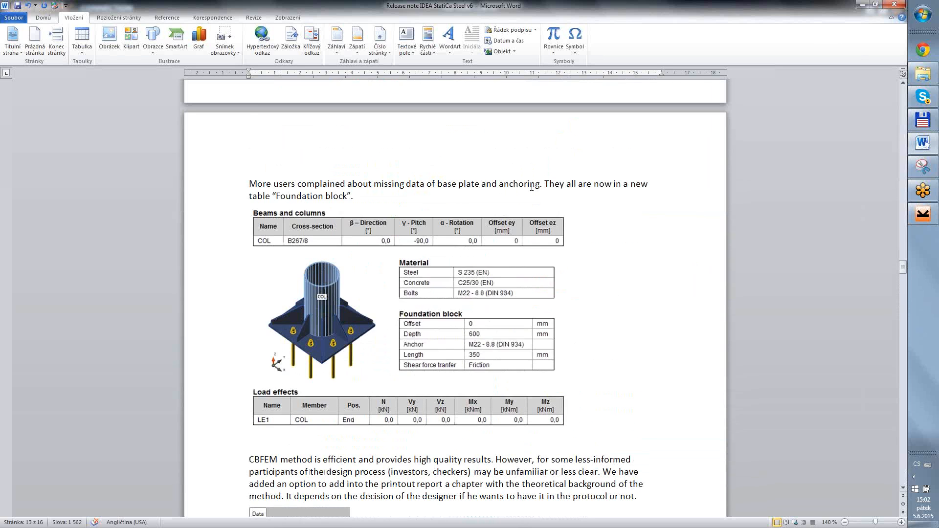
{"action": "scroll", "coordinate": [532, 189], "scroll_direction": "up", "scroll_amount": 20}
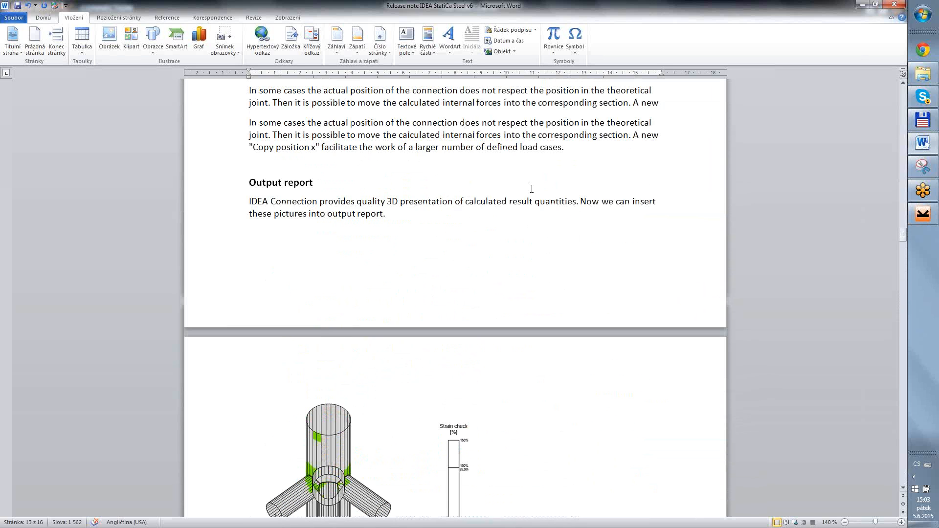
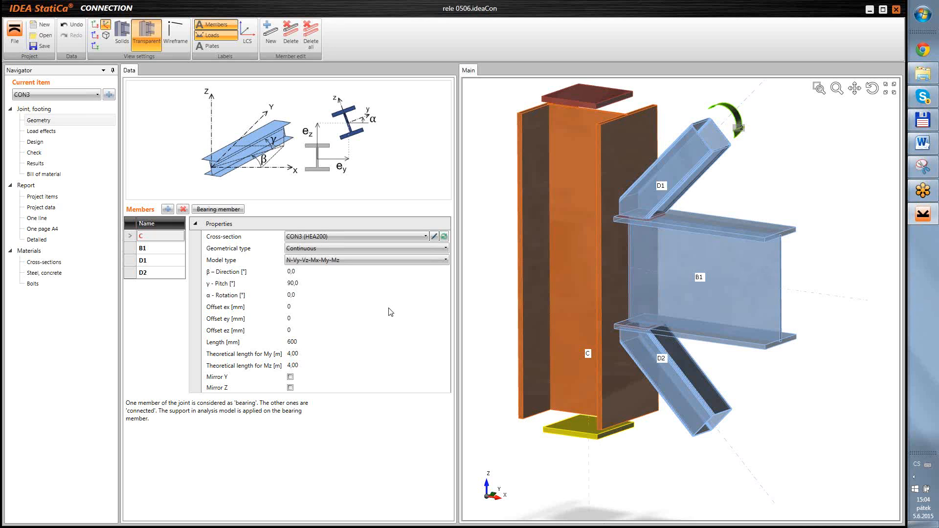
Set the axial force N at the end of member B1 to 200 kN in load effect LE1
{"action": "left_click", "coordinate": [59, 142]}
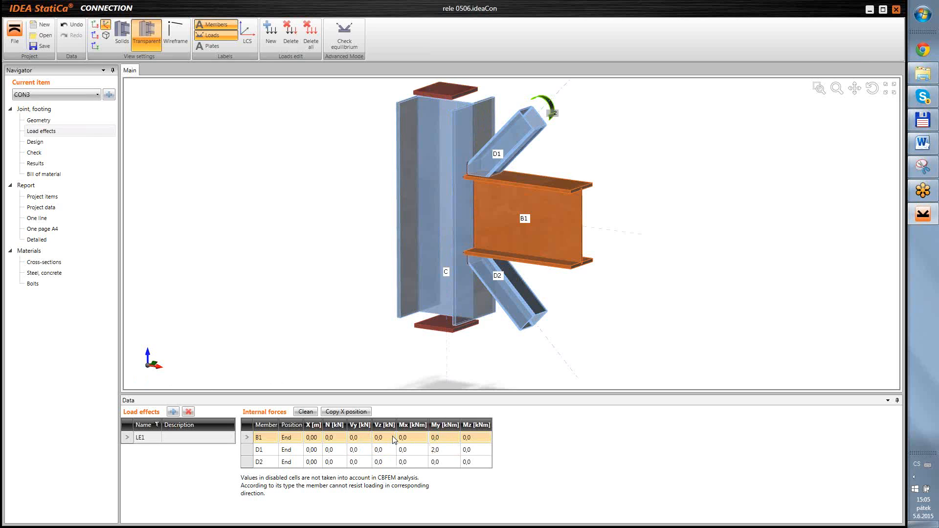
{"action": "left_click", "coordinate": [342, 437]}
{"action": "type", "text": "200"}
{"action": "key", "text": "Return"}
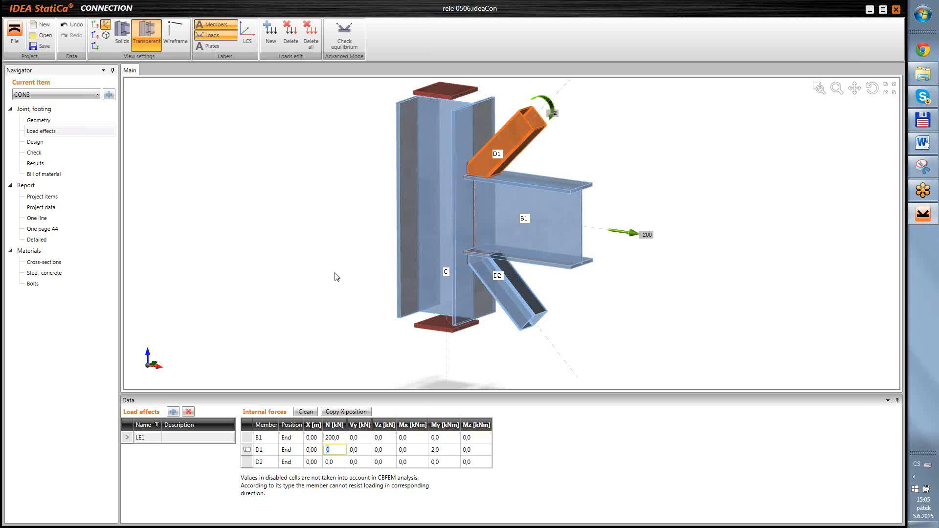
Open the check of CON3 and display the strain check with the finite element mesh
{"action": "left_click", "coordinate": [35, 153]}
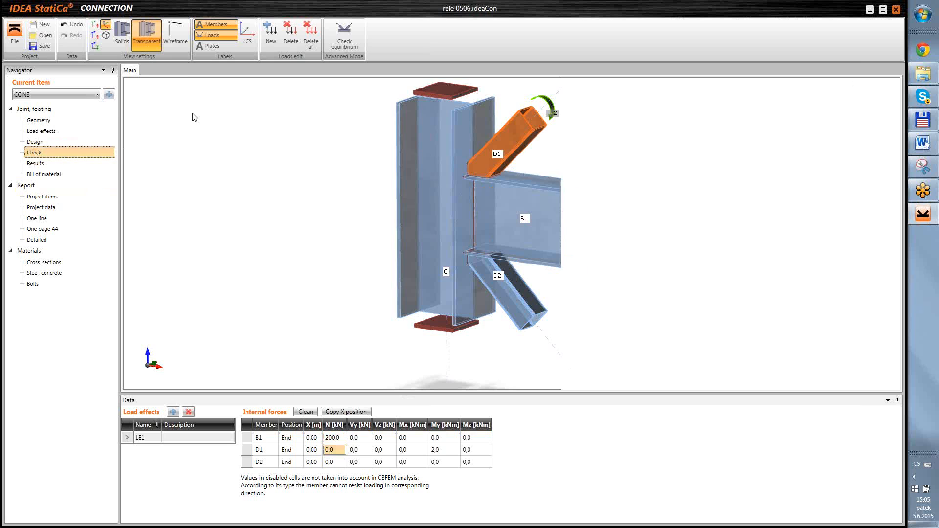
{"action": "left_click", "coordinate": [328, 32]}
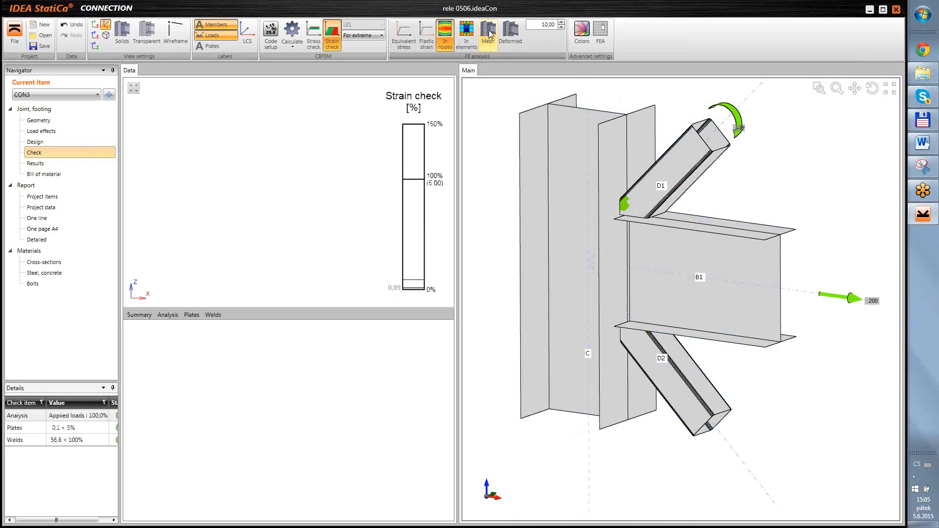
{"action": "left_click", "coordinate": [488, 34]}
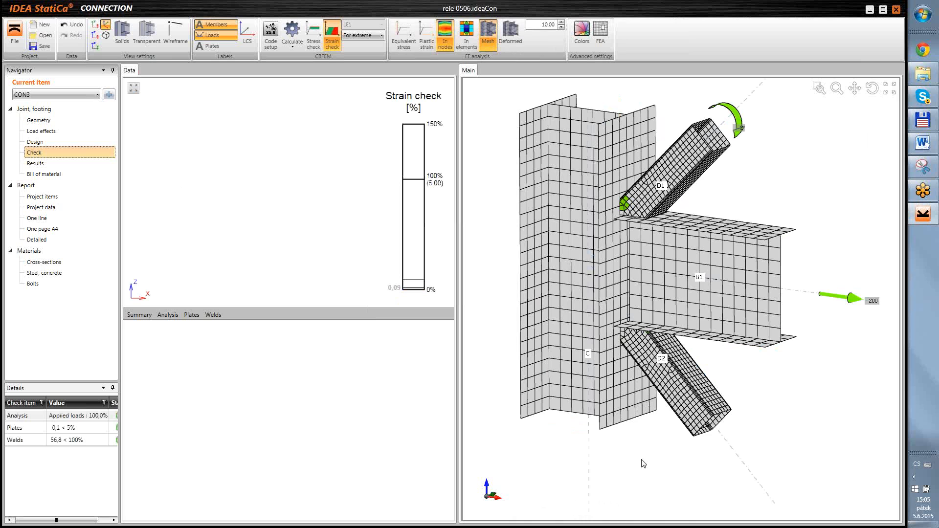
{"action": "scroll", "coordinate": [643, 460], "scroll_direction": "down", "scroll_amount": 3}
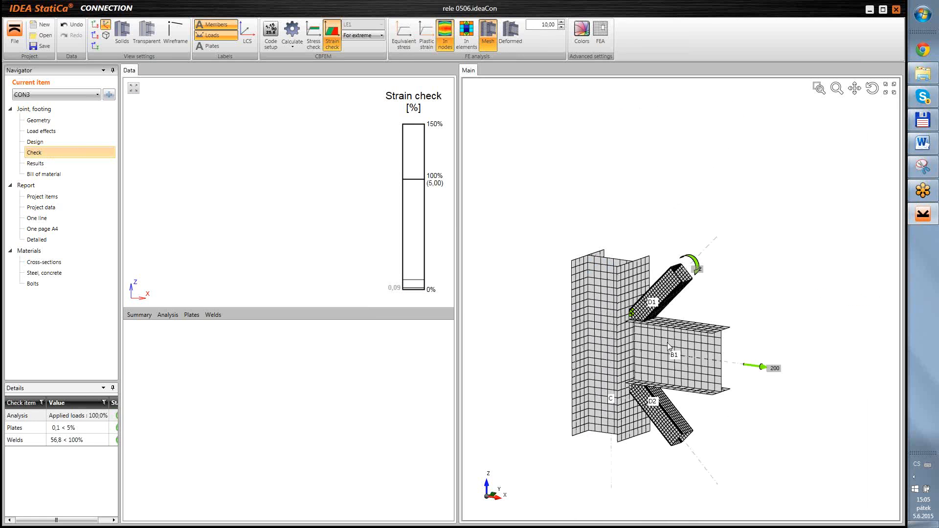
{"action": "middle_click_drag", "start_coordinate": [677, 351], "coordinate": [638, 331]}
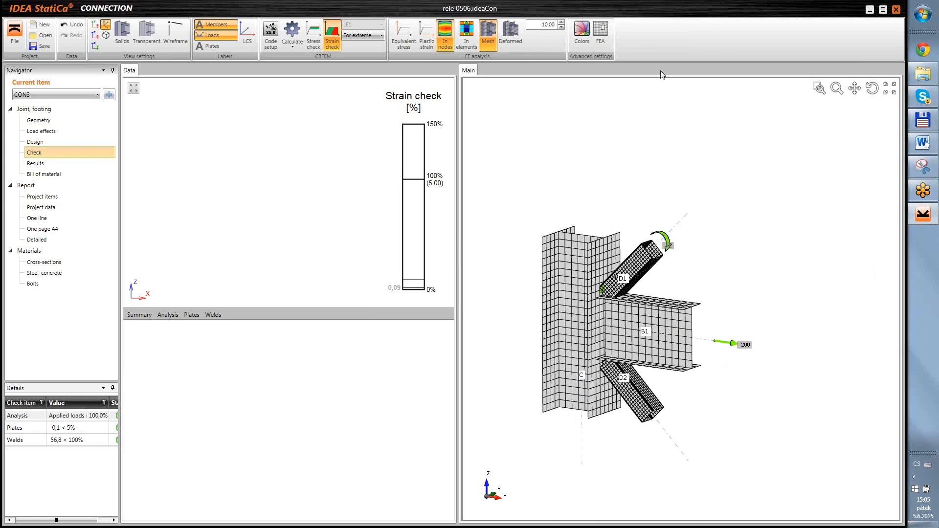
Set the deformation scale to 60 and display the deformed shape of the joint
{"action": "left_click", "coordinate": [562, 22]}
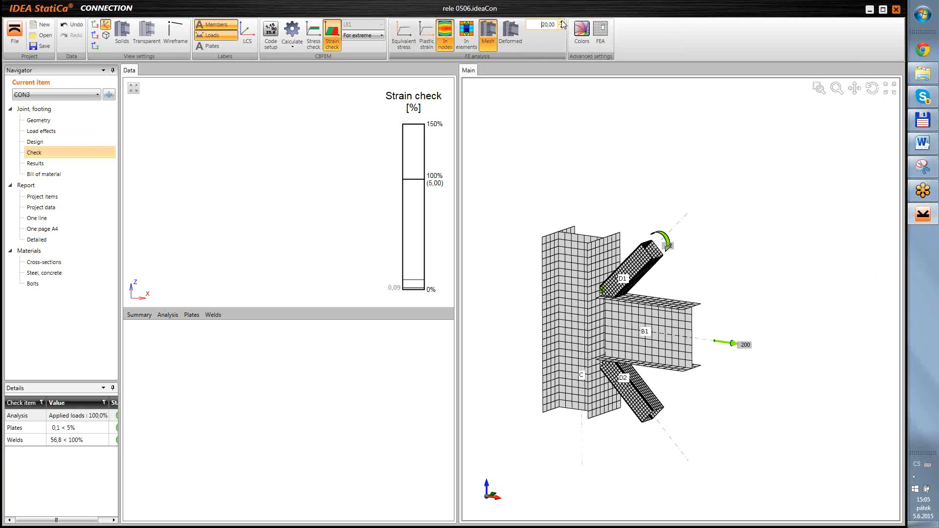
{"action": "left_click", "coordinate": [562, 22]}
{"action": "left_click", "coordinate": [562, 23]}
{"action": "left_click", "coordinate": [562, 23]}
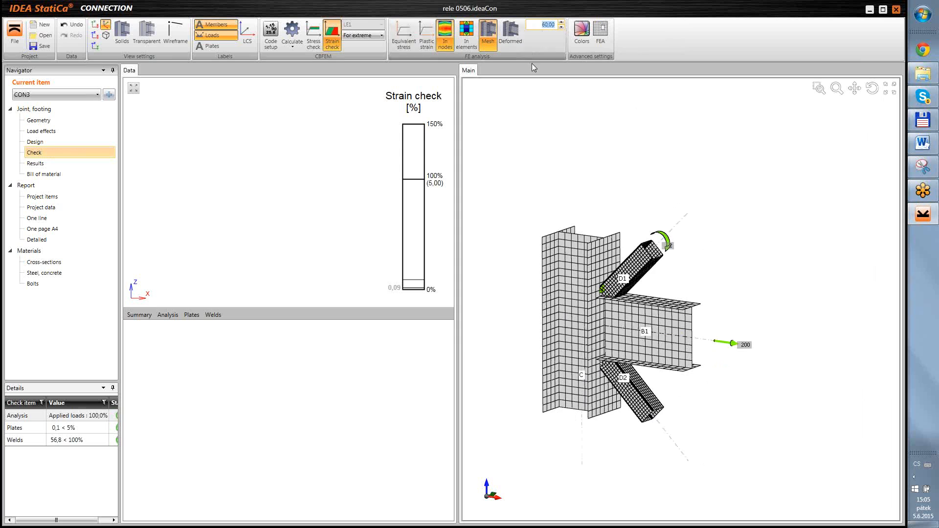
{"action": "left_click", "coordinate": [511, 34]}
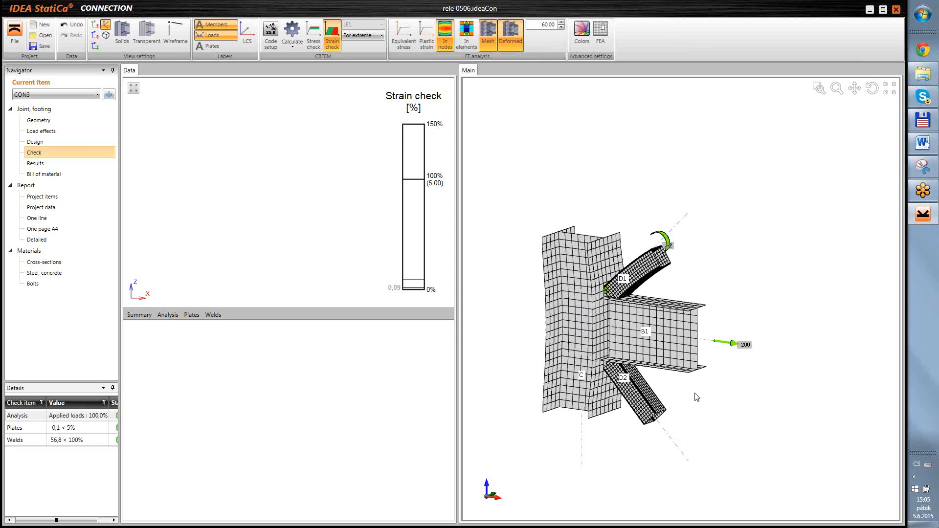
Show the deformed joint in View Y to examine the bending of the column and diagonals
{"action": "middle_click_drag", "start_coordinate": [694, 395], "coordinate": [693, 395]}
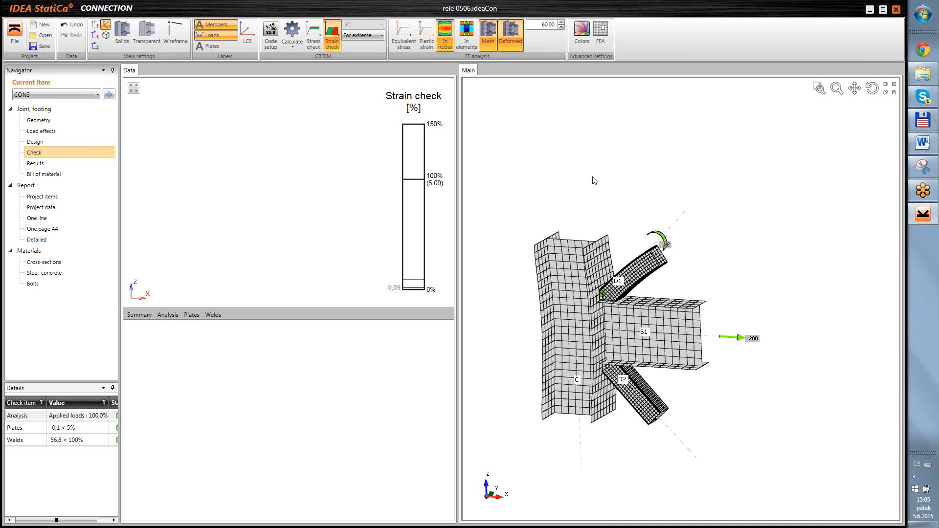
{"action": "right_click", "coordinate": [583, 153]}
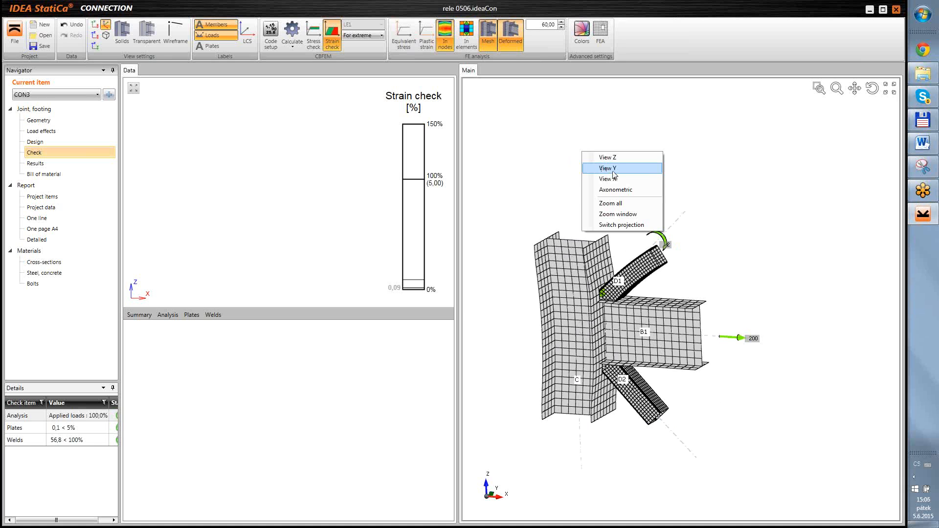
{"action": "left_click", "coordinate": [614, 170]}
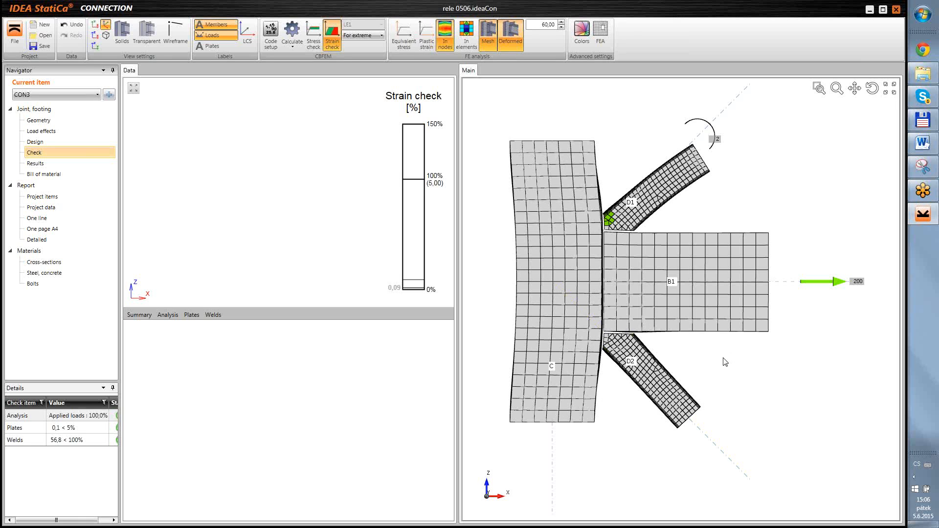
{"action": "scroll", "coordinate": [725, 362], "scroll_direction": "down", "scroll_amount": 3}
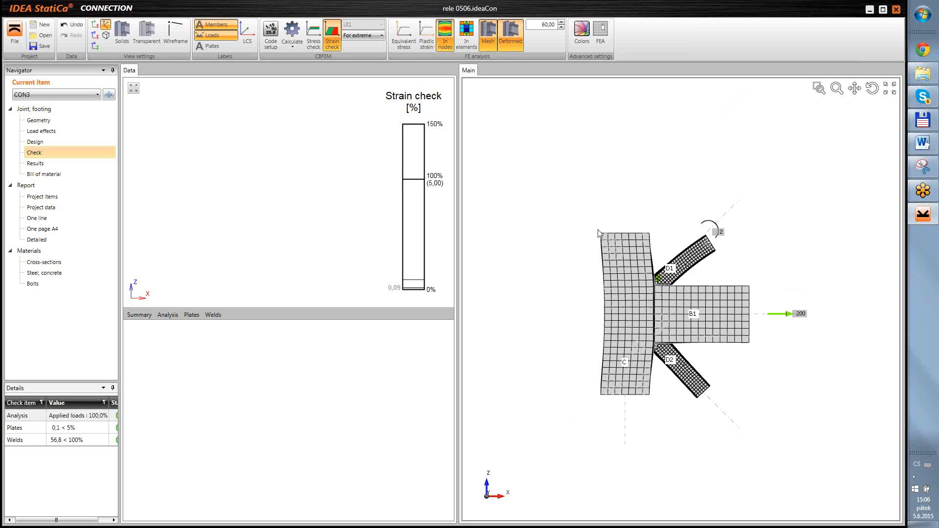
Raise the deformation scale to 100 and inspect the deformed shape of the joint from an oblique angle
{"action": "left_click", "coordinate": [562, 22]}
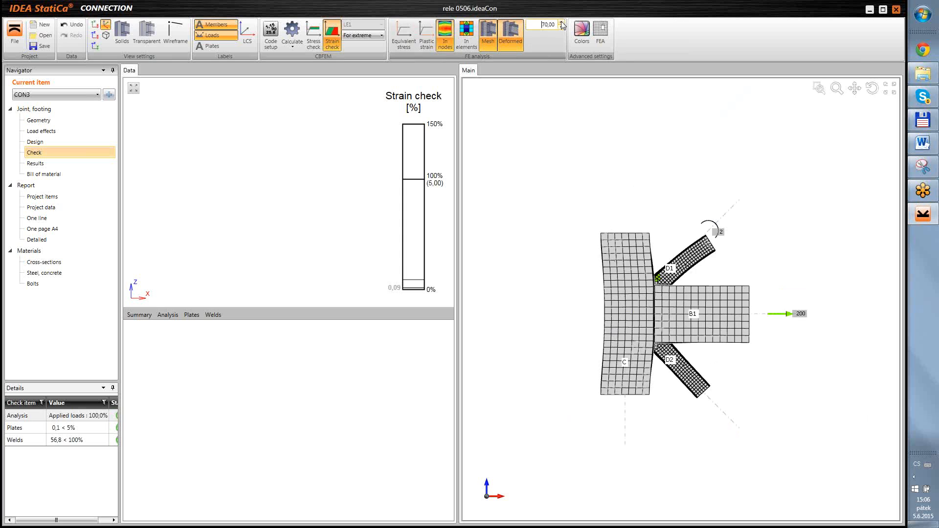
{"action": "left_click", "coordinate": [561, 23]}
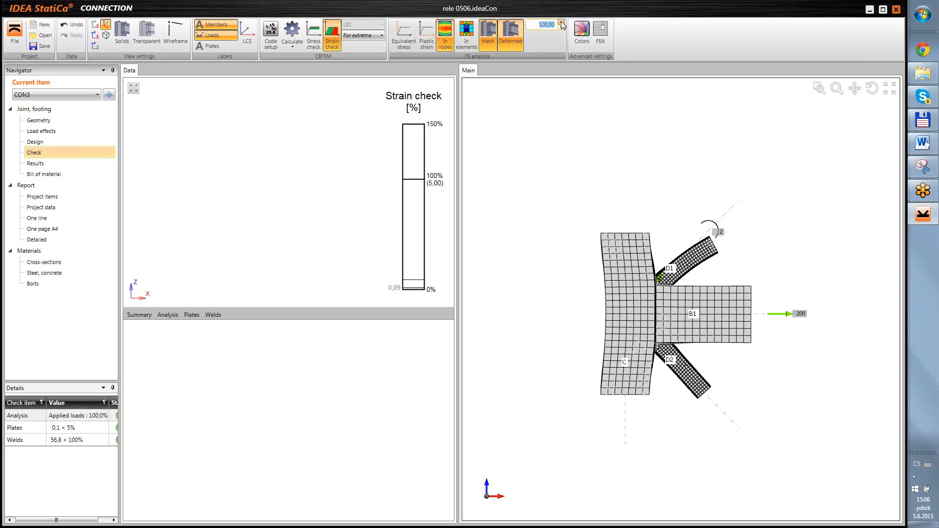
{"action": "left_click", "coordinate": [562, 22]}
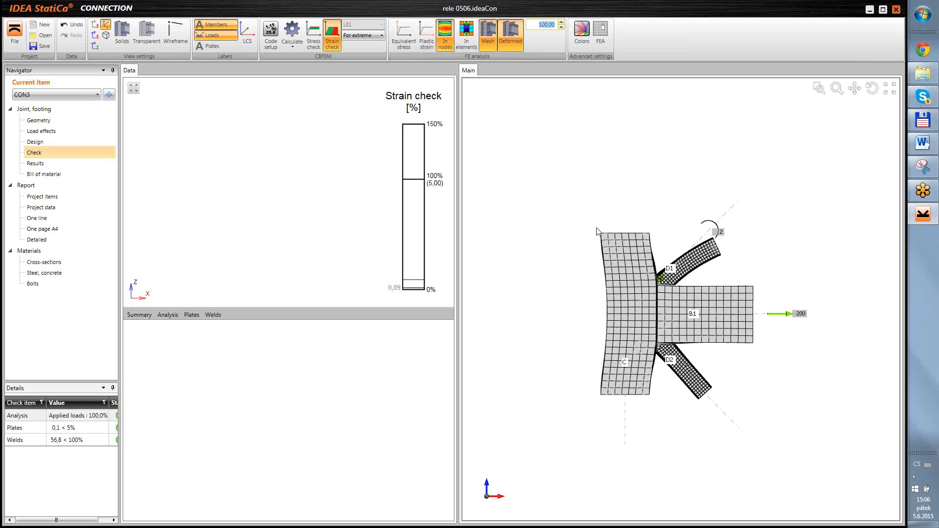
{"action": "right_click_drag", "start_coordinate": [670, 419], "coordinate": [655, 398]}
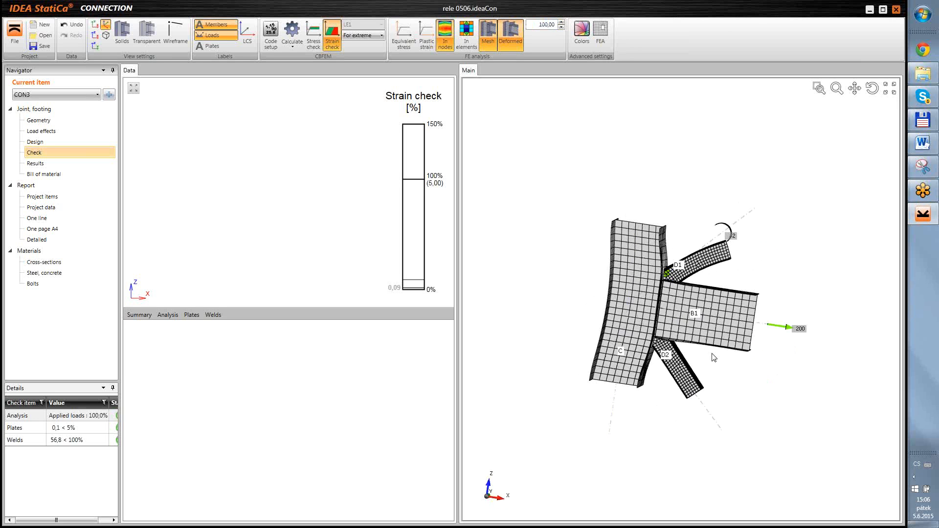
{"action": "right_click_drag", "start_coordinate": [727, 369], "coordinate": [727, 348]}
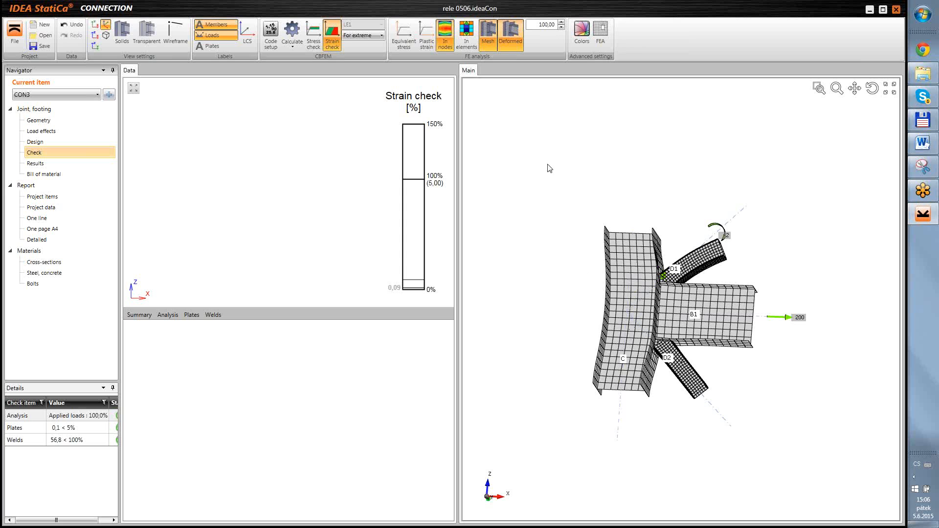
Open the load effects of CON3 and turn on the equilibrium check
{"action": "left_click", "coordinate": [46, 132]}
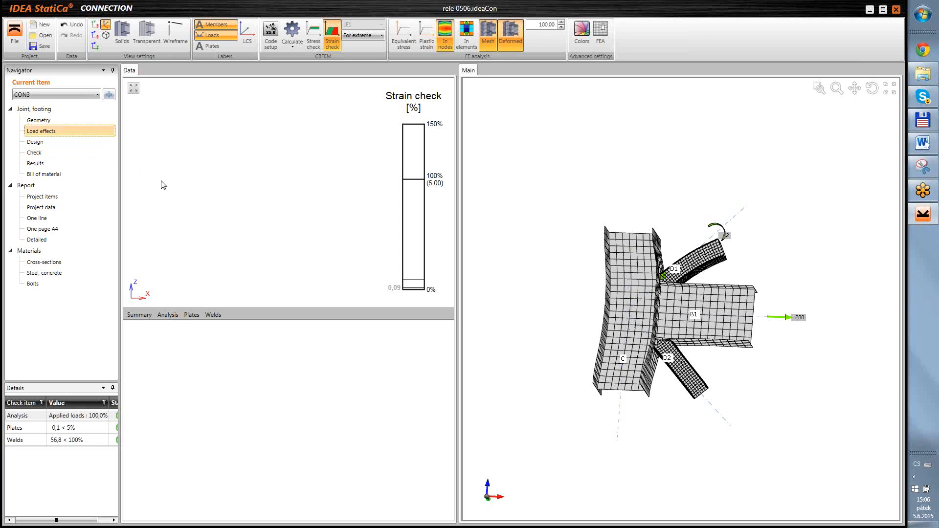
{"action": "left_click", "coordinate": [345, 36]}
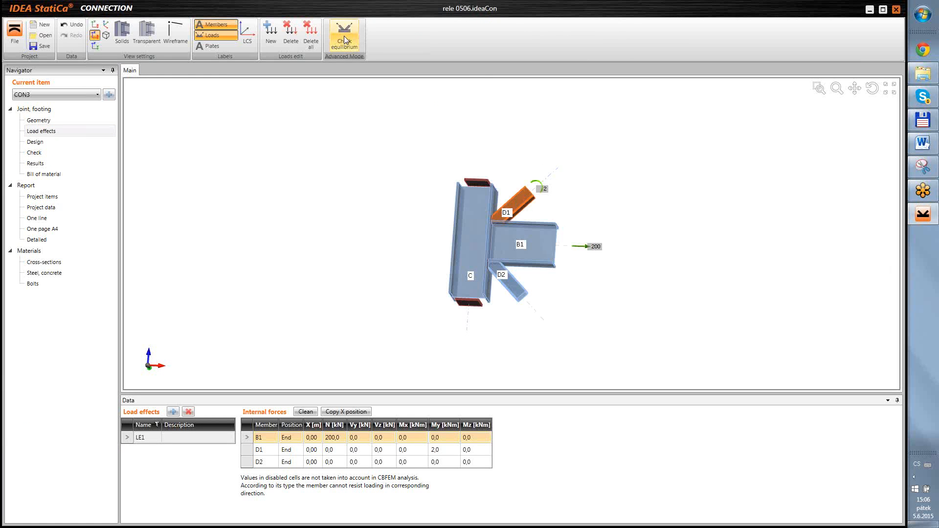
{"action": "middle_click_drag", "start_coordinate": [510, 317], "coordinate": [509, 338]}
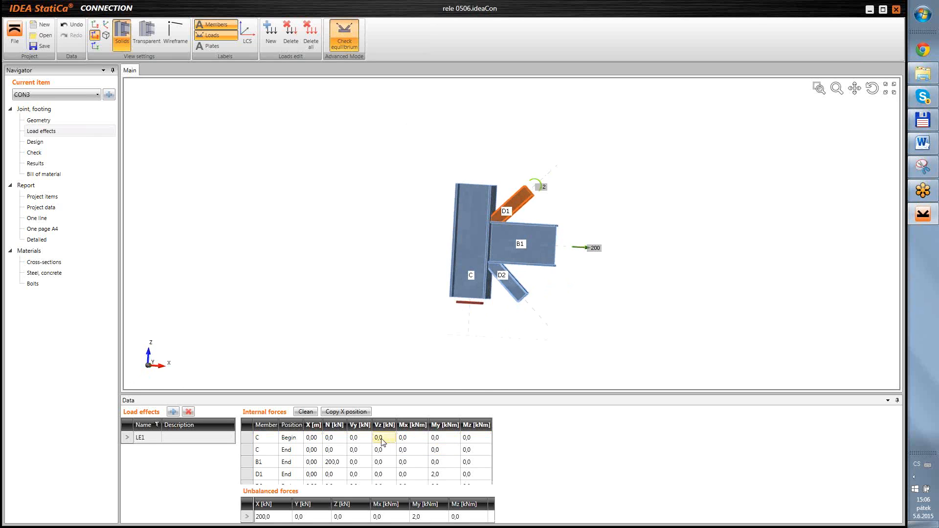
Set the axial force N to -1000 kN at both the begin and the end of column C in load effect LE1
{"action": "left_click", "coordinate": [344, 439]}
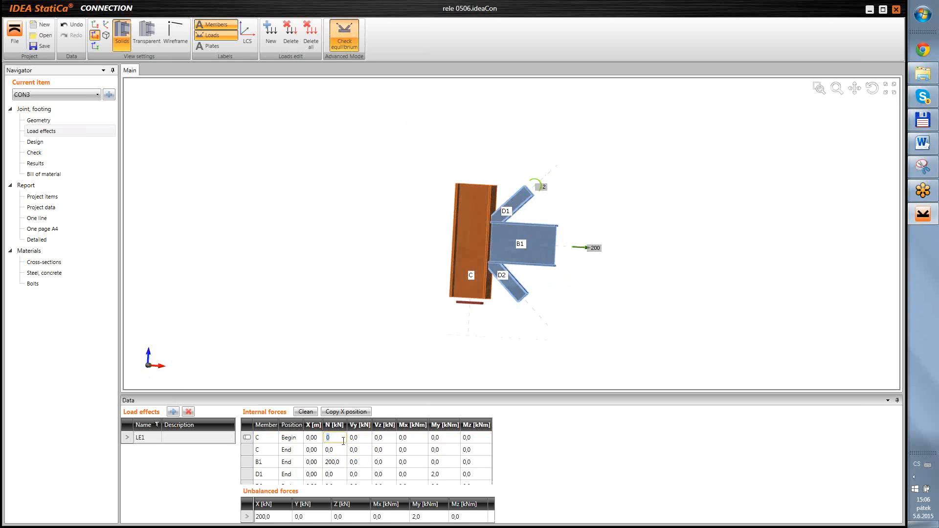
{"action": "type", "text": "-1000"}
{"action": "key", "text": "Return"}
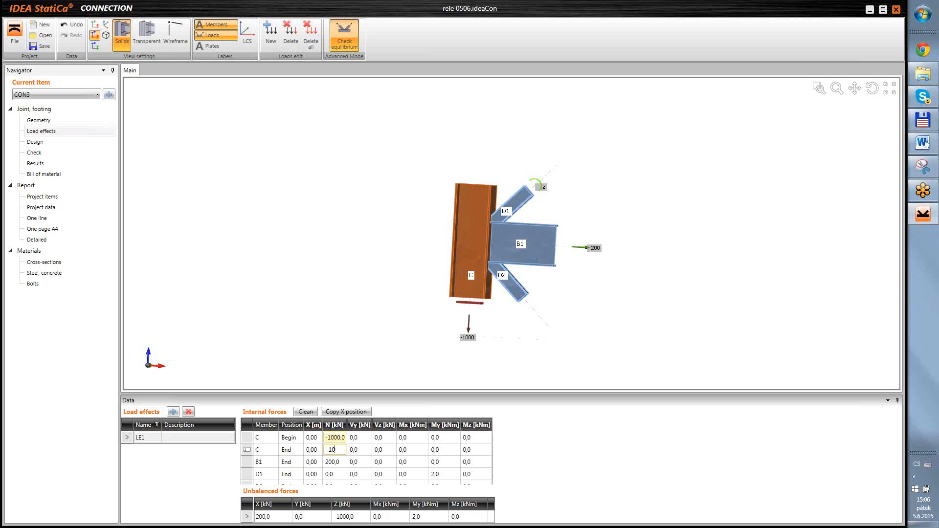
{"action": "type", "text": "-1000"}
{"action": "key", "text": "Return"}
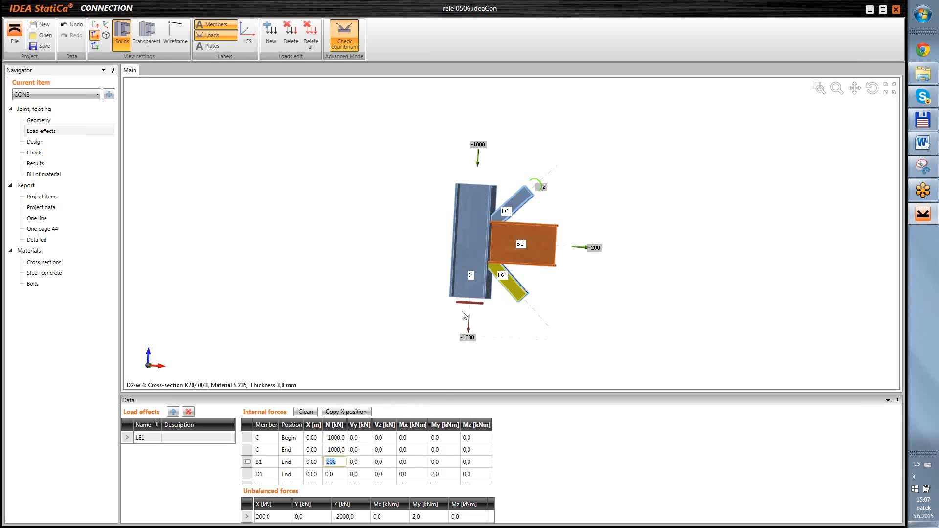
Reverse the axial force N at the begin of column C to 1000 kN
{"action": "left_click", "coordinate": [336, 438]}
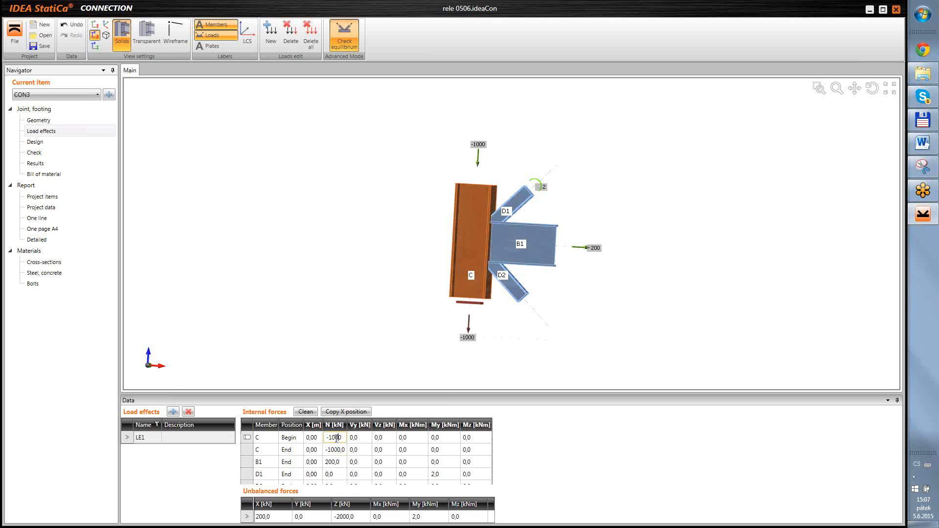
{"action": "key", "text": "BackSpace"}
{"action": "left_click", "coordinate": [332, 449]}
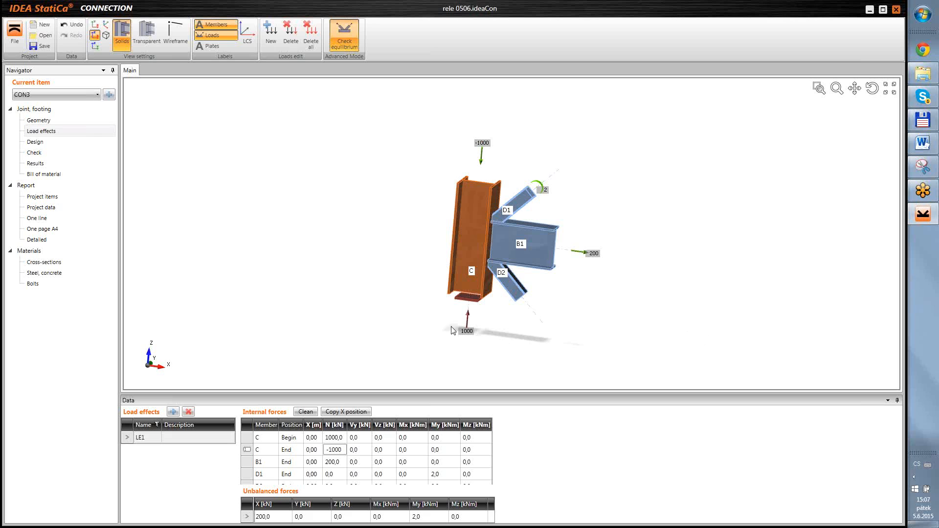
{"action": "middle_click_drag", "start_coordinate": [543, 311], "coordinate": [571, 309]}
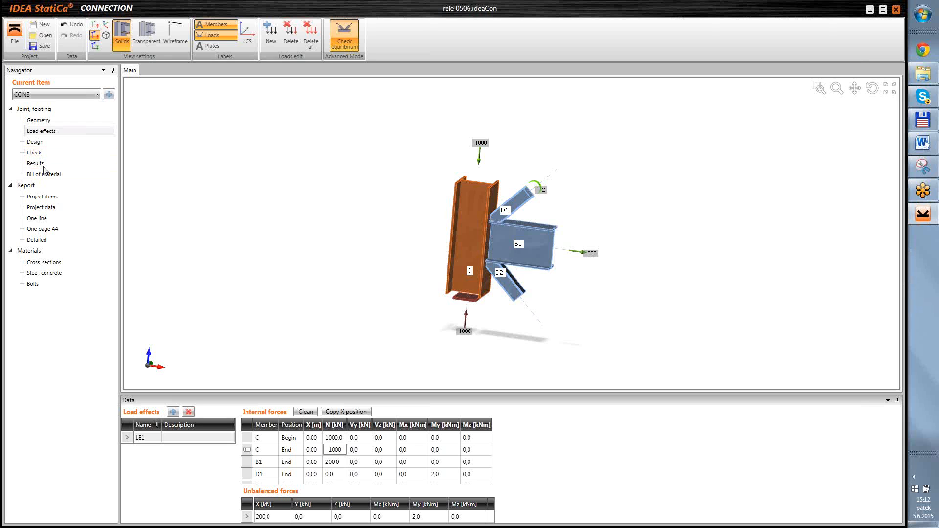
Change the analysis type of CON3 to Stiffness in the list of project items
{"action": "left_click", "coordinate": [47, 198]}
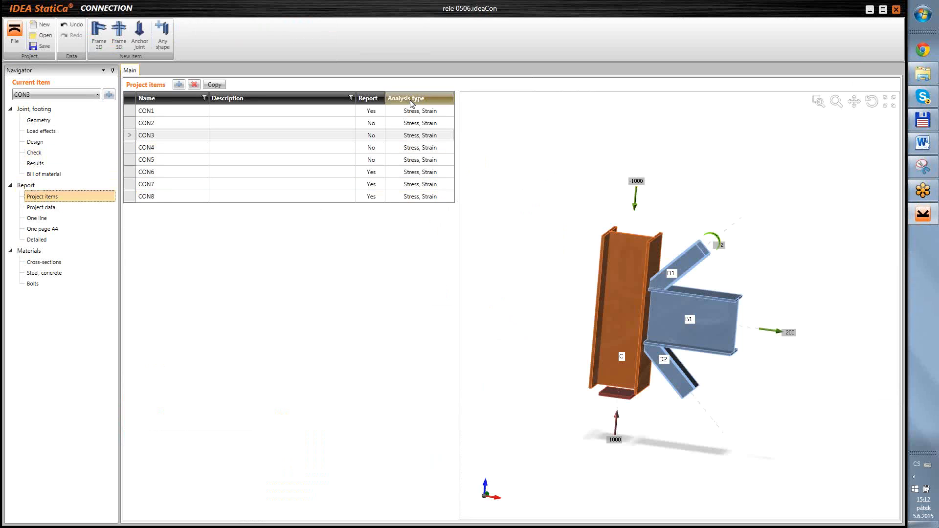
{"action": "left_click", "coordinate": [422, 137]}
{"action": "left_click", "coordinate": [433, 161]}
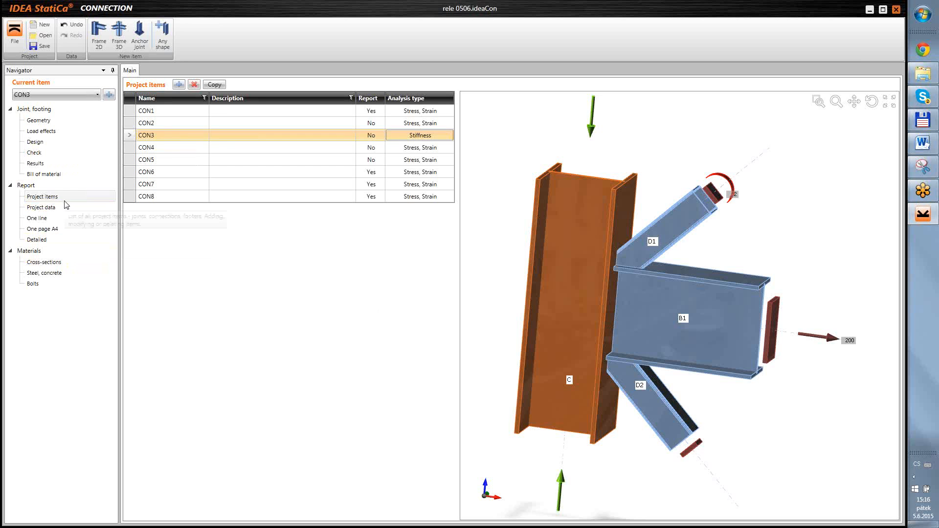
Look through the other joints in the project items, including CON4, CON6, CON7 and CON2, and return to CON3
{"action": "left_click", "coordinate": [264, 150]}
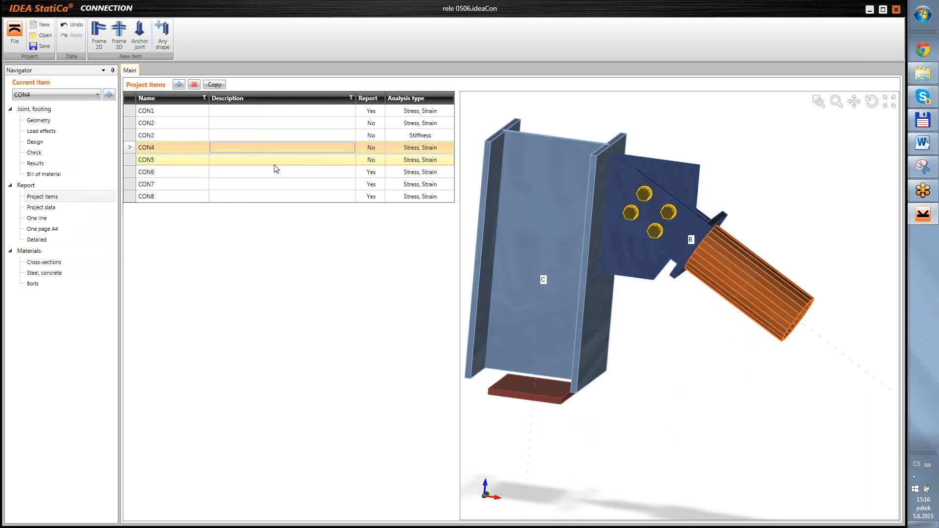
{"action": "left_click", "coordinate": [276, 163]}
{"action": "left_click", "coordinate": [272, 186]}
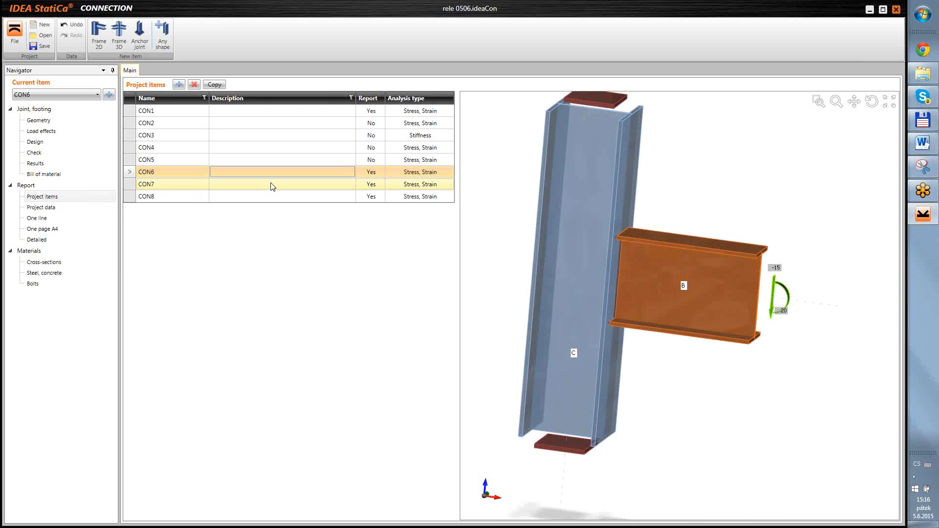
{"action": "left_click", "coordinate": [250, 185]}
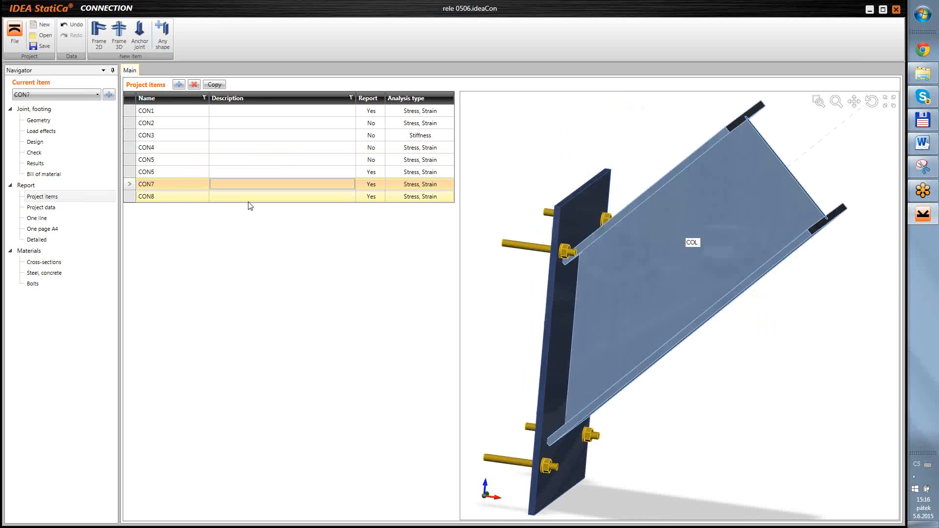
{"action": "left_click", "coordinate": [257, 128]}
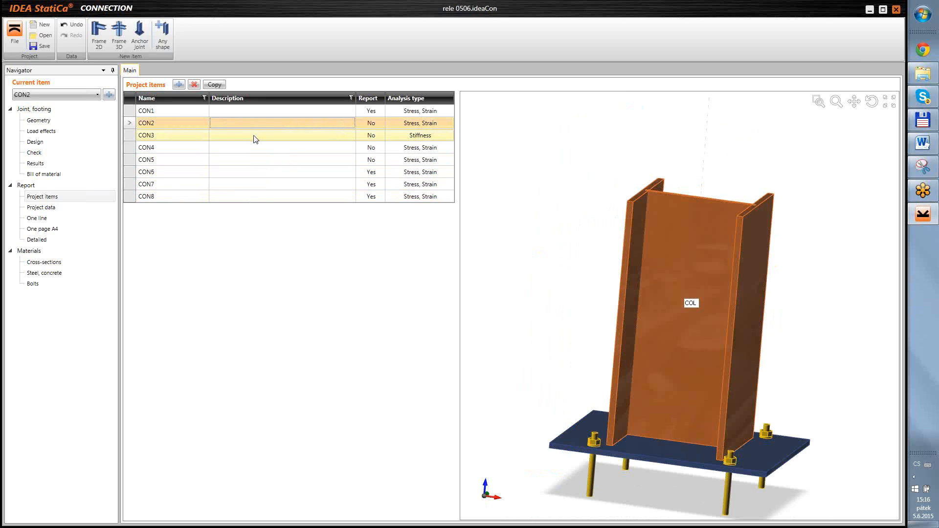
{"action": "left_click", "coordinate": [254, 138]}
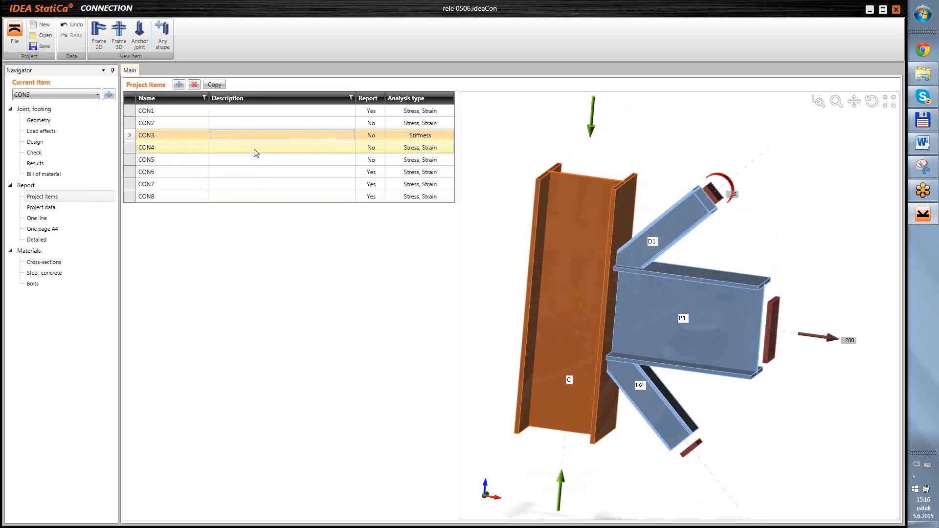
Open the design of CON3, review the code and calculation settings, and close them without changes
{"action": "left_click", "coordinate": [41, 145]}
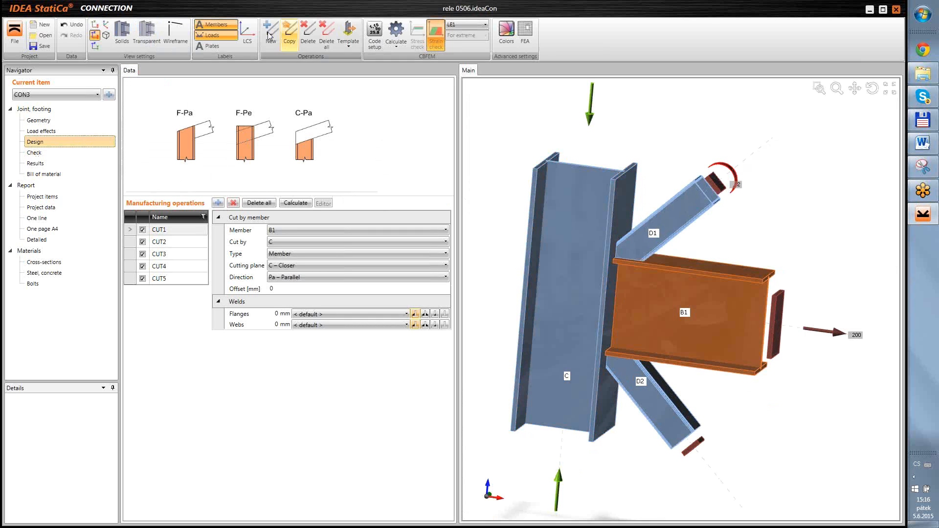
{"action": "left_click", "coordinate": [375, 36]}
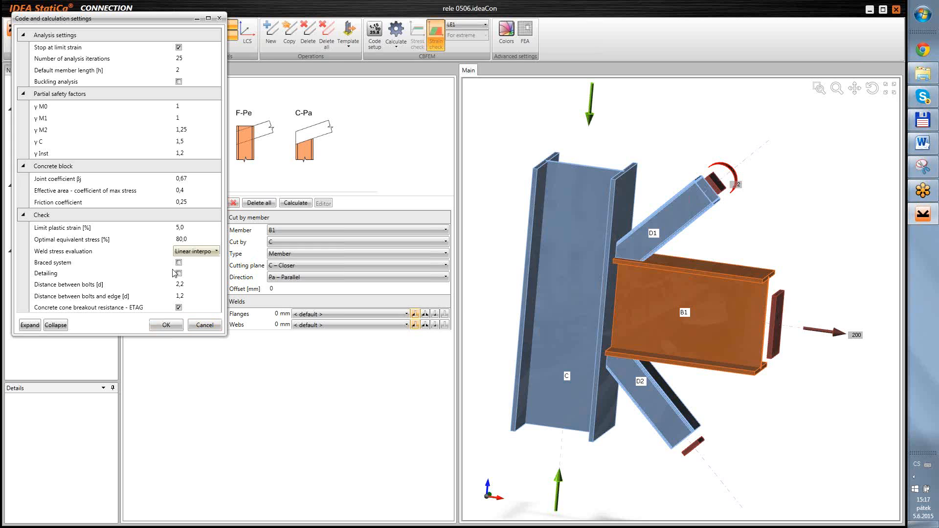
{"action": "left_click", "coordinate": [208, 327]}
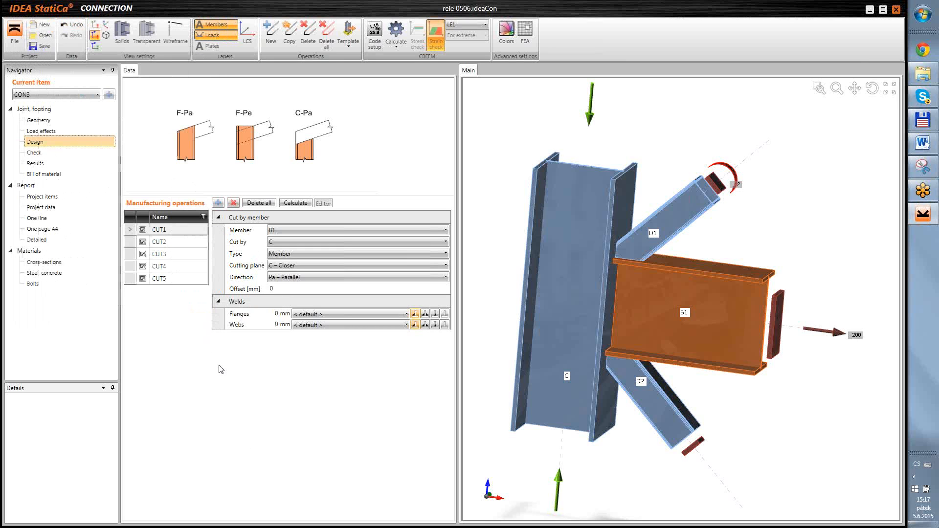